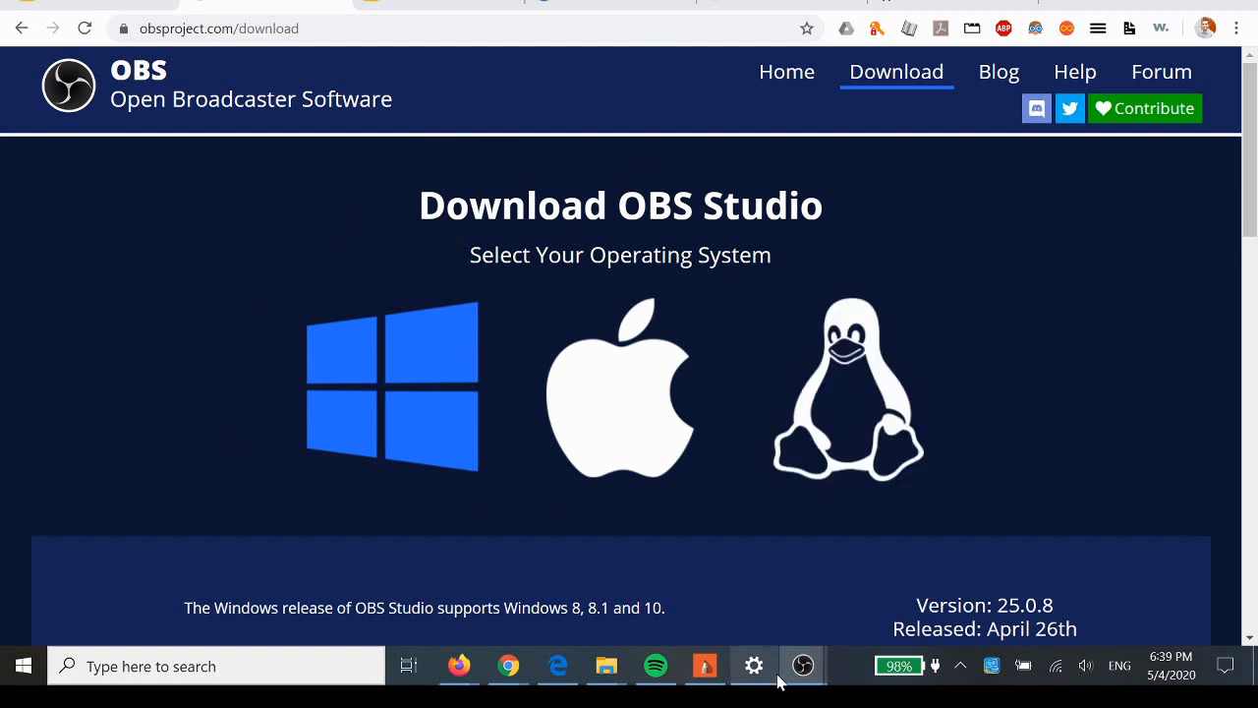
# Step: Switch to OBS Studio and turn on Studio Mode
pyautogui.moveTo(808, 664)
pyautogui.click(820, 580)
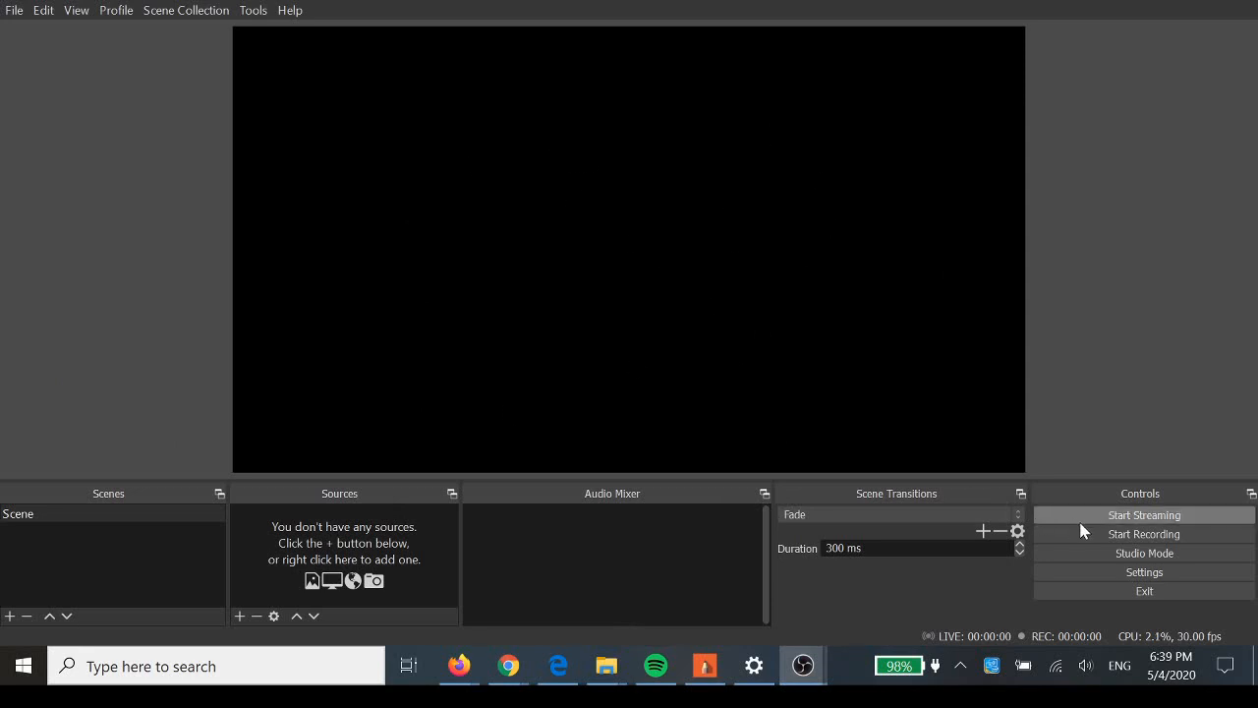
pyautogui.click(1102, 554)
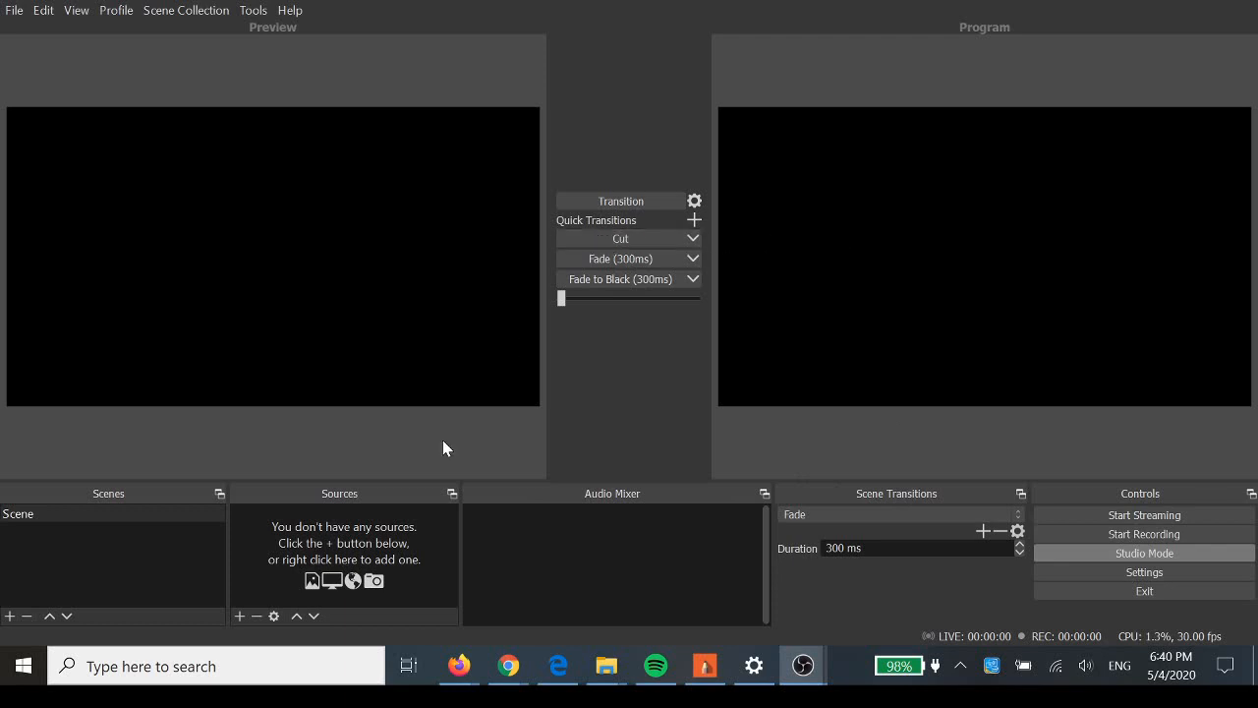
# Step: Rename the existing scene as "Logo and Me"
pyautogui.click(33, 512)
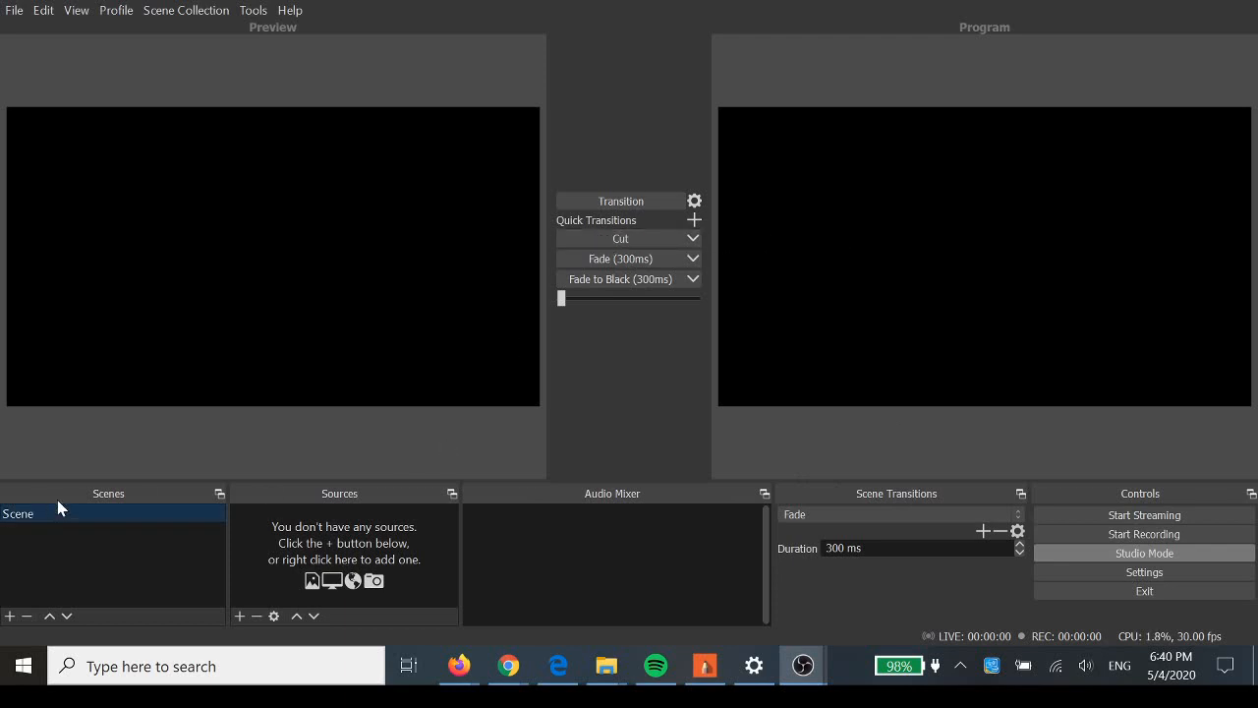
pyautogui.rightClick(29, 518)
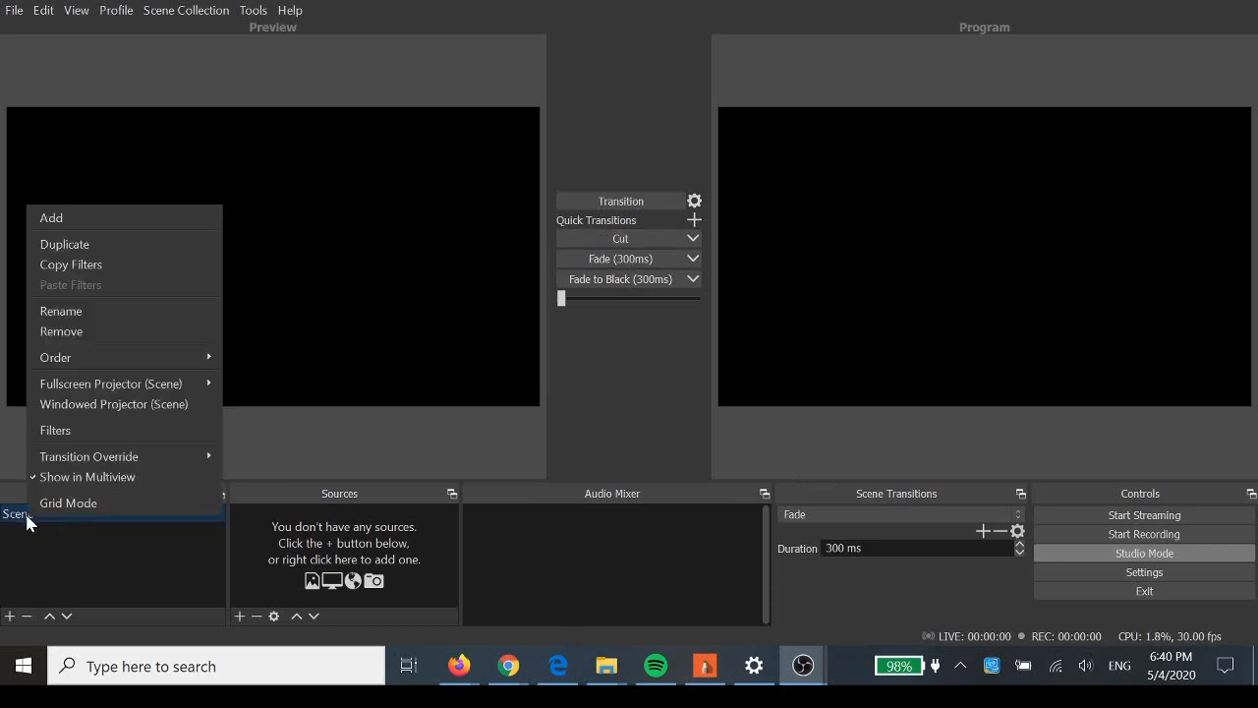
pyautogui.click(123, 312)
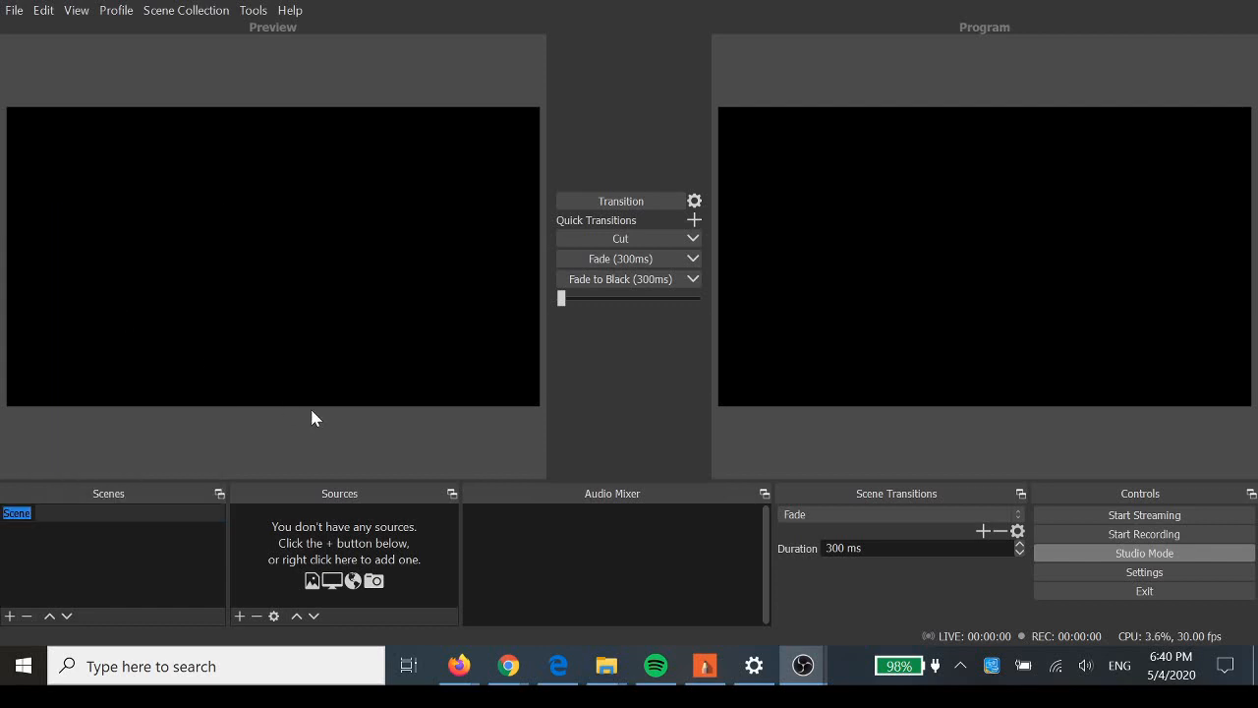
pyautogui.write('Log and')
pyautogui.press('BackSpace')
pyautogui.press('BackSpace')
pyautogui.press('BackSpace')
pyautogui.write('and Me')
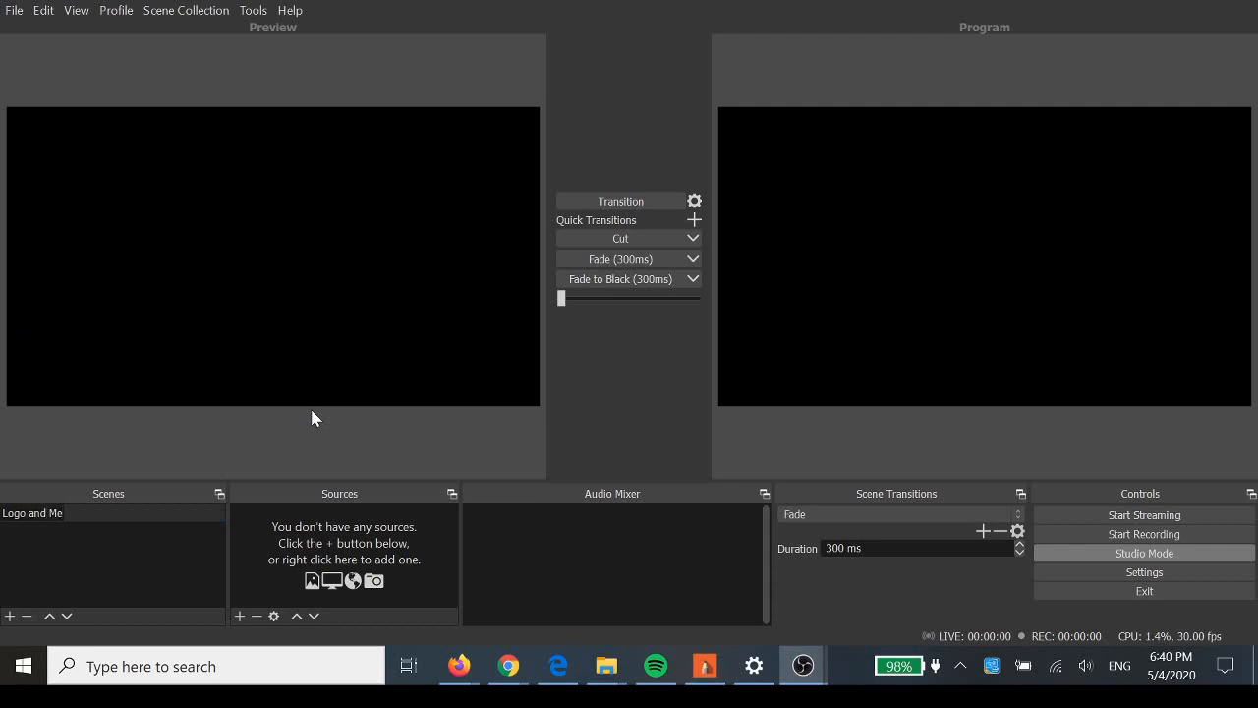
pyautogui.press('Return')
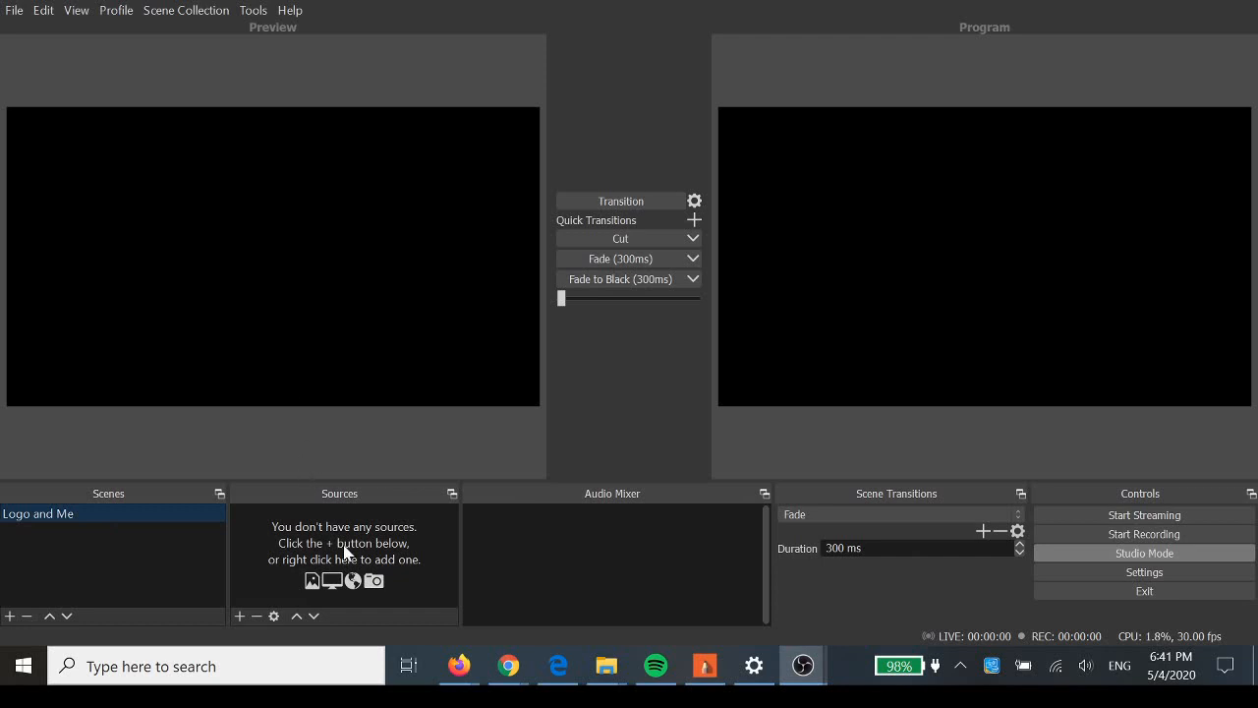
# Step: Add a video capture device source named "My Video" that uses the EasyCamera device
pyautogui.click(240, 615)
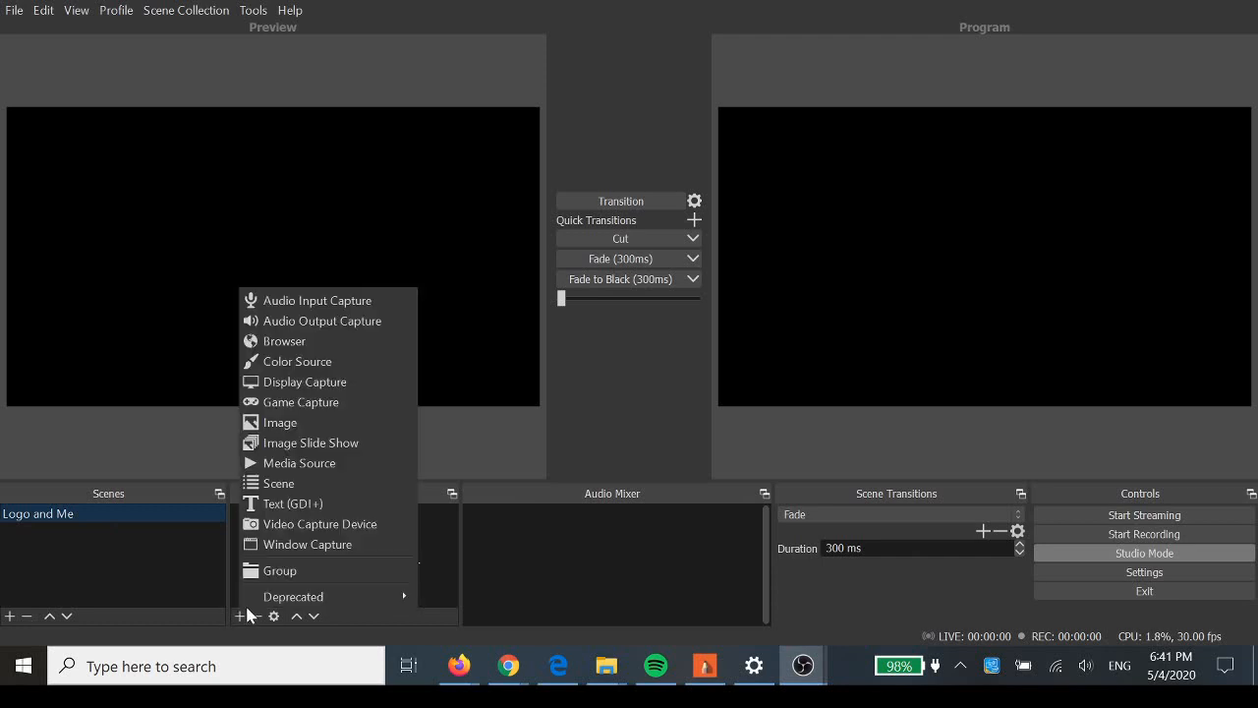
pyautogui.click(305, 524)
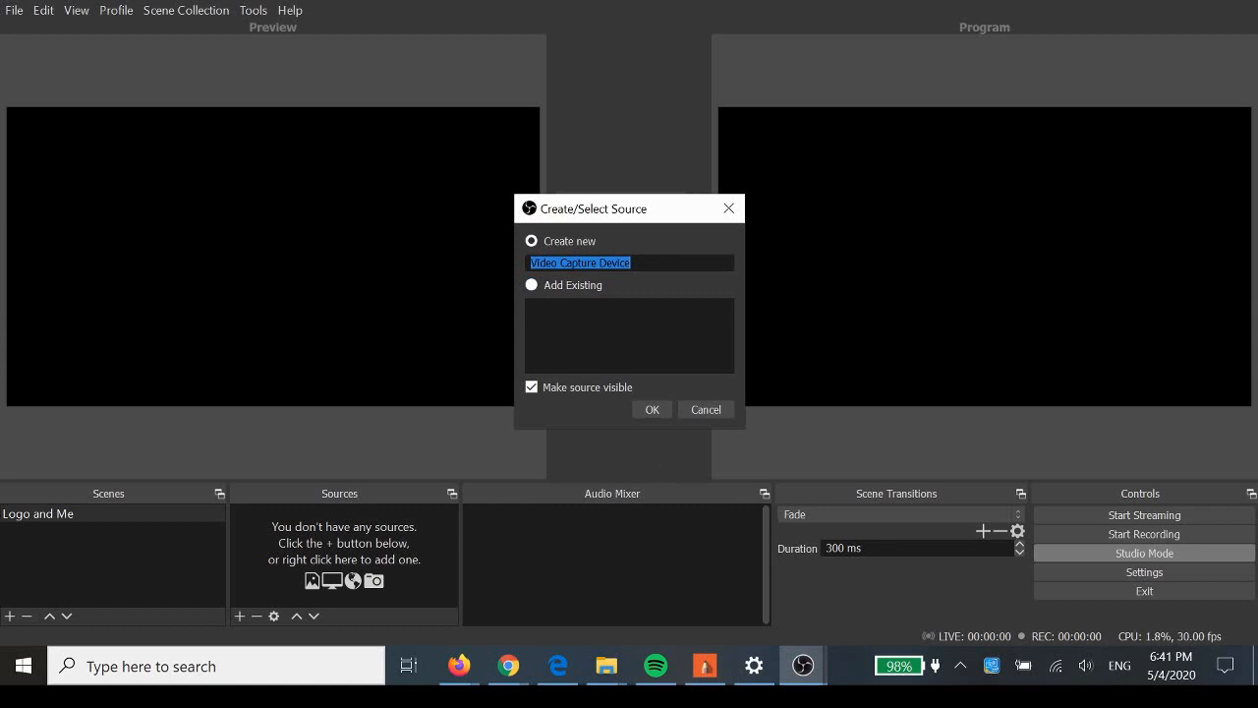
pyautogui.write('My Video')
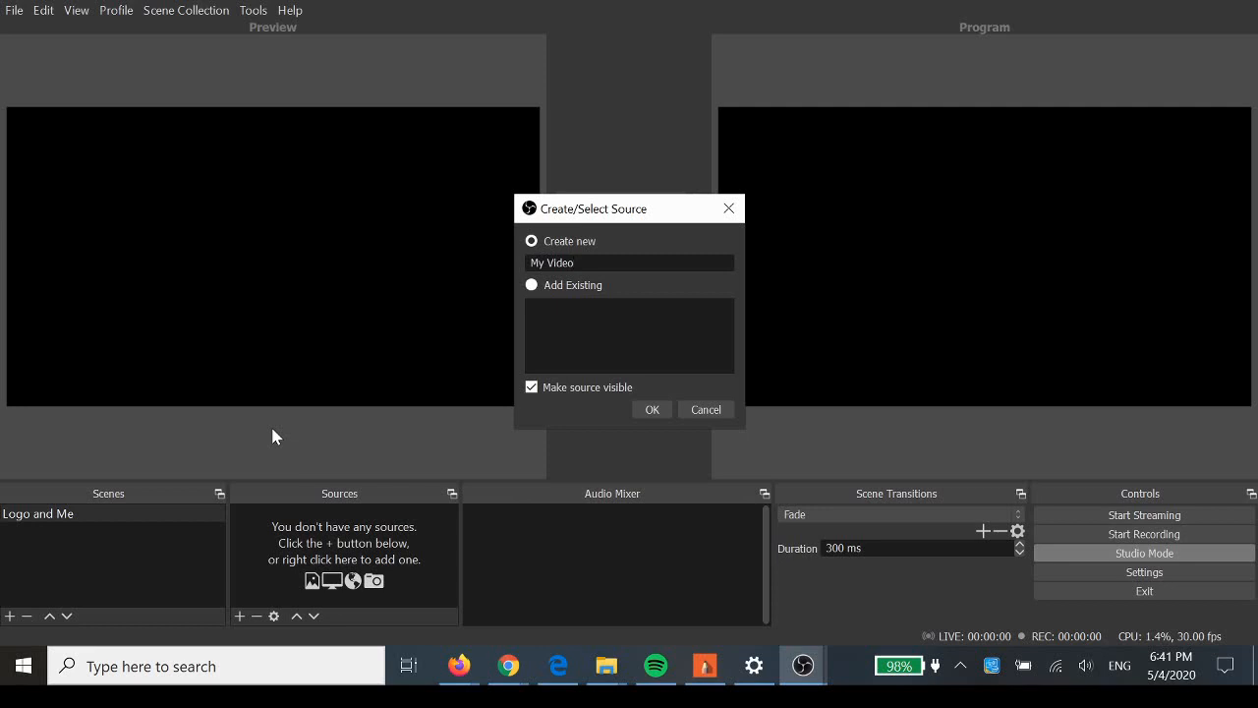
pyautogui.click(653, 411)
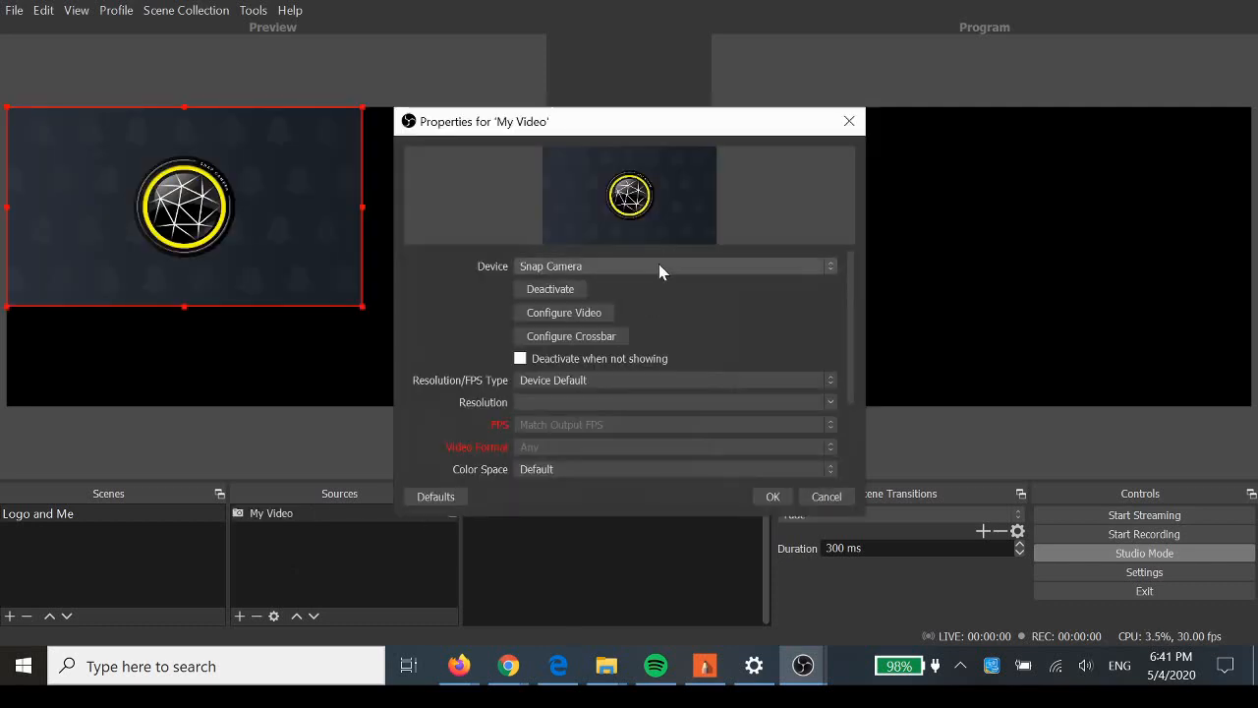
pyautogui.click(659, 264)
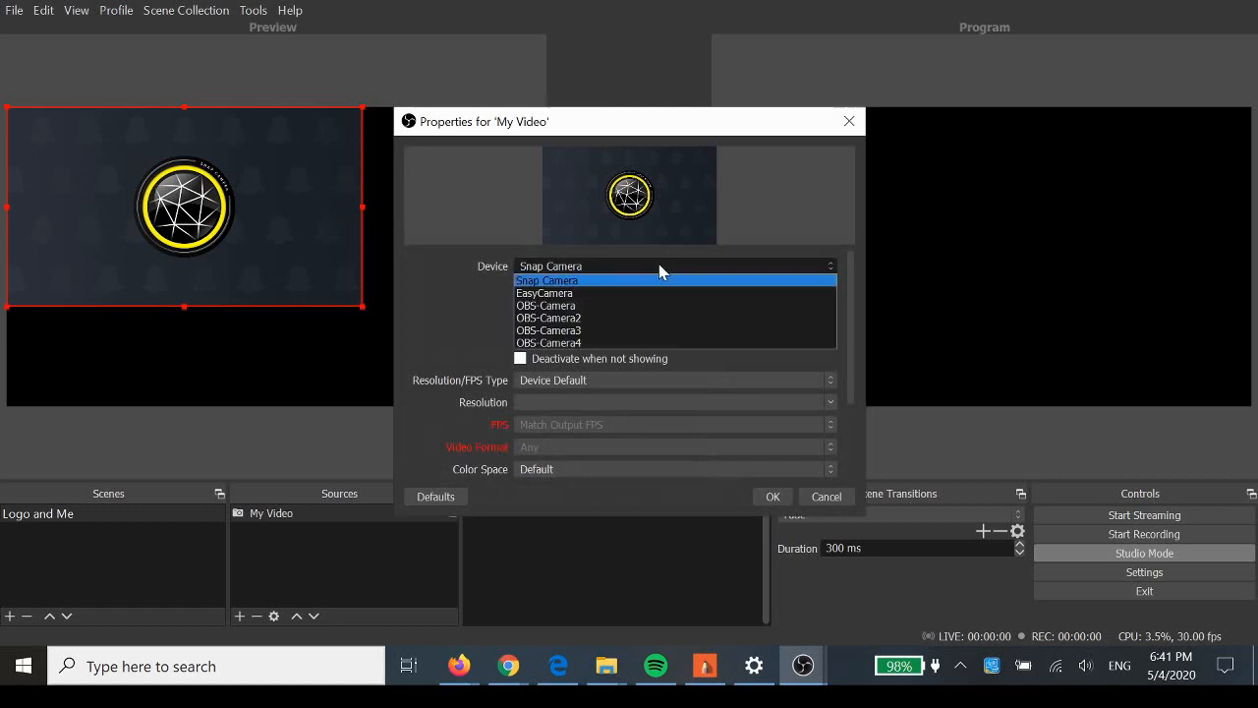
pyautogui.click(593, 294)
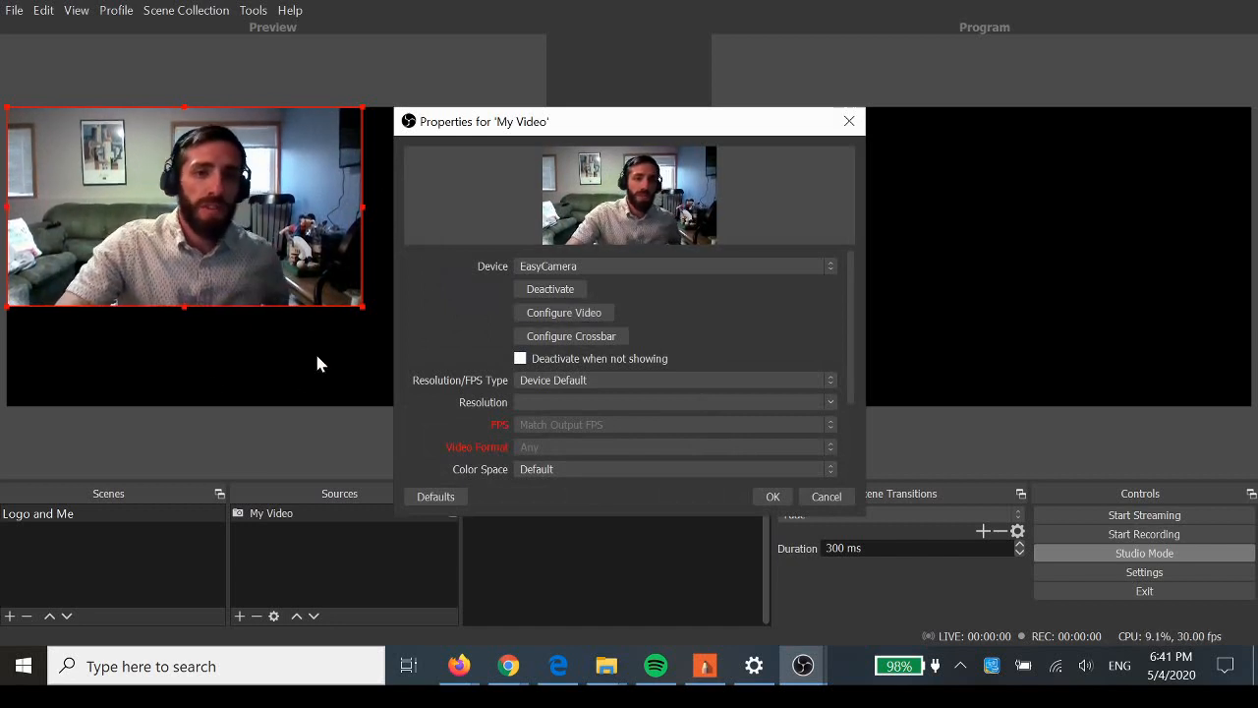
pyautogui.press('Return')
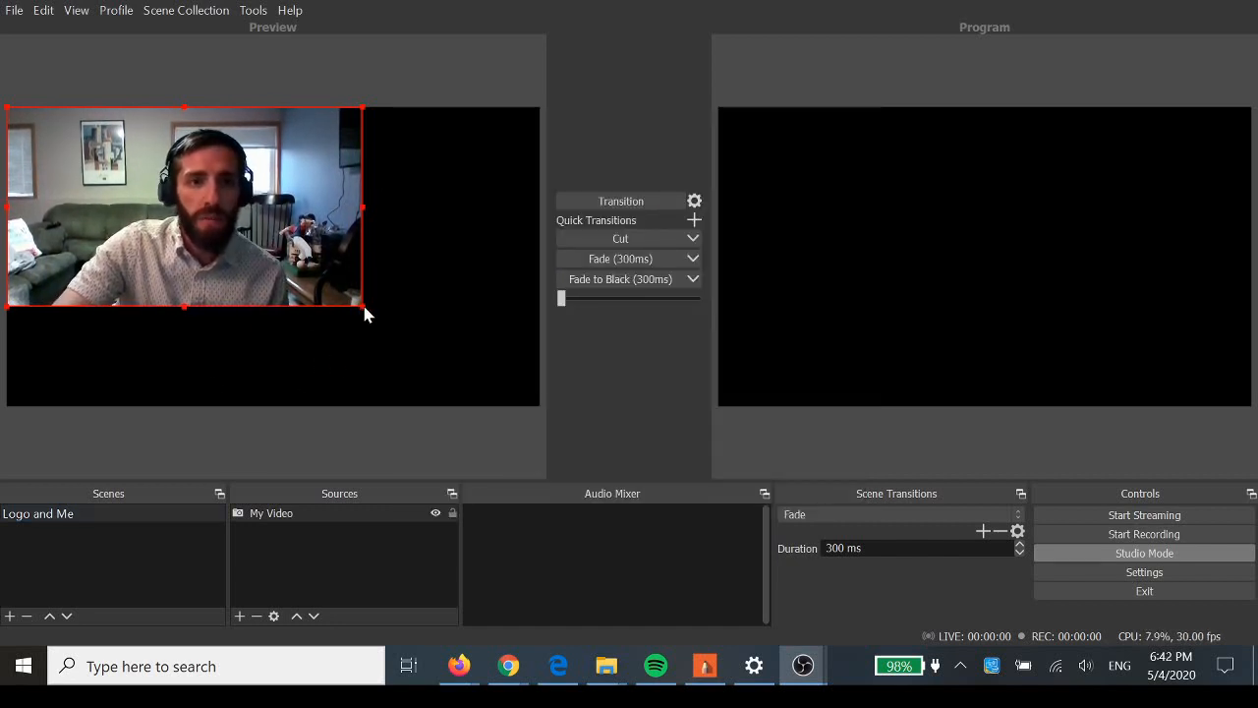
# Step: Enlarge the webcam video to fill the preview canvas and send the "Logo and Me" scene to the program output
pyautogui.moveTo(362, 305); pyautogui.dragTo(544, 398)
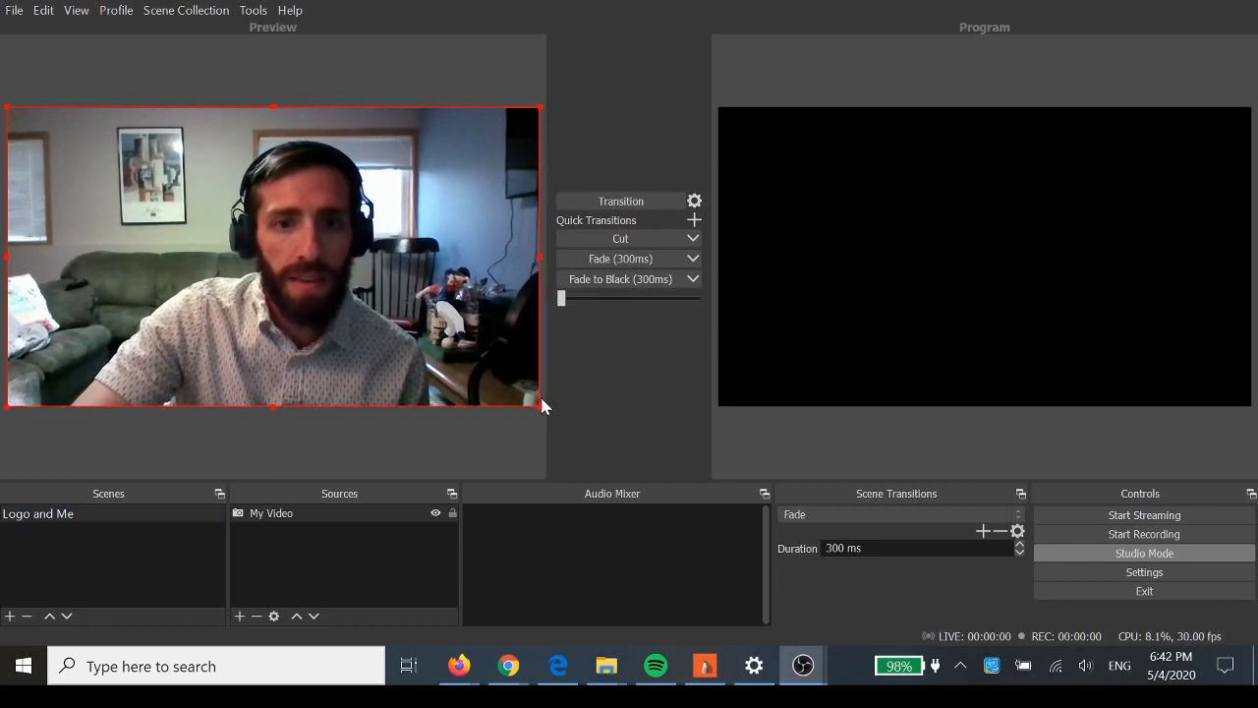
pyautogui.click(491, 447)
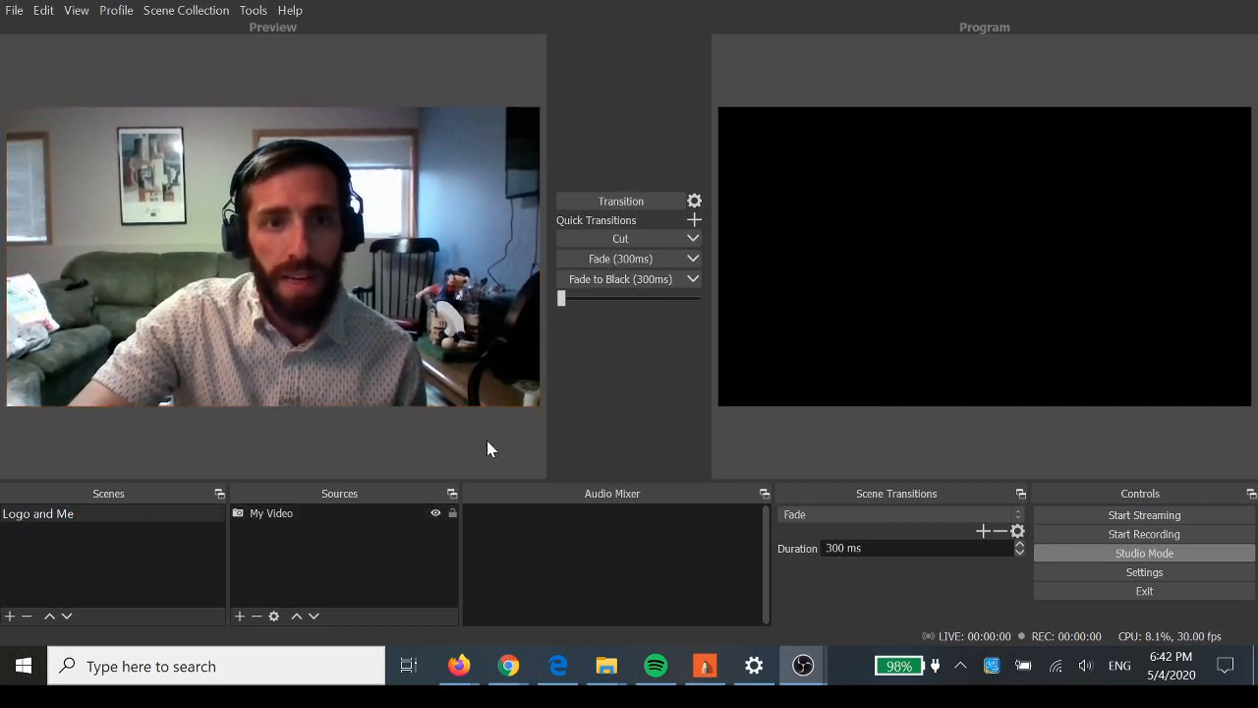
pyautogui.click(74, 509)
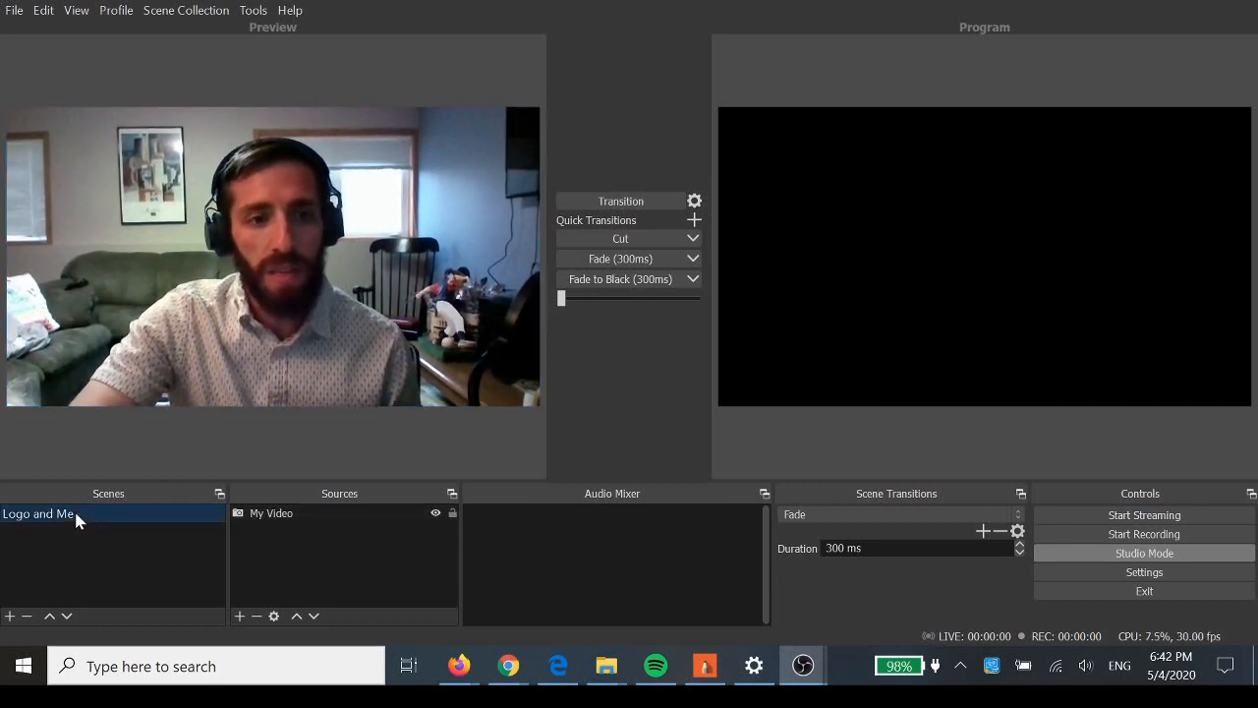
pyautogui.doubleClick(73, 510)
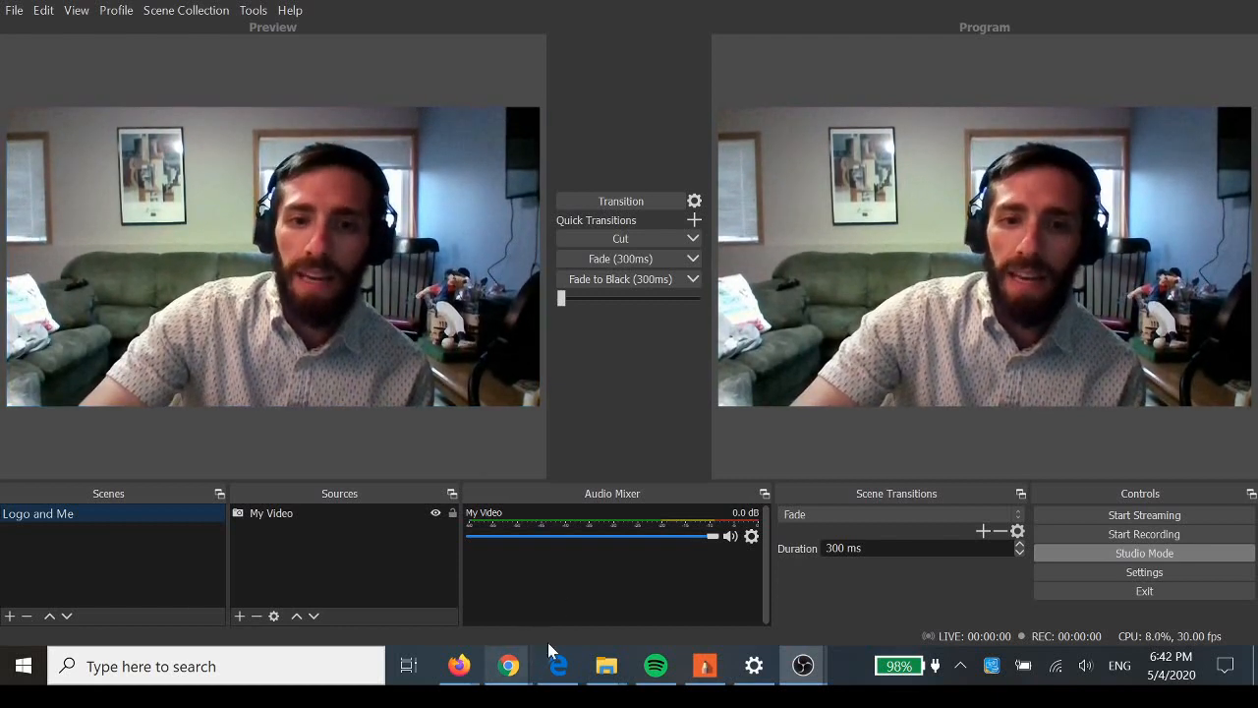
# Step: Create a new image source named "Logo" in the "Logo and Me" scene
pyautogui.click(240, 616)
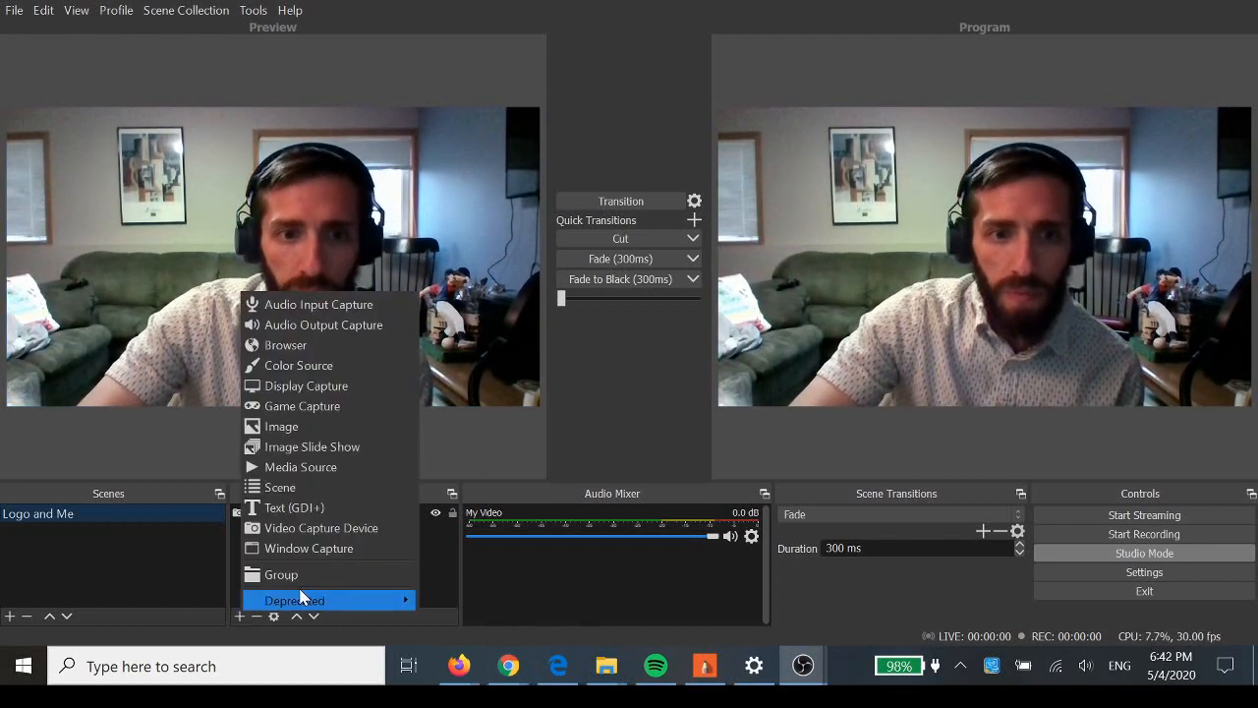
pyautogui.click(339, 426)
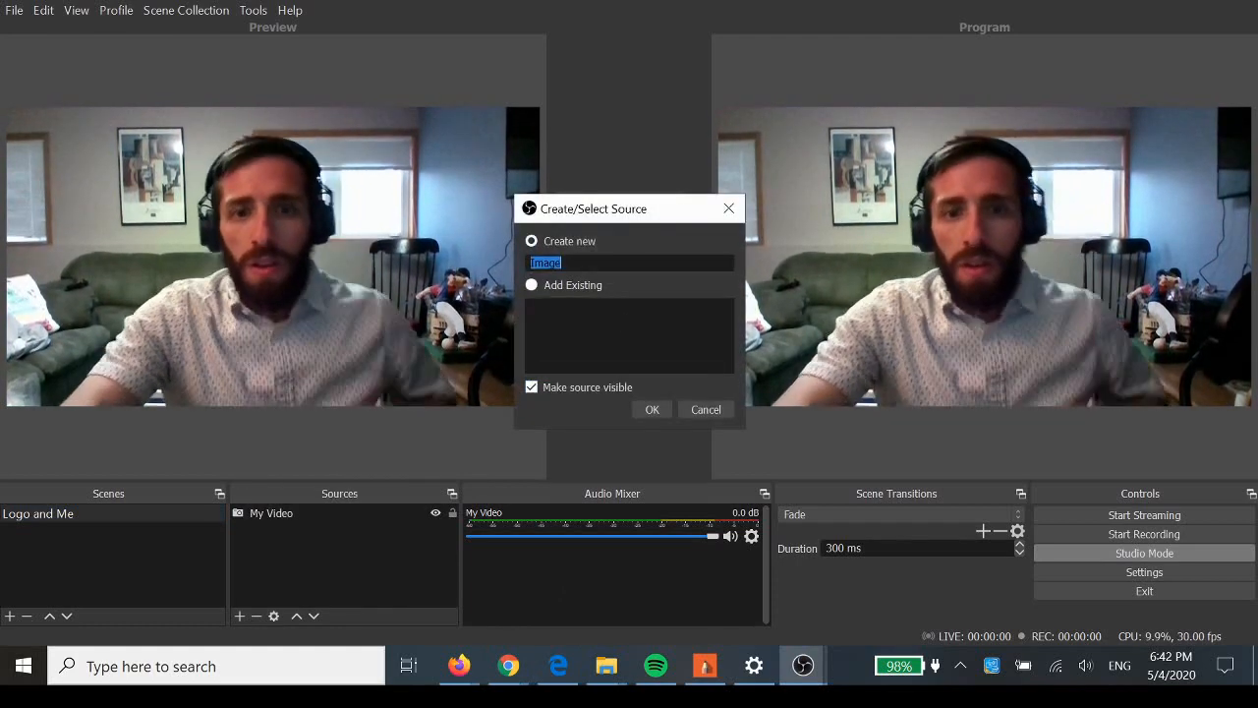
pyautogui.write('Logo')
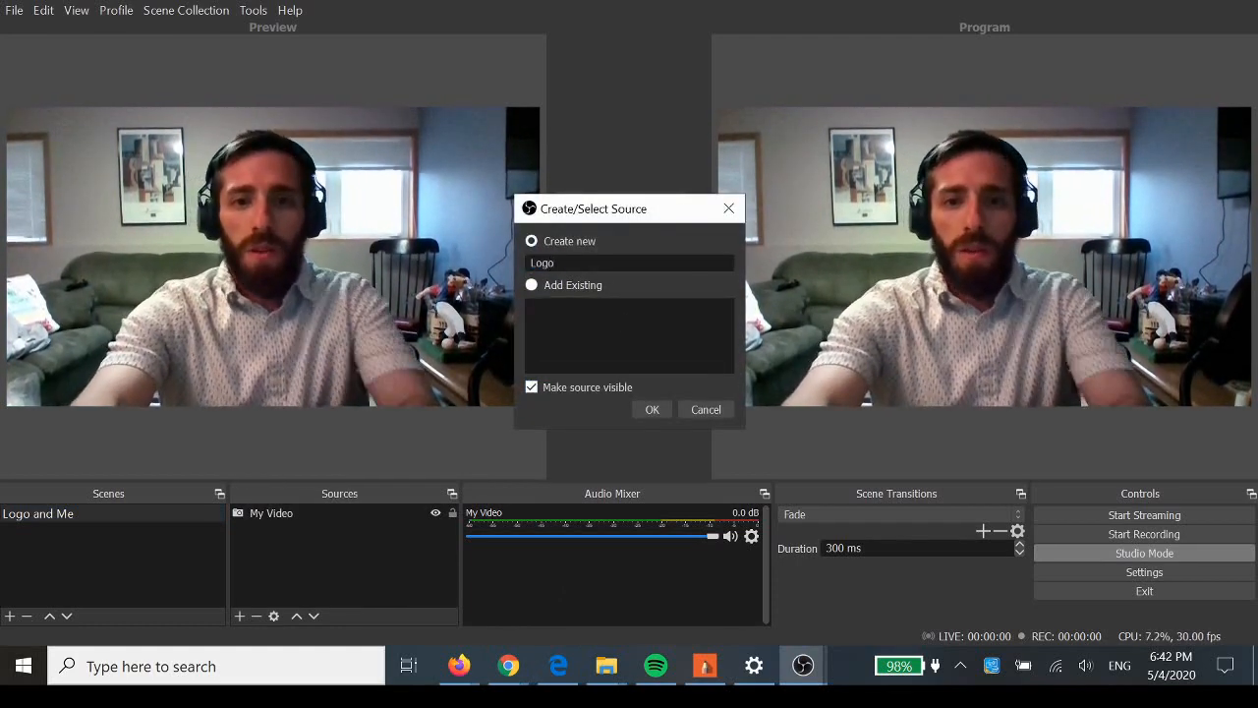
pyautogui.press('Return')
# Step: Load the logo picture from the OBS Demo folder as the image file of the Logo source
pyautogui.click(801, 401)
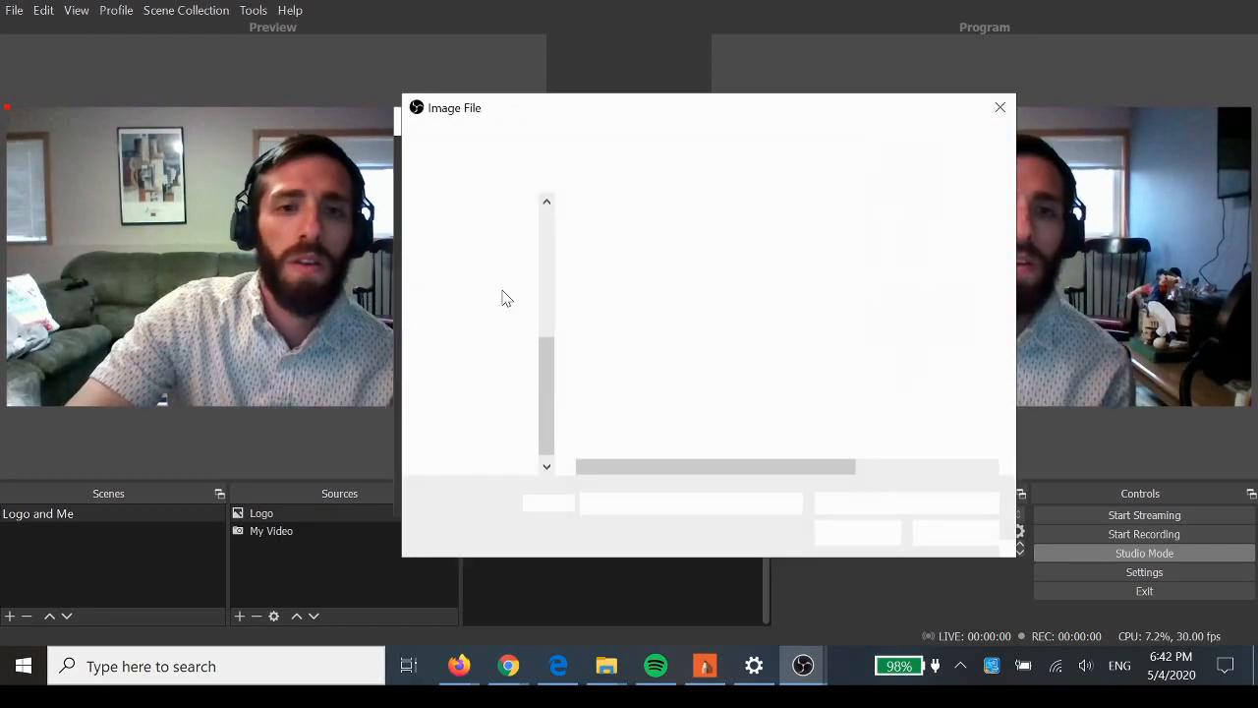
pyautogui.scroll(2, 483, 349)
pyautogui.scroll(3, 485, 352)
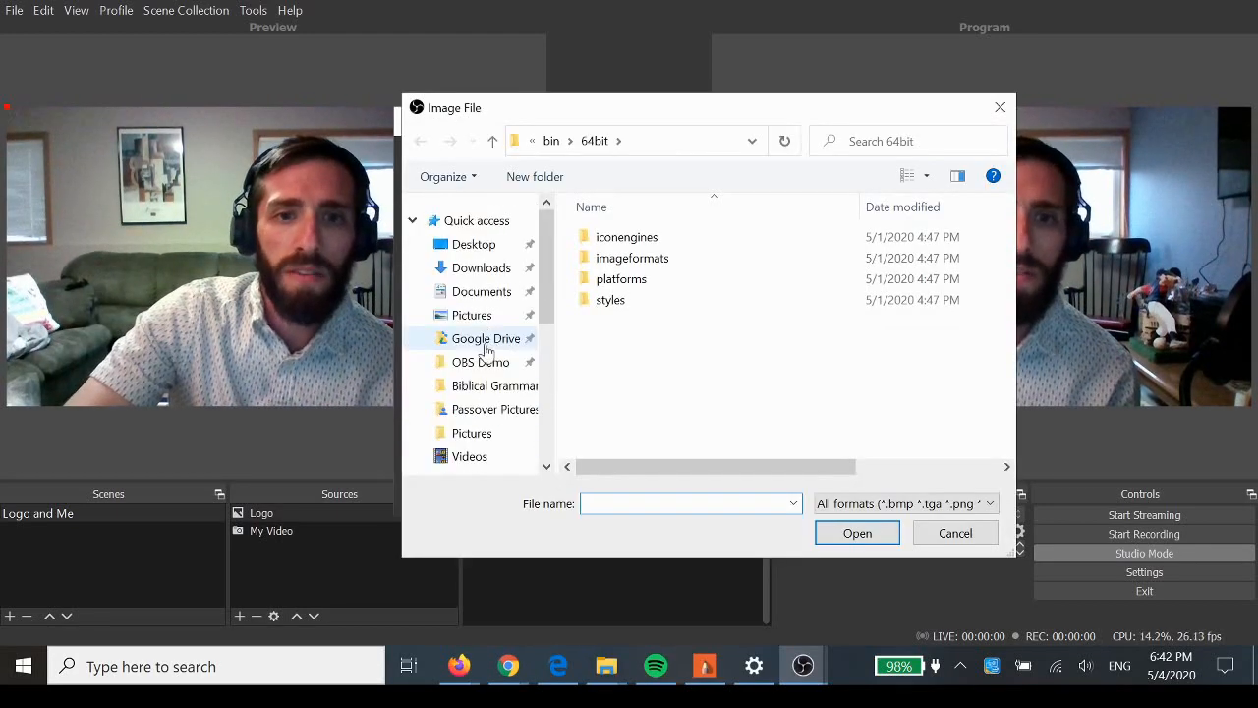
pyautogui.click(493, 370)
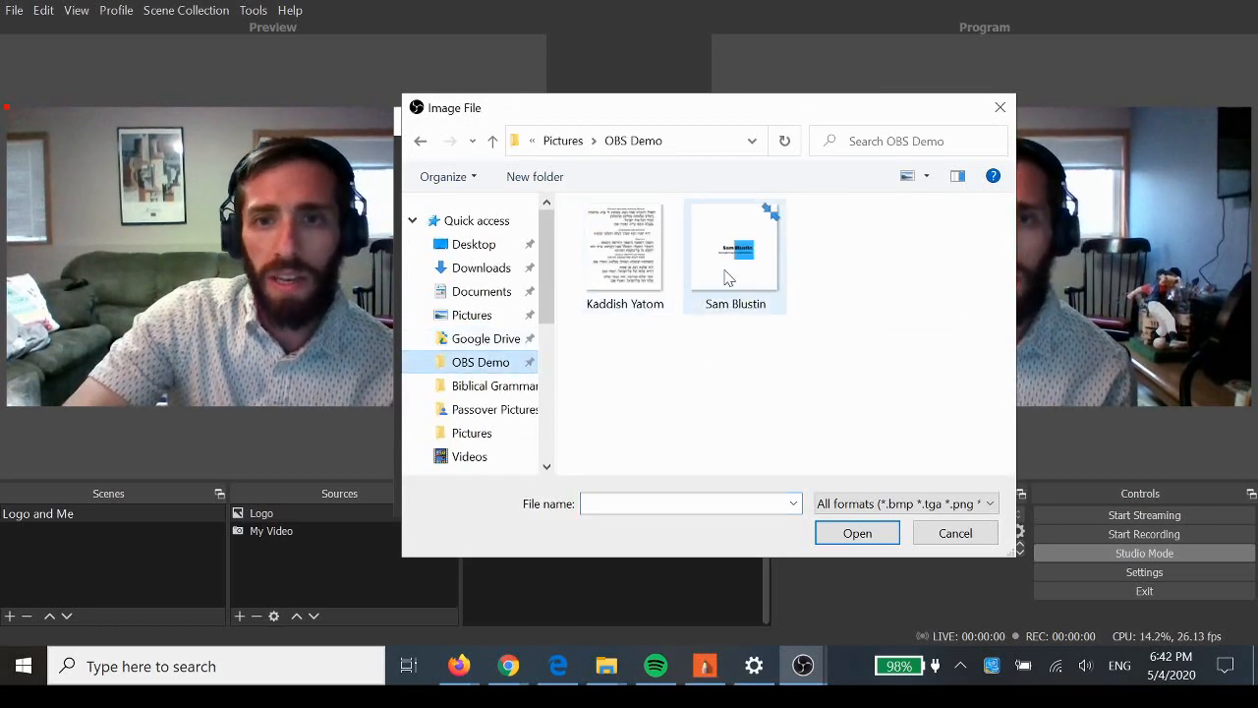
pyautogui.doubleClick(732, 266)
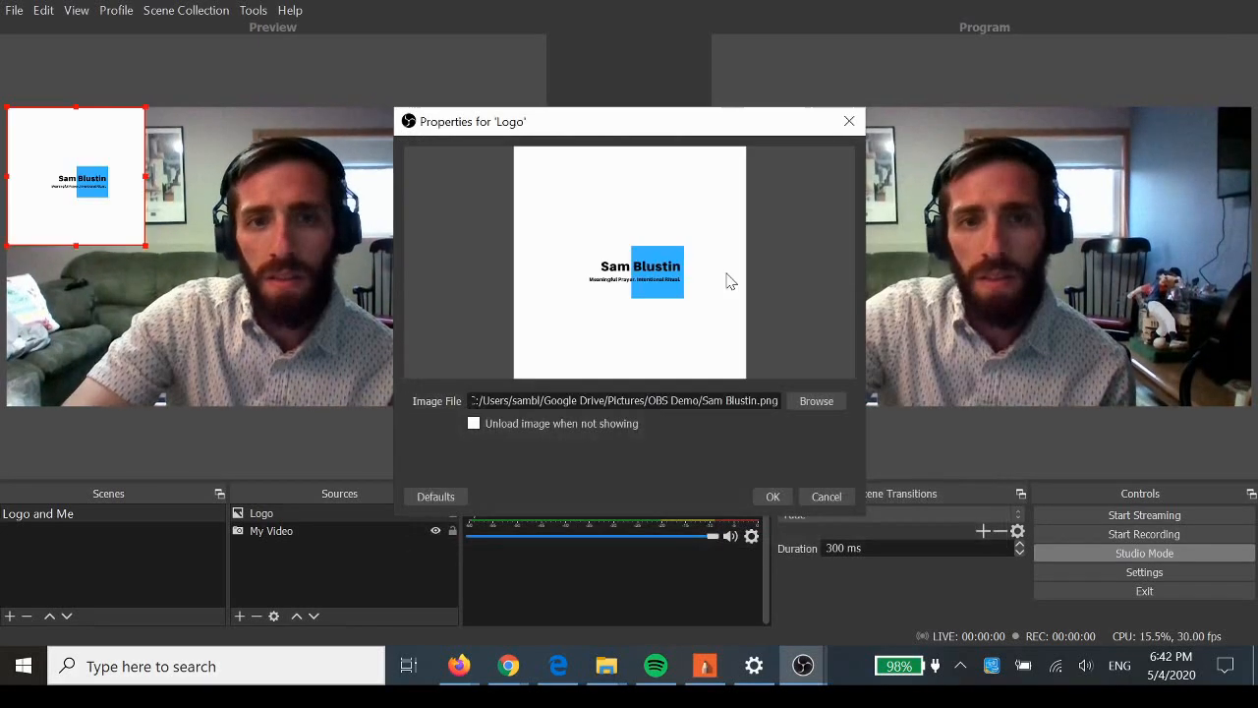
pyautogui.click(772, 498)
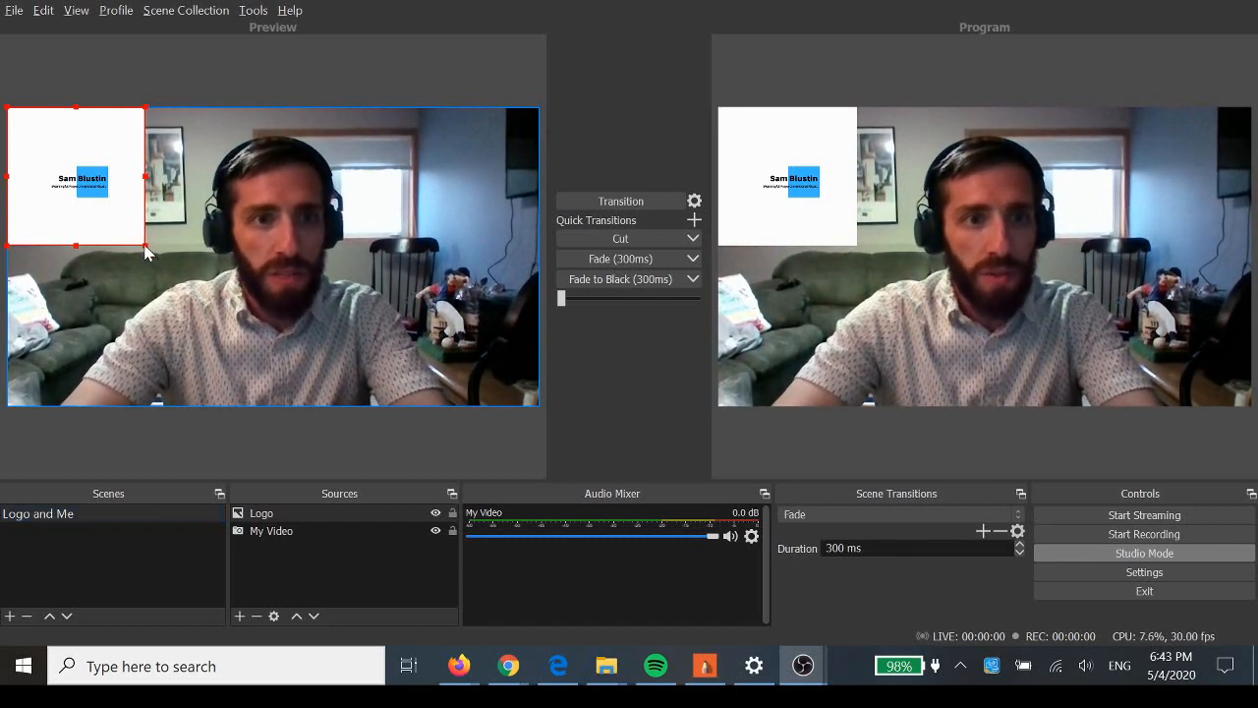
# Step: Crop the white margins off the logo and enlarge it in the upper-left corner of the preview canvas
pyautogui.moveTo(145, 243); pyautogui.dragTo(110, 200)
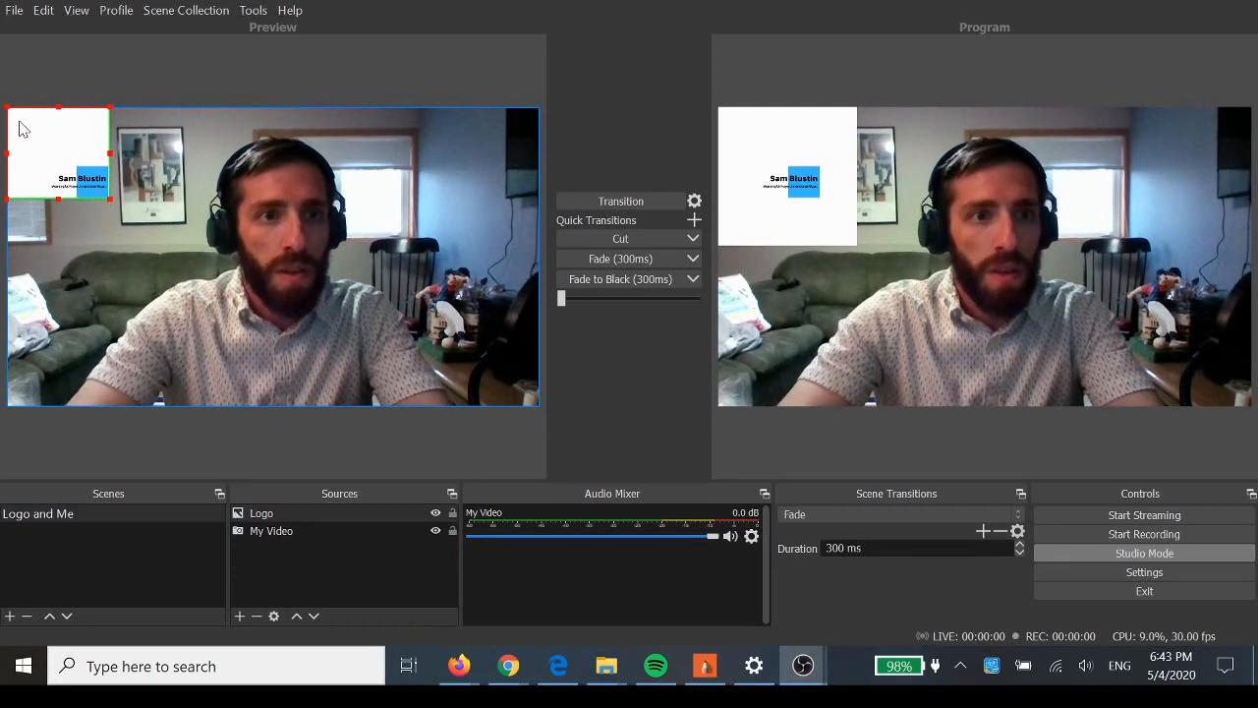
pyautogui.moveTo(10, 114); pyautogui.dragTo(51, 169)
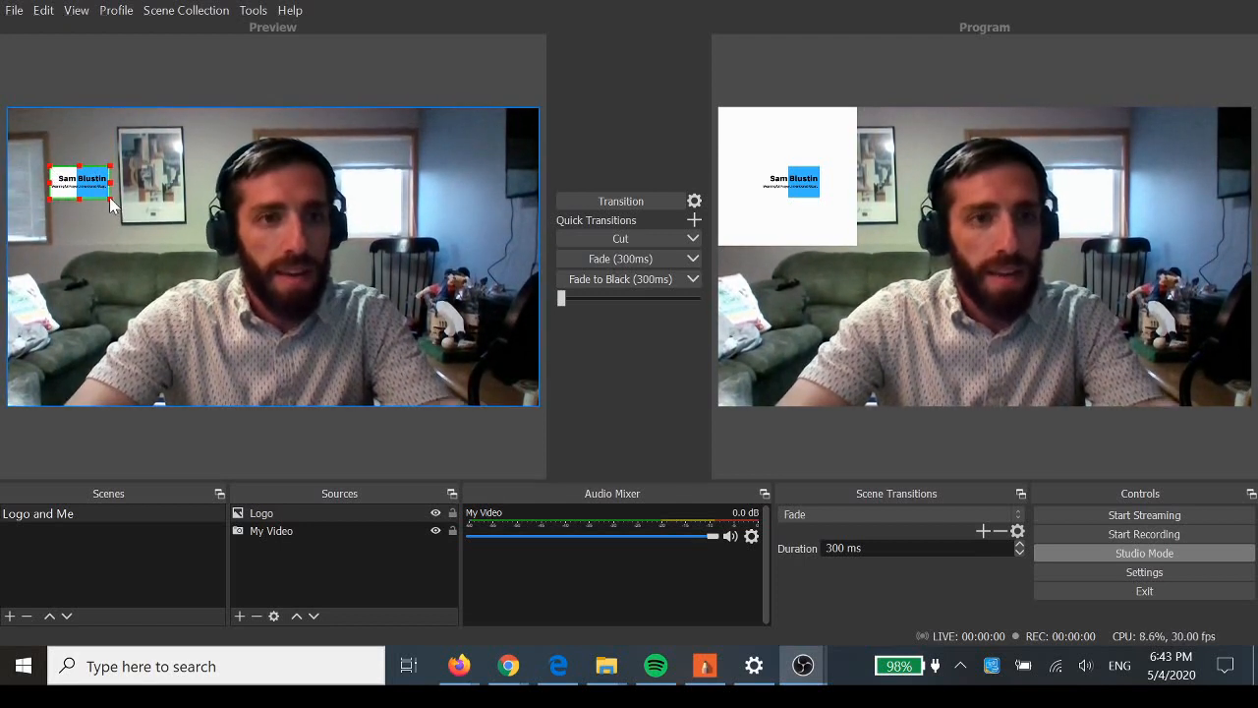
pyautogui.moveTo(110, 198); pyautogui.dragTo(98, 171)
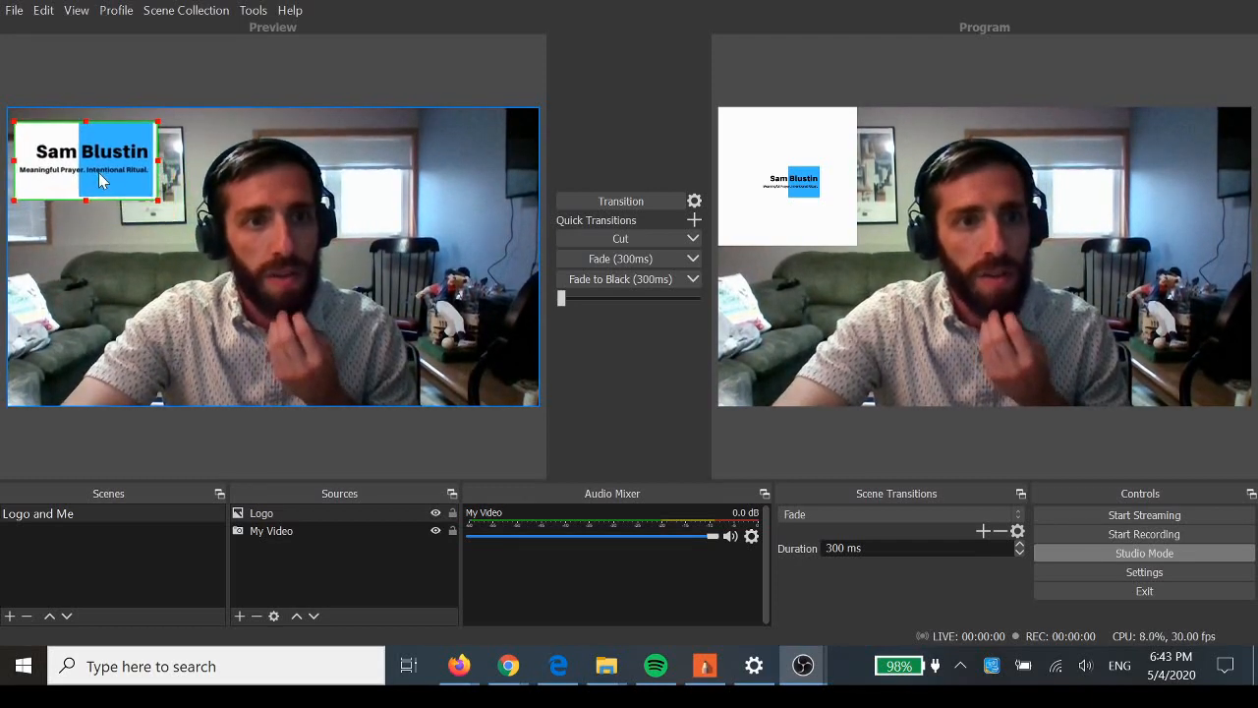
pyautogui.moveTo(154, 206); pyautogui.dragTo(142, 193)
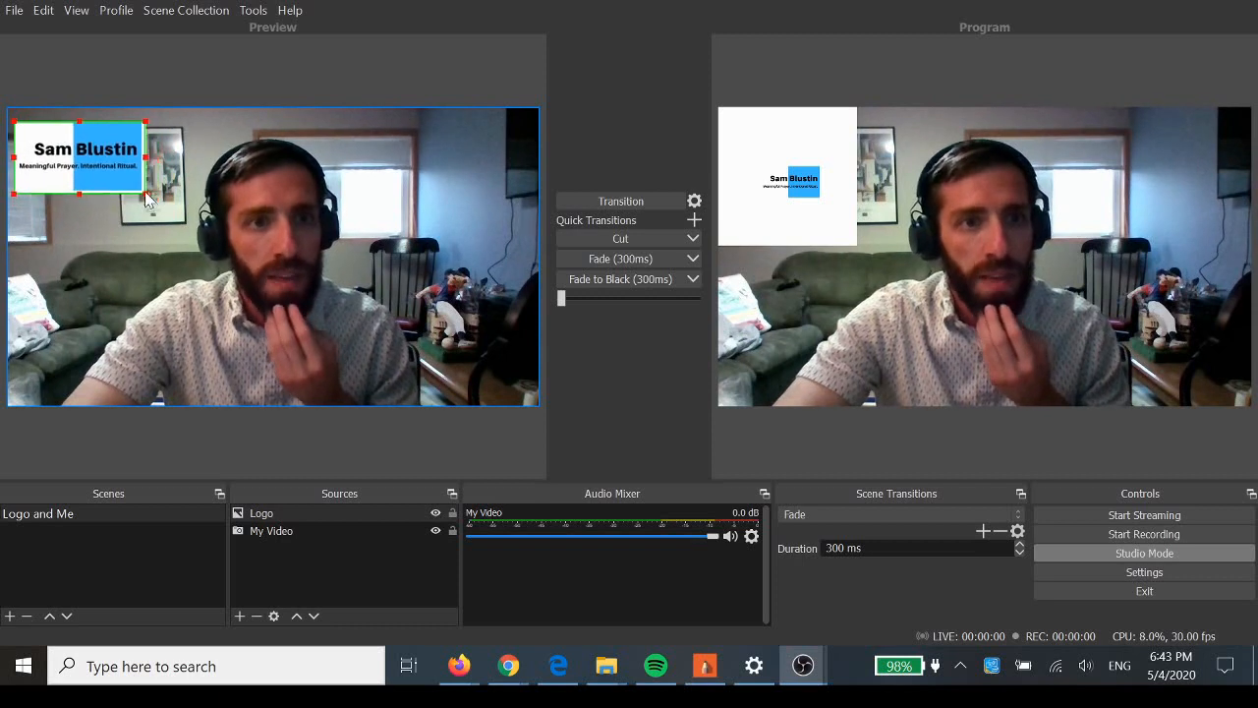
pyautogui.click(139, 265)
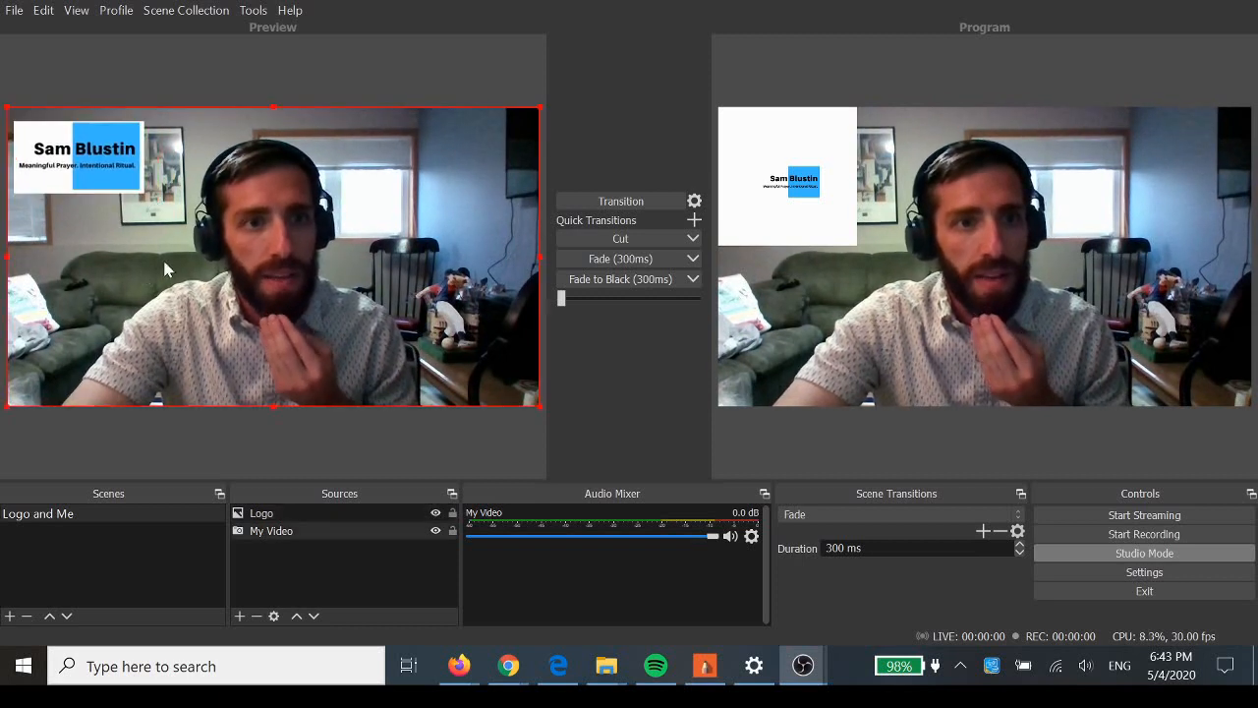
pyautogui.click(79, 175)
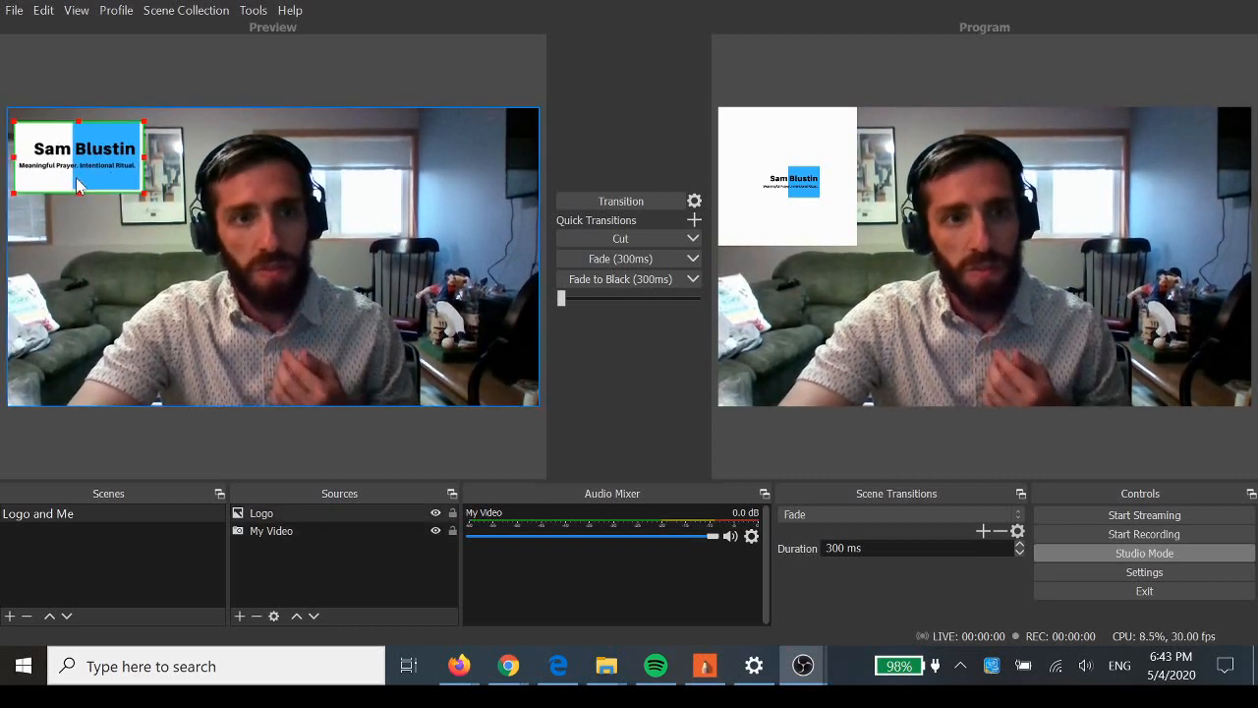
# Step: Add a Color Key effect filter to the Logo source
pyautogui.rightClick(288, 514)
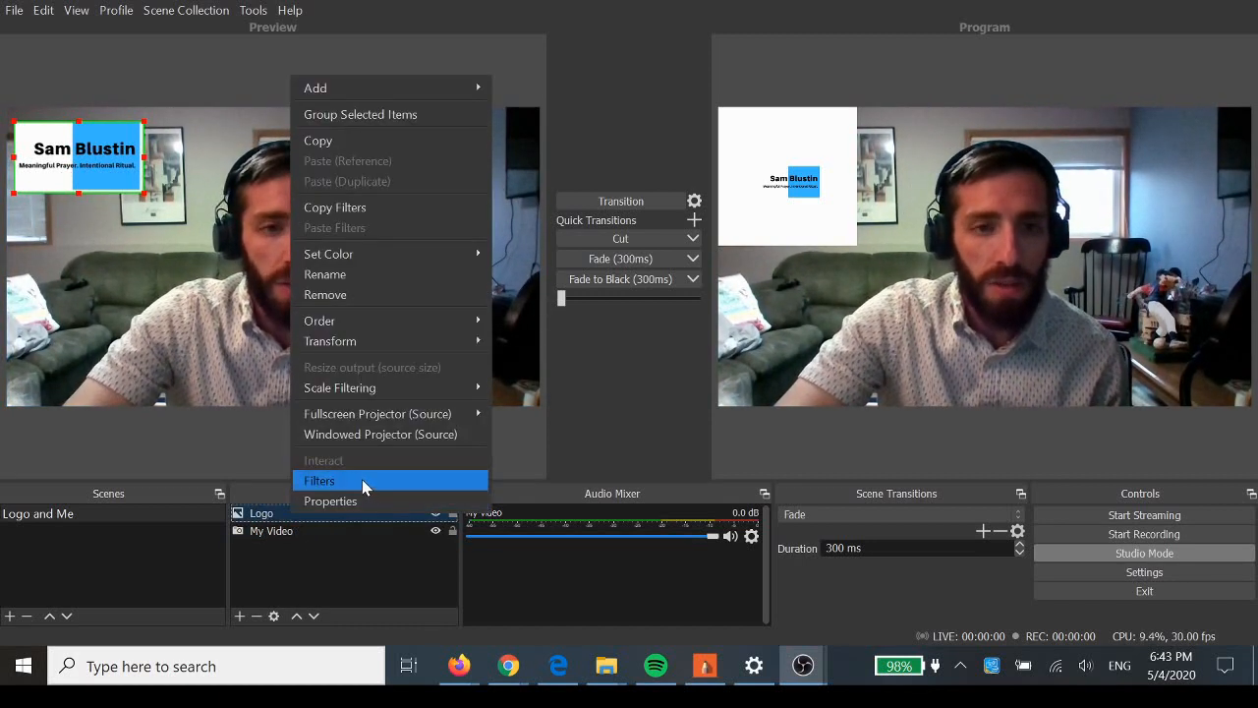
pyautogui.click(362, 479)
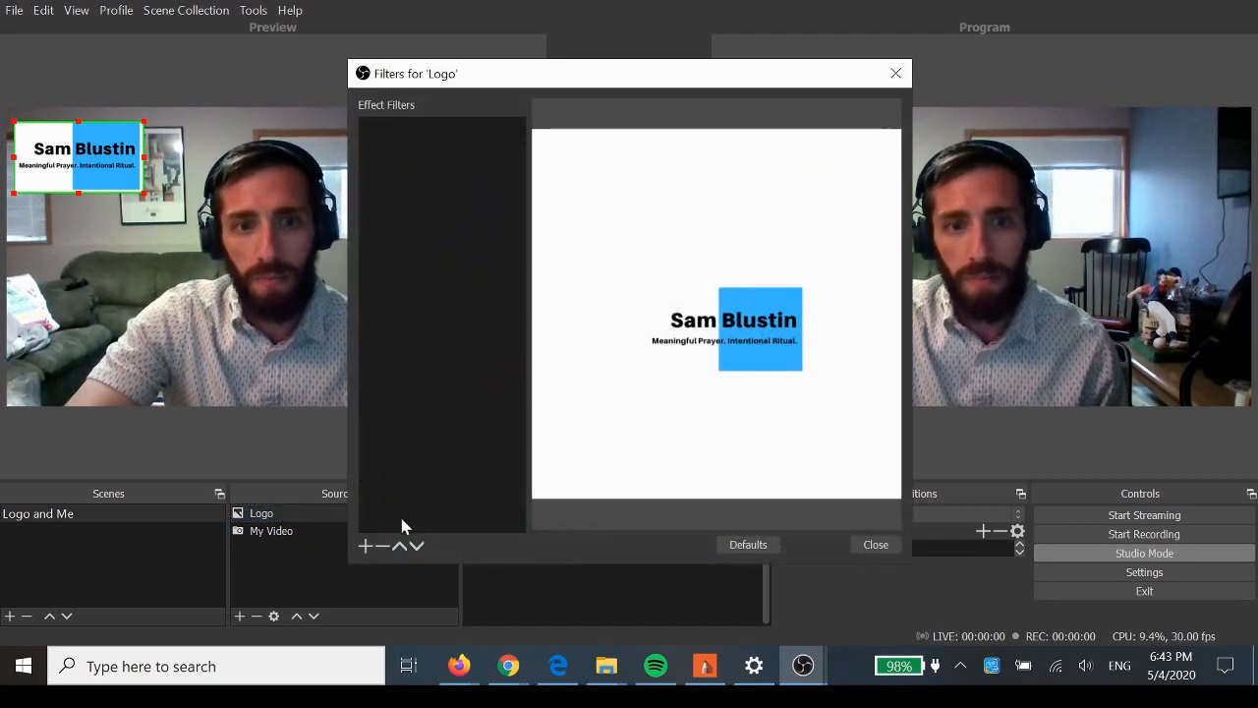
pyautogui.click(364, 545)
pyautogui.click(433, 373)
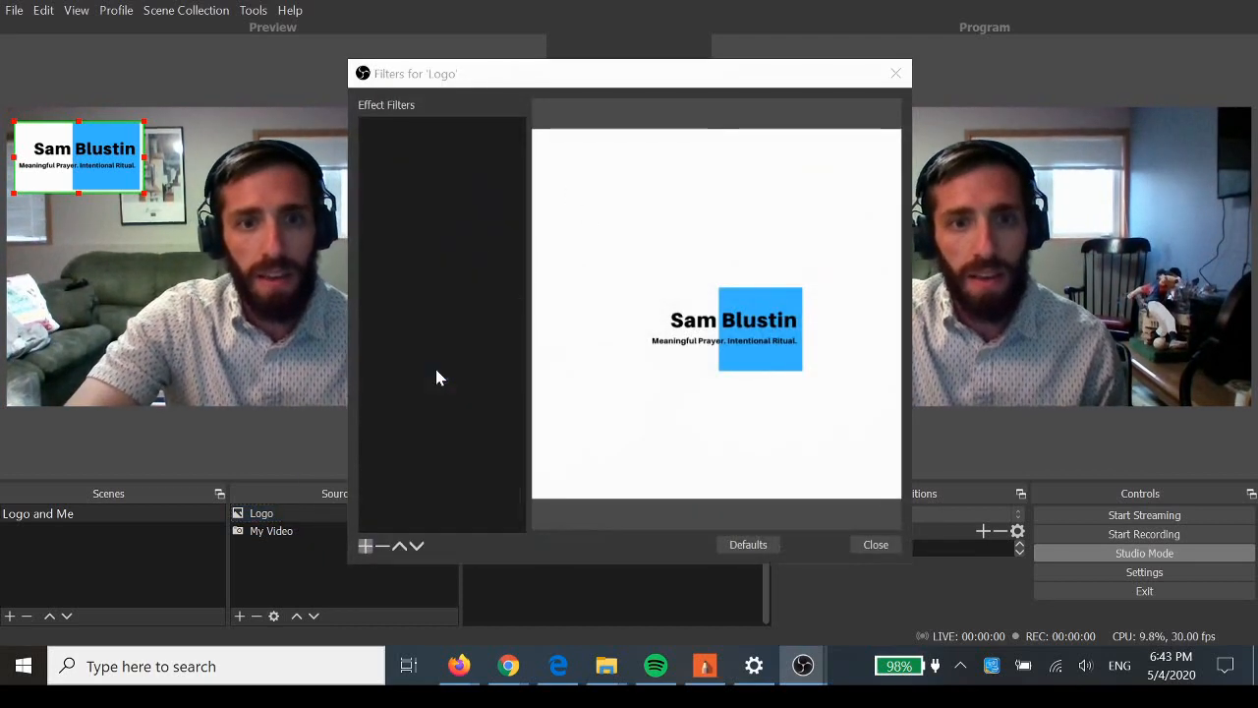
pyautogui.click(599, 352)
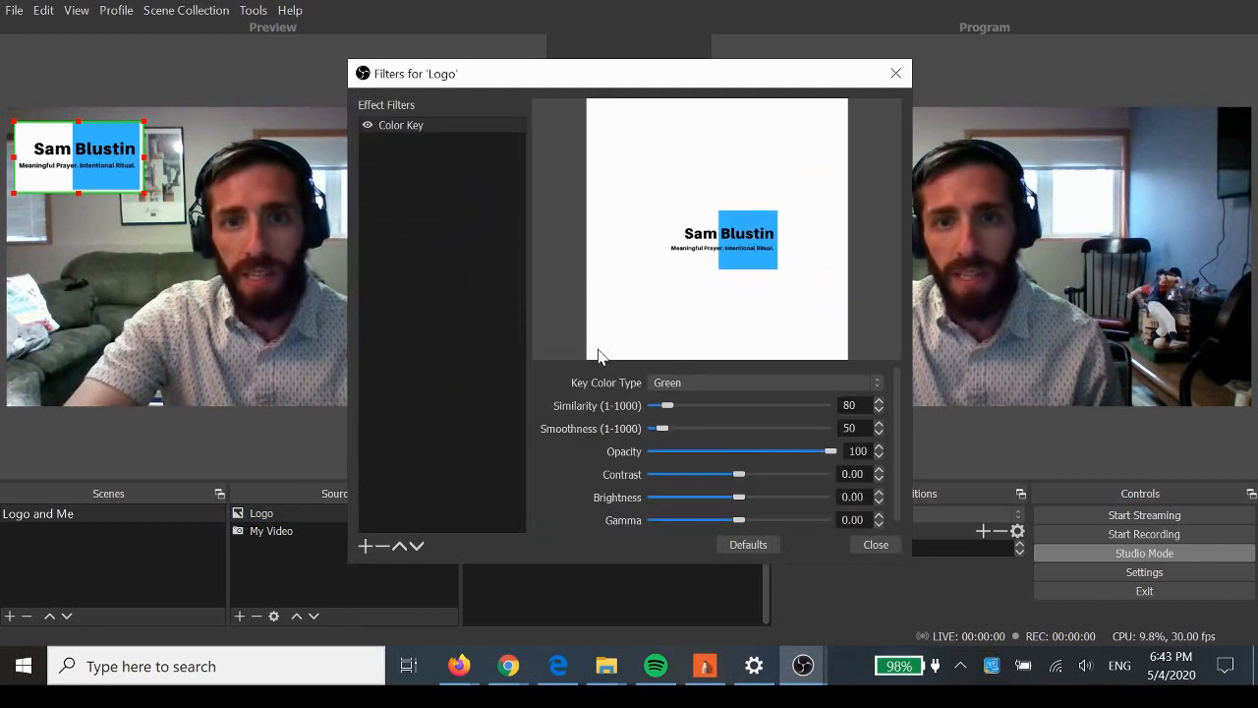
# Step: Set the filter's key color type to Custom Color and sample the logo's white background (#ffffff) as the key color
pyautogui.click(706, 382)
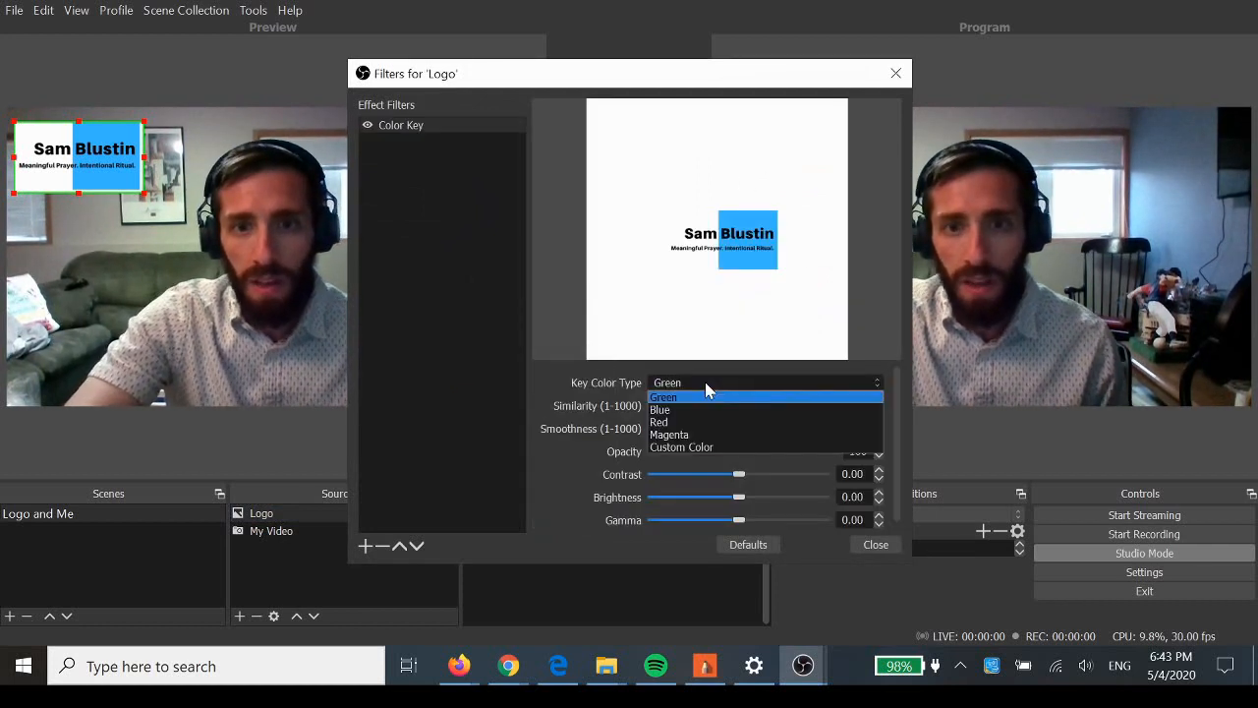
pyautogui.click(693, 447)
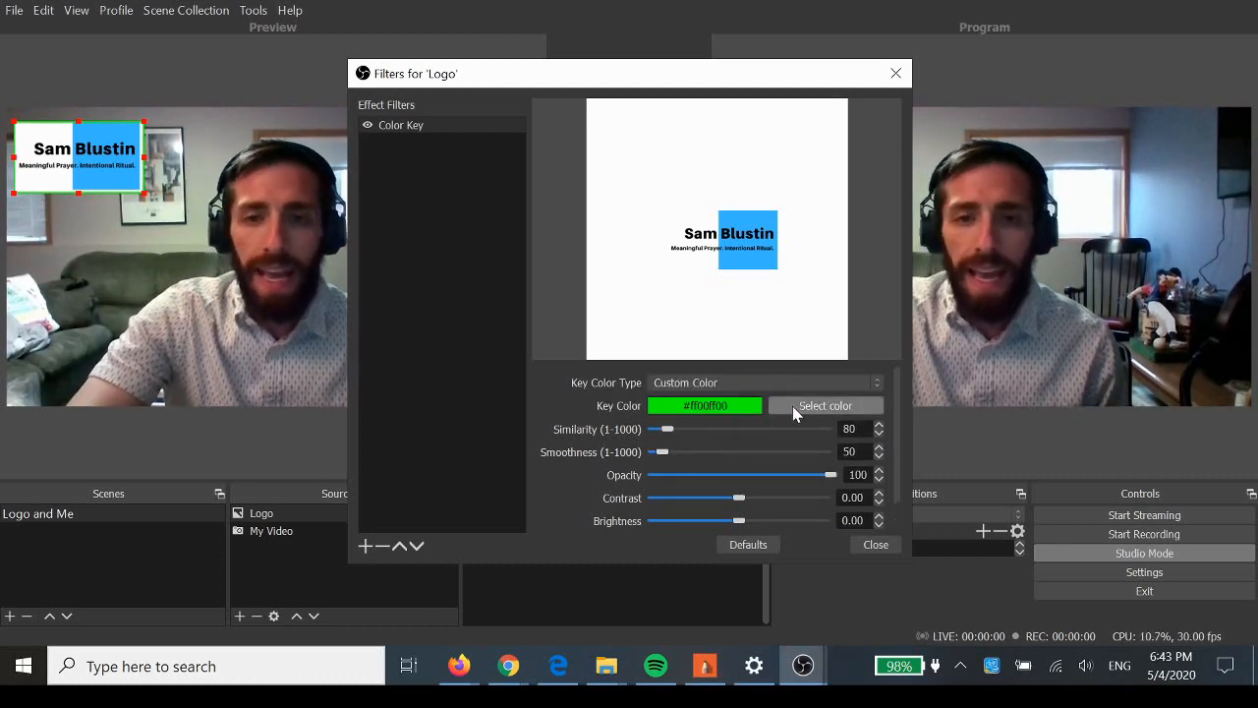
pyautogui.click(793, 406)
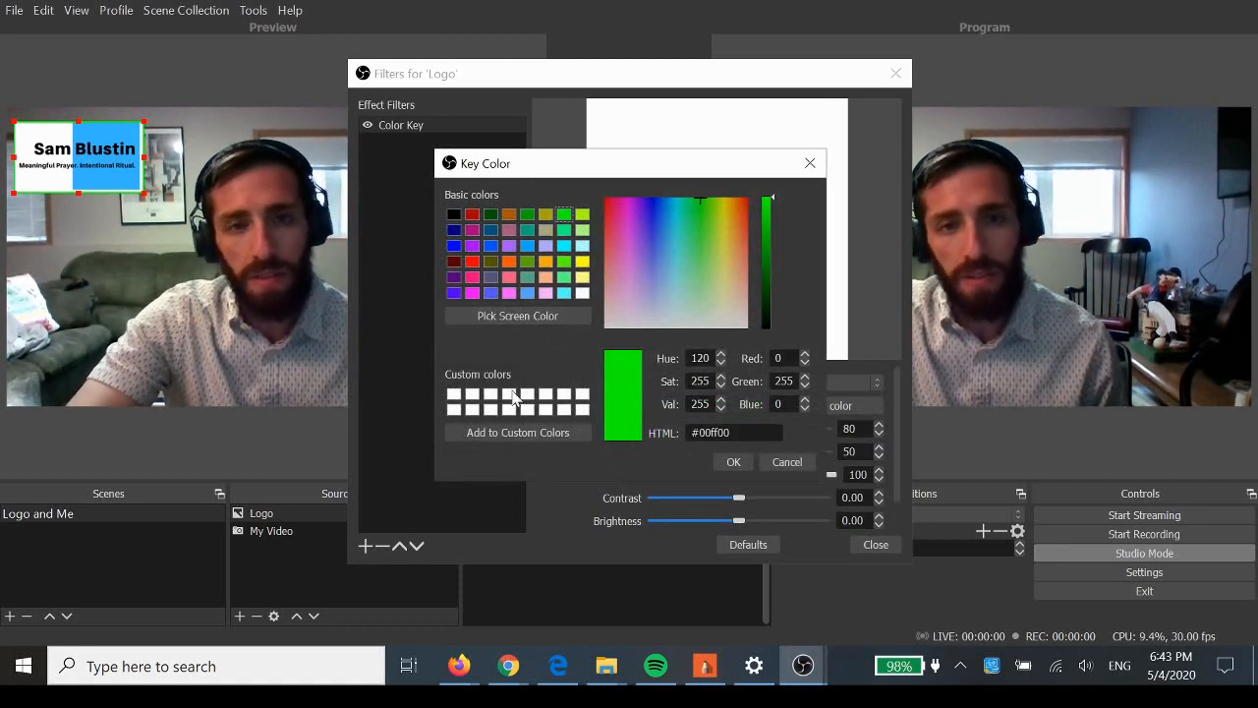
pyautogui.click(508, 315)
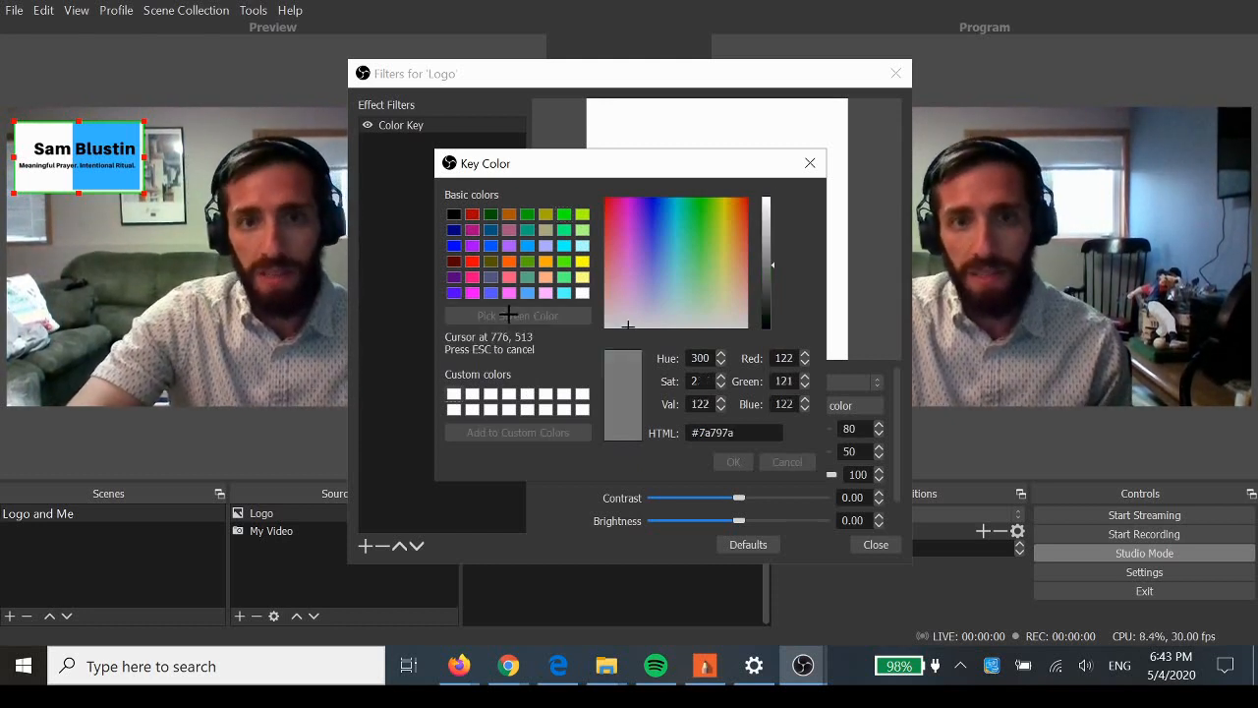
pyautogui.click(637, 127)
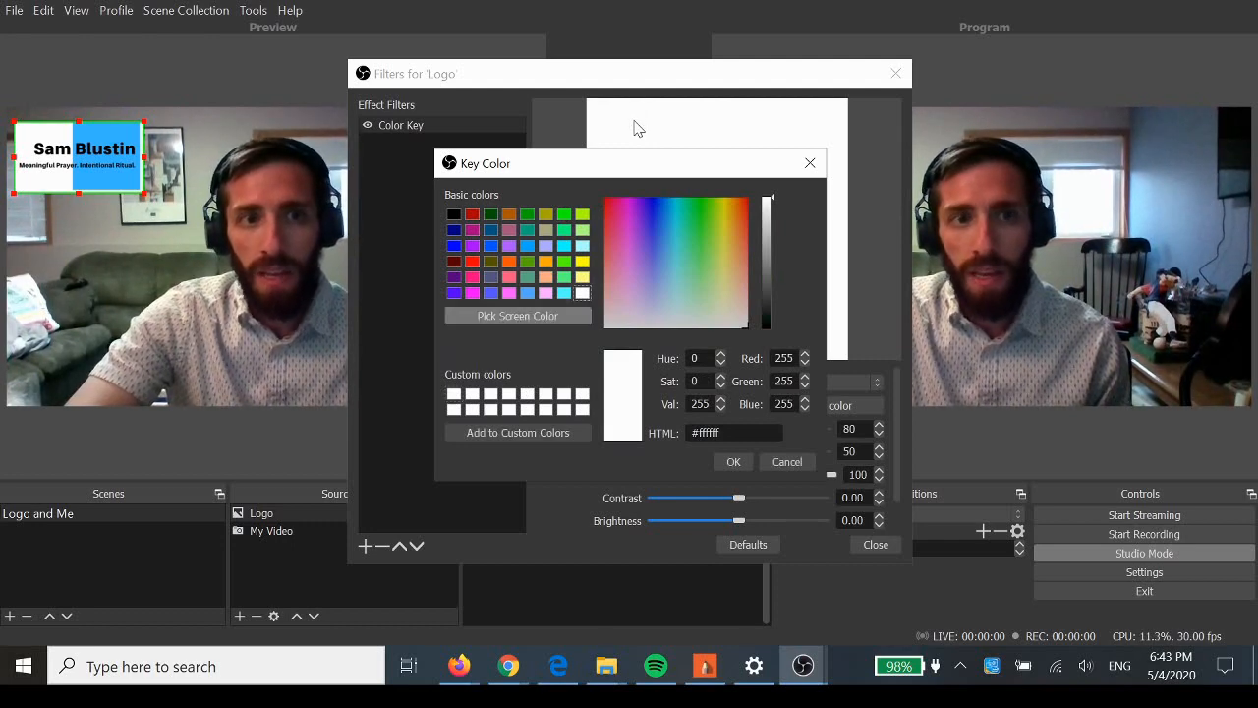
pyautogui.click(733, 463)
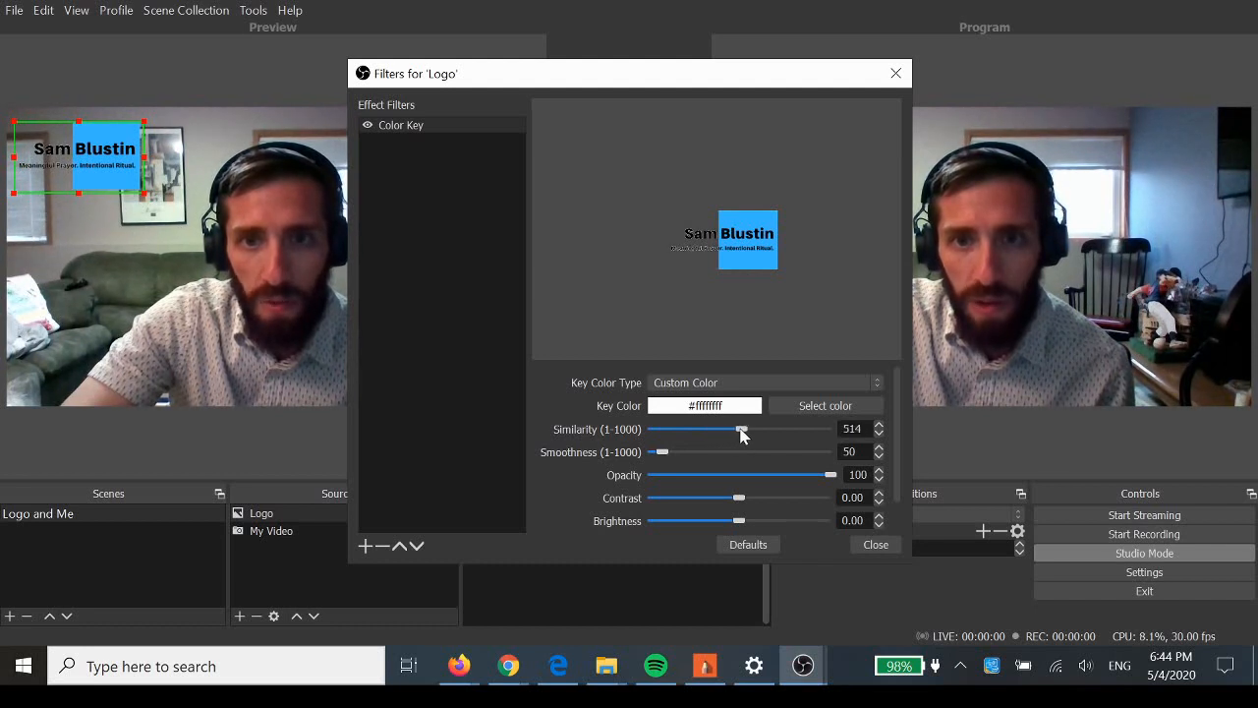
# Step: Set the Color Key filter's similarity to 770 and its smoothness to 35
pyautogui.moveTo(771, 436); pyautogui.dragTo(712, 435)
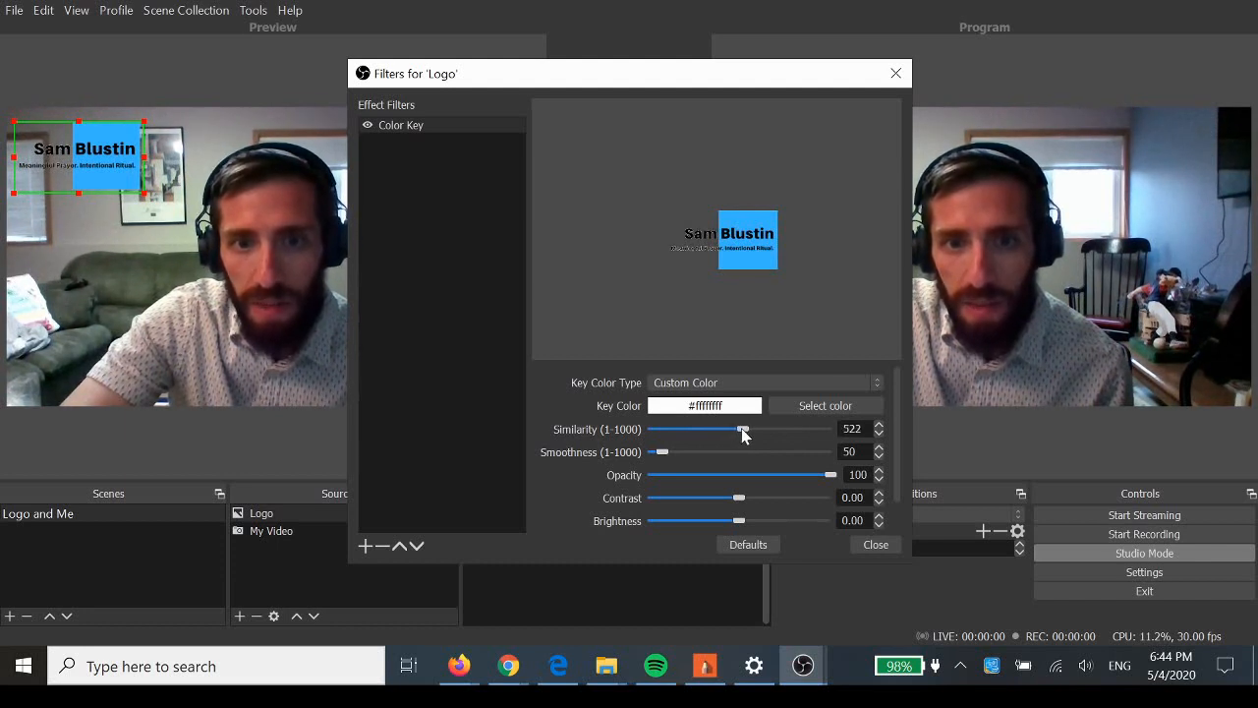
pyautogui.moveTo(747, 436); pyautogui.dragTo(787, 435)
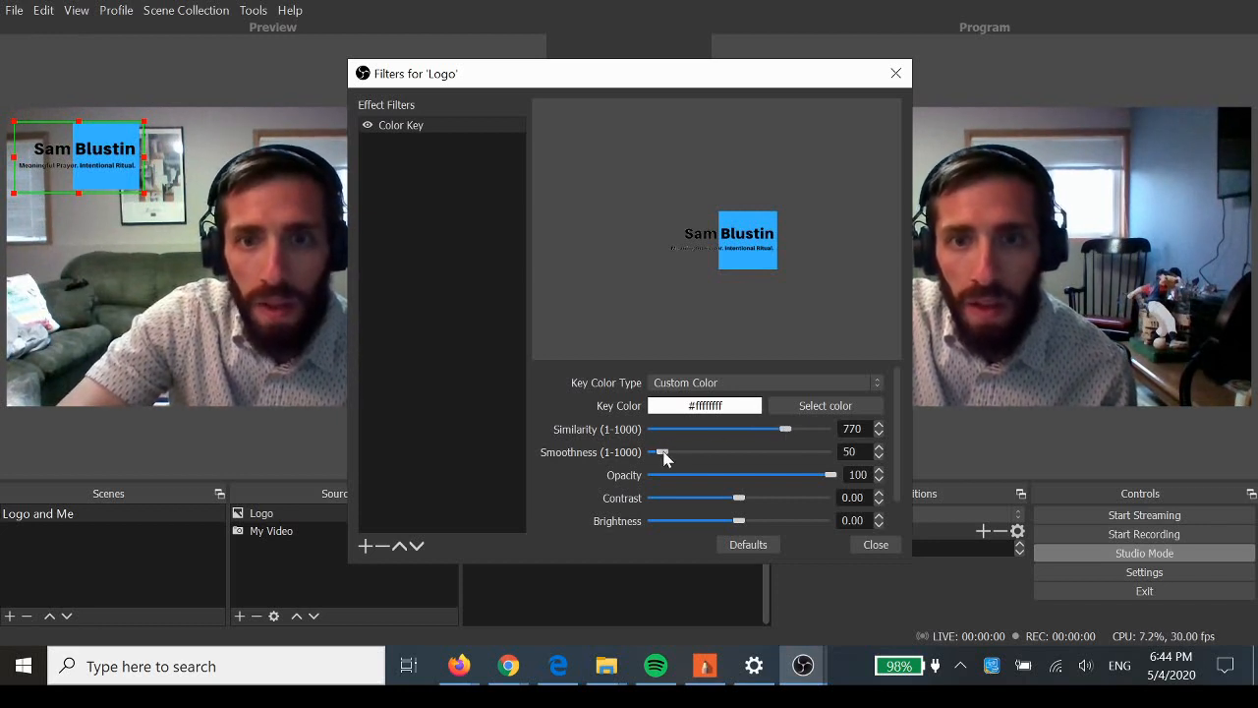
pyautogui.moveTo(665, 454); pyautogui.dragTo(670, 457)
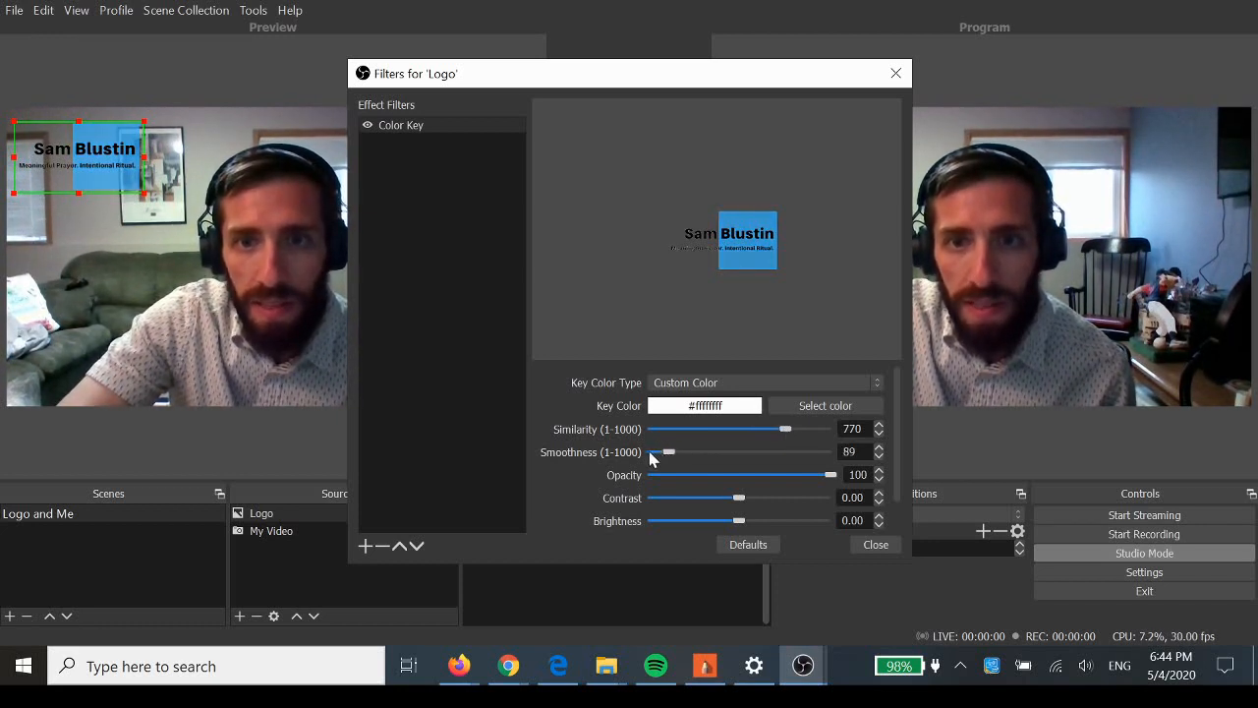
pyautogui.moveTo(672, 459); pyautogui.dragTo(661, 461)
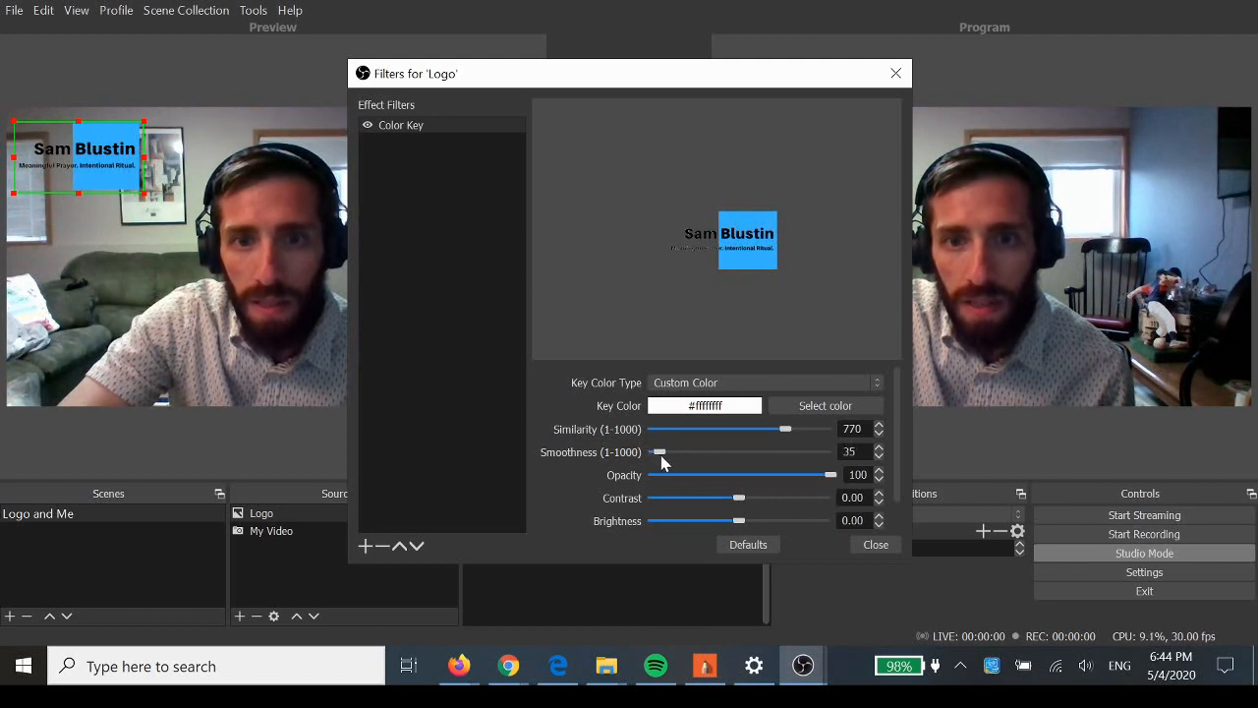
# Step: Set the Color Key filter's opacity to 96, contrast to -0.23, brightness to -0.08 and gamma to -0.10, and close the filter settings
pyautogui.moveTo(832, 475); pyautogui.dragTo(748, 479)
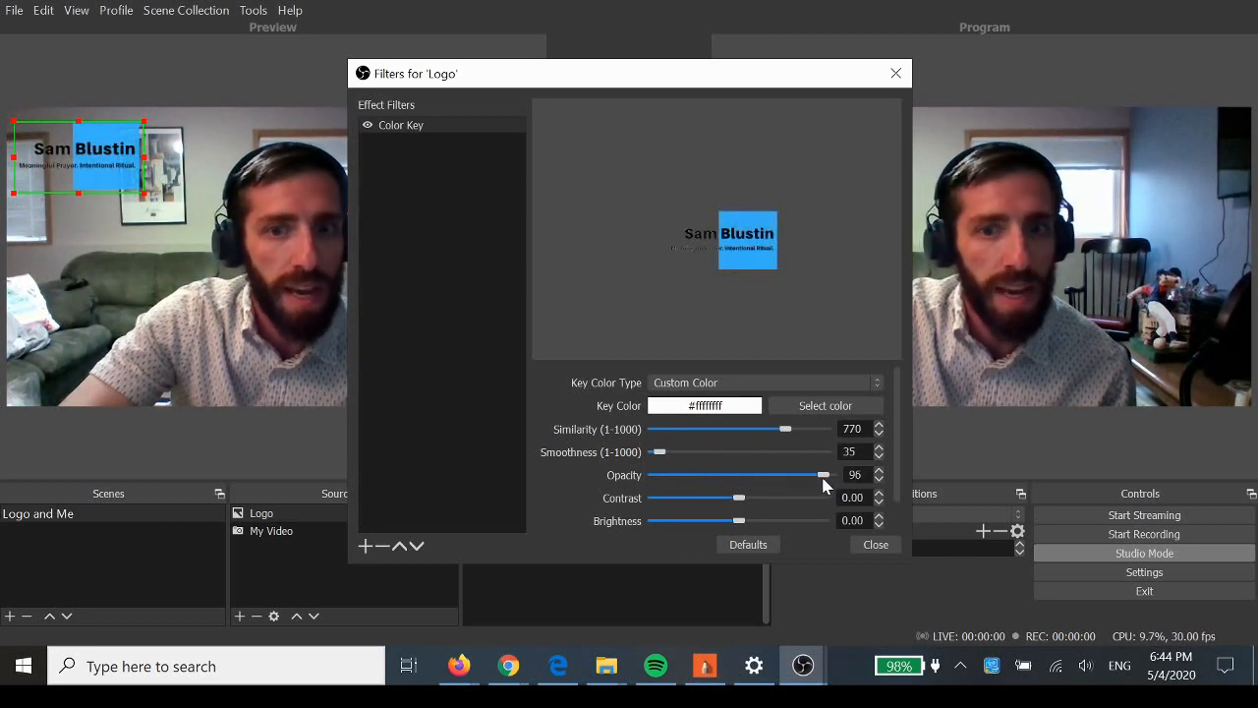
pyautogui.moveTo(739, 498); pyautogui.dragTo(734, 526)
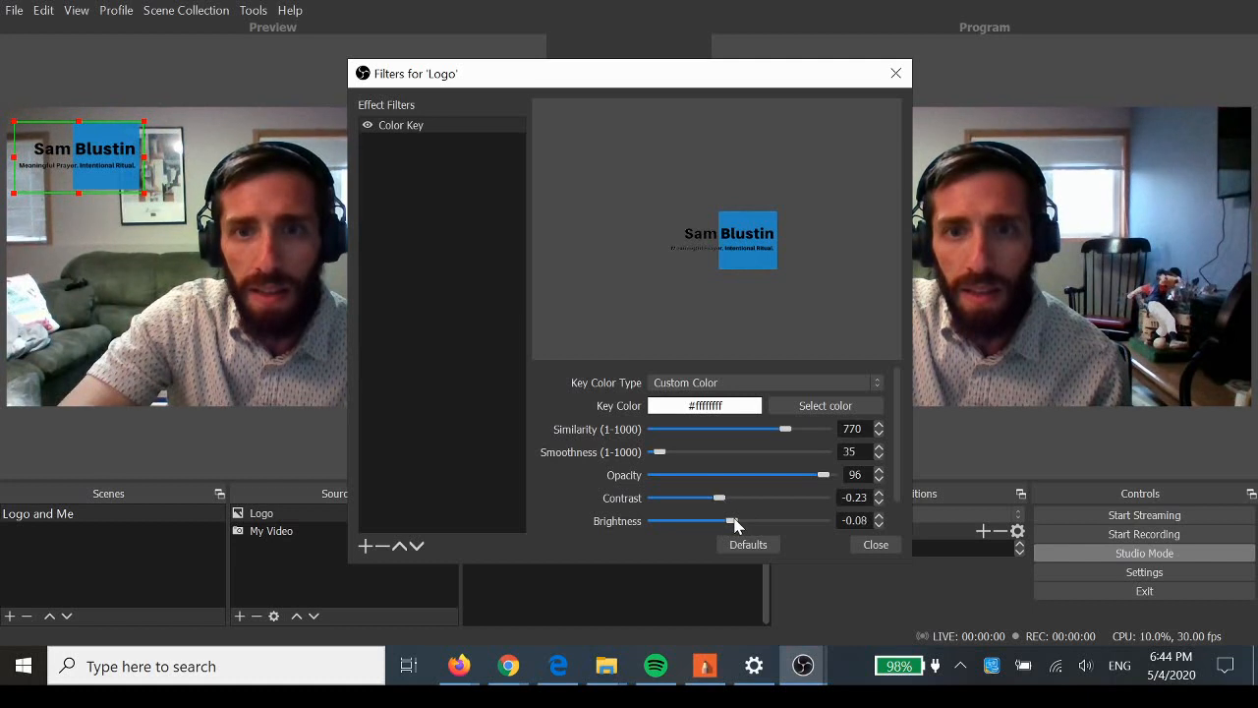
pyautogui.scroll(-1, 757, 512)
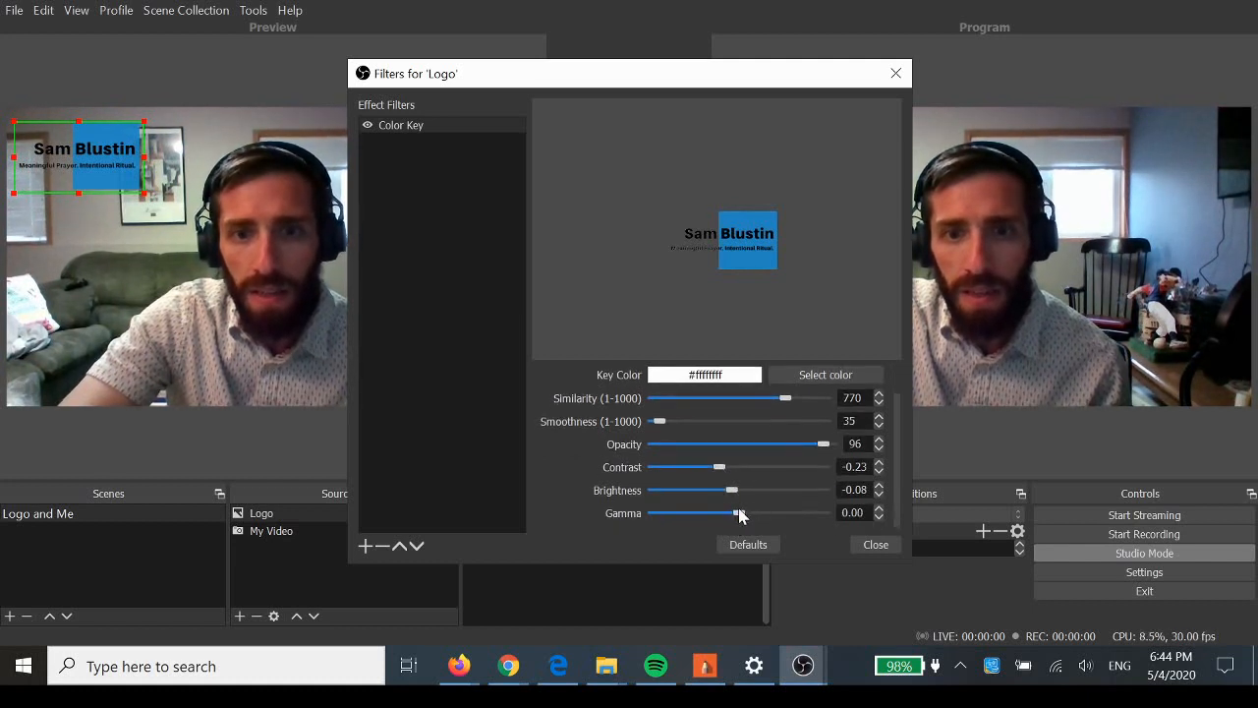
pyautogui.moveTo(738, 512); pyautogui.dragTo(733, 519)
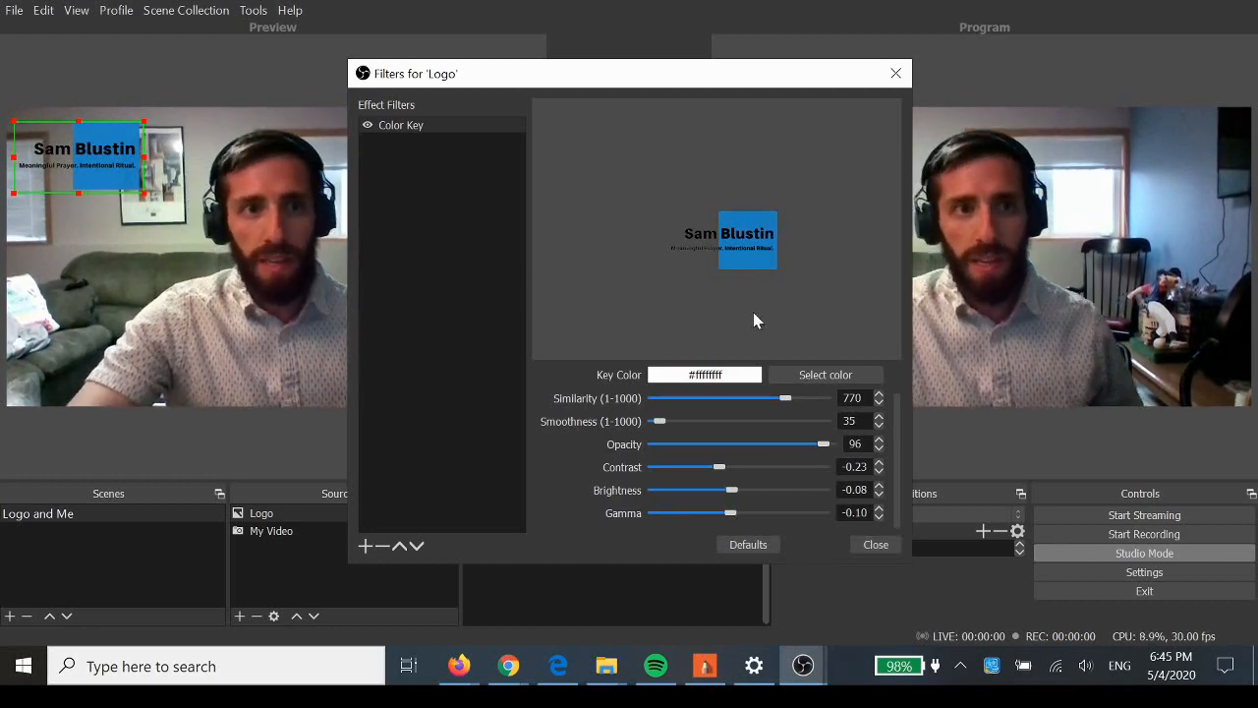
pyautogui.click(875, 544)
# Step: Move the logo slightly up toward the canvas's upper edge and send the "Logo and Me" scene to the program output
pyautogui.moveTo(79, 168)
pyautogui.mouseDown()
pyautogui.moveTo(134, 203)
pyautogui.moveTo(344, 228)
pyautogui.moveTo(322, 202)
pyautogui.moveTo(283, 195)
pyautogui.moveTo(261, 236)
pyautogui.moveTo(284, 209)
pyautogui.moveTo(81, 156)
pyautogui.mouseUp()
pyautogui.click(99, 252)
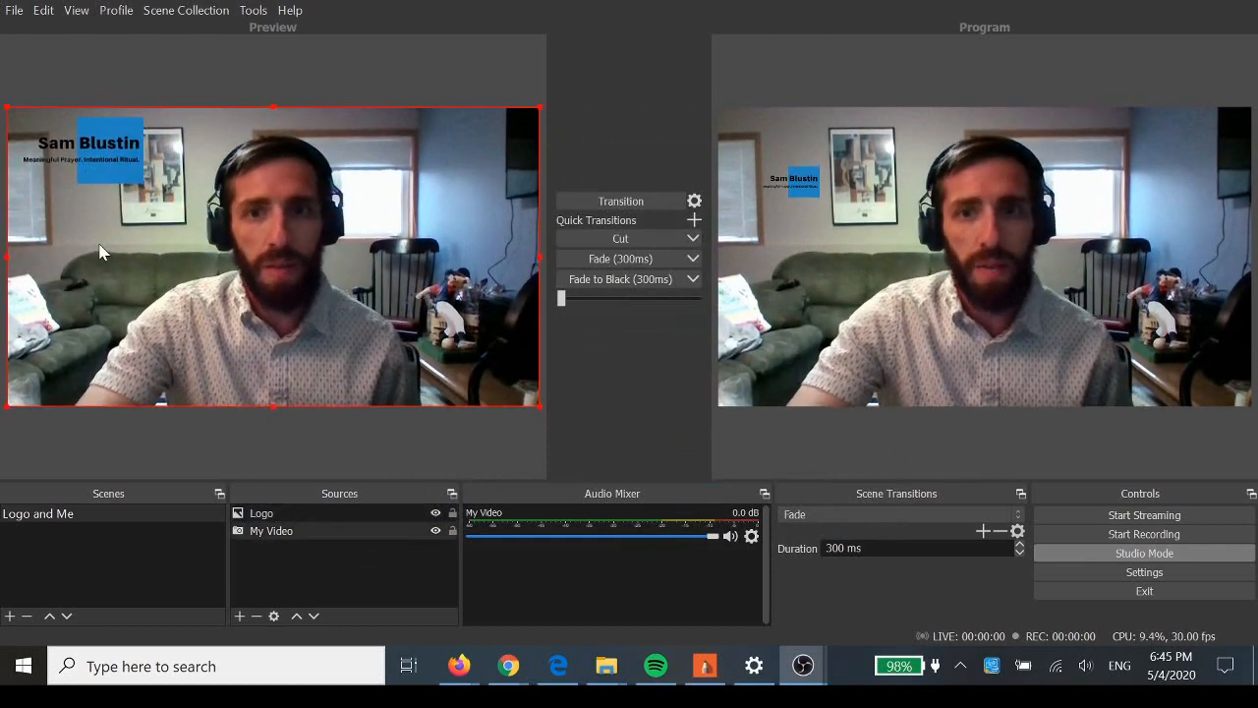
pyautogui.doubleClick(49, 514)
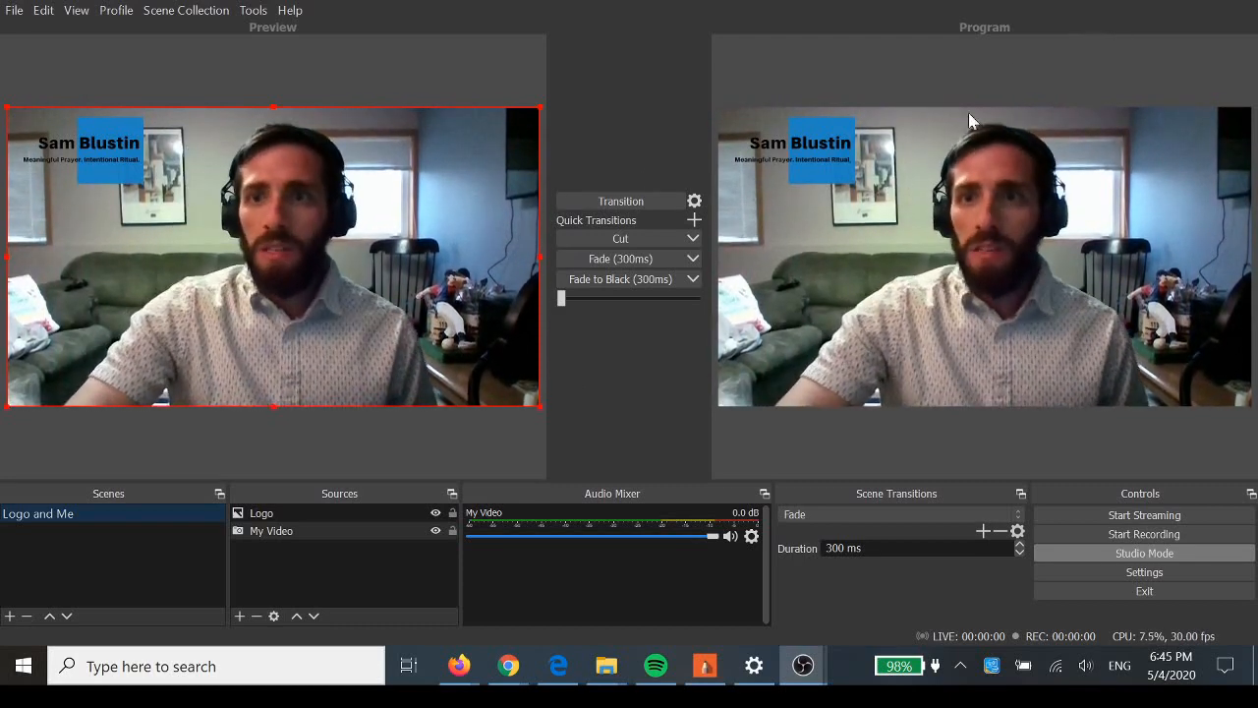
# Step: Switch to Chrome and show slide 2 of the "OBS Demo Services" presentation in Google Slides
pyautogui.moveTo(802, 657)
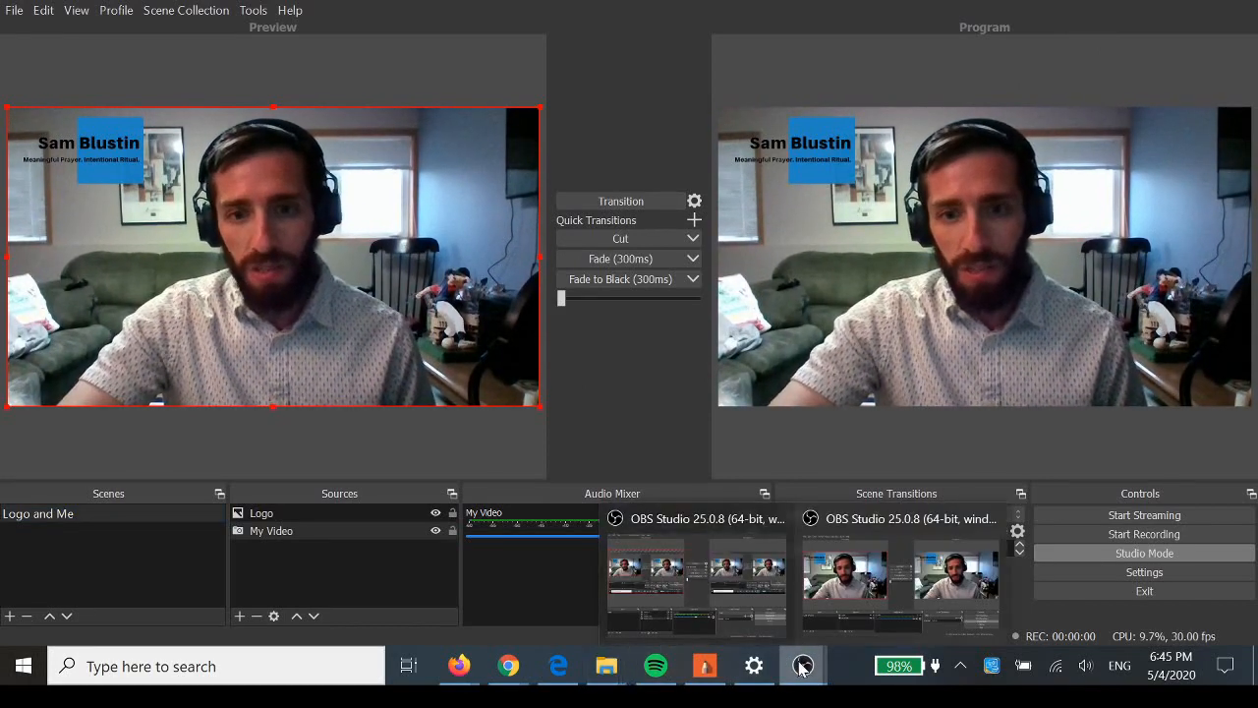
pyautogui.moveTo(511, 666)
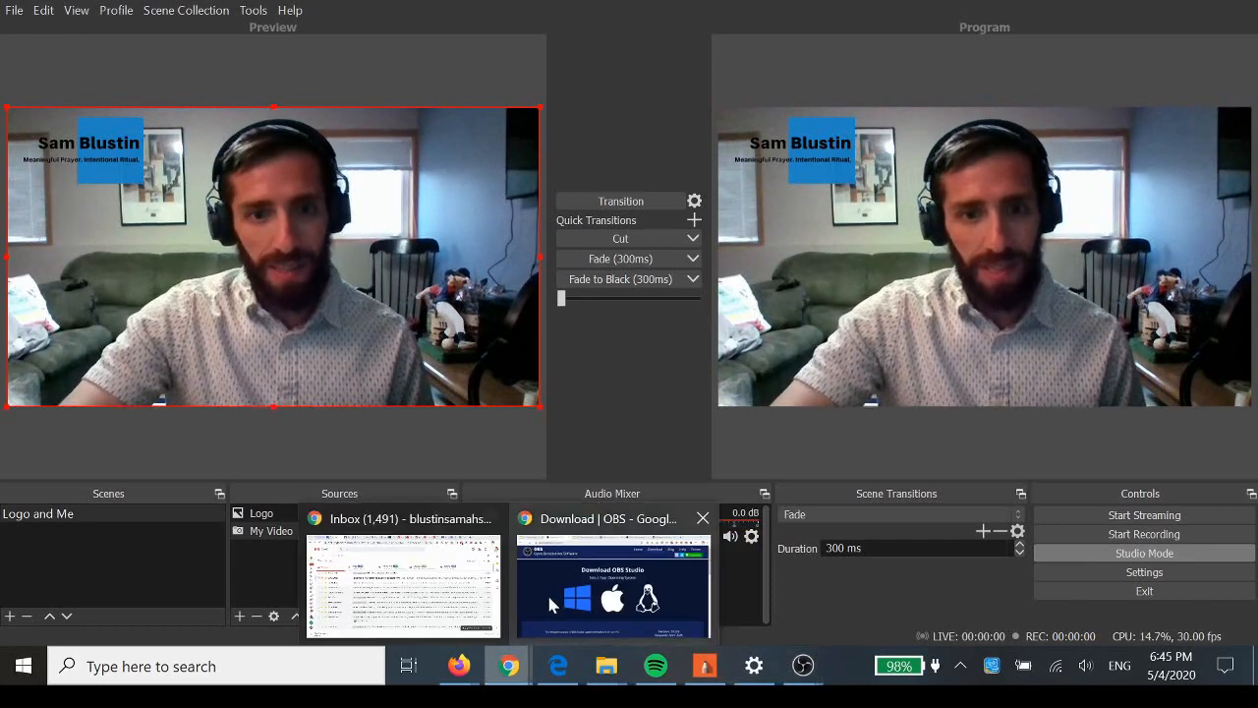
pyautogui.click(578, 587)
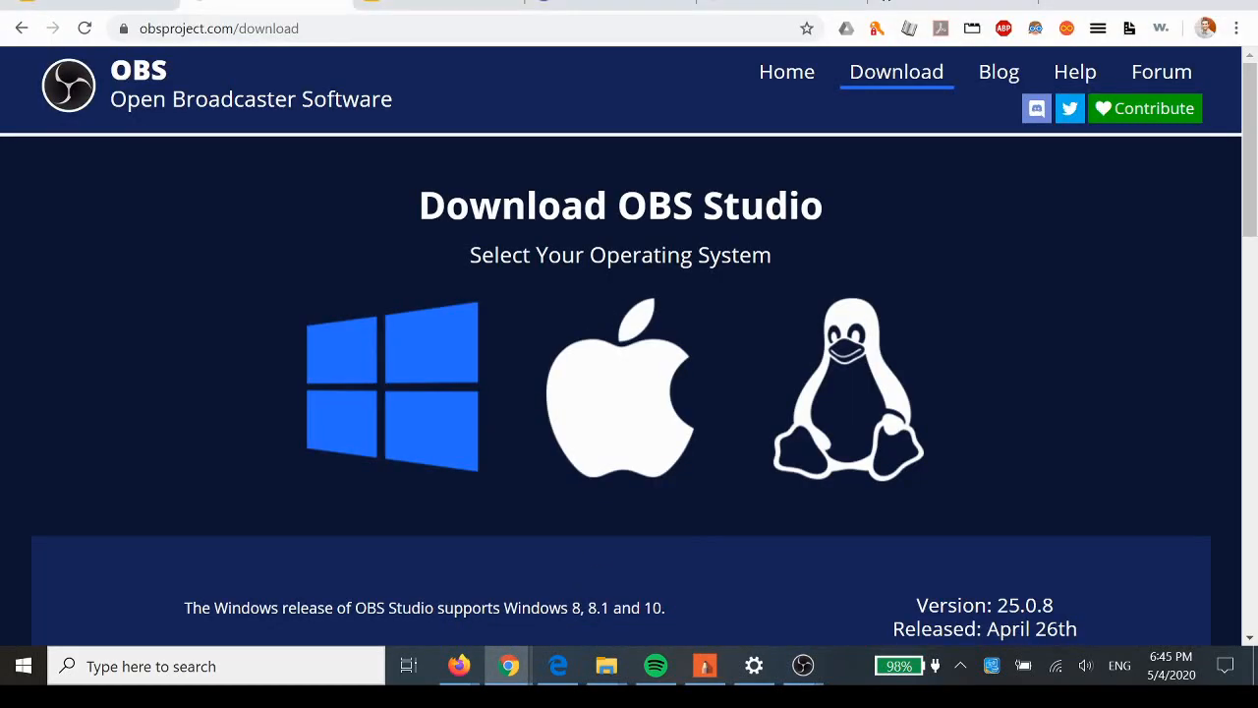
pyautogui.click(418, 10)
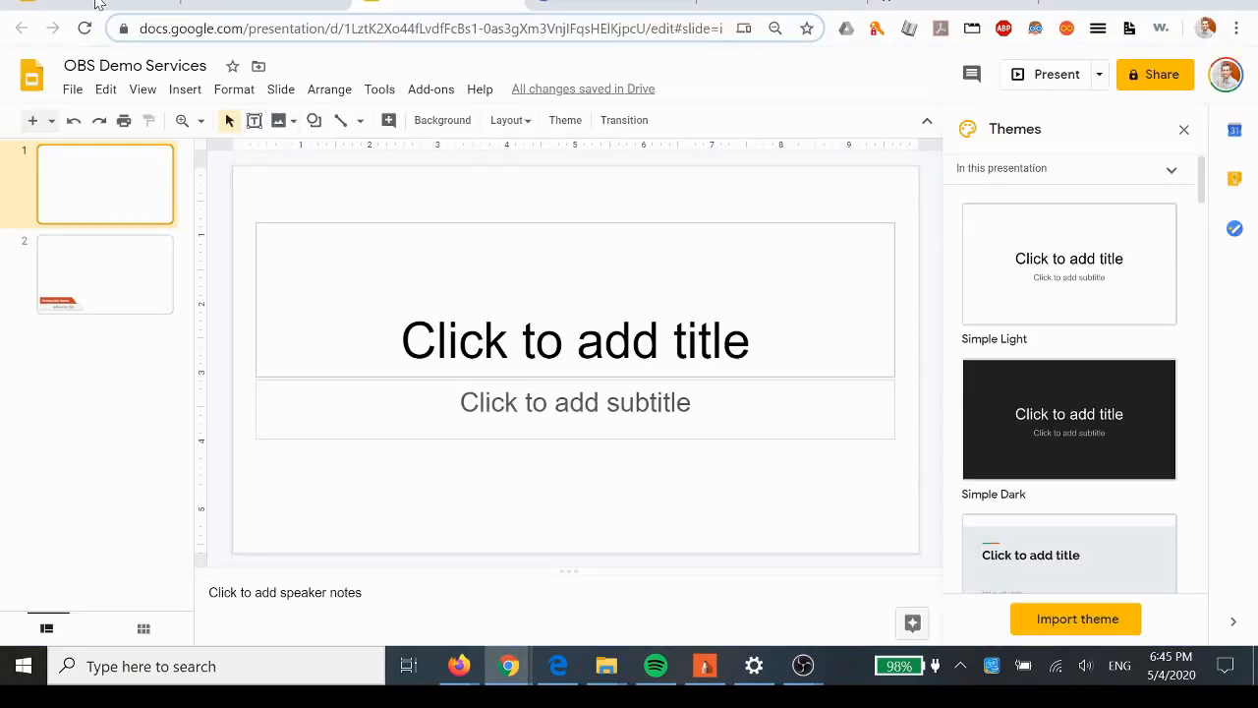
pyautogui.click(80, 283)
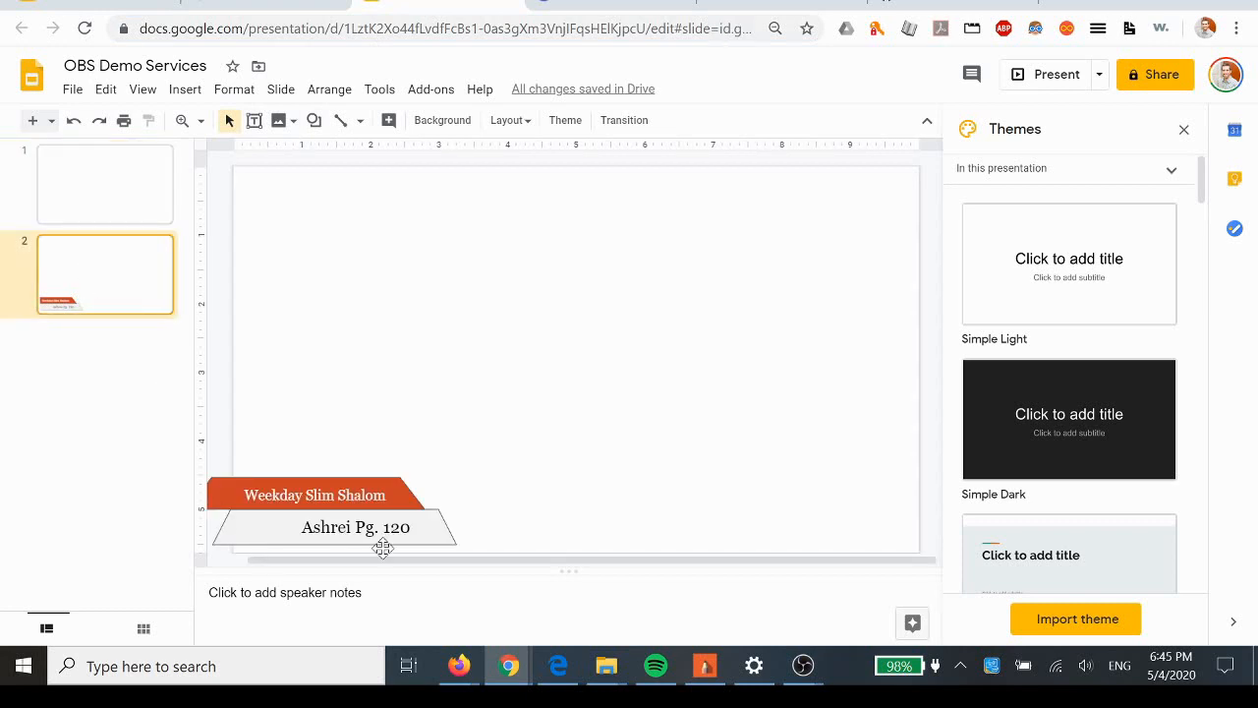
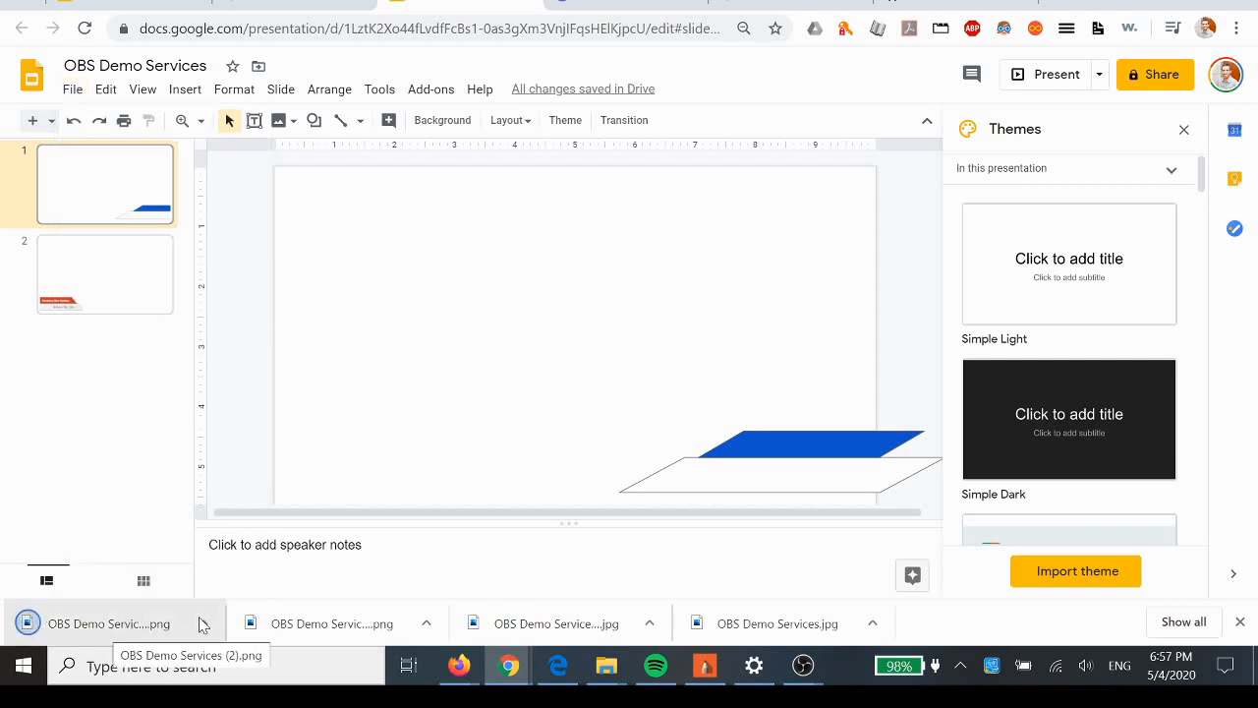
# Step: Return to OBS Studio and create a new image source named "Ashrei 3" in the "Ashrei Text" scene
pyautogui.click(1147, 5)
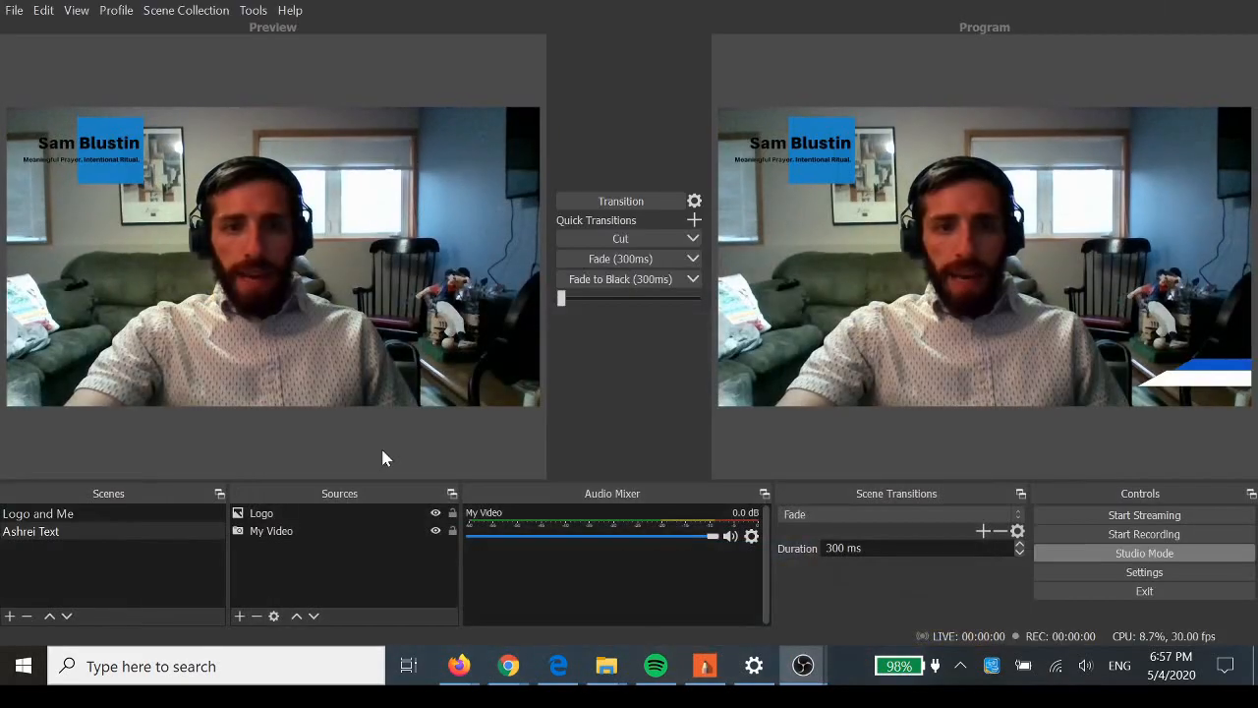
pyautogui.click(239, 615)
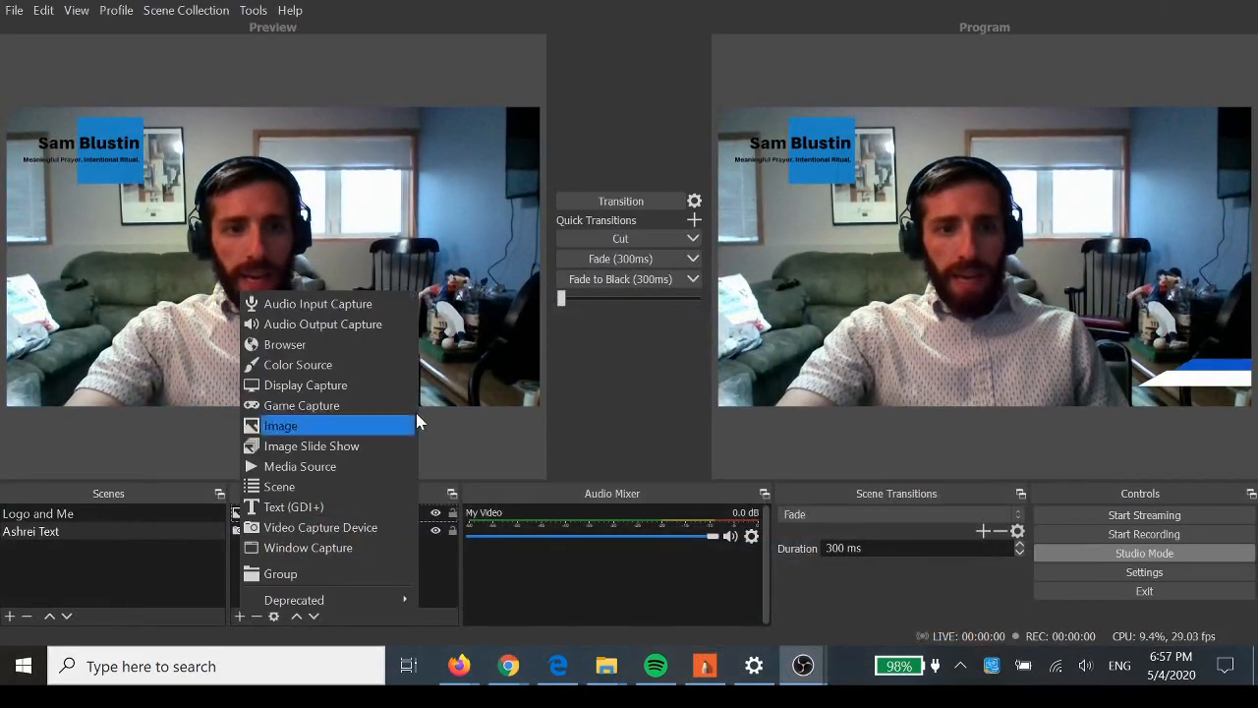
pyautogui.click(367, 426)
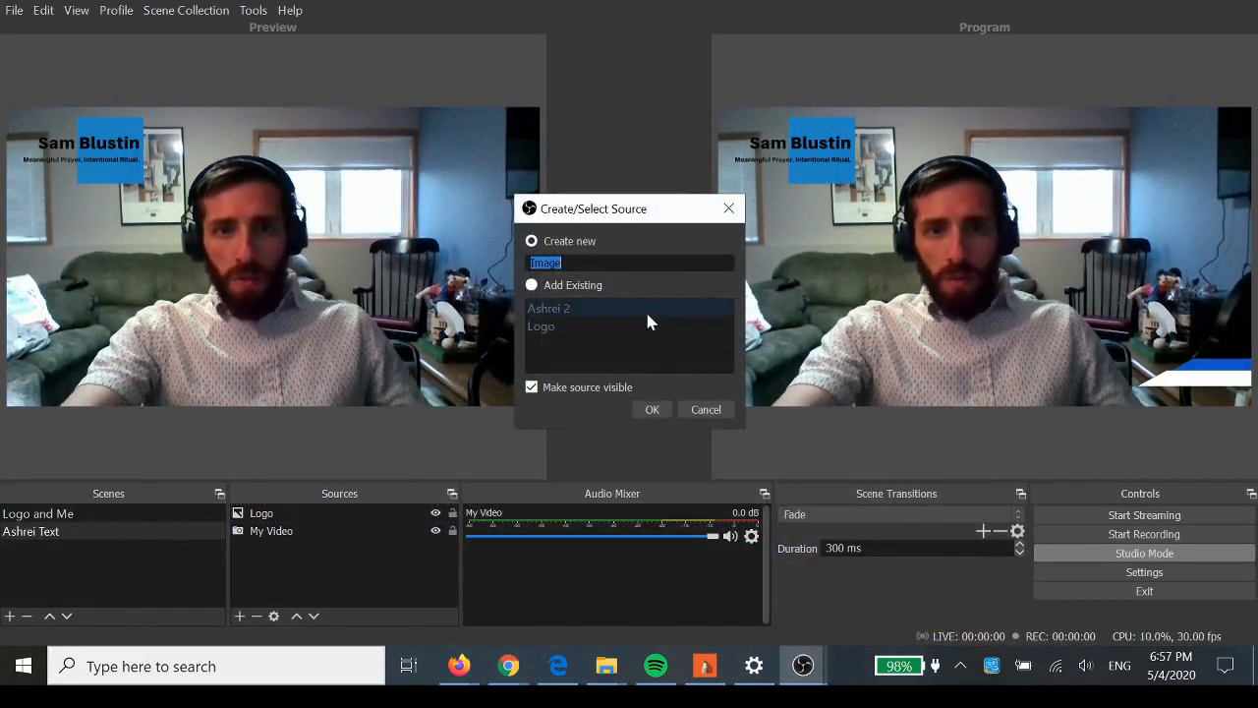
pyautogui.write('Ashrei 3')
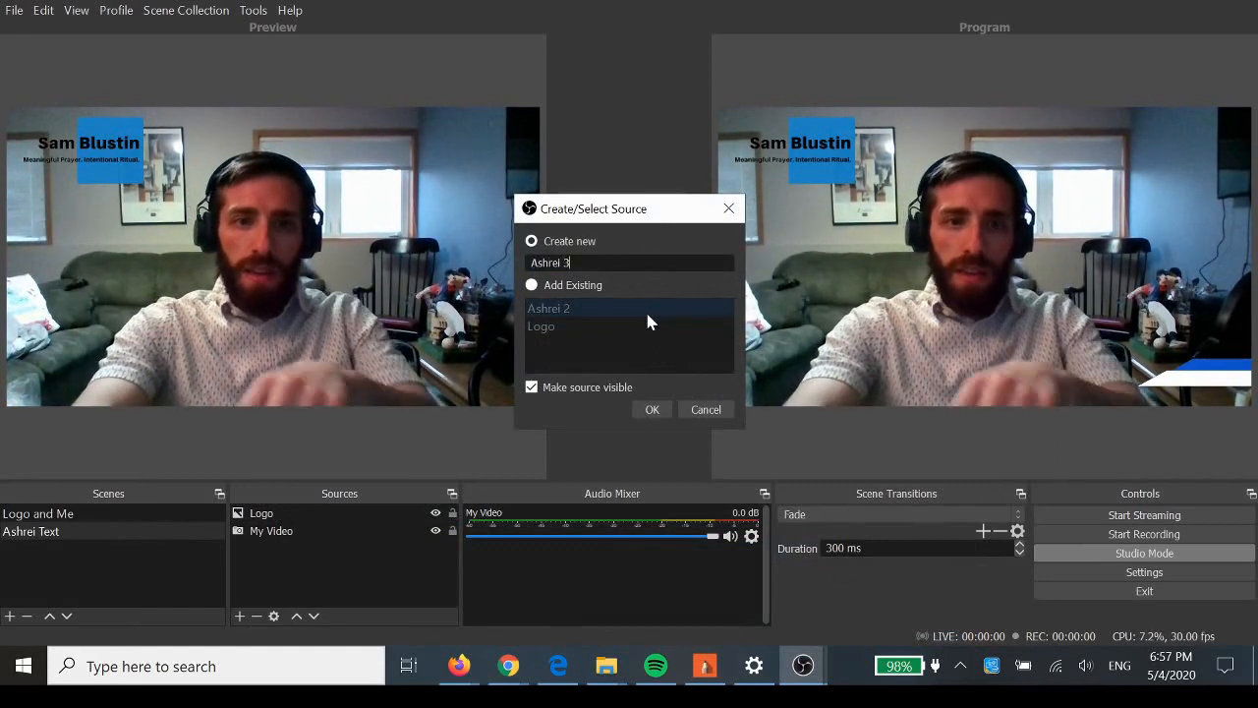
pyautogui.click(656, 411)
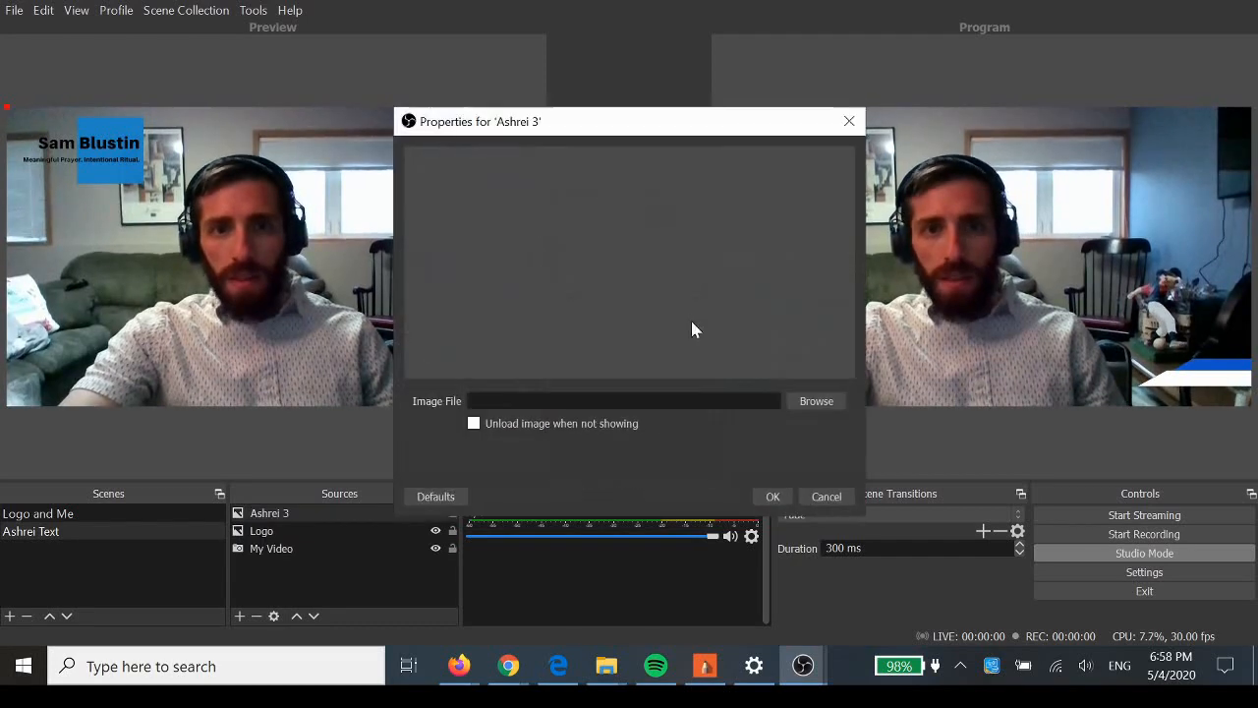
# Step: Load "OBS Demo Services (2).png" from Downloads into the Ashrei 3 source and move the banner to the lower-right area of the preview canvas
pyautogui.click(815, 401)
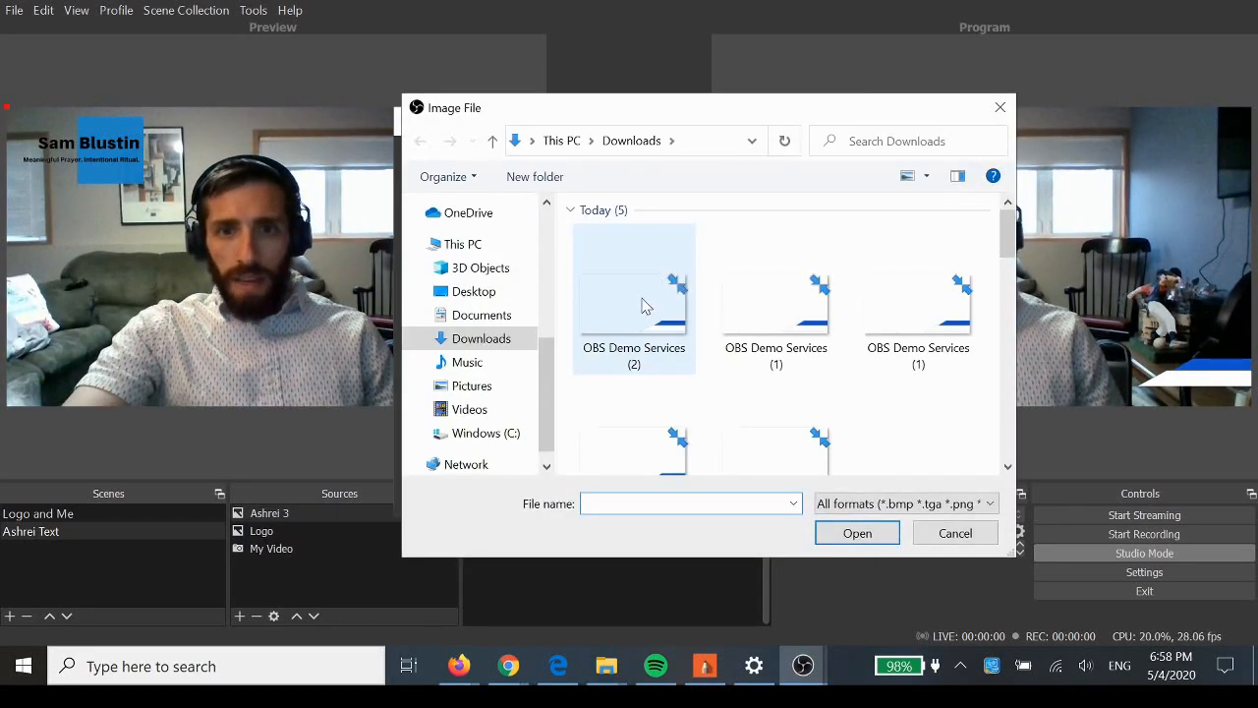
pyautogui.click(644, 305)
pyautogui.doubleClick(643, 306)
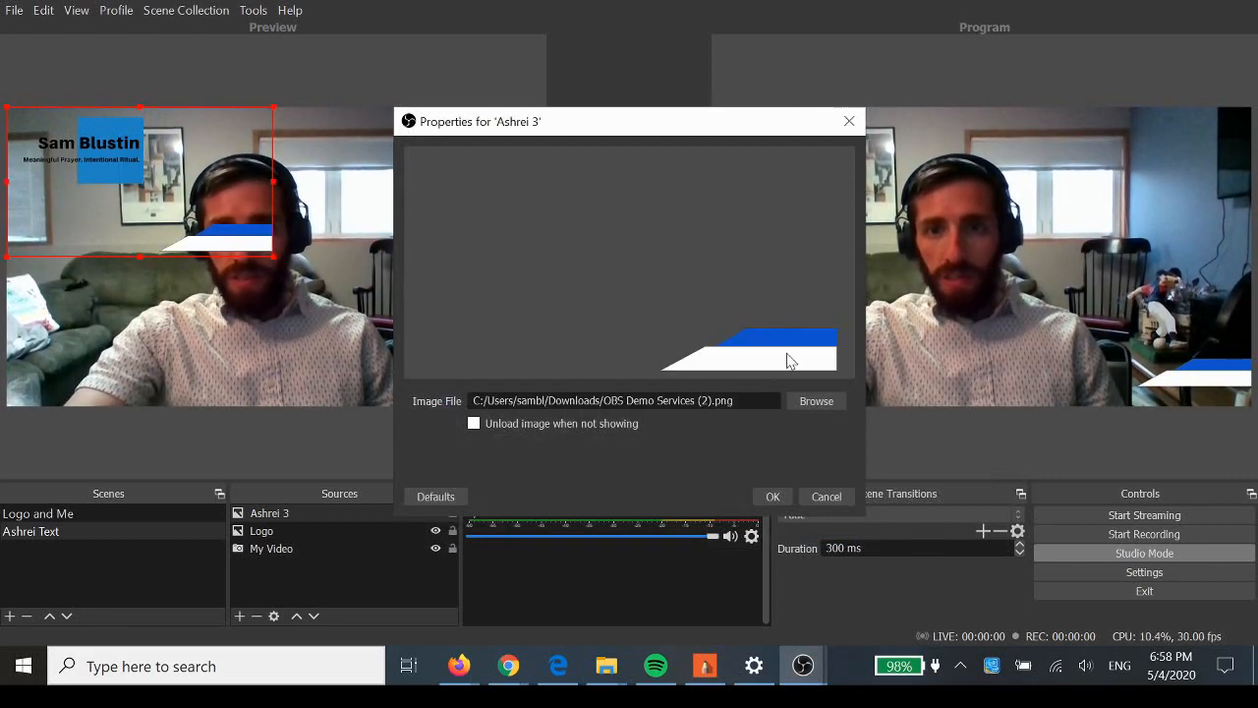
pyautogui.click(773, 496)
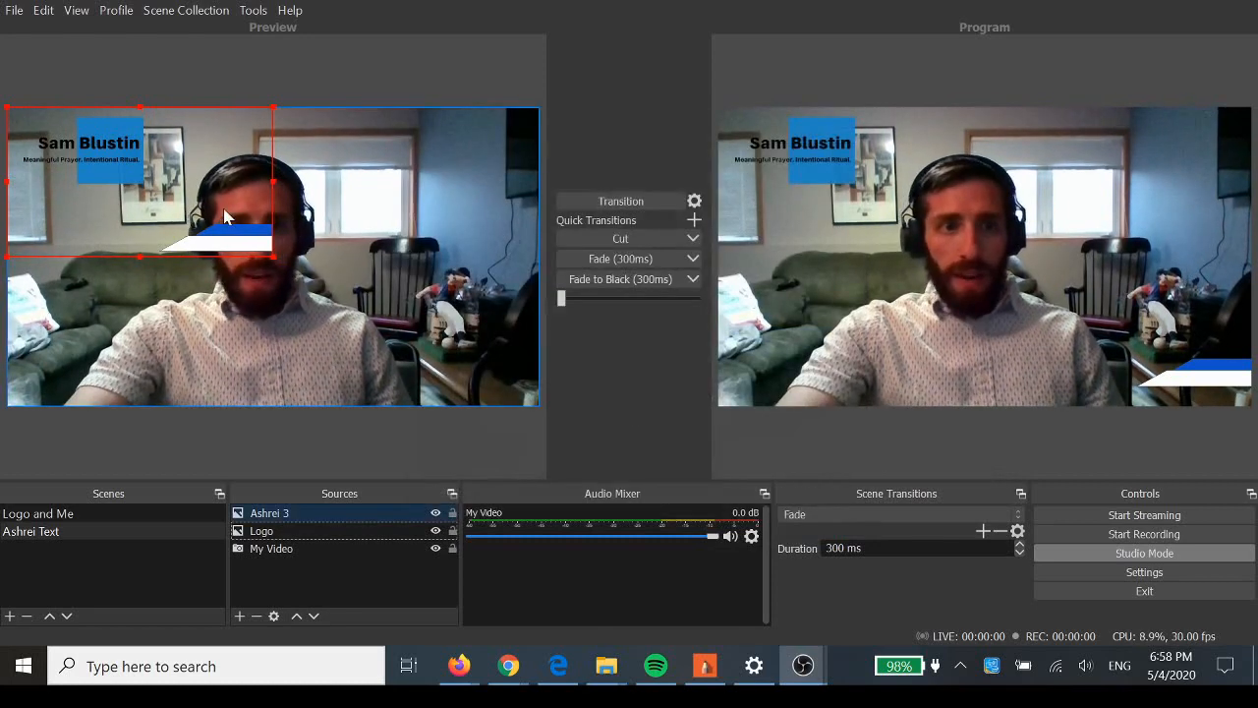
pyautogui.moveTo(226, 216); pyautogui.dragTo(481, 346)
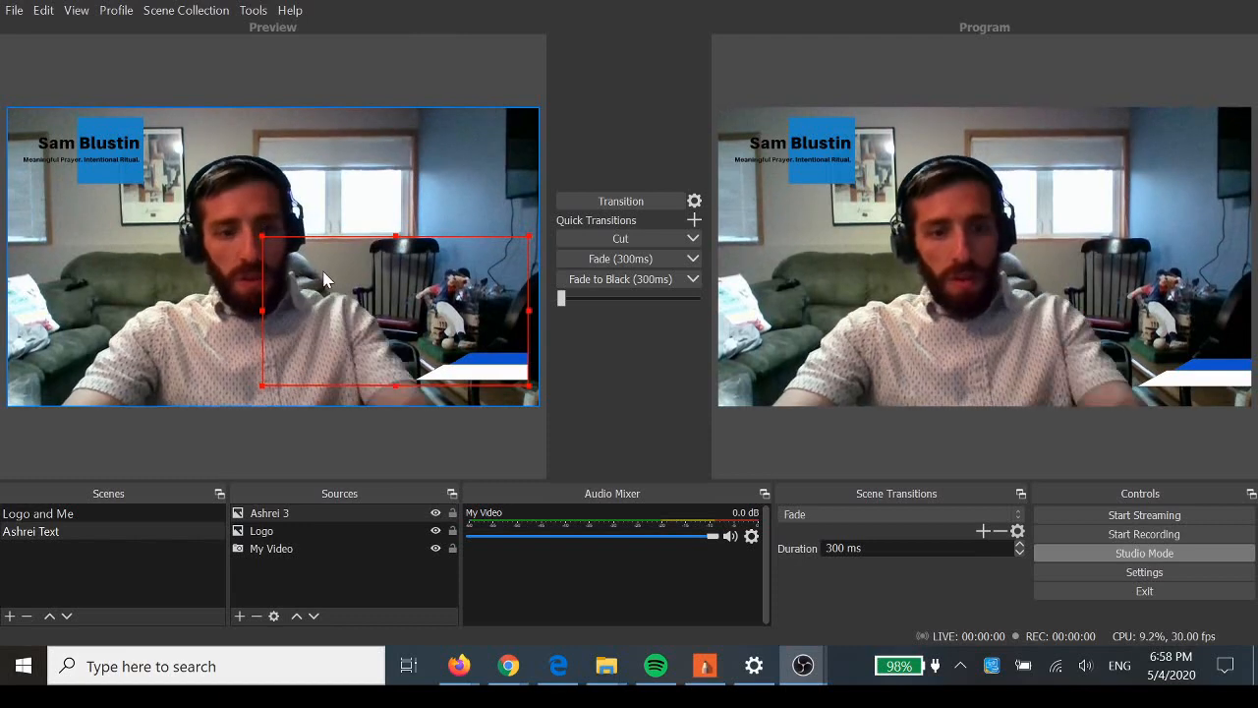
# Step: Crop the empty area around the Ashrei 3 banner, enlarge it, and place it against the preview's right edge near the bottom
pyautogui.moveTo(264, 240); pyautogui.dragTo(483, 369)
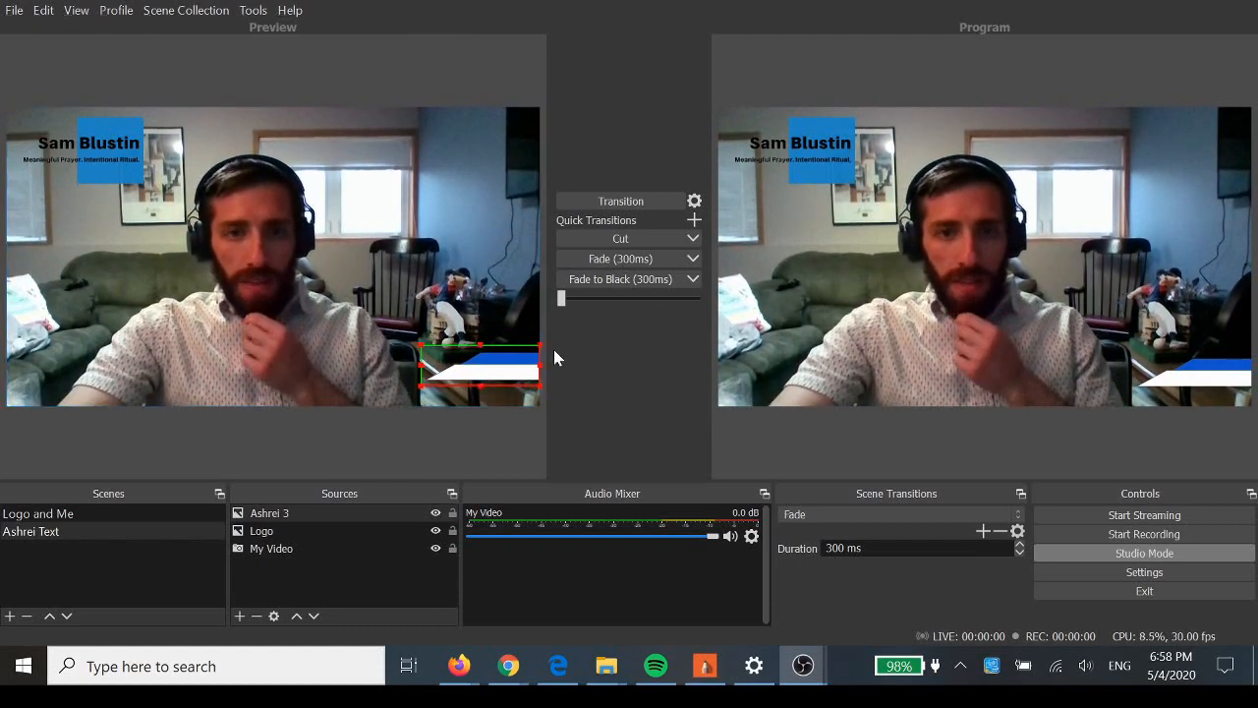
pyautogui.click(419, 347)
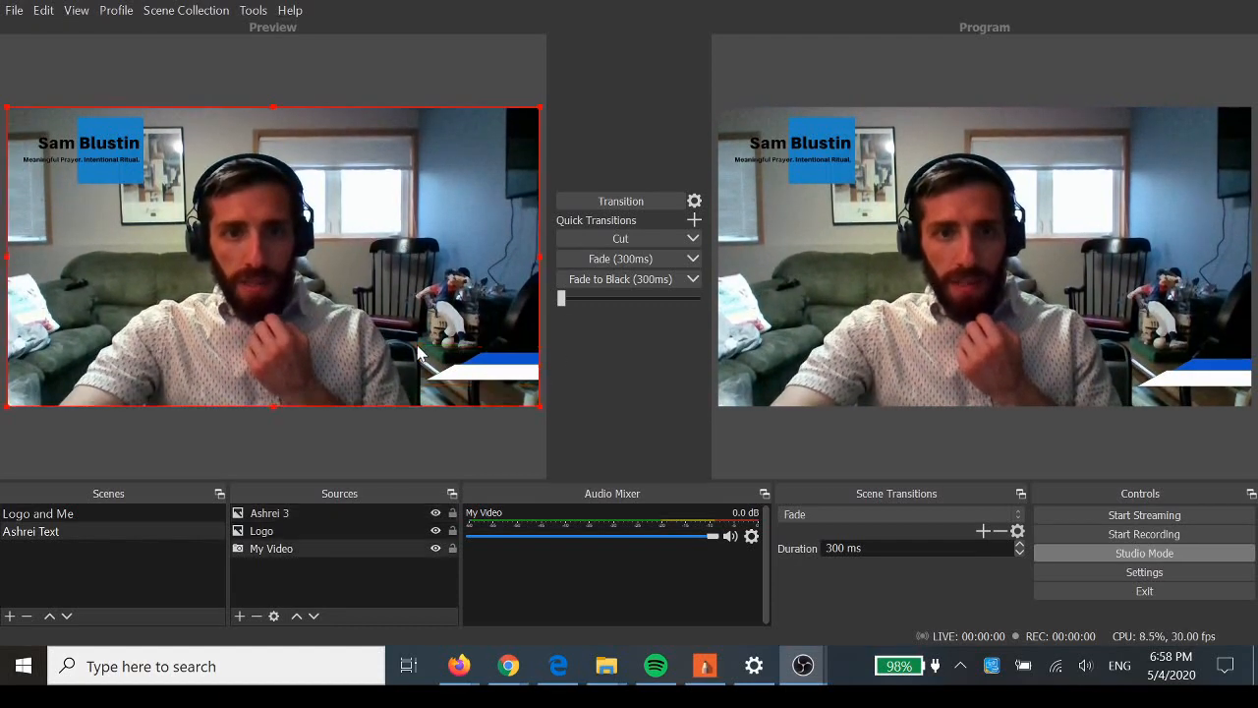
pyautogui.click(480, 372)
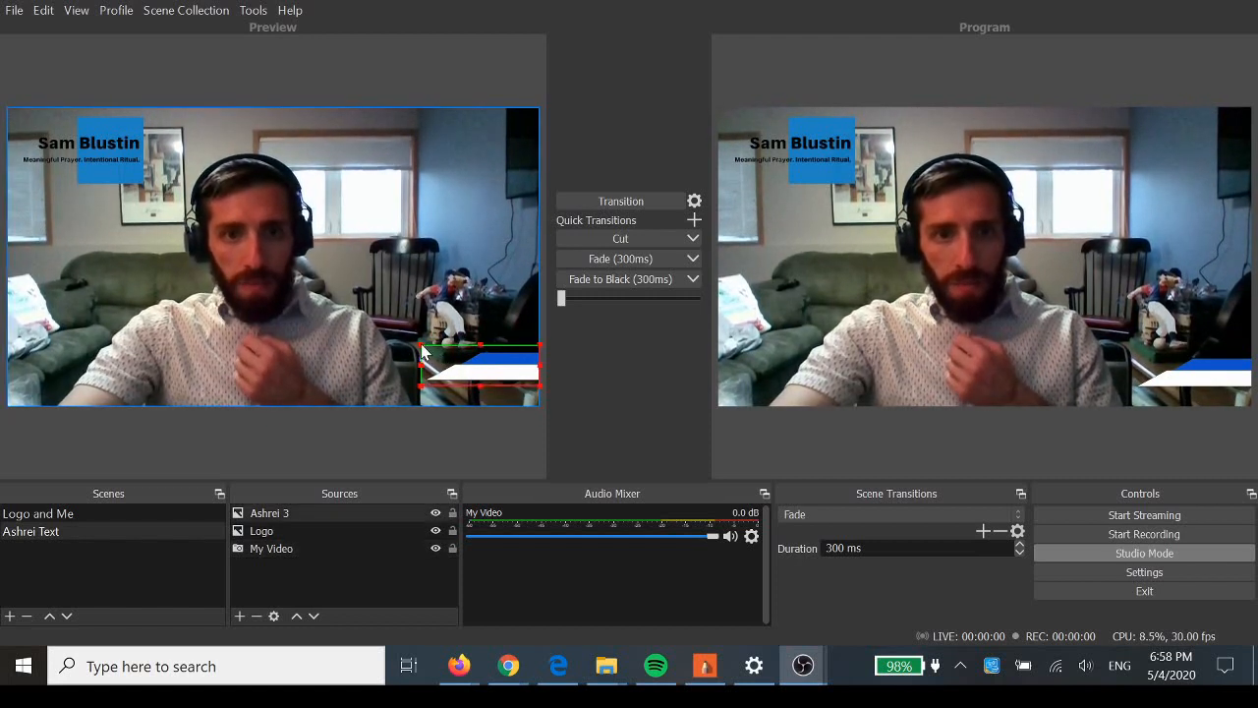
pyautogui.moveTo(422, 346); pyautogui.dragTo(308, 306)
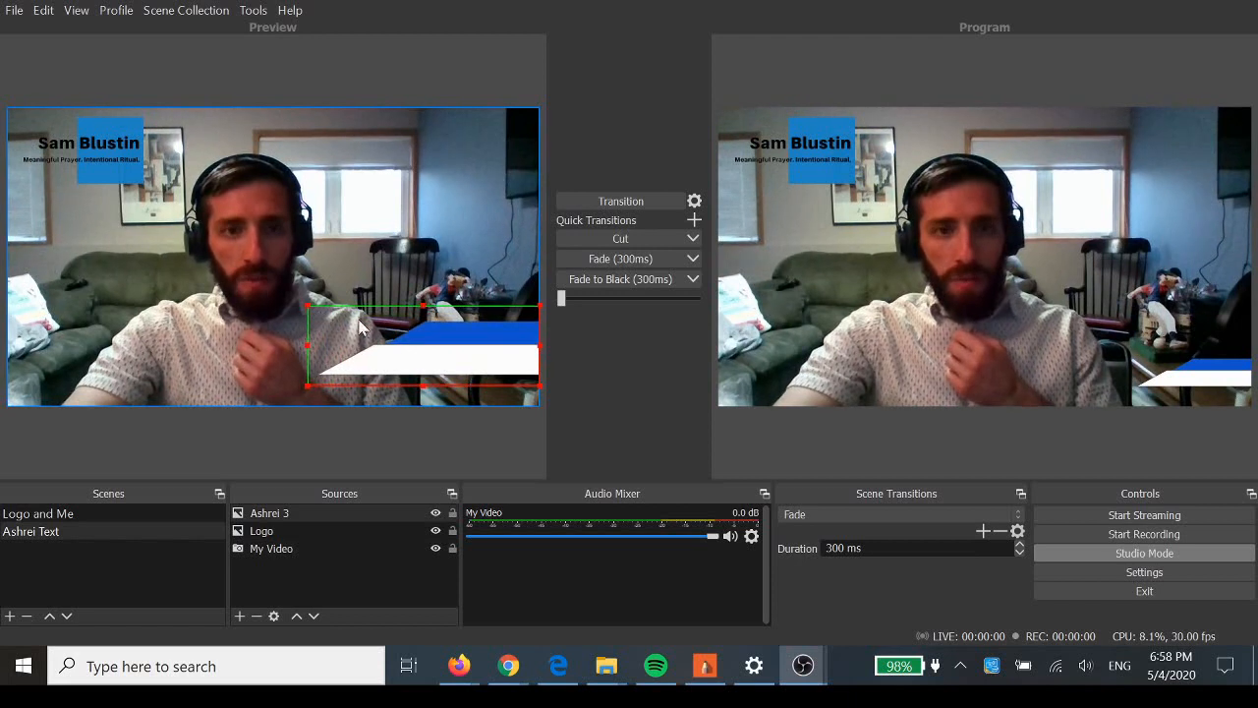
pyautogui.moveTo(455, 348); pyautogui.dragTo(455, 359)
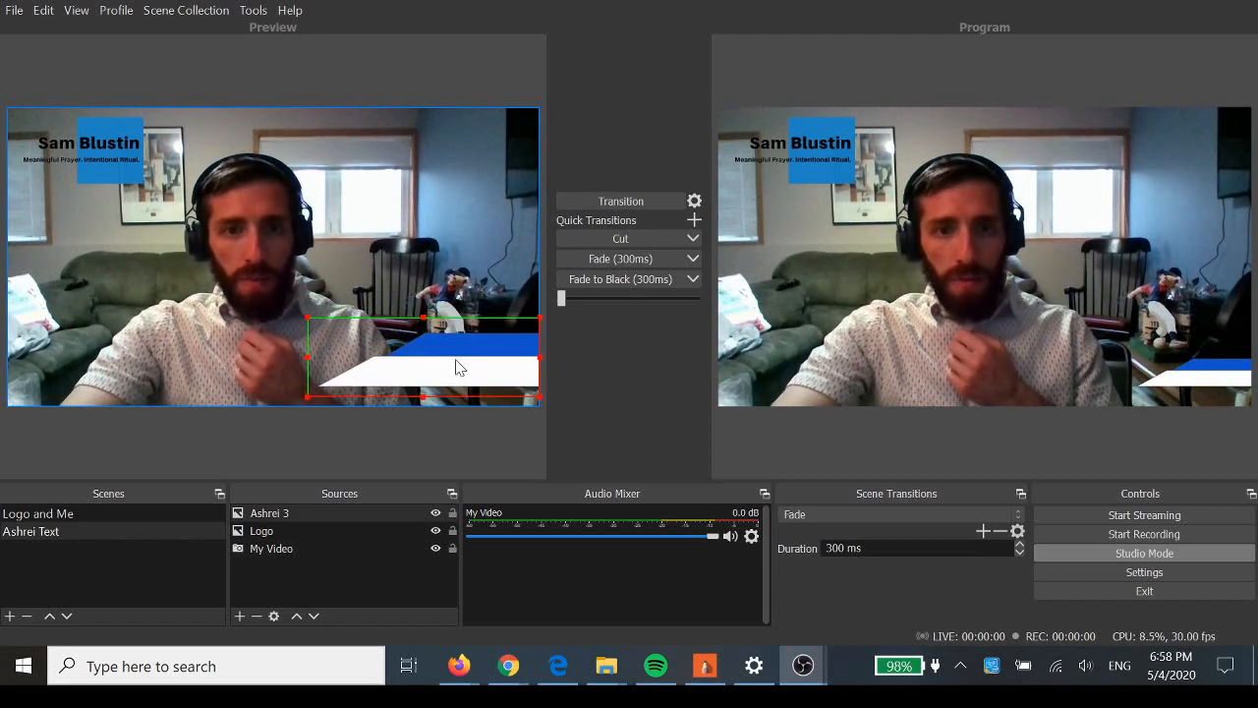
pyautogui.click(462, 298)
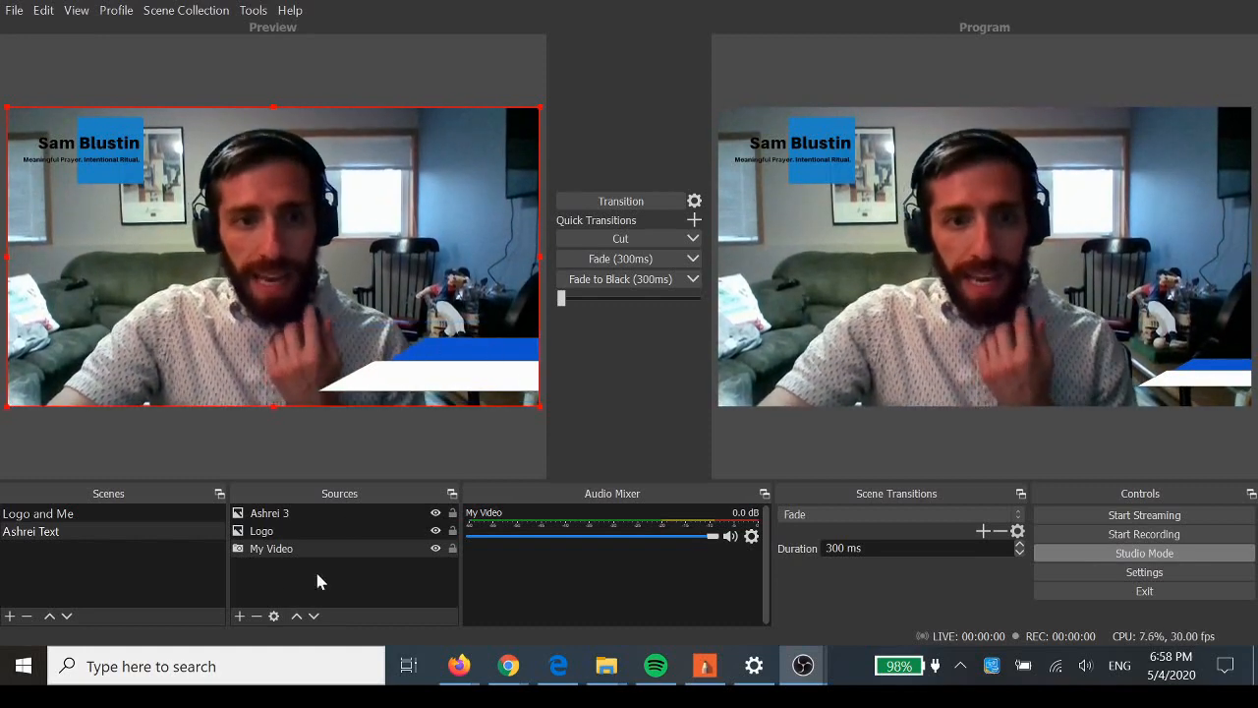
# Step: Create a new Text (GDI+) source named "Weekday Sim Shalom" in the "Ashrei Text" scene
pyautogui.click(242, 617)
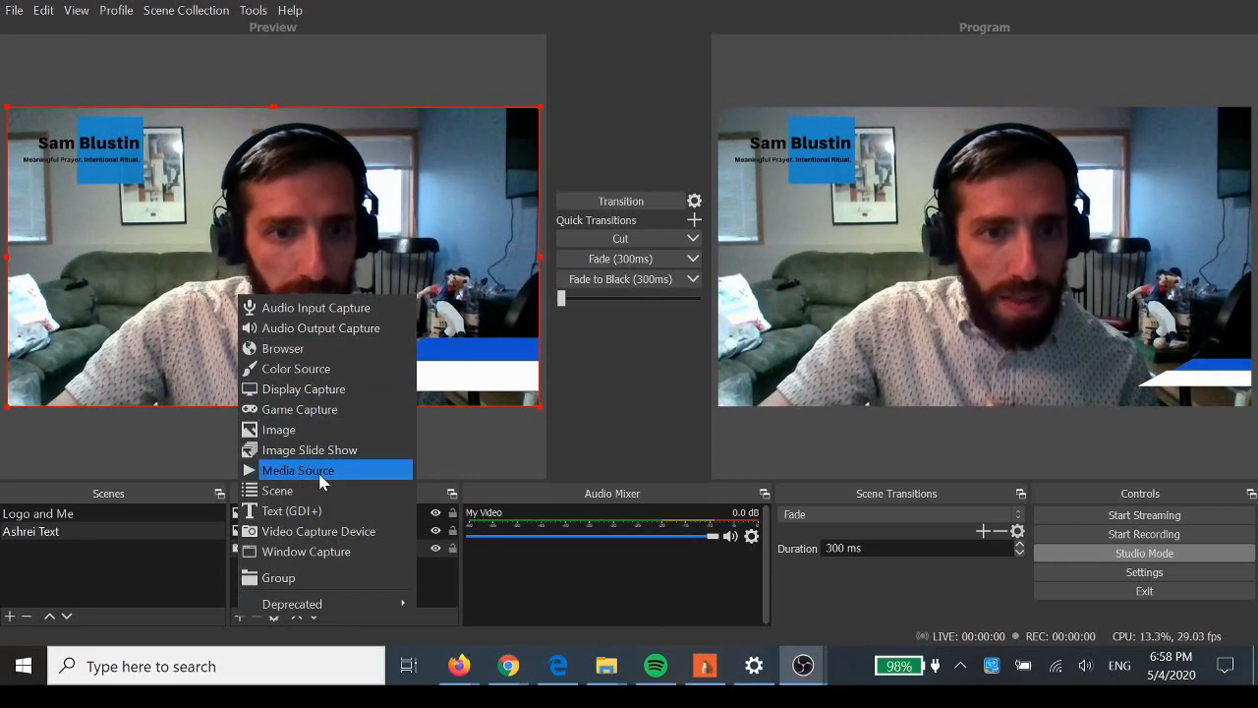
pyautogui.click(320, 509)
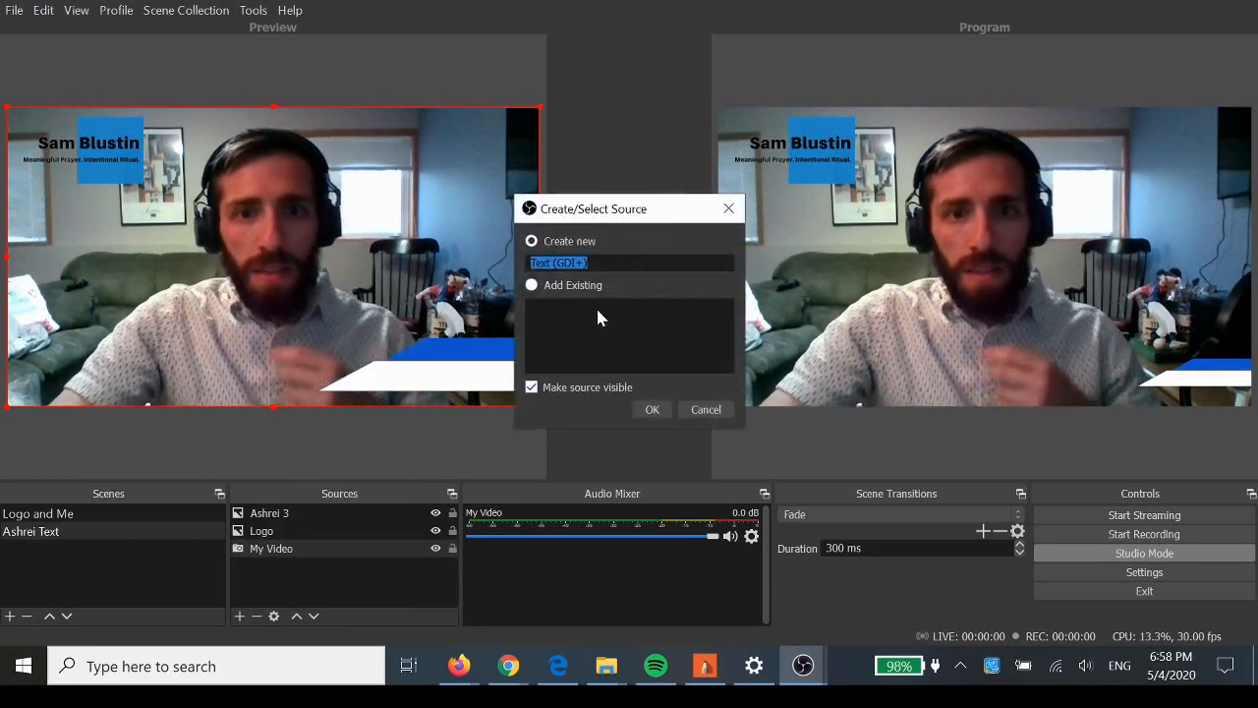
pyautogui.write('A')
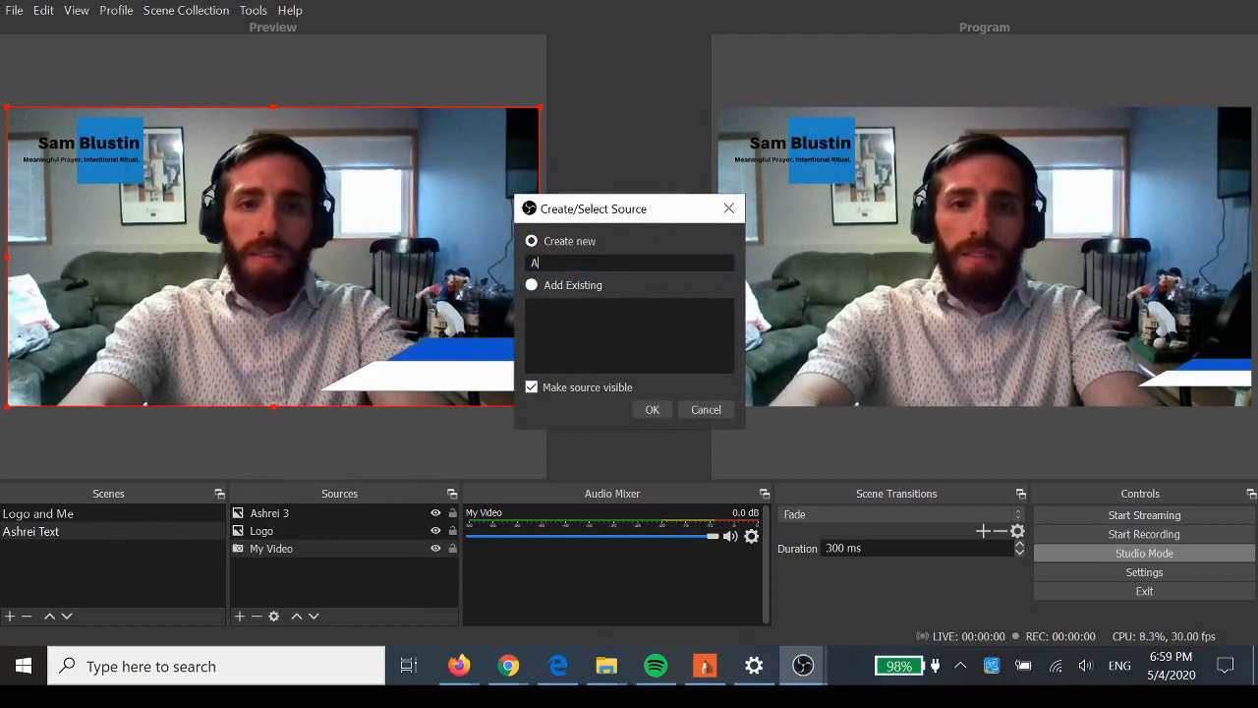
pyautogui.press('BackSpace')
pyautogui.write('Wee')
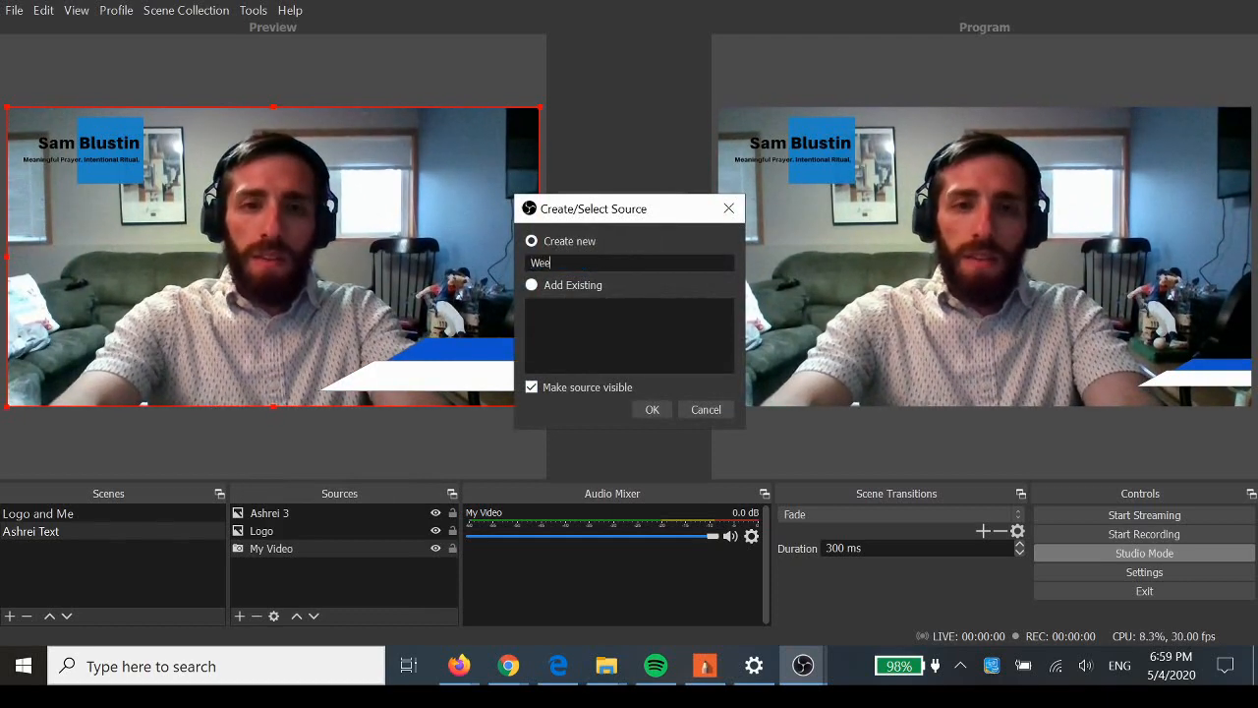
pyautogui.write('kday Sim ')
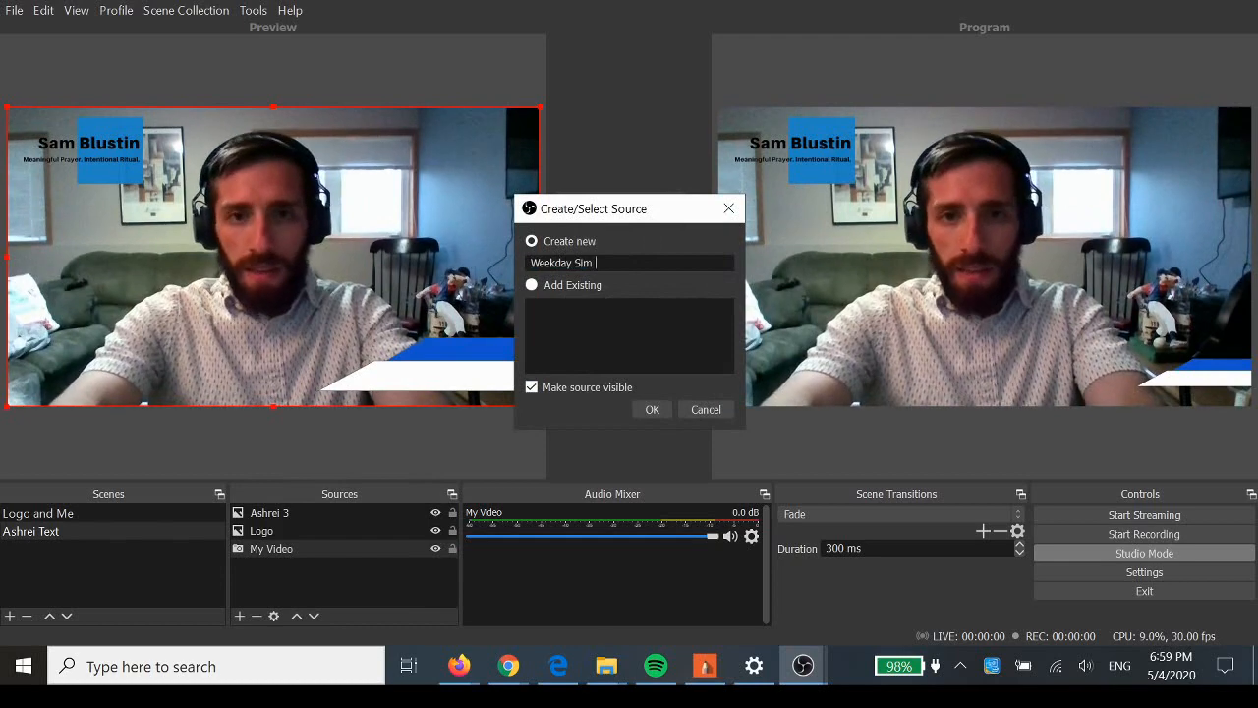
pyautogui.write('Shalom')
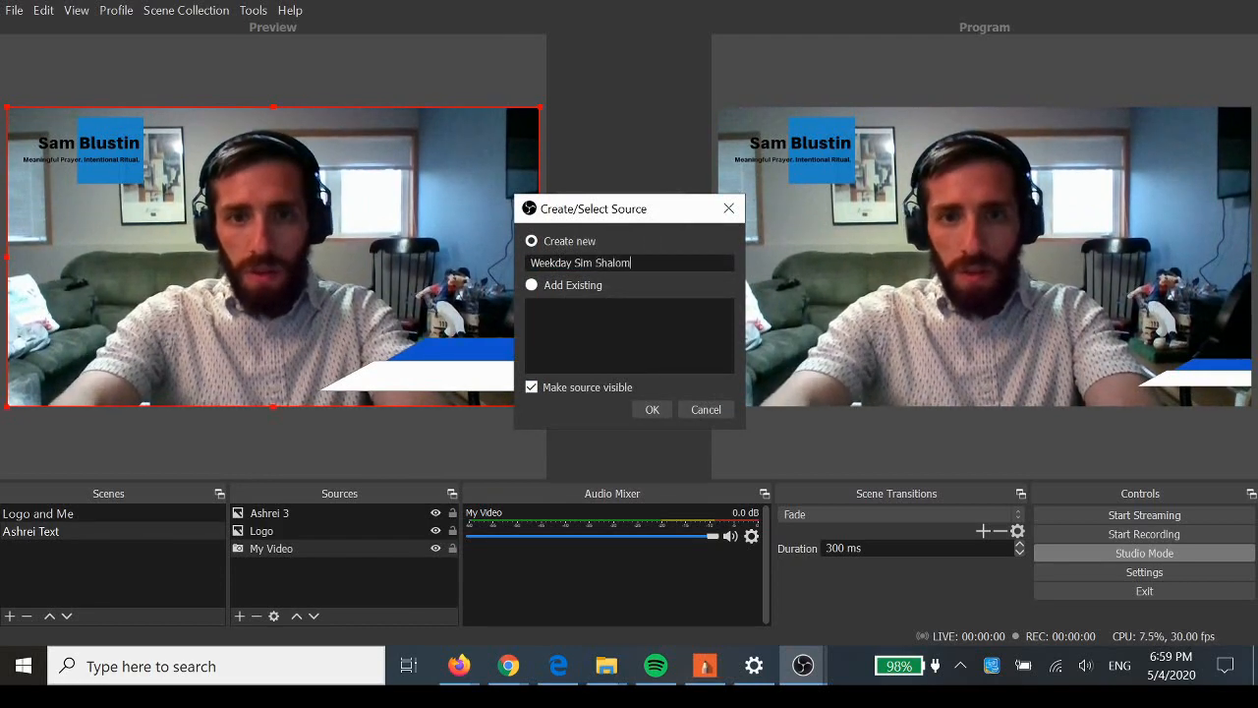
pyautogui.click(653, 409)
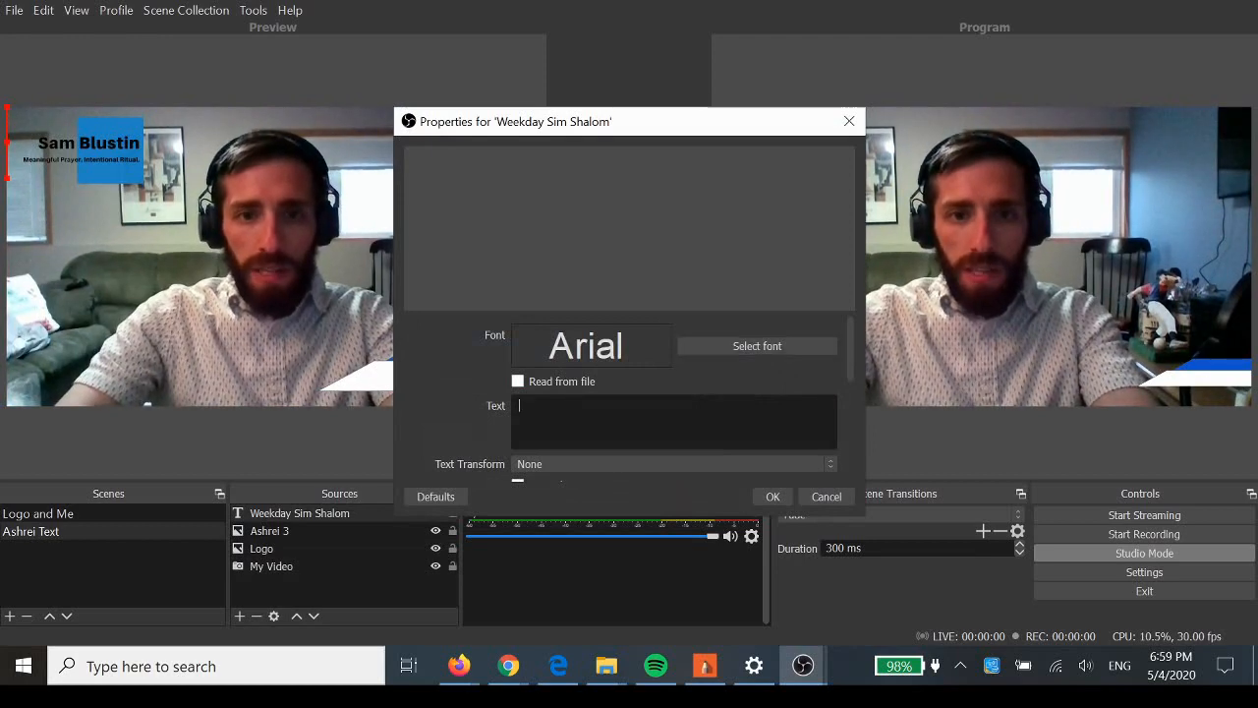
pyautogui.click(752, 346)
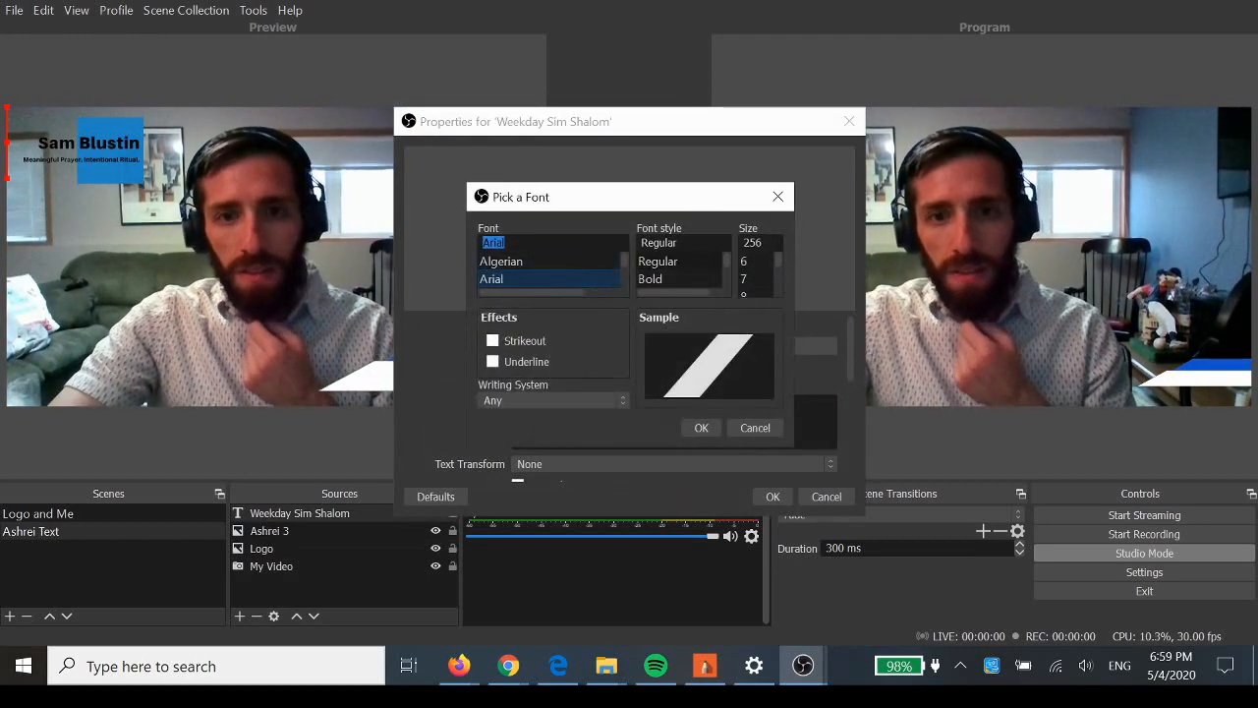
pyautogui.click(581, 401)
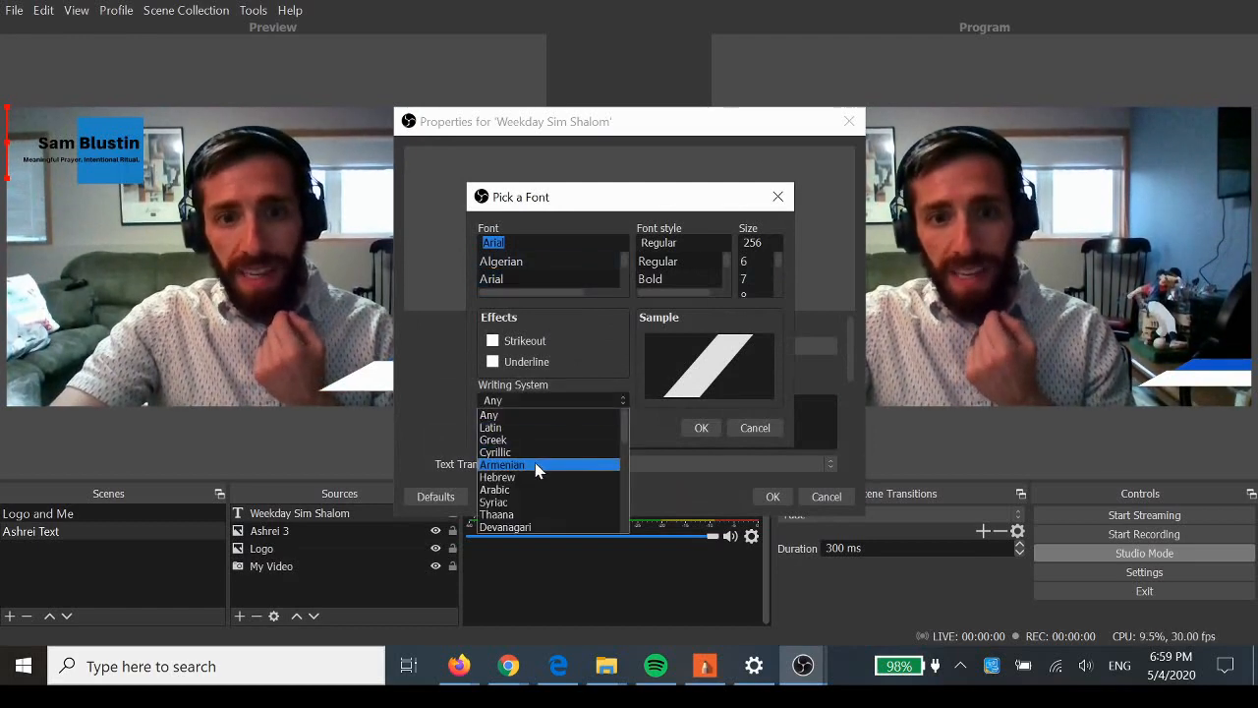
pyautogui.click(755, 429)
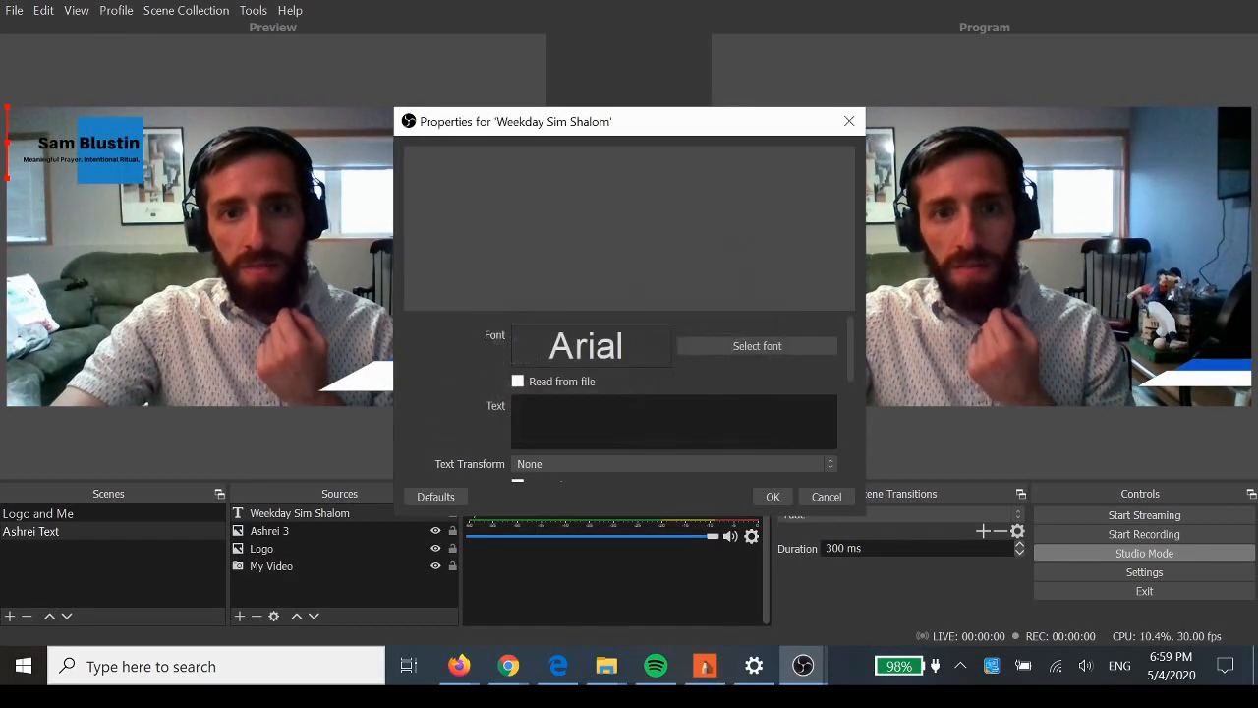
# Step: Enter "Weekday Sim Shalom" as the source's text, review its color and alignment options, and accept the properties
pyautogui.write('We')
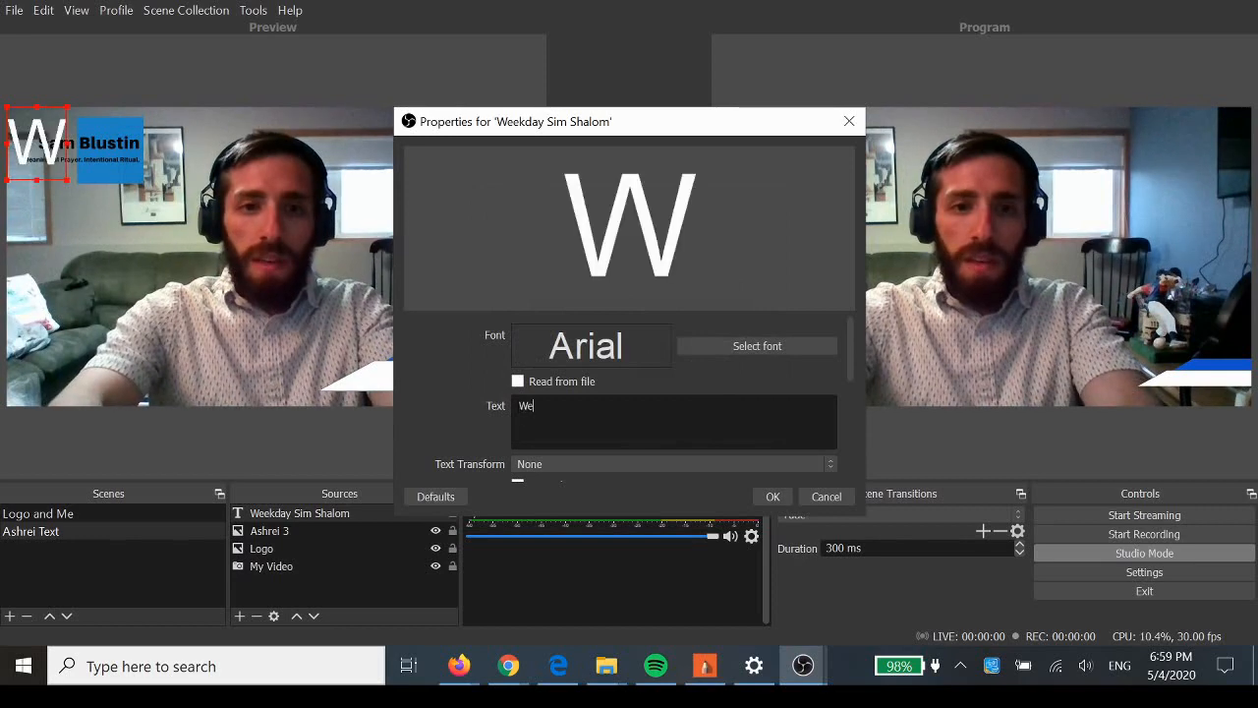
pyautogui.write('ekday Sim Shalom')
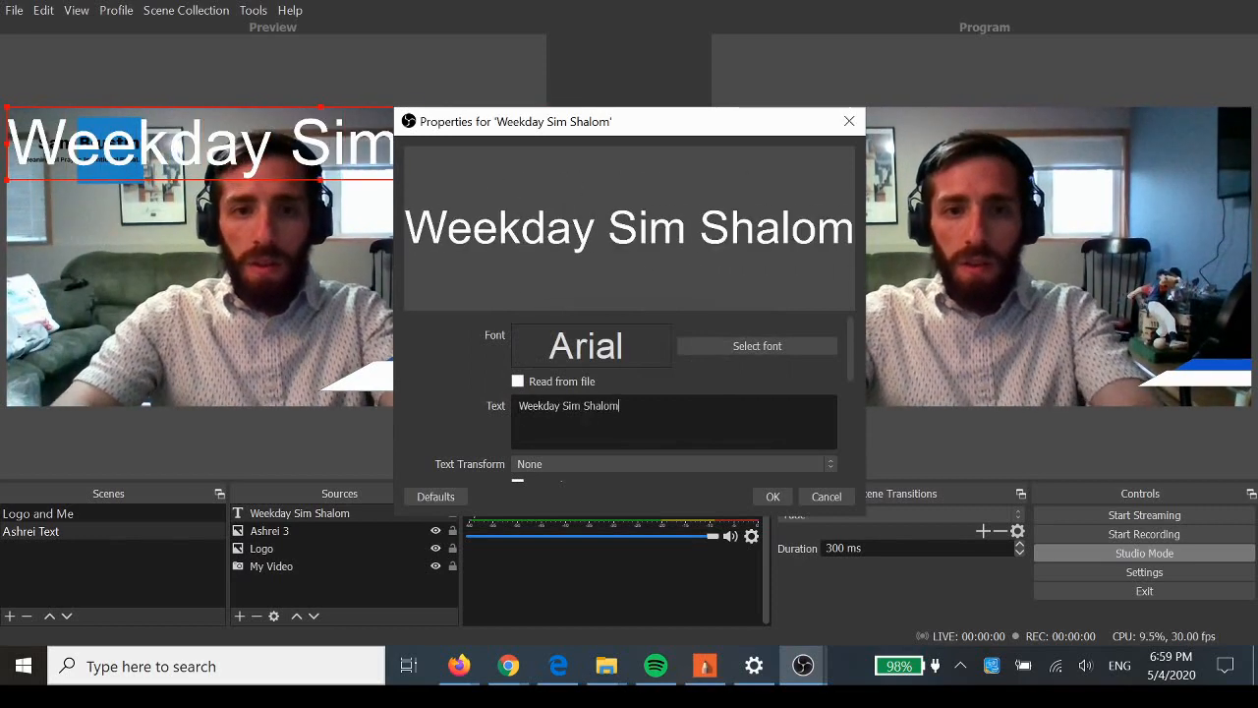
pyautogui.scroll(-4, 674, 399)
pyautogui.scroll(2, 674, 399)
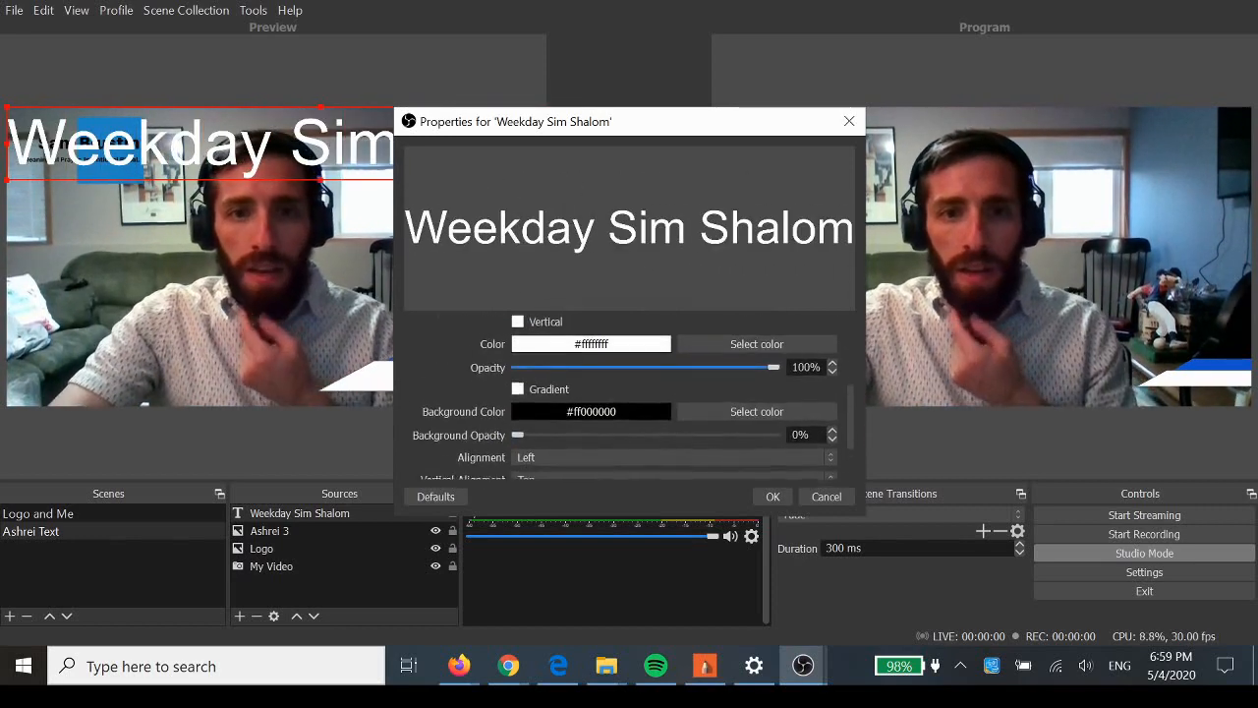
pyautogui.scroll(-2, 639, 398)
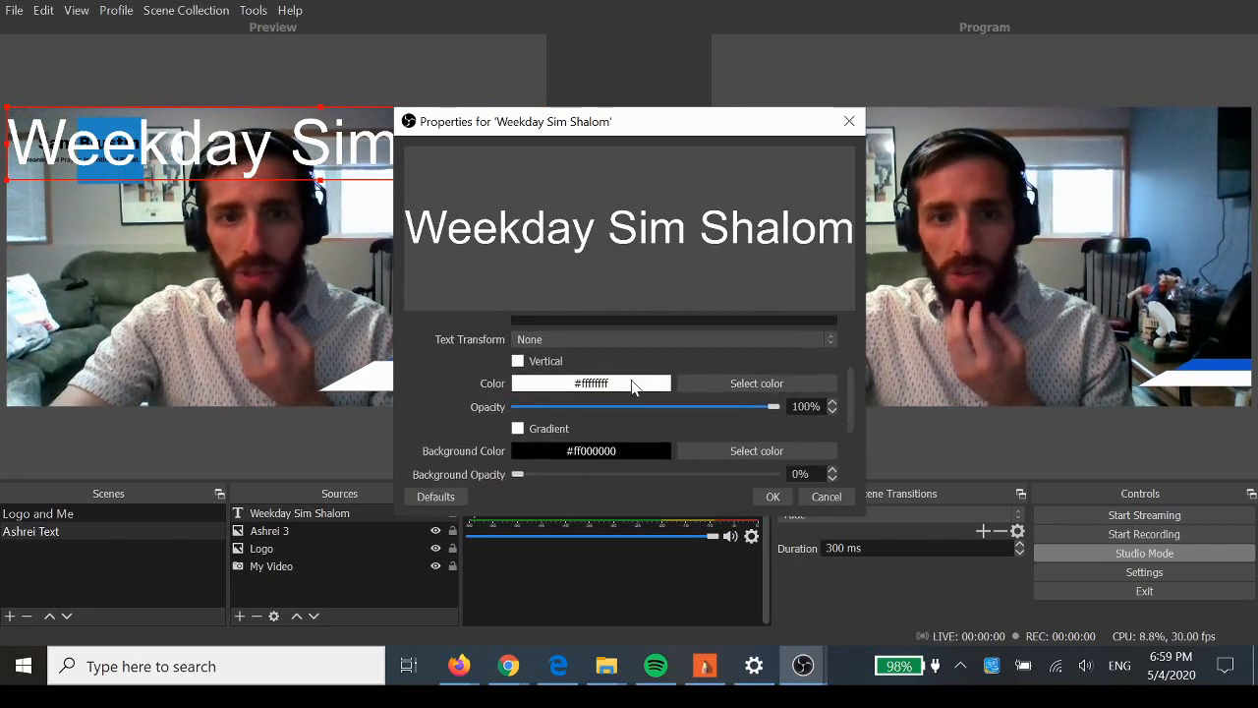
pyautogui.scroll(-3, 731, 433)
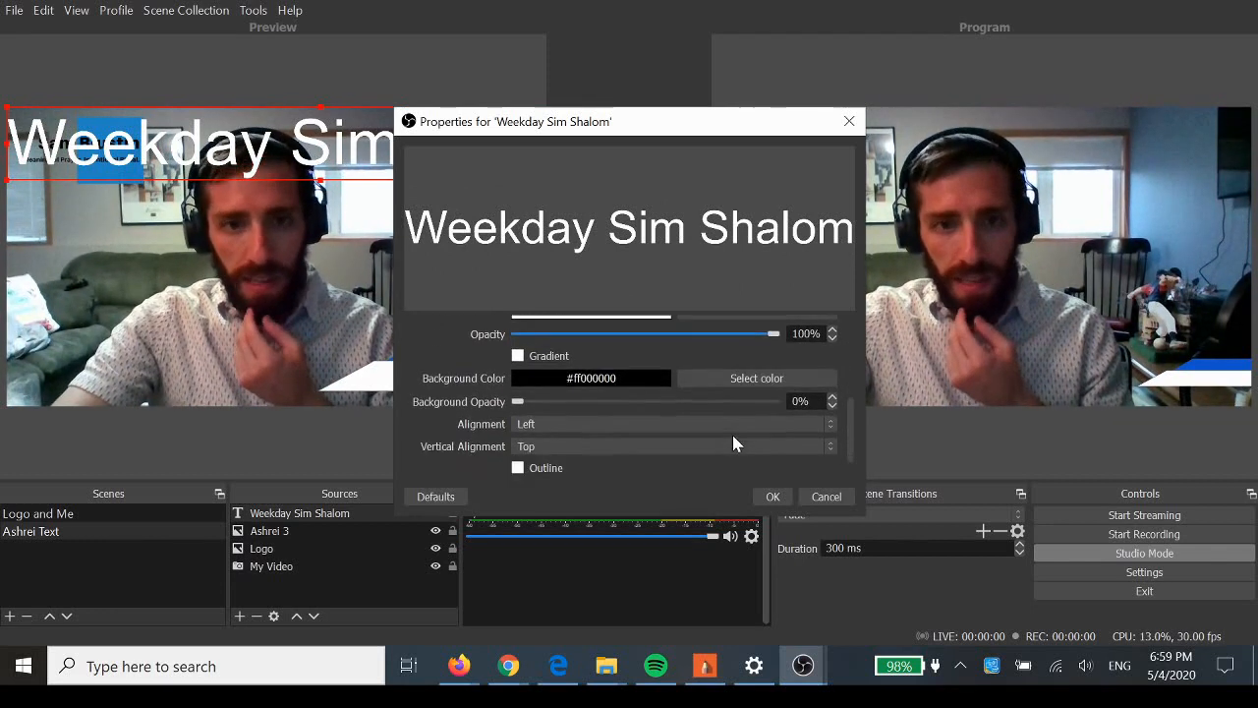
pyautogui.click(766, 497)
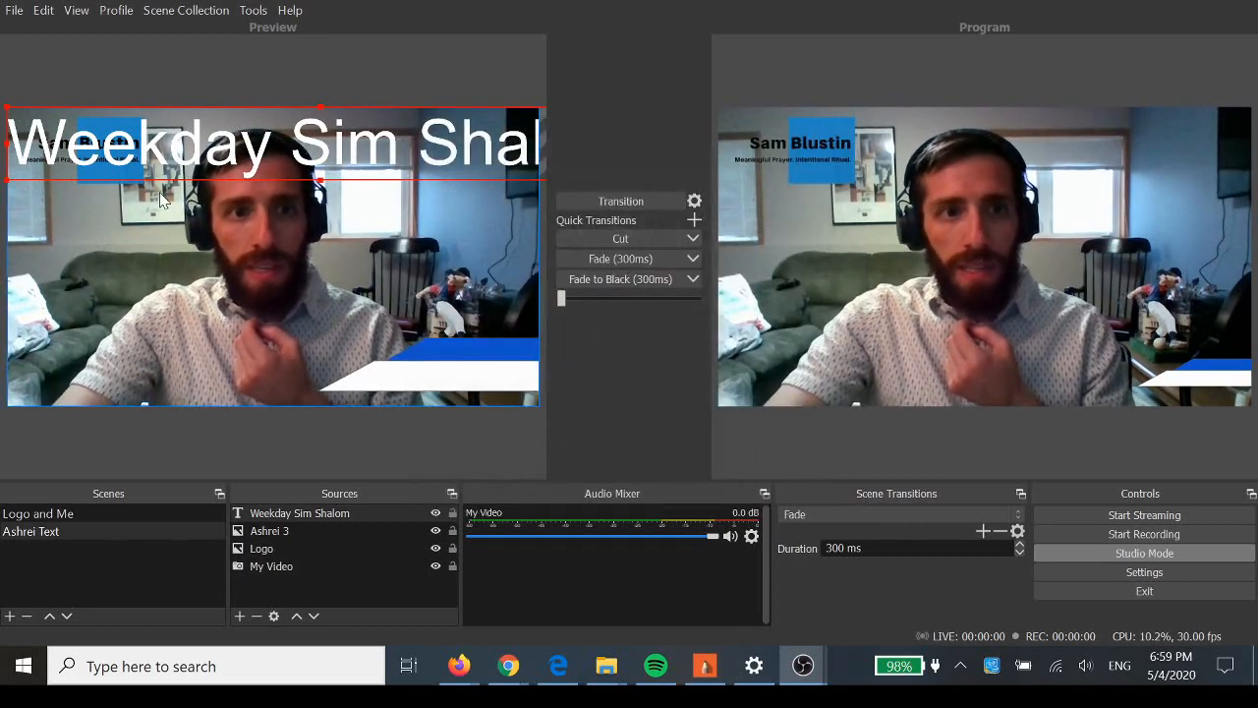
# Step: Shrink the "Weekday Sim Shalom" text and position it on the banner's blue stripe
pyautogui.moveTo(10, 177); pyautogui.dragTo(293, 361)
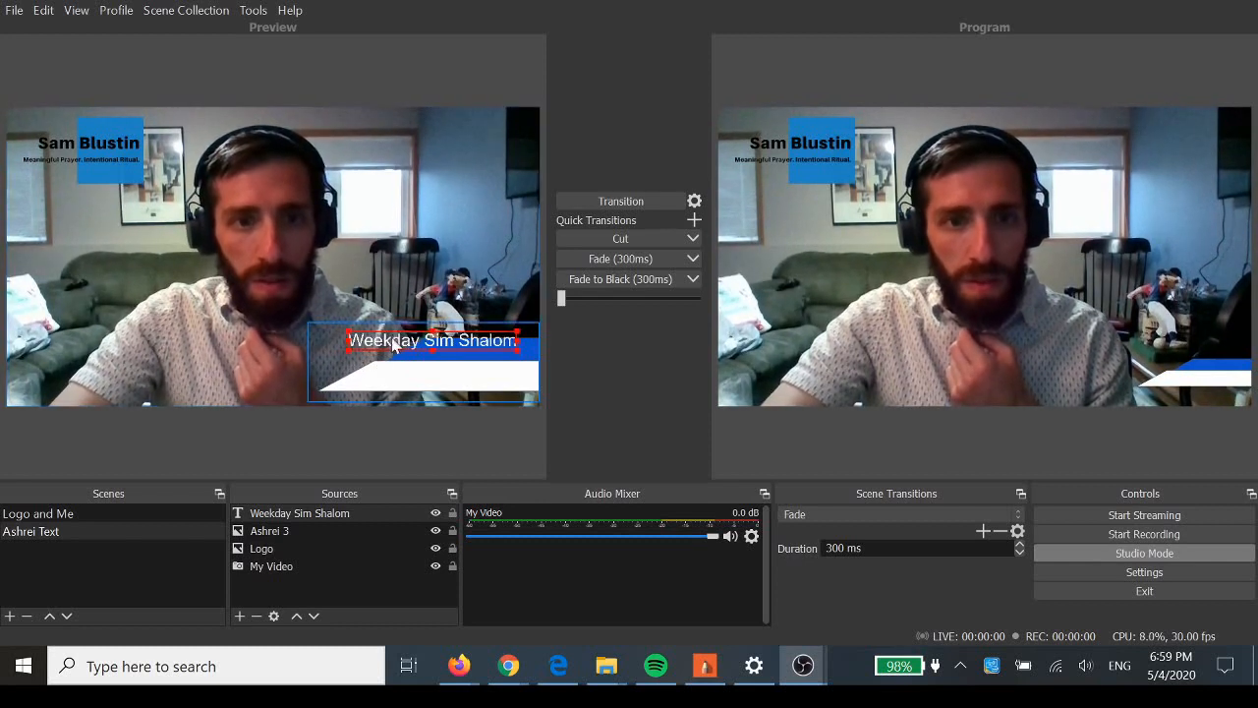
pyautogui.moveTo(403, 346); pyautogui.dragTo(432, 354)
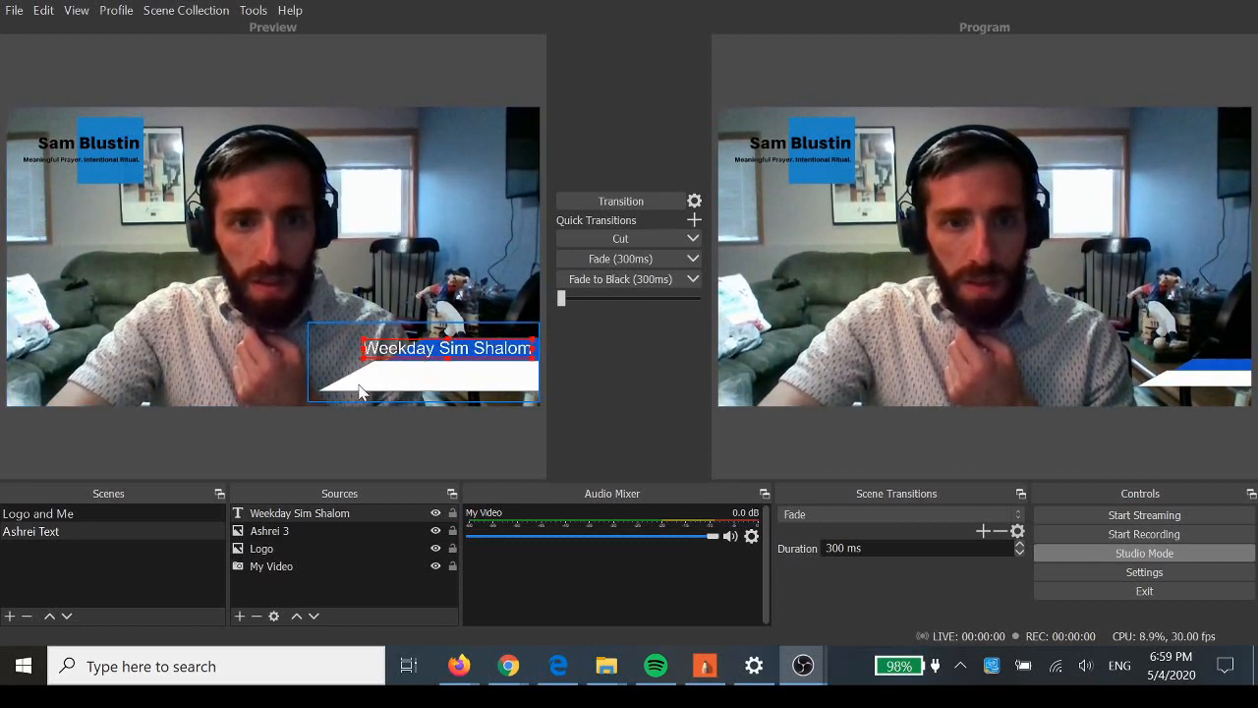
pyautogui.moveTo(362, 360); pyautogui.dragTo(425, 354)
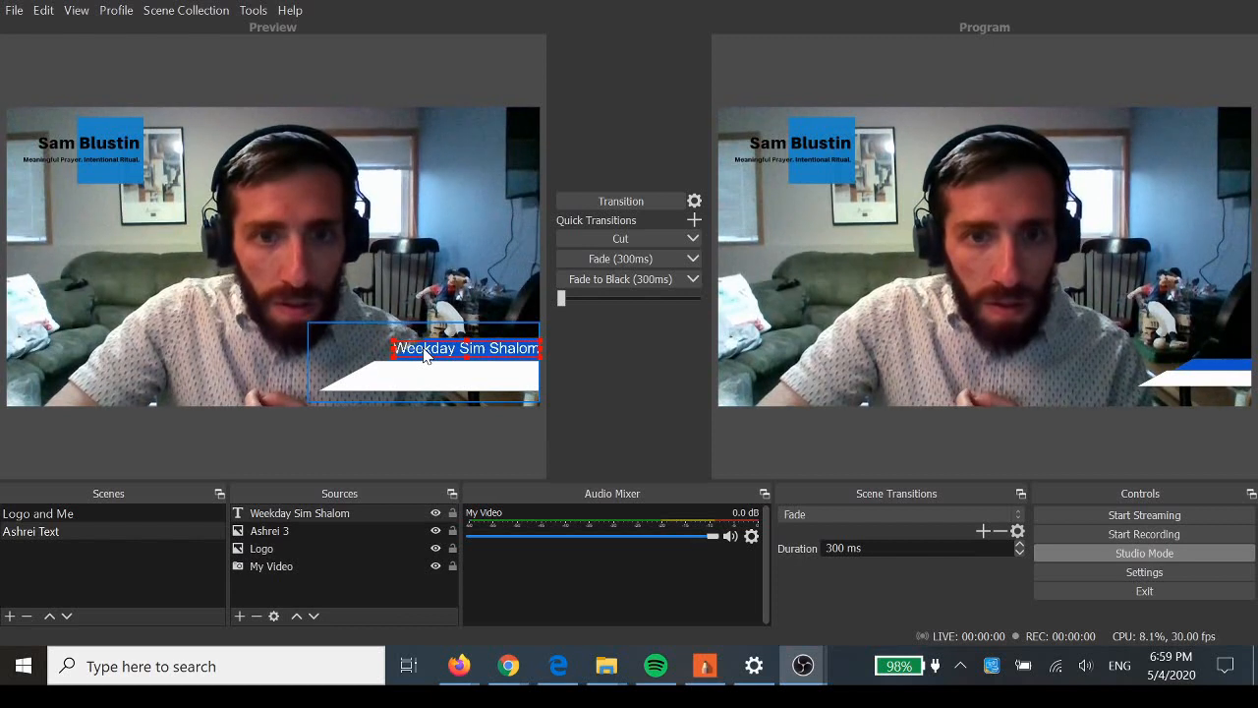
# Step: Enlarge the Ashrei 3 banner toward the left and shift it up so its blue stripe frames the text
pyautogui.click(412, 372)
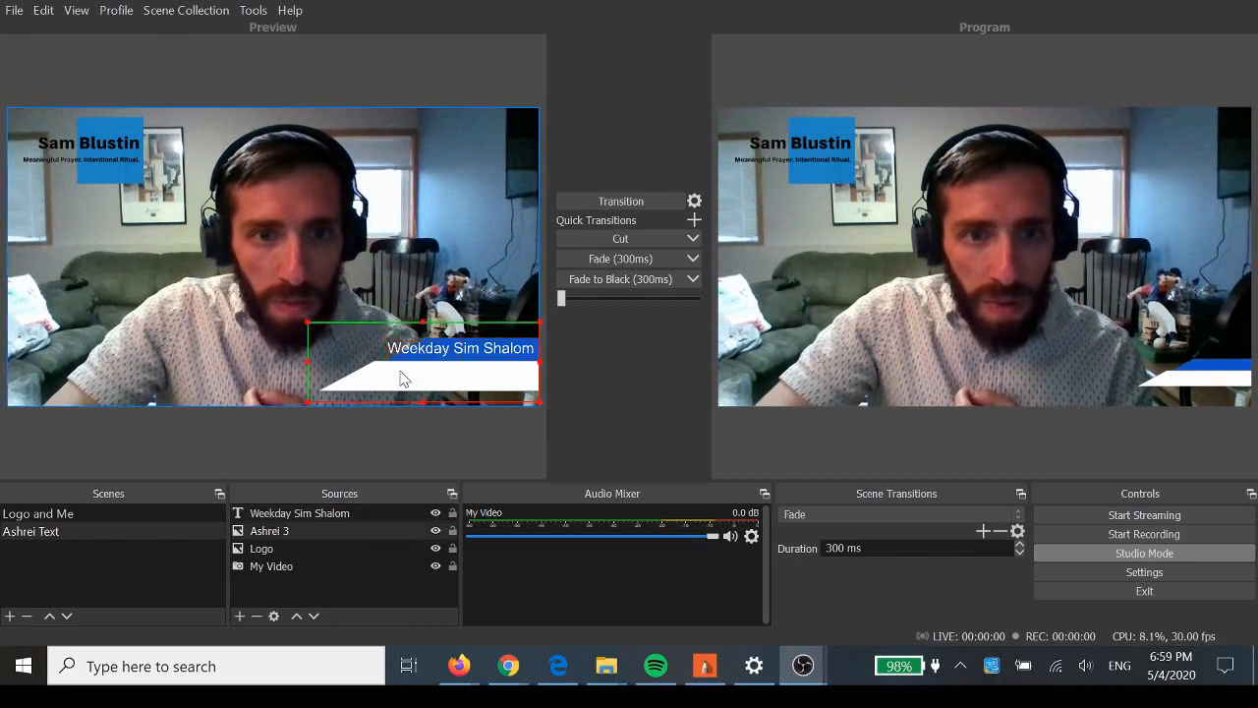
pyautogui.click(300, 370)
pyautogui.click(380, 386)
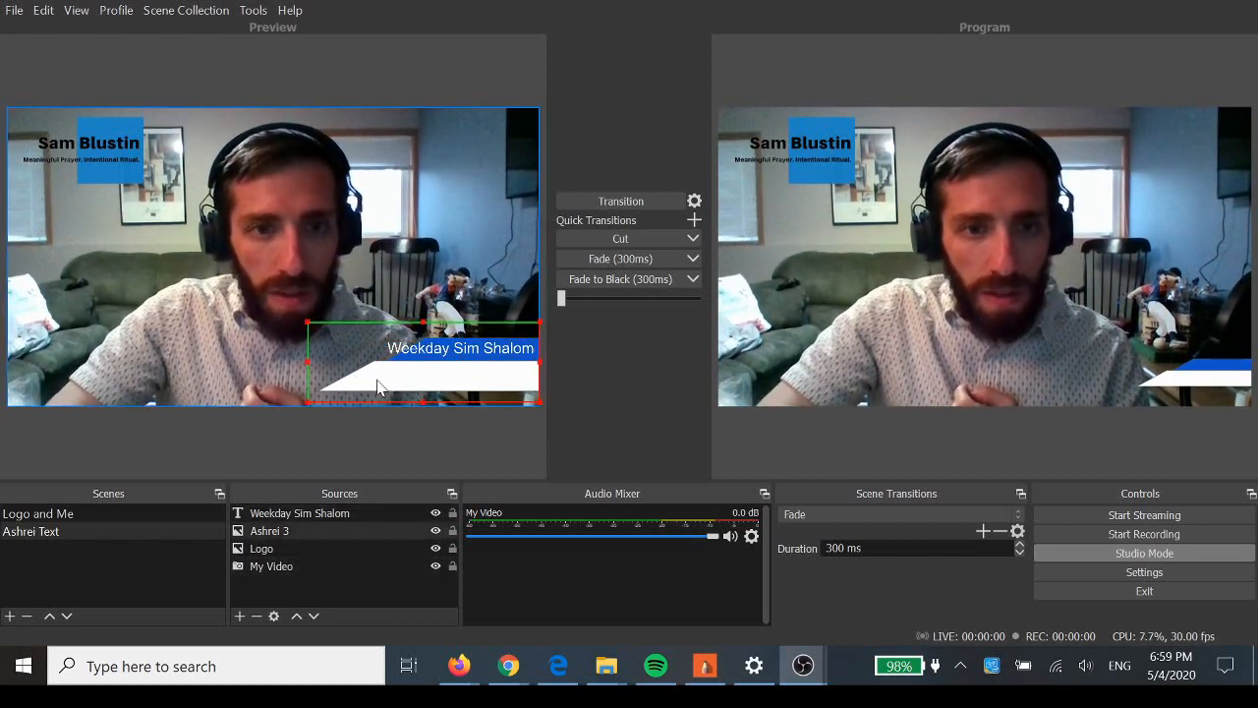
pyautogui.moveTo(308, 366); pyautogui.dragTo(270, 369)
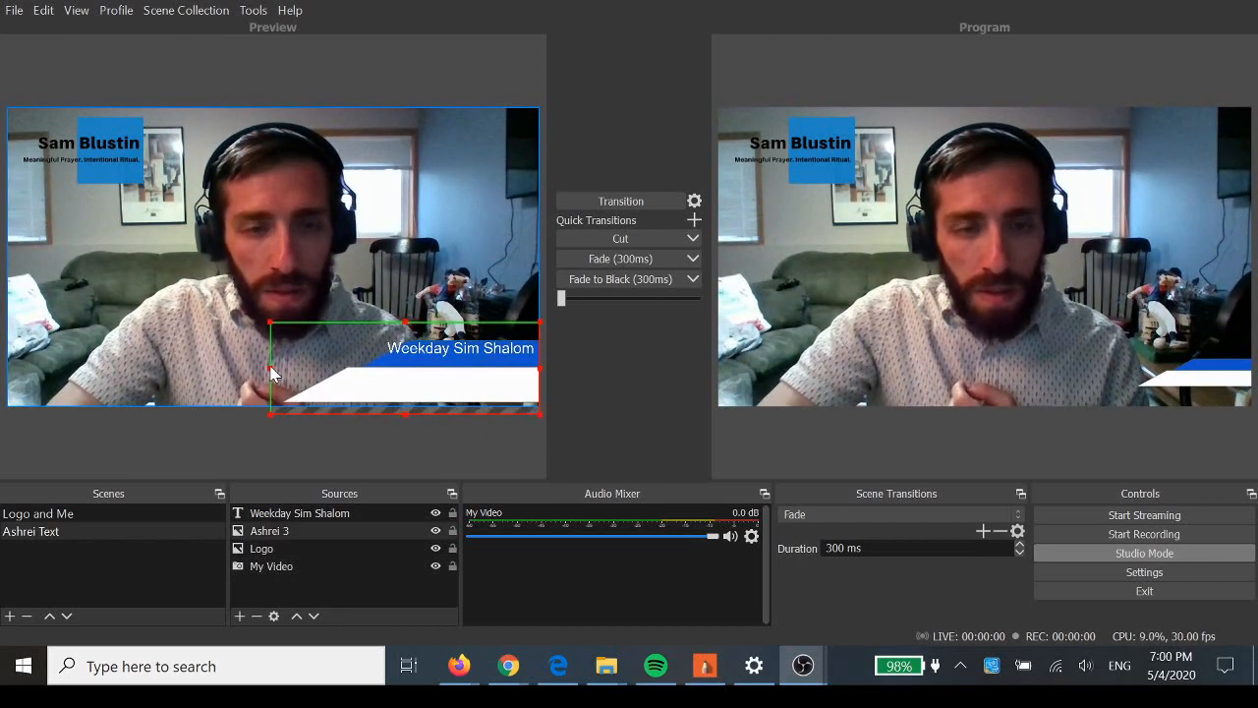
pyautogui.moveTo(378, 390); pyautogui.dragTo(379, 385)
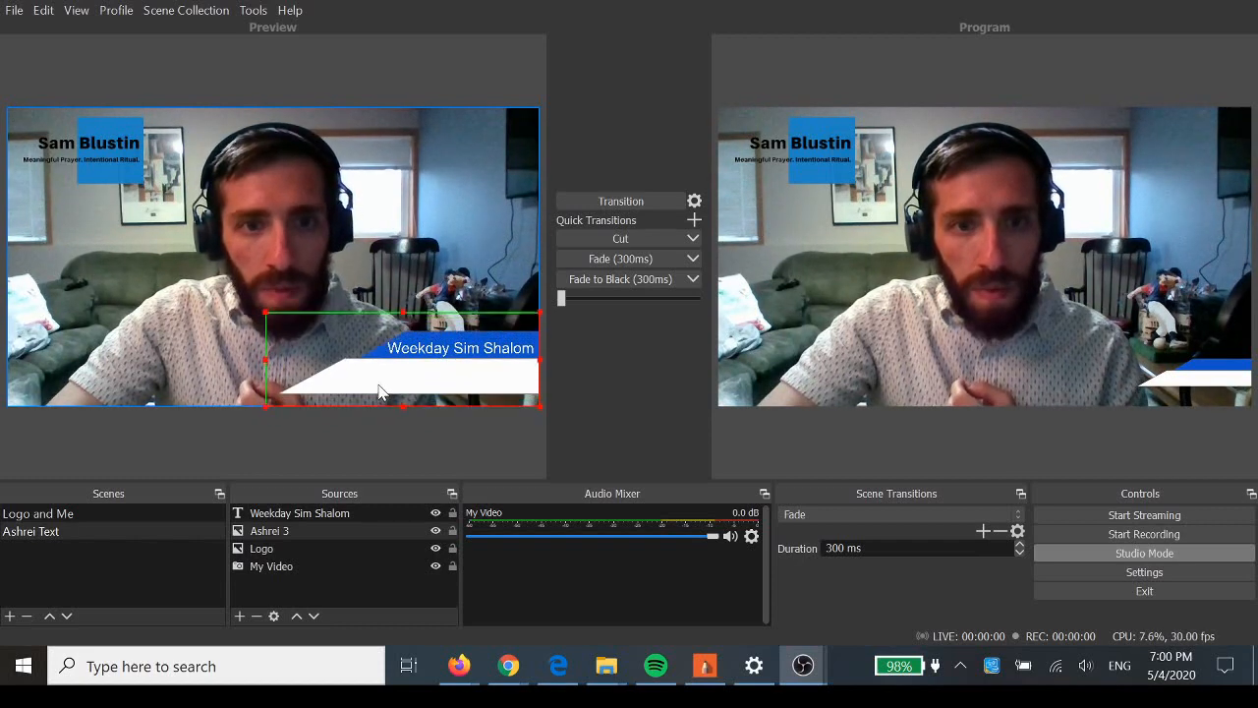
pyautogui.click(480, 374)
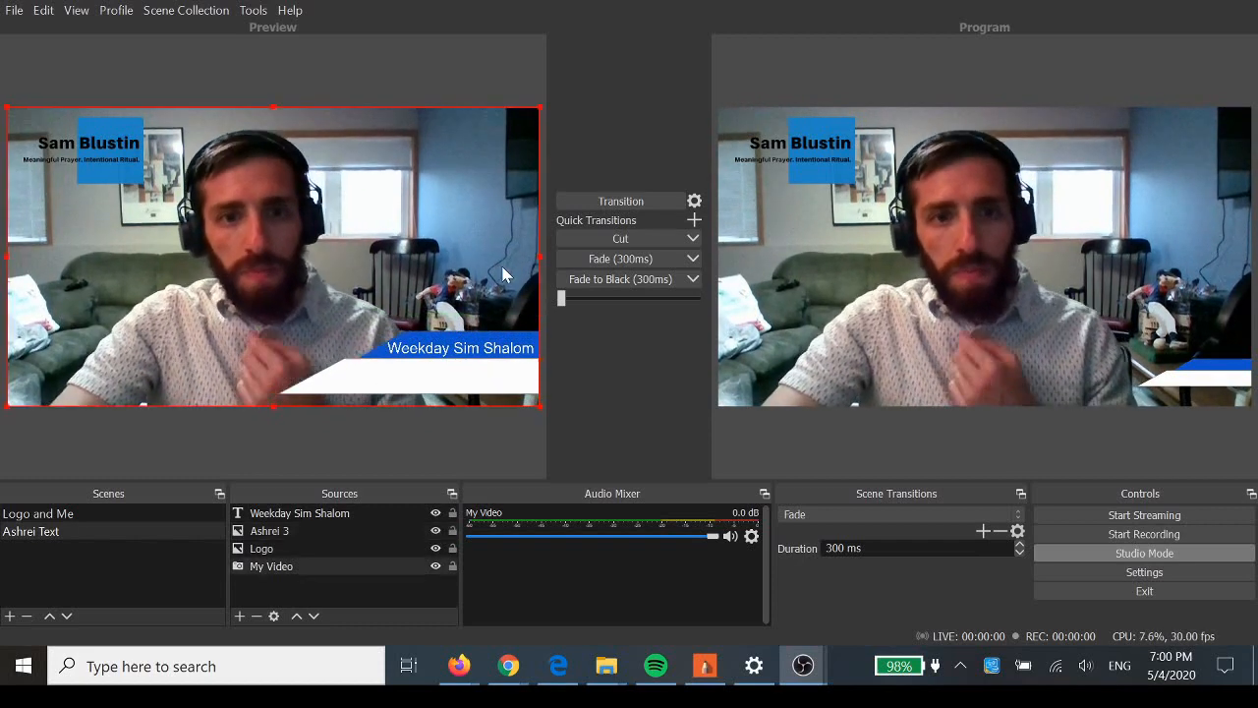
pyautogui.click(481, 350)
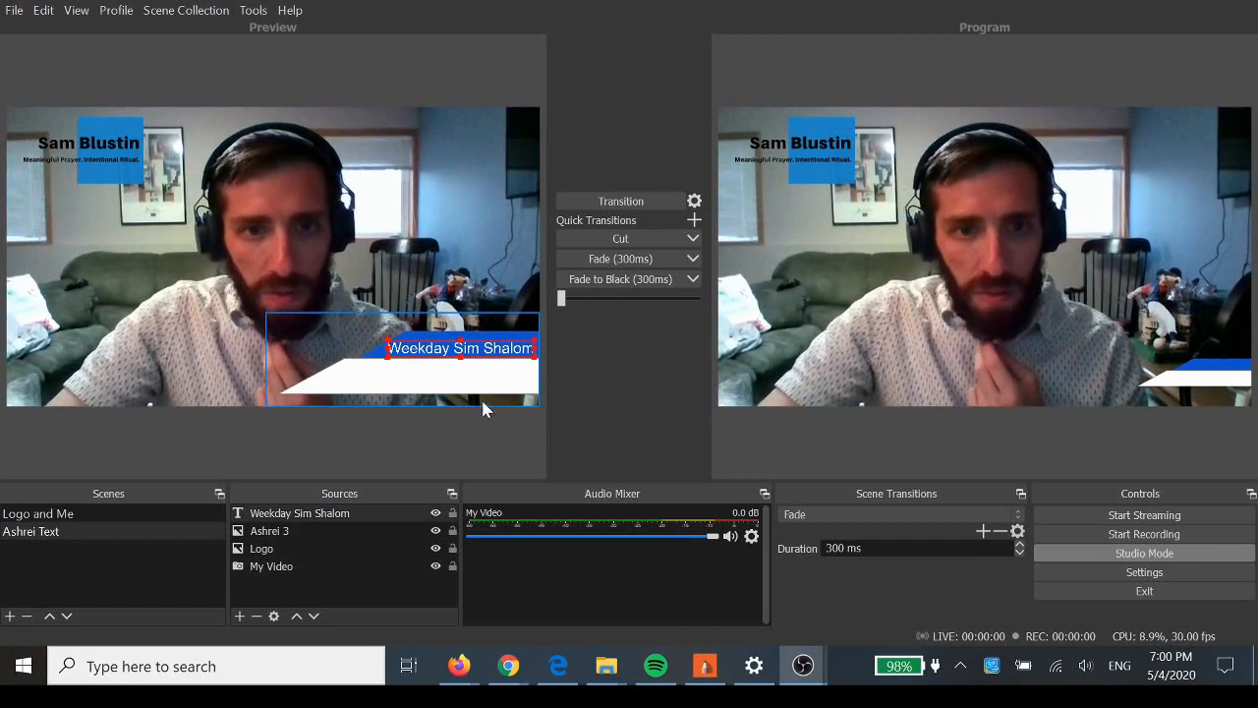
# Step: Switch to Chrome to view slide 2's finished banner in the "OBS Demo Services" presentation, and return to OBS Studio
pyautogui.moveTo(508, 666)
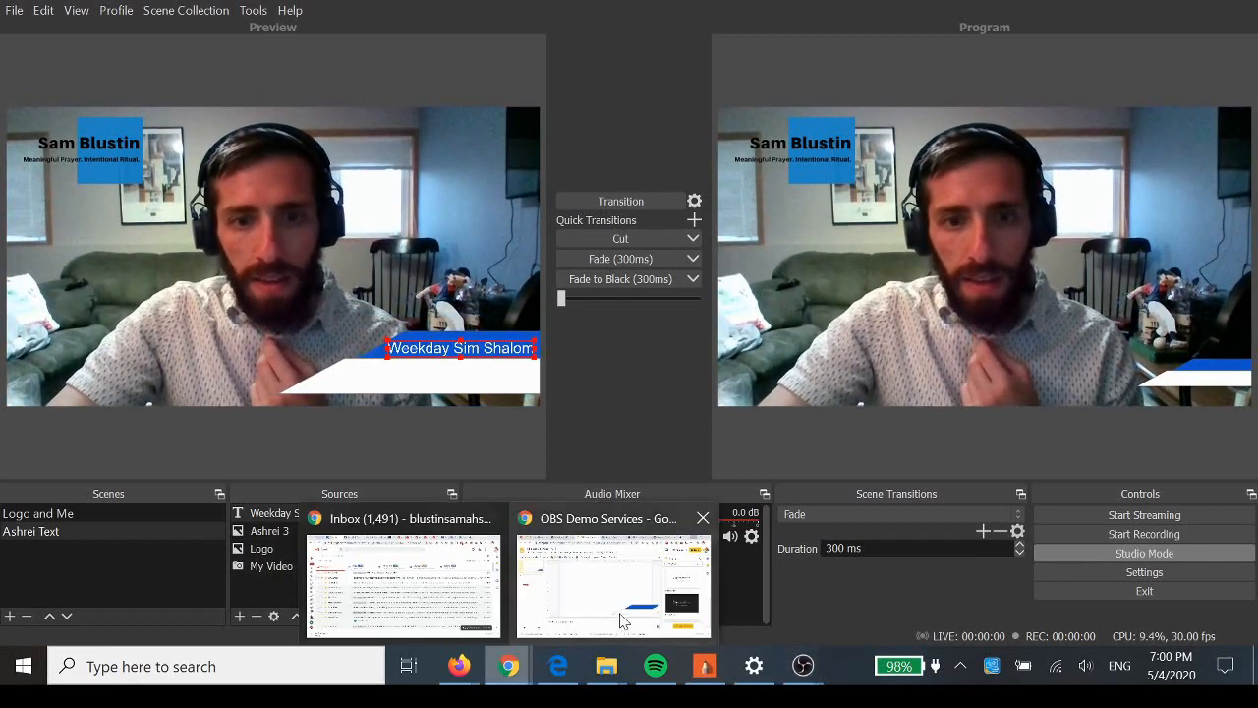
pyautogui.click(622, 600)
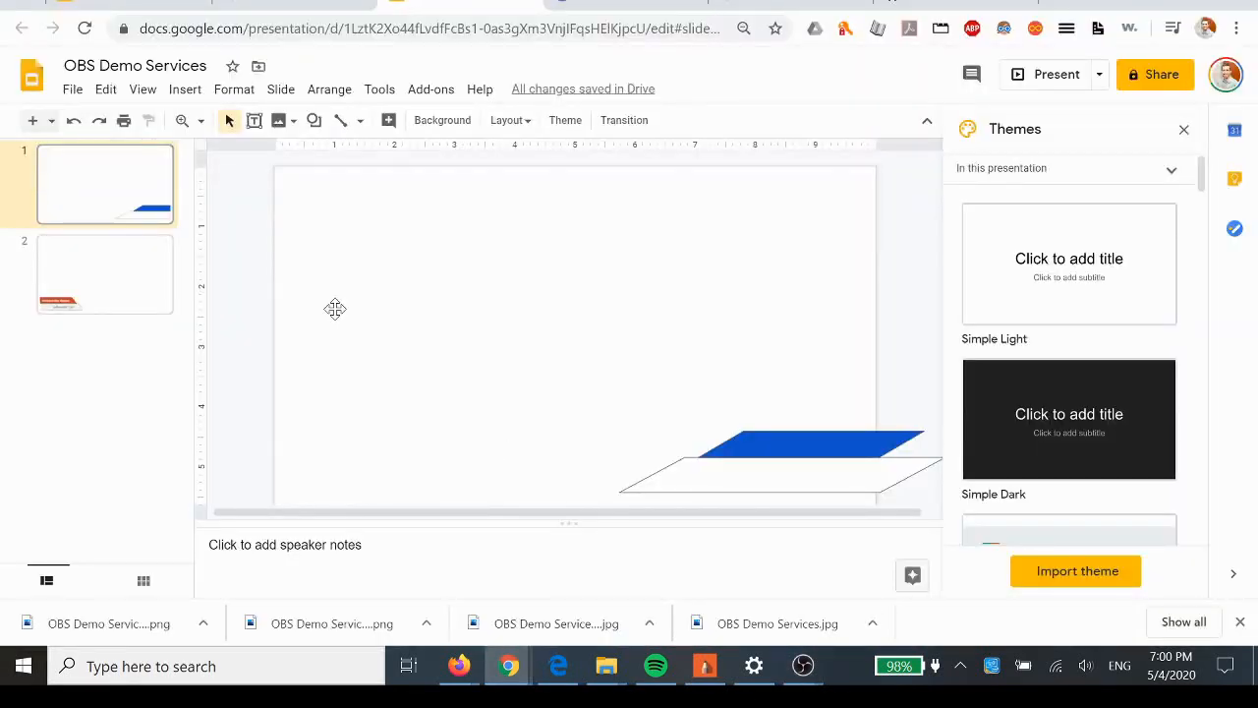
pyautogui.click(140, 290)
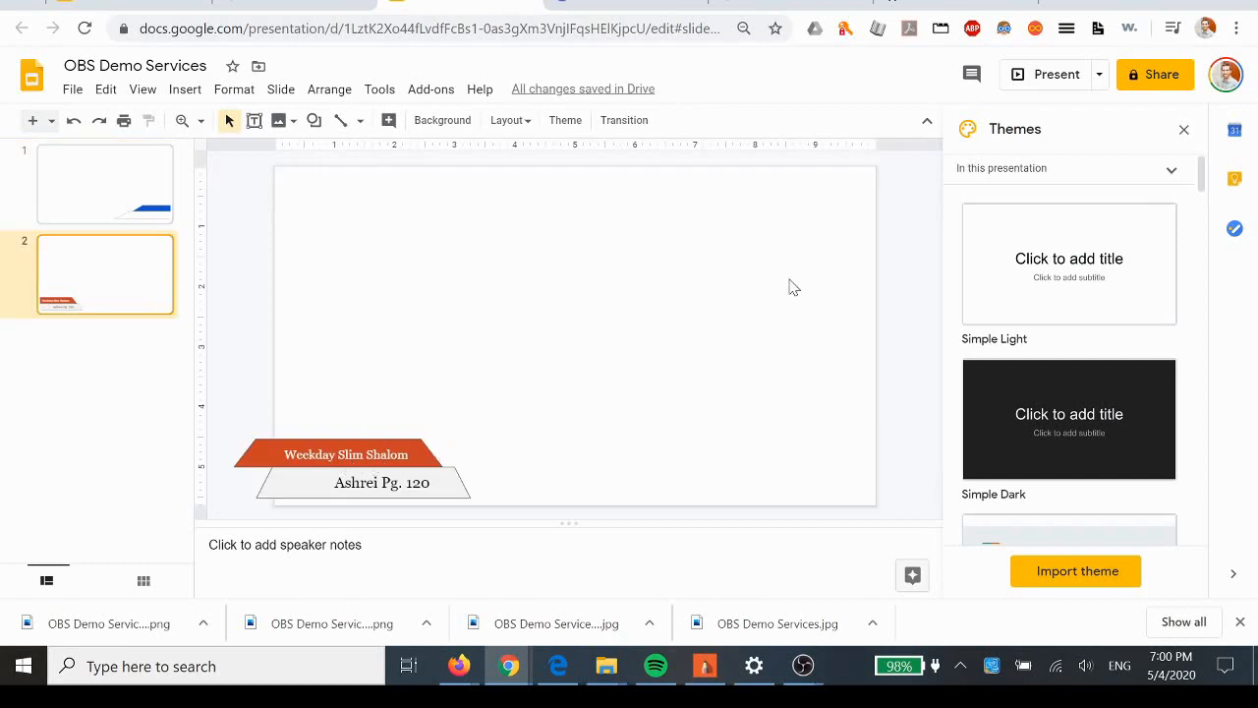
pyautogui.click(1132, 3)
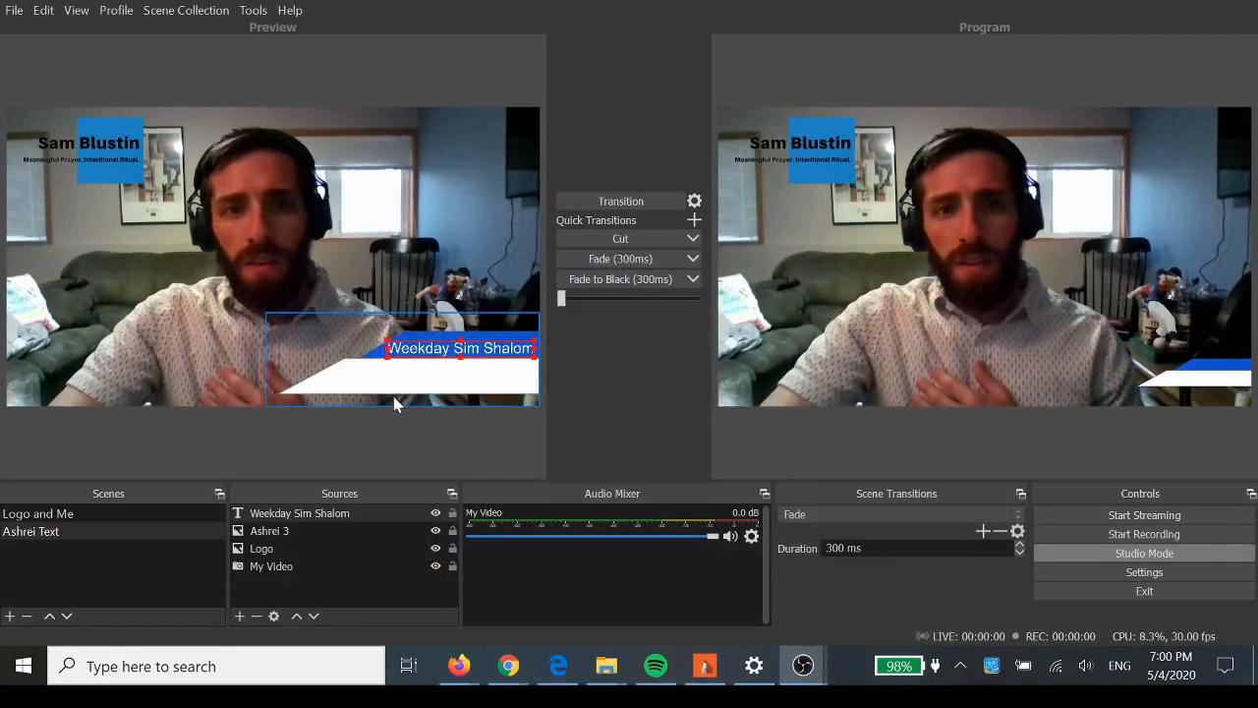
# Step: Set the "Weekday Sim Shalom" text's color to black (#000000) and accept the source's properties
pyautogui.click(438, 359)
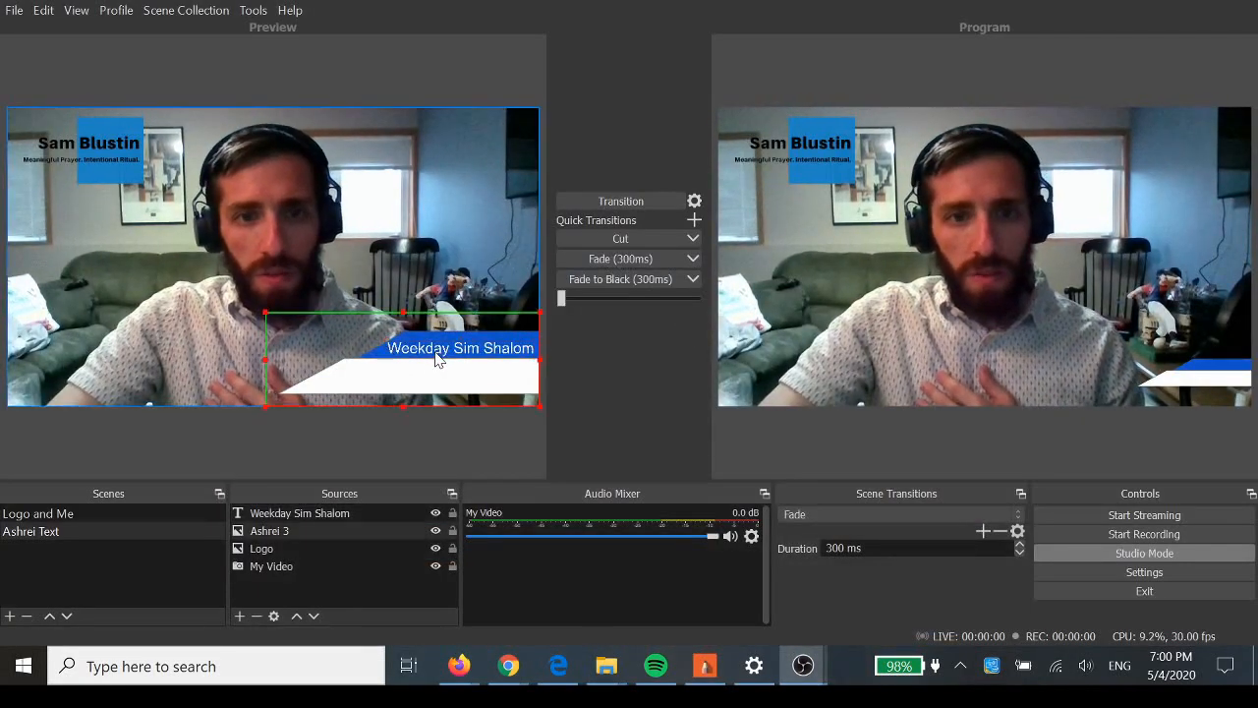
pyautogui.click(438, 360)
pyautogui.click(438, 360)
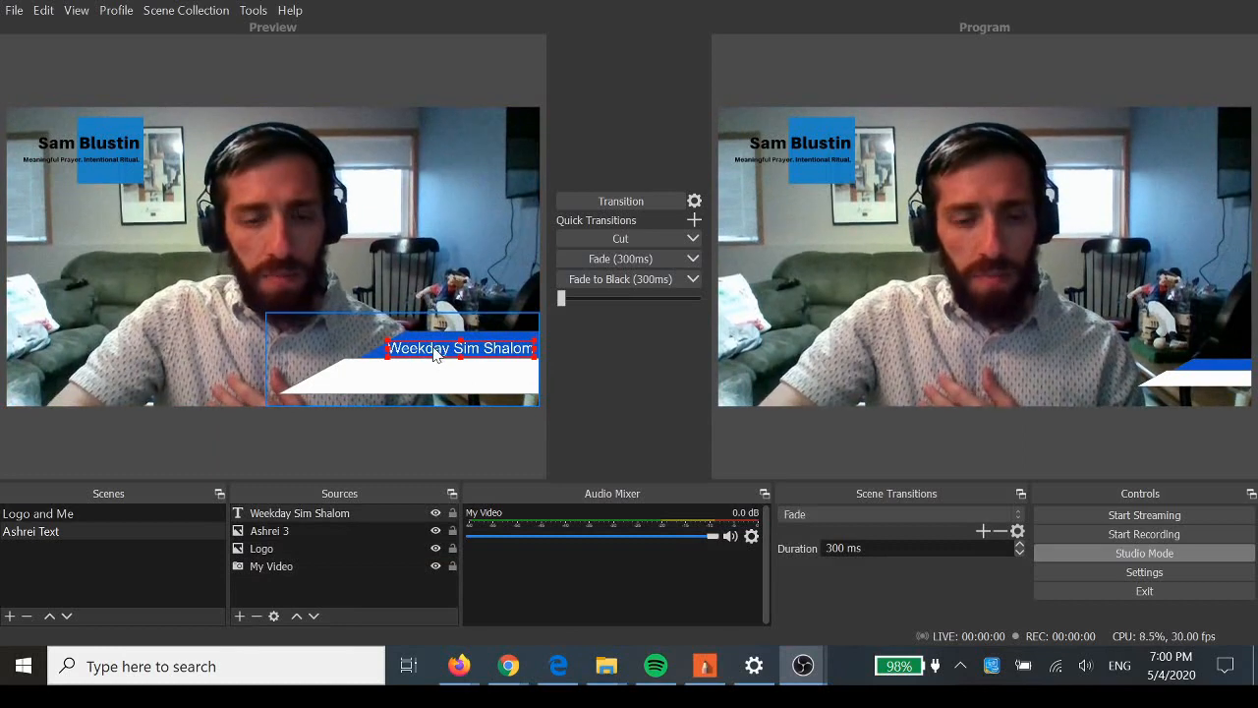
pyautogui.rightClick(435, 356)
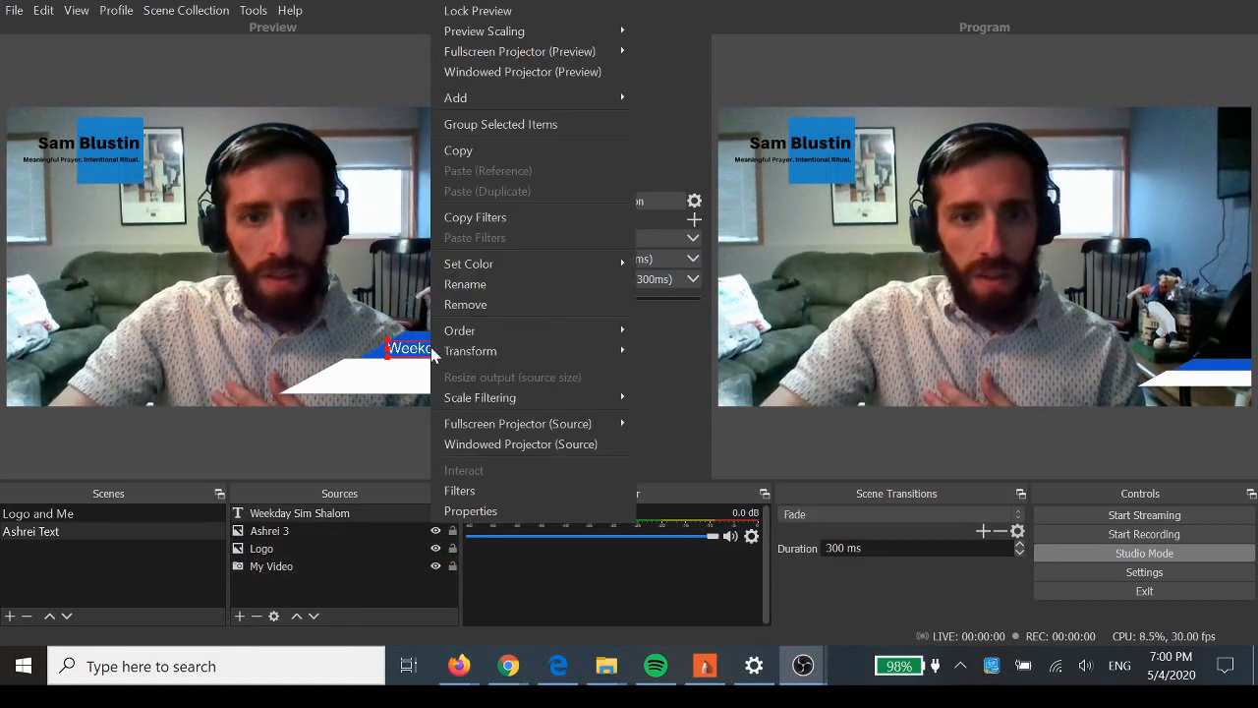
pyautogui.click(464, 510)
pyautogui.click(743, 350)
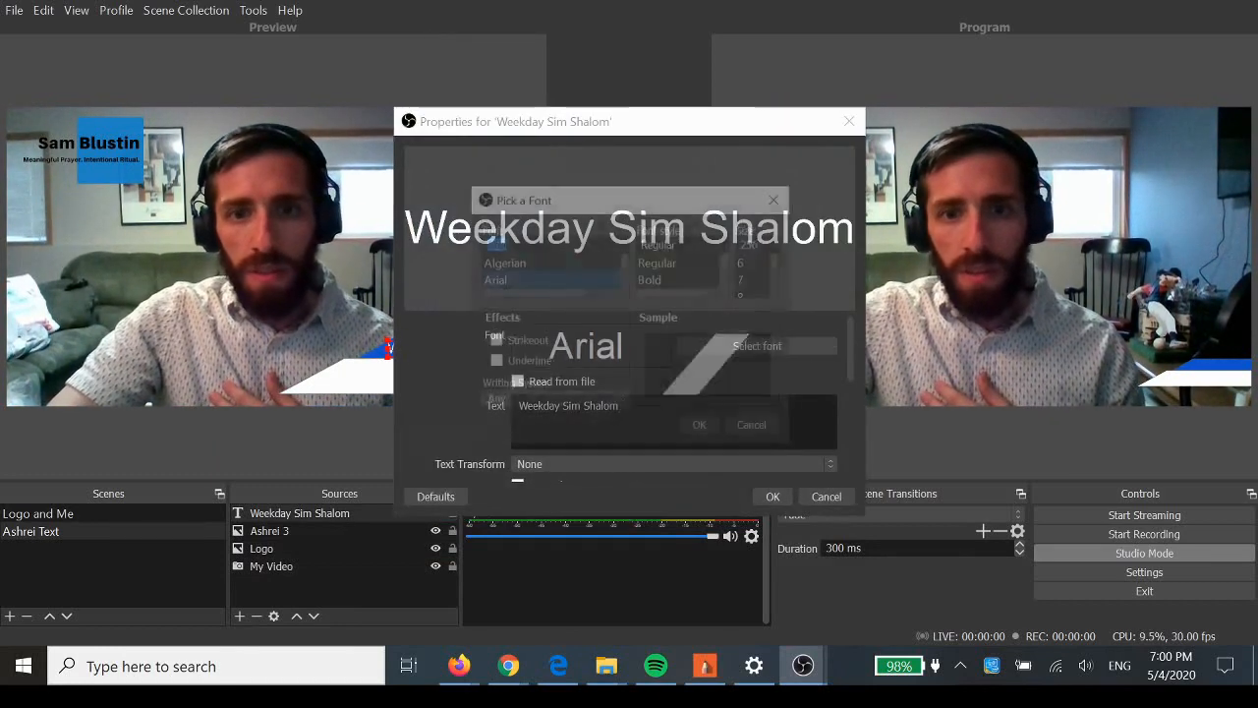
pyautogui.click(776, 428)
pyautogui.scroll(-5, 732, 413)
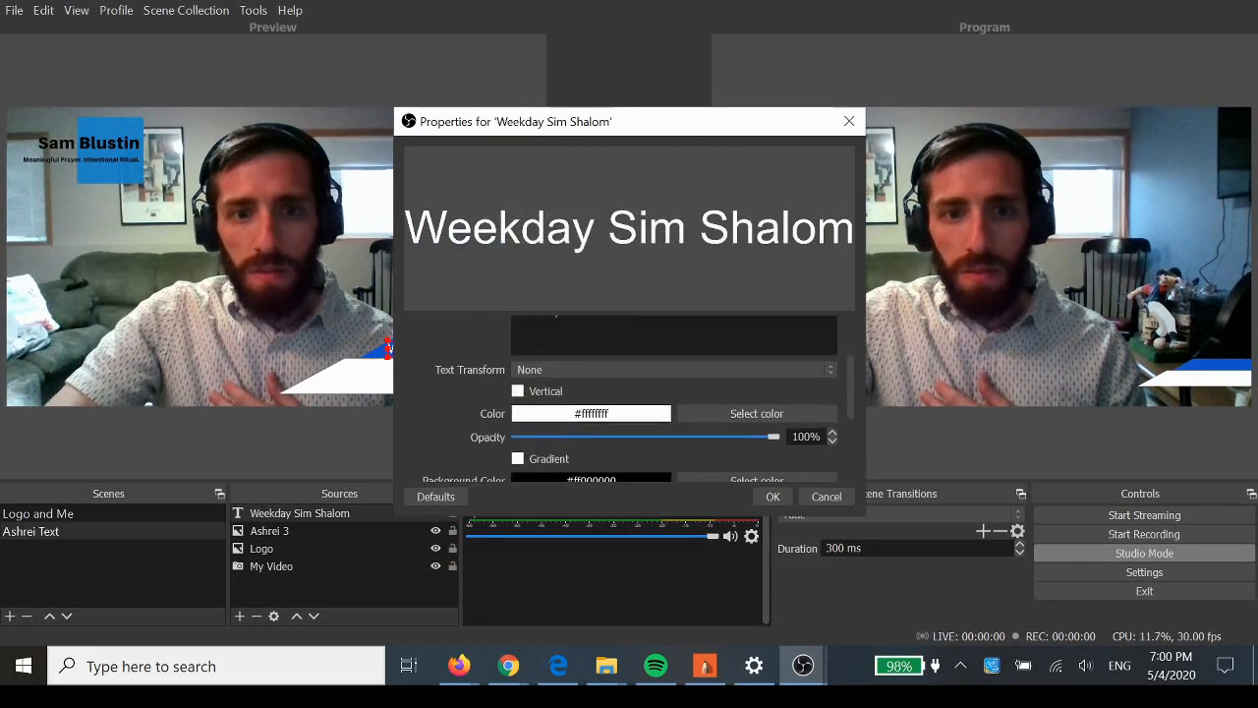
pyautogui.click(748, 397)
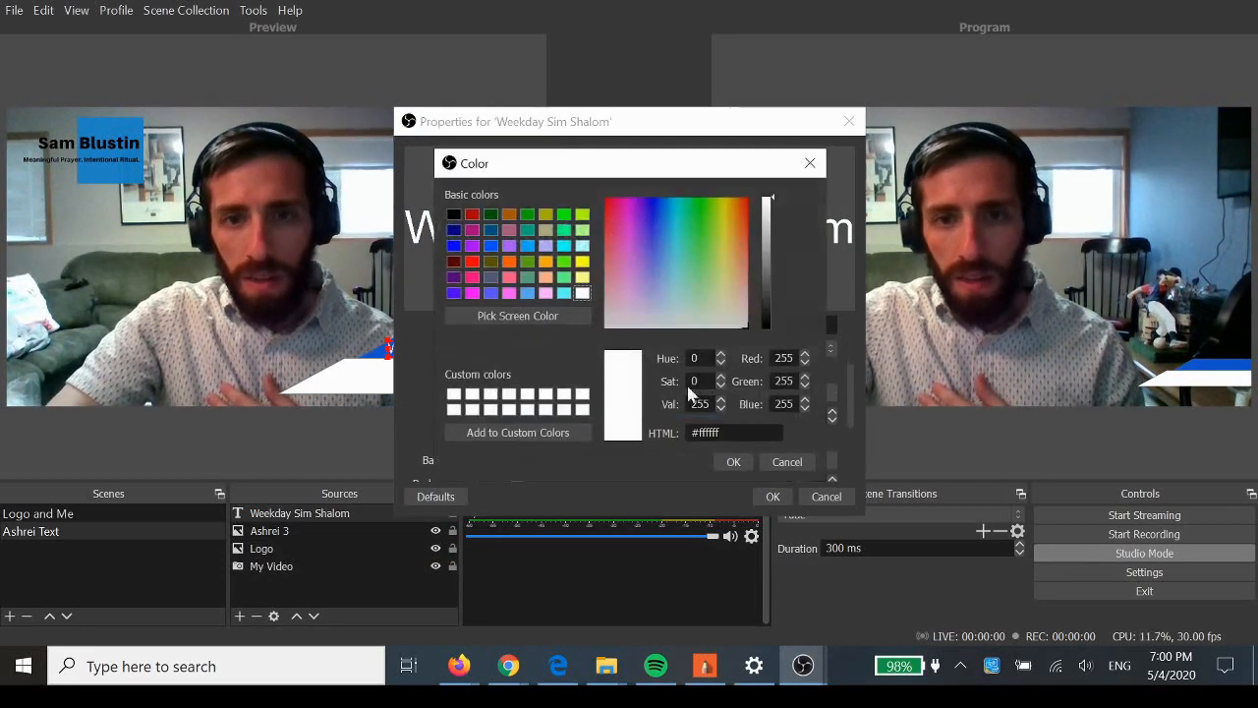
pyautogui.click(453, 214)
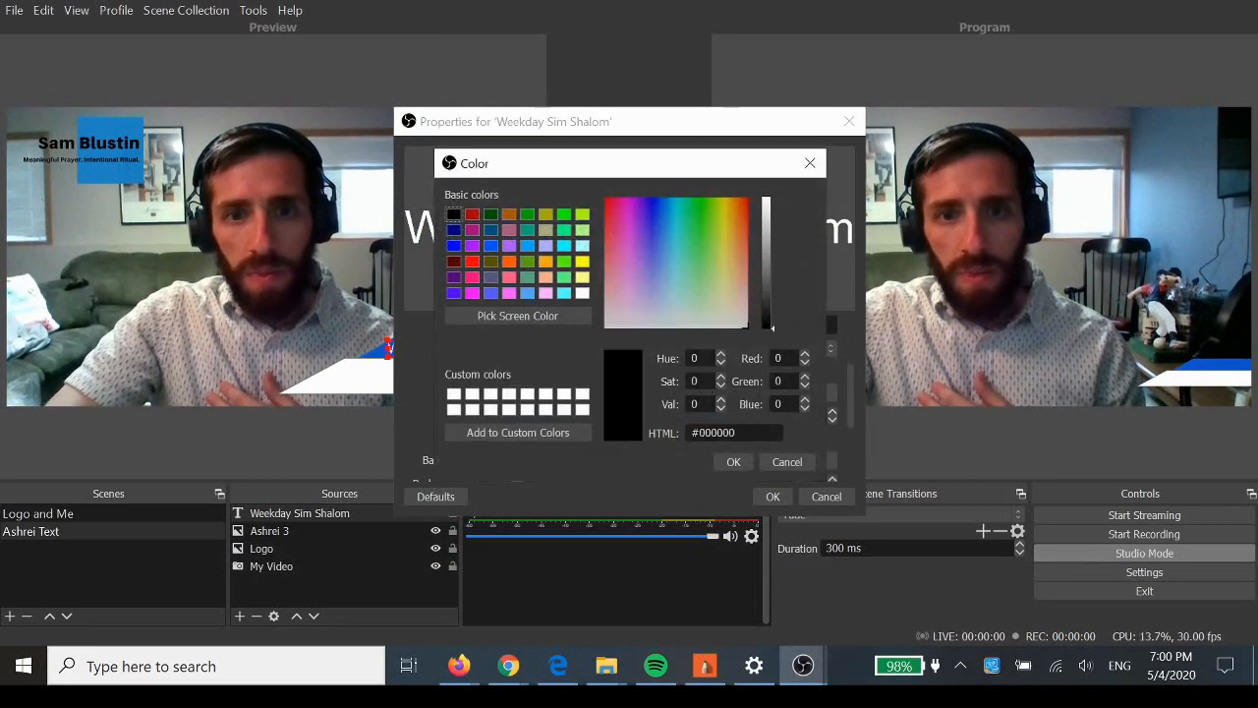
pyautogui.click(733, 462)
pyautogui.click(773, 494)
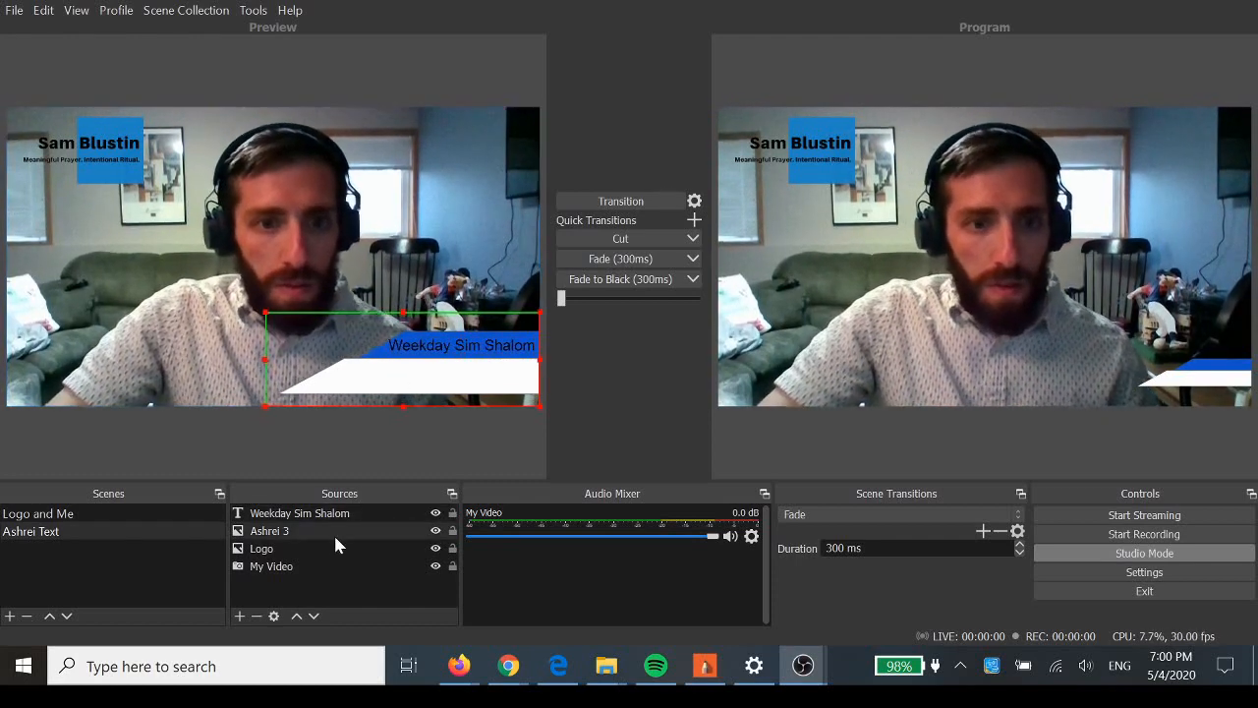
# Step: Copy the Weekday Sim Shalom text source and paste it into the Ashrei Text scene as an independent duplicate
pyautogui.click(309, 512)
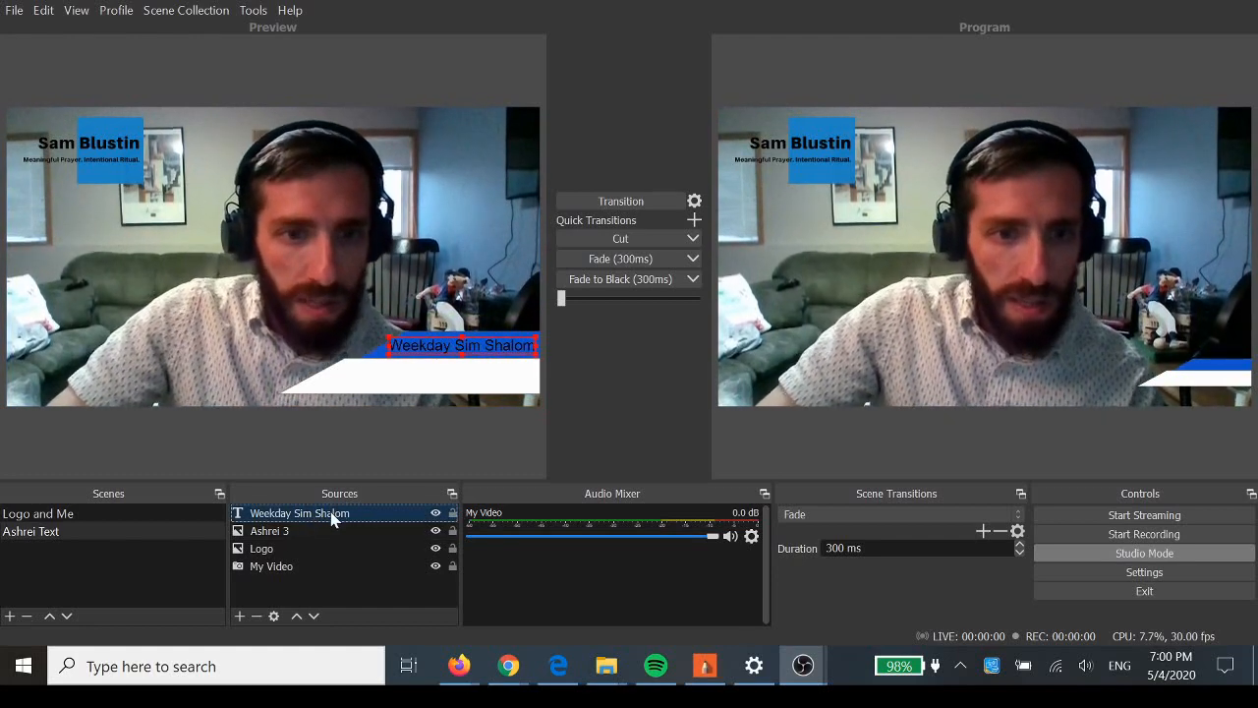
pyautogui.rightClick(330, 512)
pyautogui.click(291, 519)
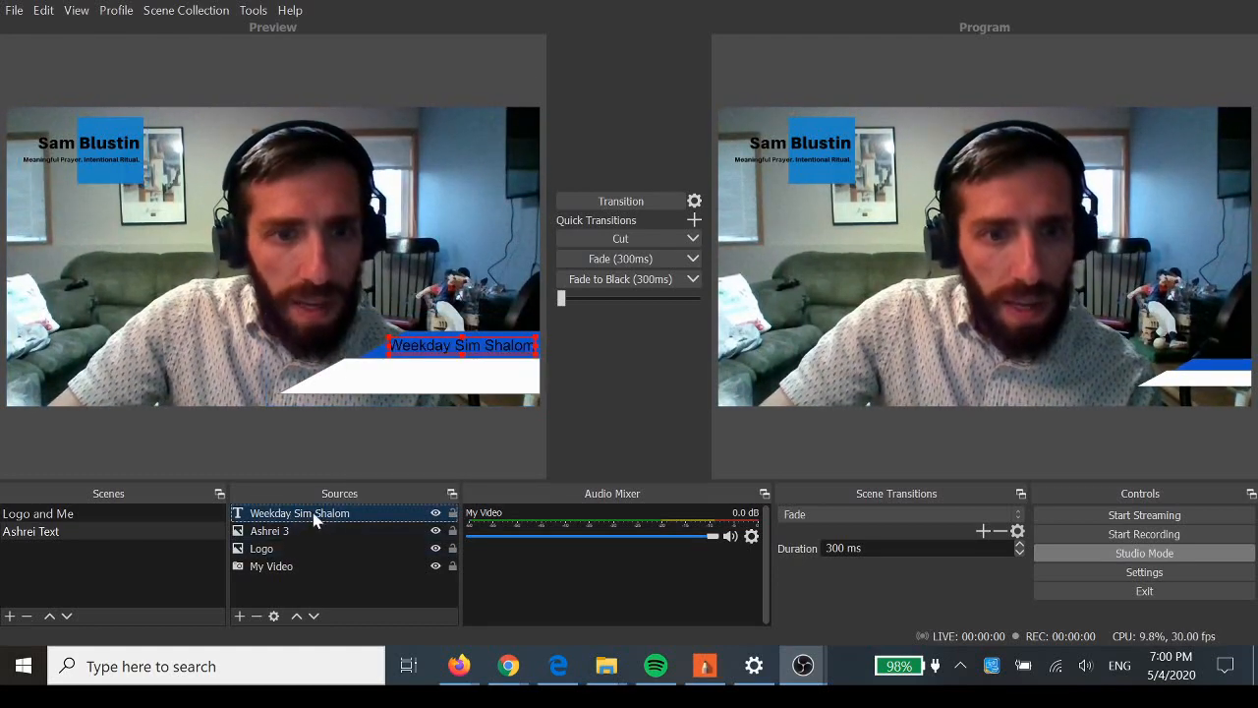
pyautogui.rightClick(314, 519)
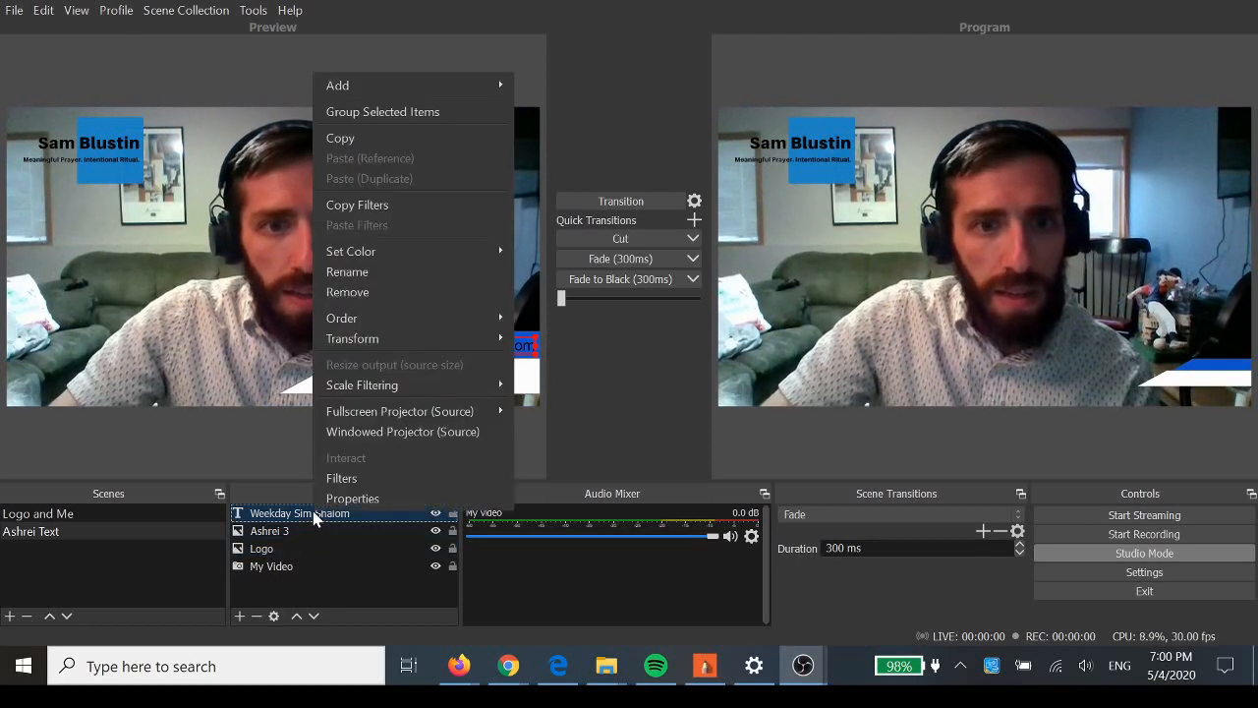
pyautogui.click(393, 140)
pyautogui.rightClick(321, 593)
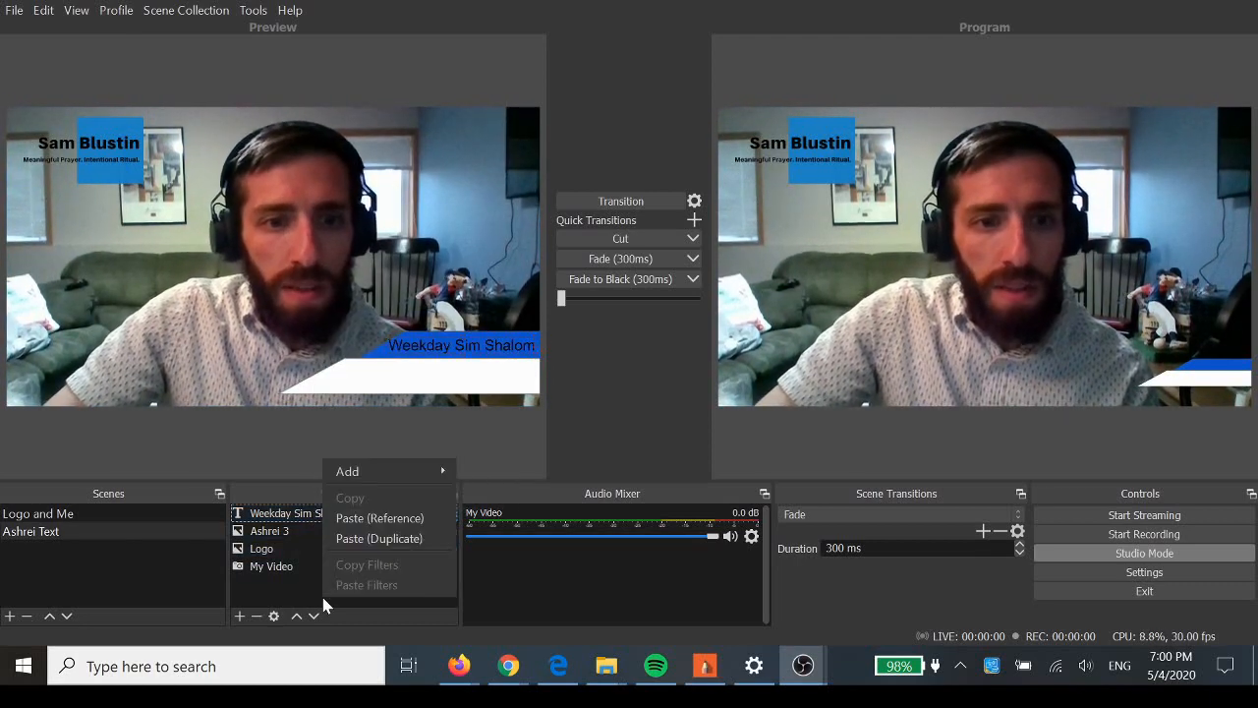
pyautogui.click(365, 538)
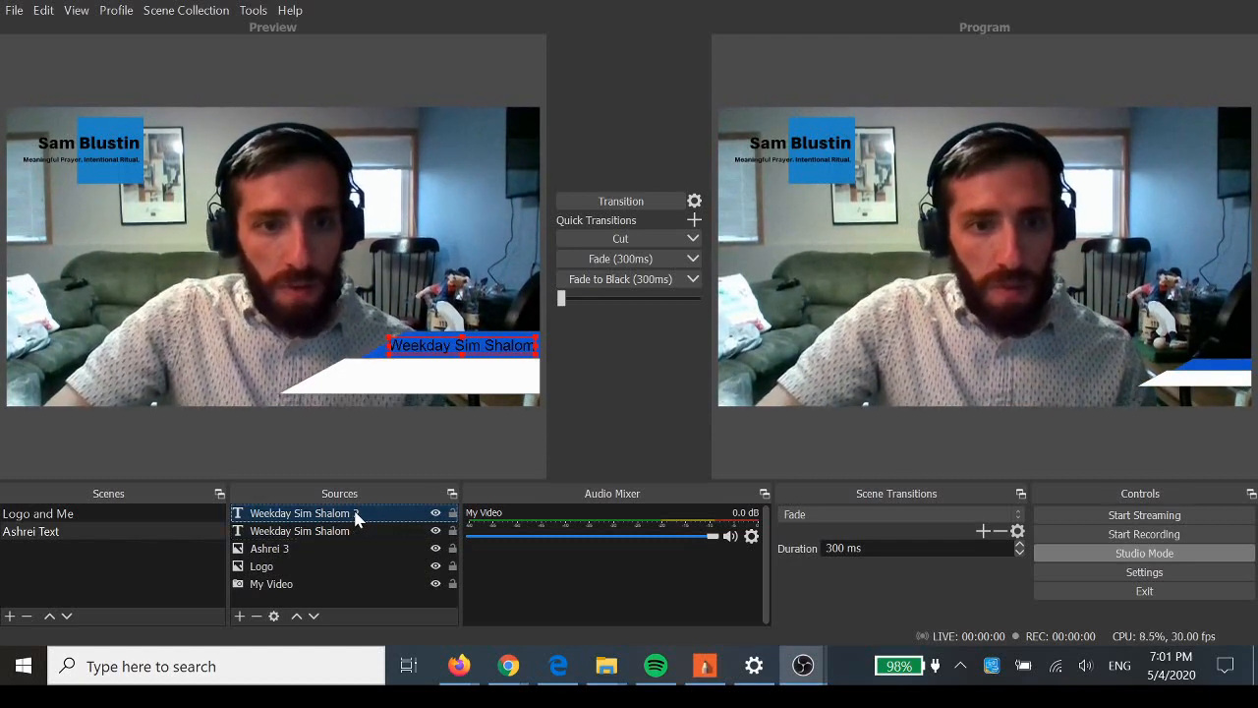
# Step: Replace the text of the duplicated source Weekday Sim Shalom 2 with "Ashrei pg. 120"
pyautogui.doubleClick(356, 515)
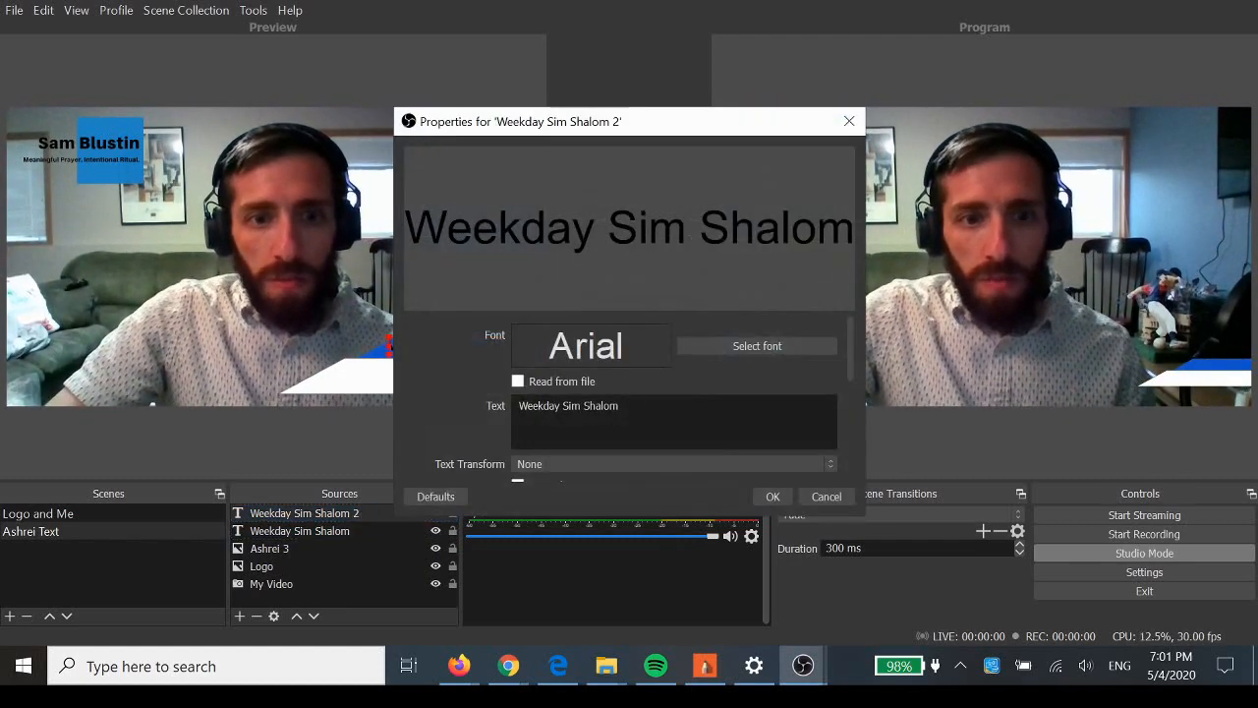
pyautogui.scroll(-1, 629, 403)
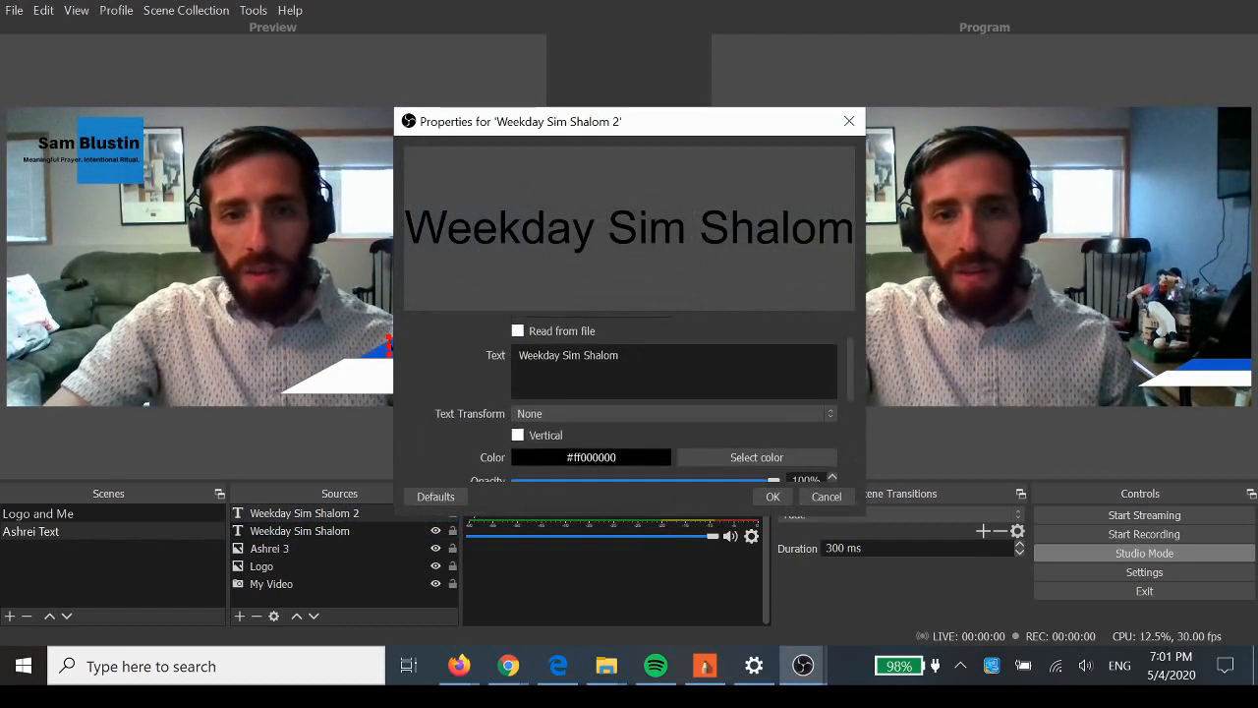
pyautogui.scroll(1, 629, 403)
pyautogui.write('Ahsre')
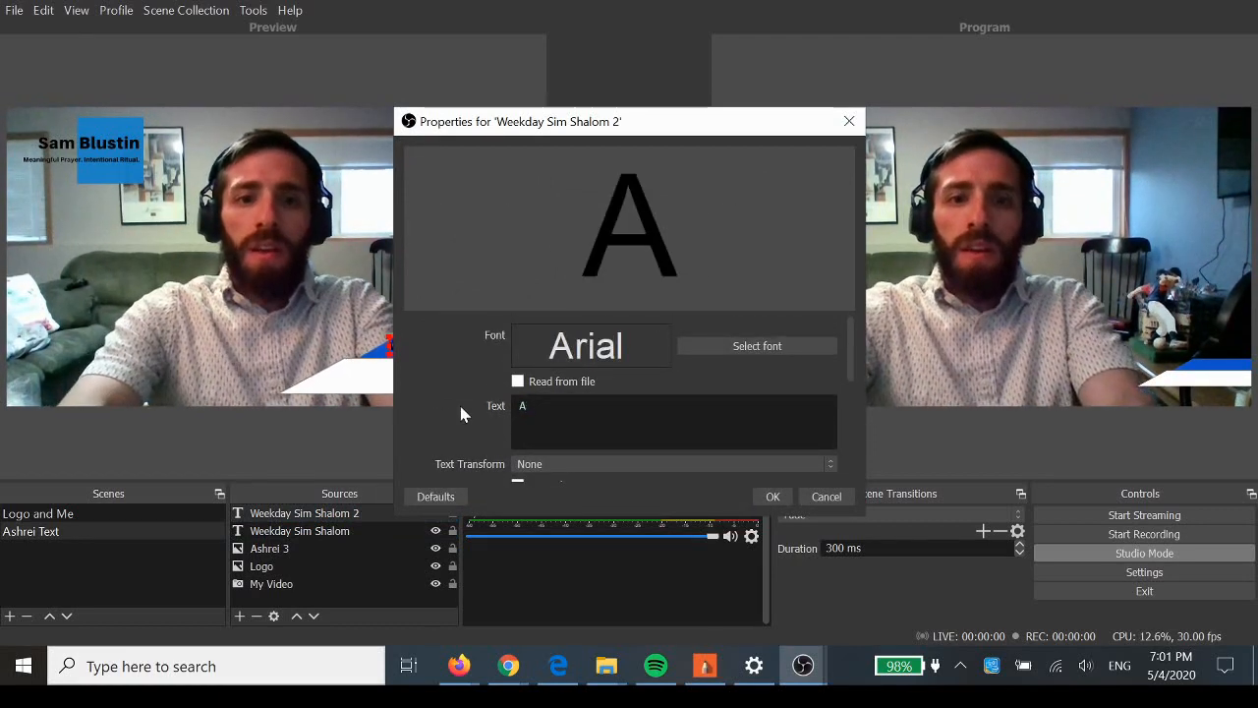
pyautogui.press('BackSpace')
pyautogui.press('BackSpace')
pyautogui.press('BackSpace')
pyautogui.write('shrei ')
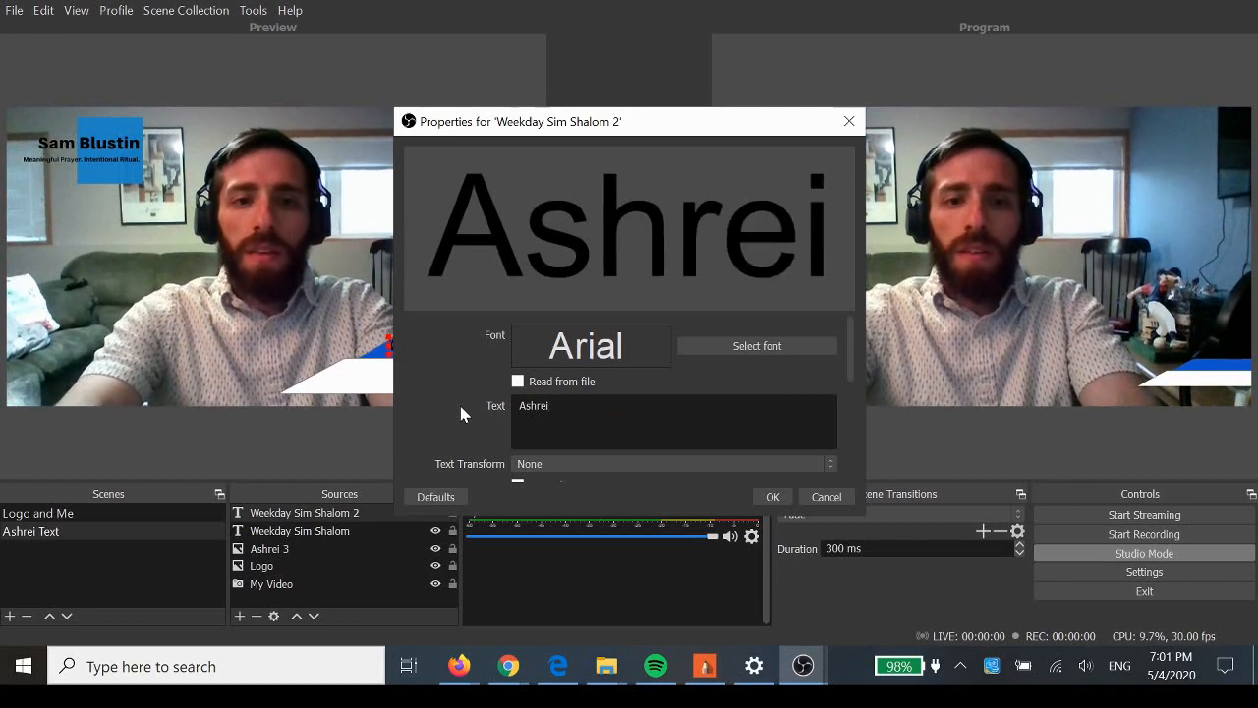
pyautogui.write('pg. 120')
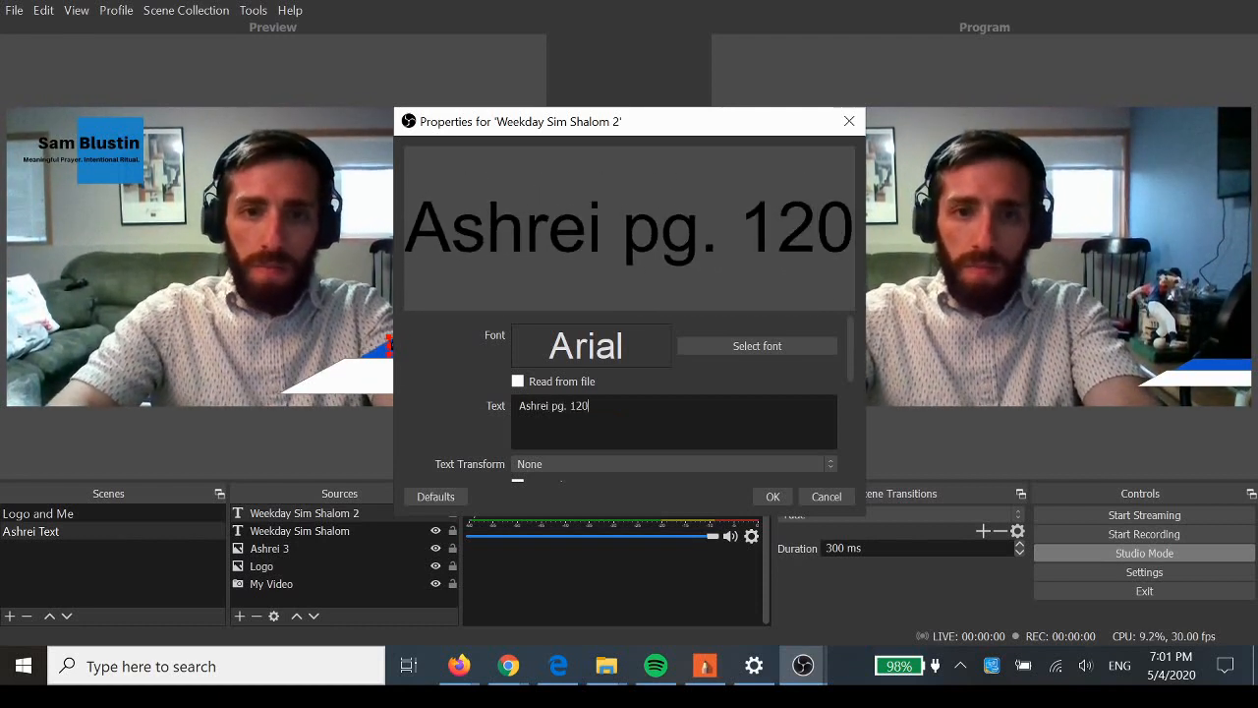
# Step: Capitalize the page abbreviation so the text reads "Ashrei Pg. 120", and accept the properties
pyautogui.press('Left')
pyautogui.press('Left')
pyautogui.press('Left')
pyautogui.press('Left')
pyautogui.press('Left')
pyautogui.press('Left')
pyautogui.press('BackSpace')
pyautogui.write('P')
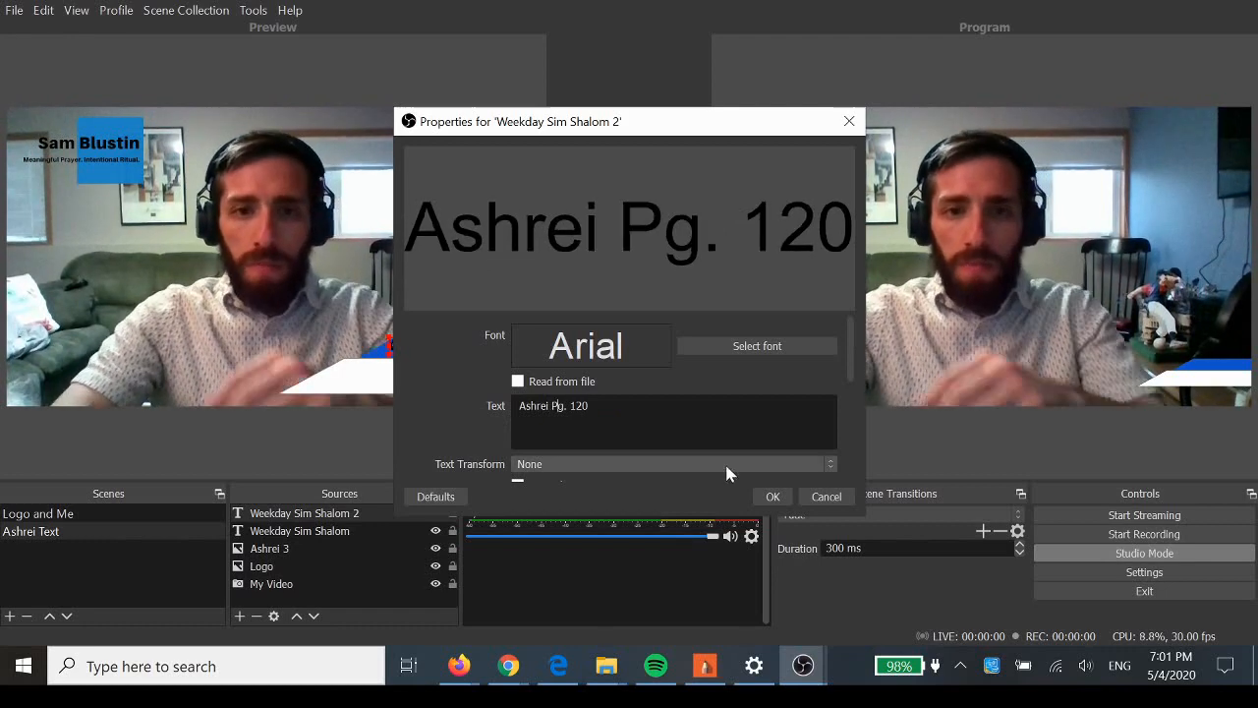
pyautogui.click(773, 497)
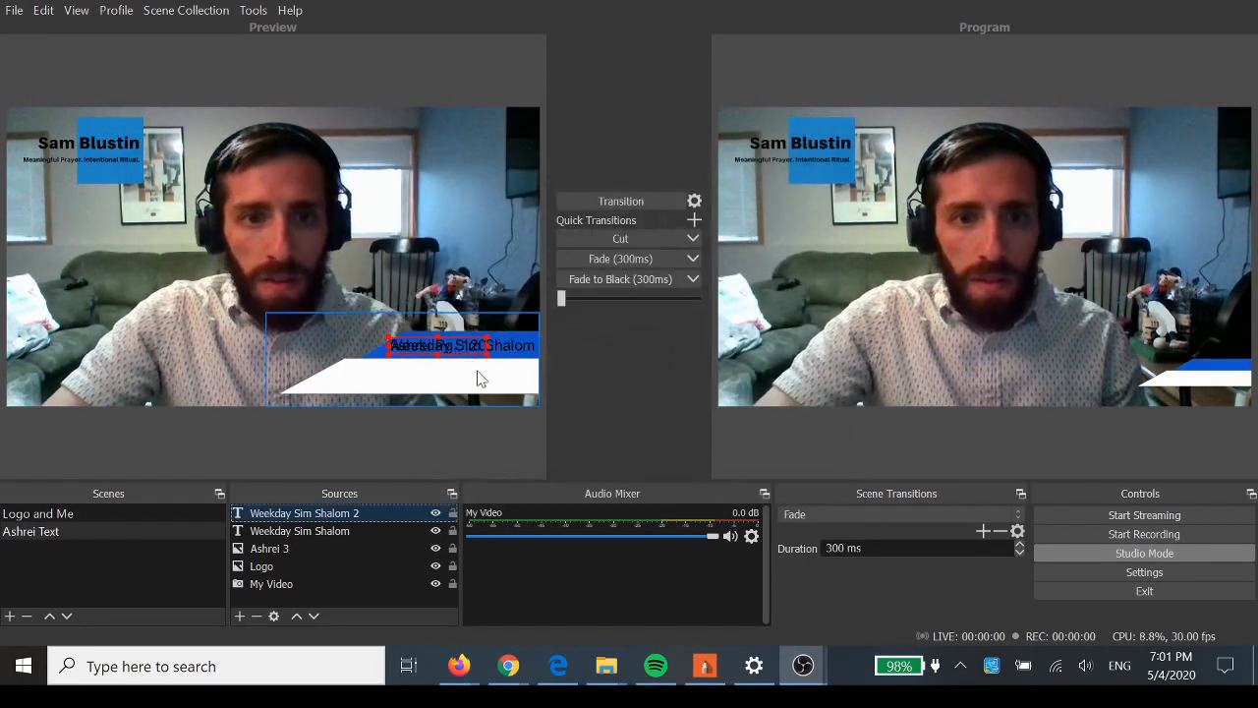
# Step: Place and enlarge the "Ashrei Pg. 120" text on the banner's white stripe, and send the Ashrei Text scene to the program output
pyautogui.moveTo(465, 357); pyautogui.dragTo(478, 381)
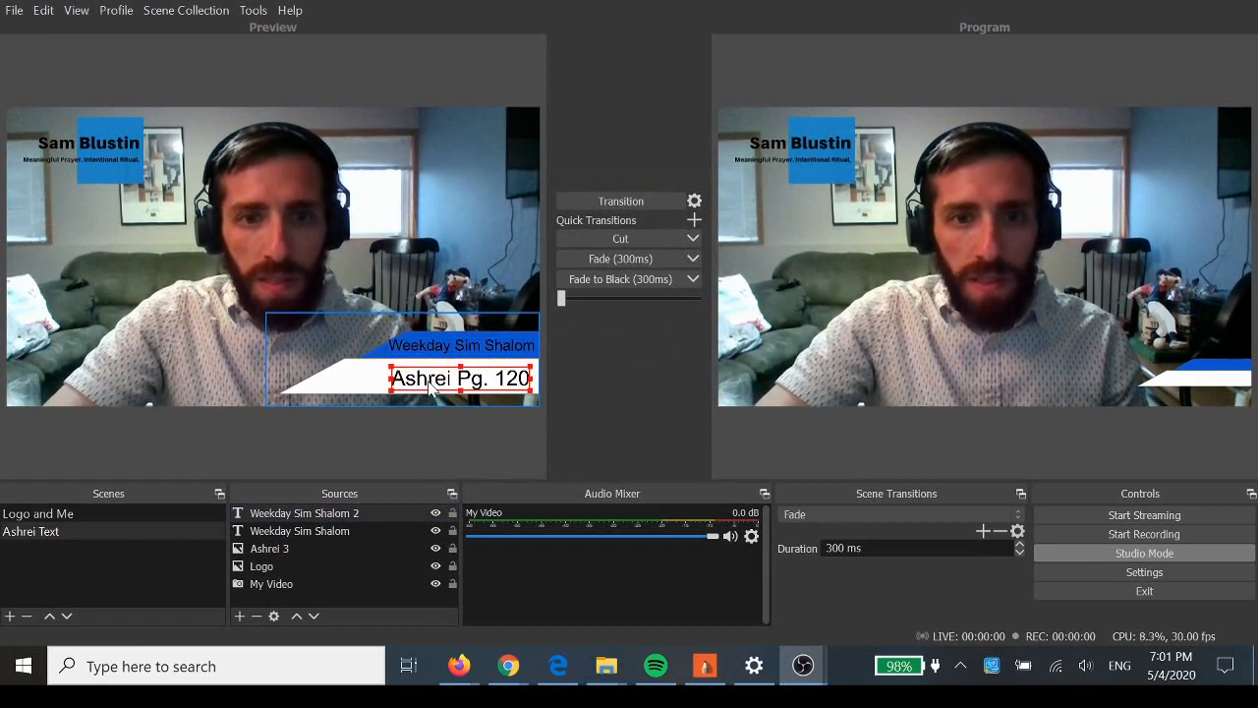
pyautogui.click(439, 438)
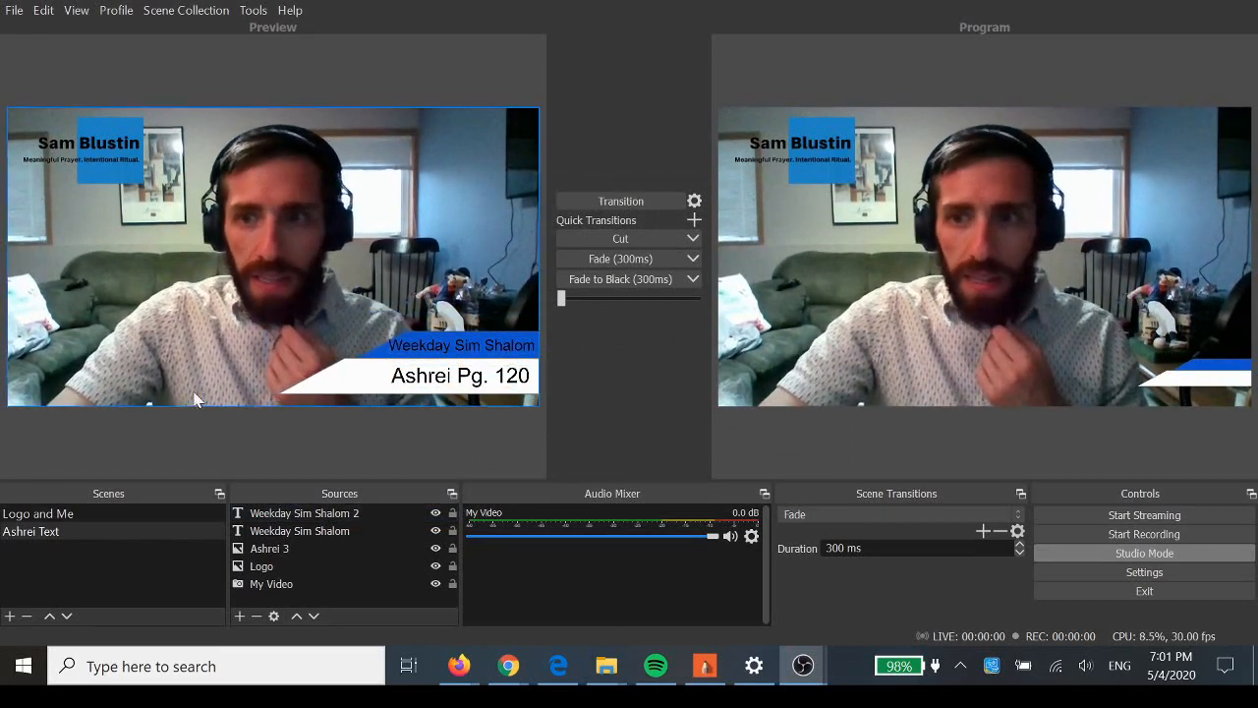
pyautogui.doubleClick(69, 531)
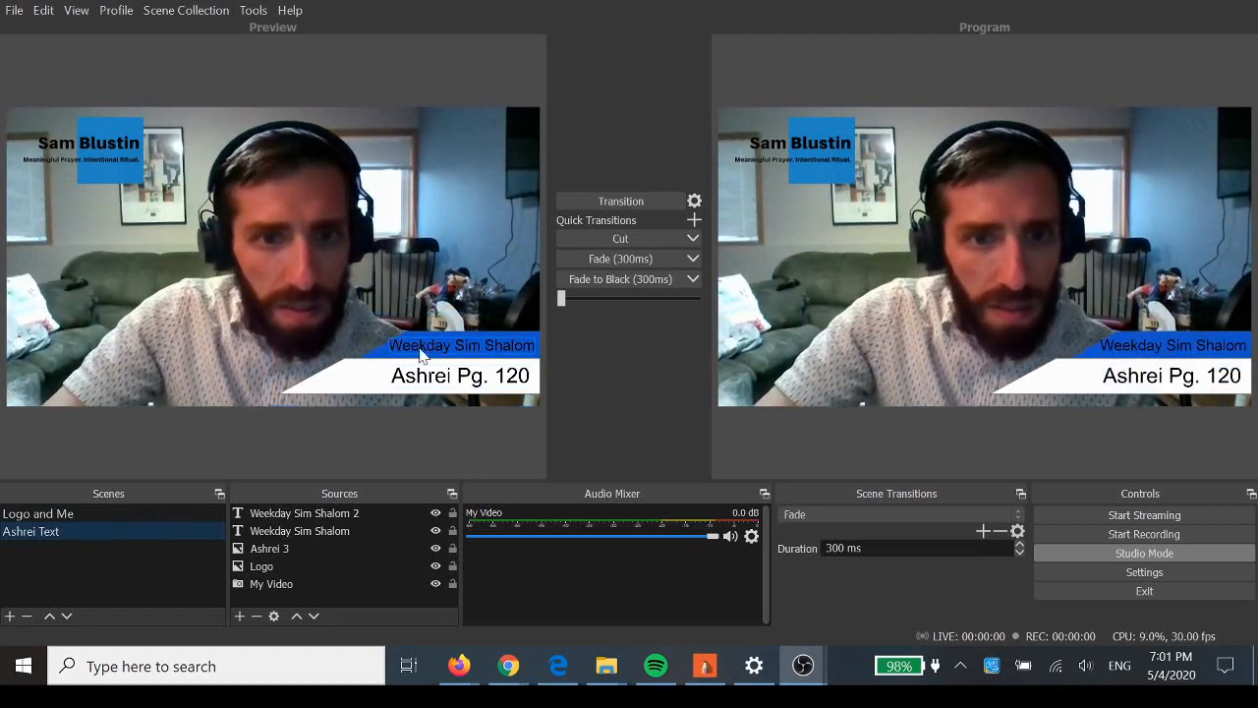
# Step: Enlarge the Ashrei 3 banner slightly toward the left and nudge it down behind the two text lines
pyautogui.click(343, 386)
pyautogui.moveTo(261, 364); pyautogui.dragTo(257, 362)
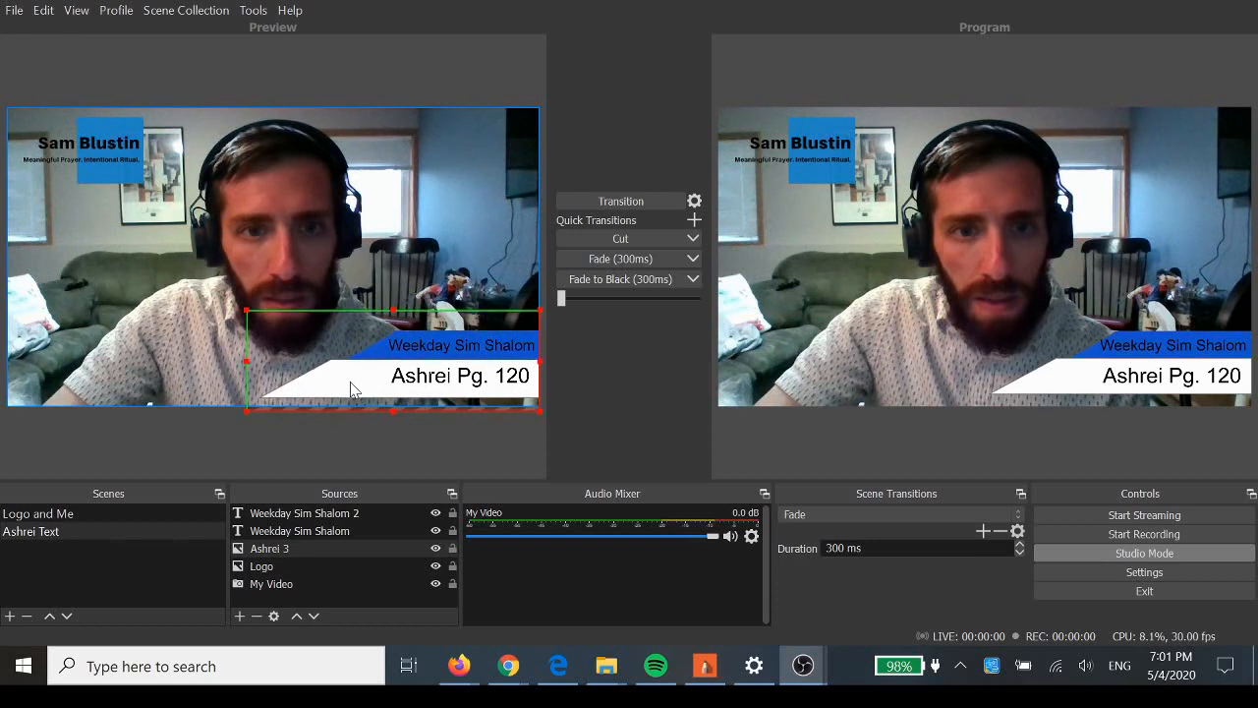
pyautogui.press('Up')
pyautogui.press('Up')
pyautogui.press('Up')
pyautogui.press('Up')
pyautogui.press('Up')
pyautogui.press('Down')
pyautogui.press('Down')
pyautogui.press('Down')
pyautogui.press('Down')
pyautogui.press('Down')
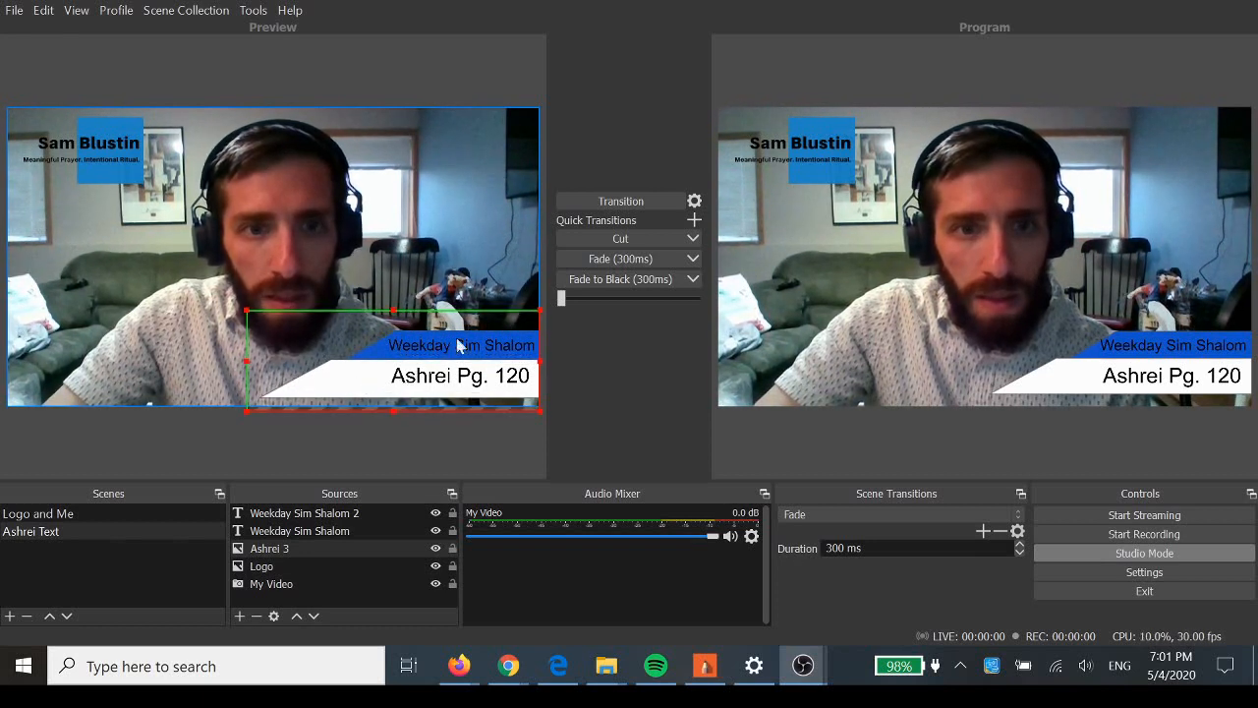
pyautogui.press('Down')
pyautogui.press('Down')
pyautogui.press('Down')
pyautogui.press('Down')
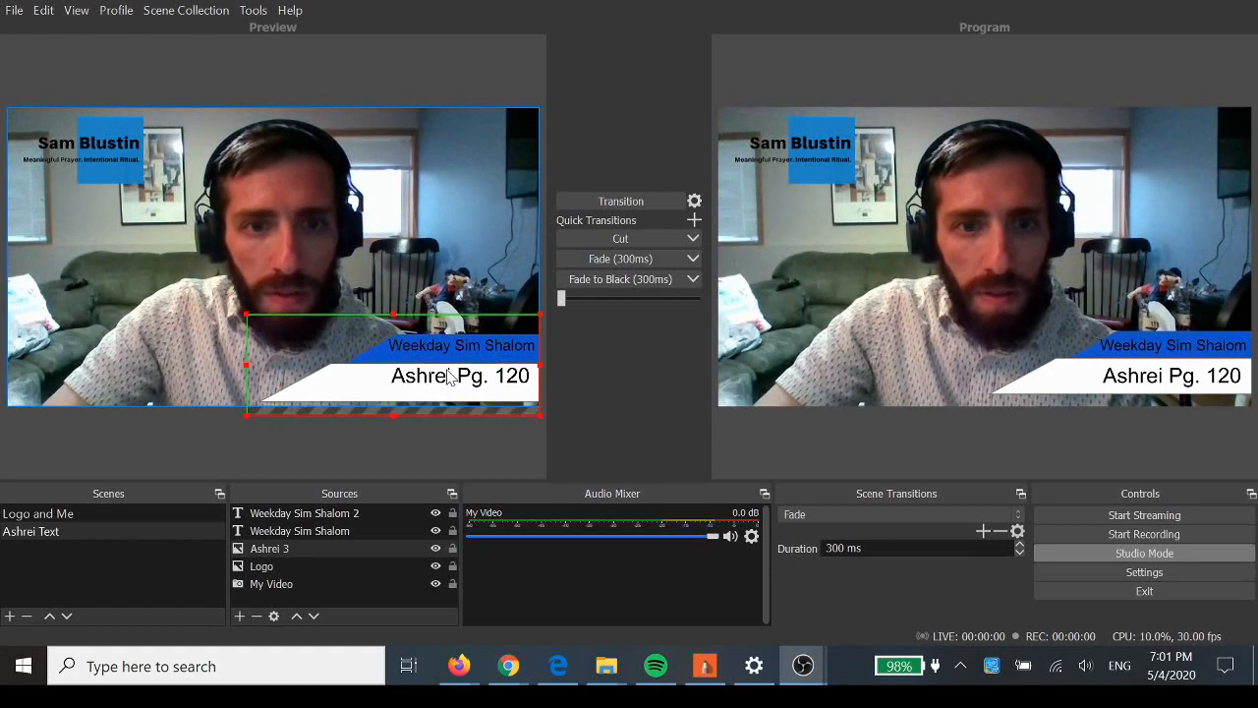
pyautogui.click(235, 344)
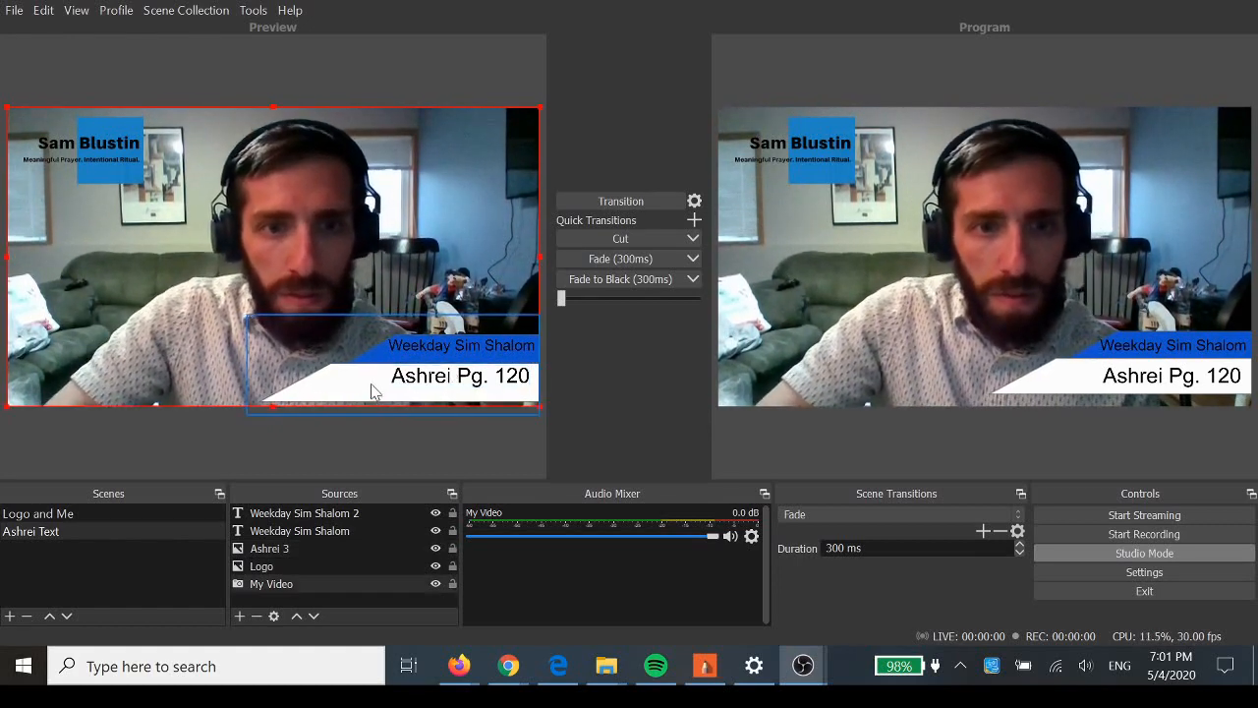
pyautogui.press('Up')
pyautogui.press('Up')
pyautogui.press('Up')
pyautogui.press('Up')
pyautogui.press('Up')
pyautogui.press('Up')
pyautogui.press('Up')
pyautogui.press('Up')
pyautogui.press('Down')
pyautogui.press('Down')
pyautogui.press('Down')
pyautogui.press('Down')
pyautogui.press('Down')
pyautogui.press('Down')
pyautogui.press('Down')
pyautogui.press('Down')
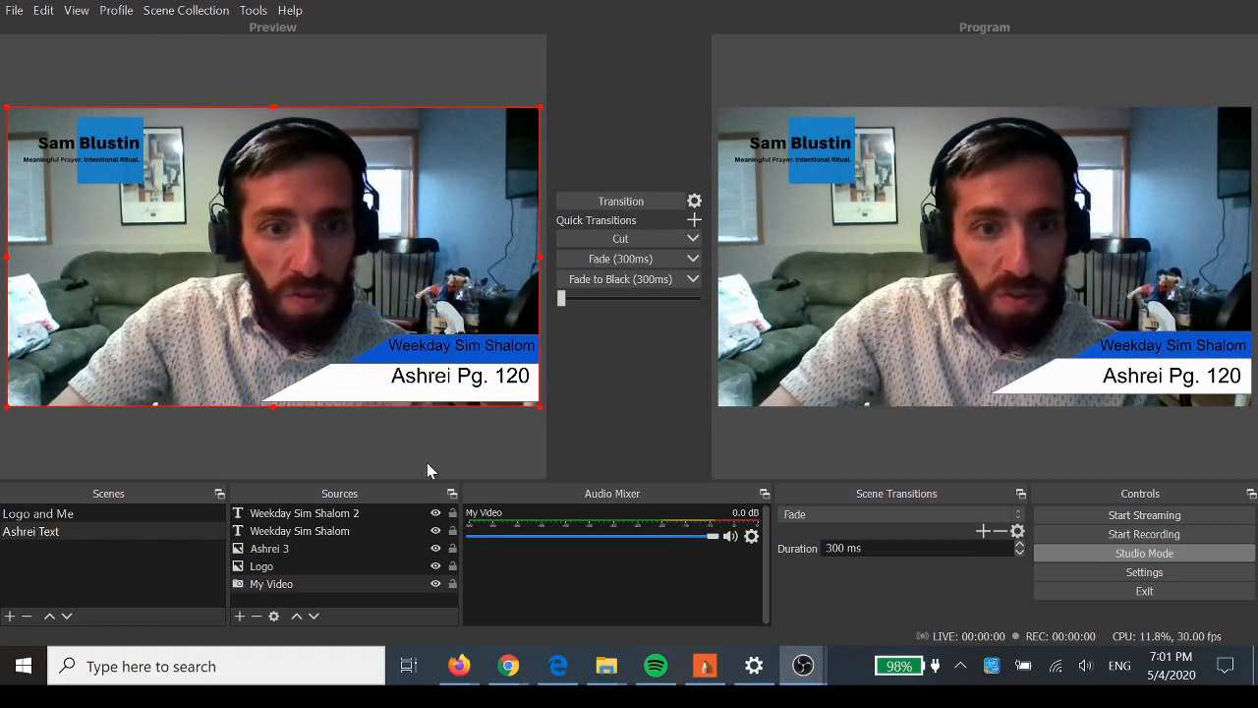
# Step: Shift the Ashrei 3 banner up to align with the frame's lower edge, and lock it together with the My Video and Logo sources
pyautogui.click(452, 584)
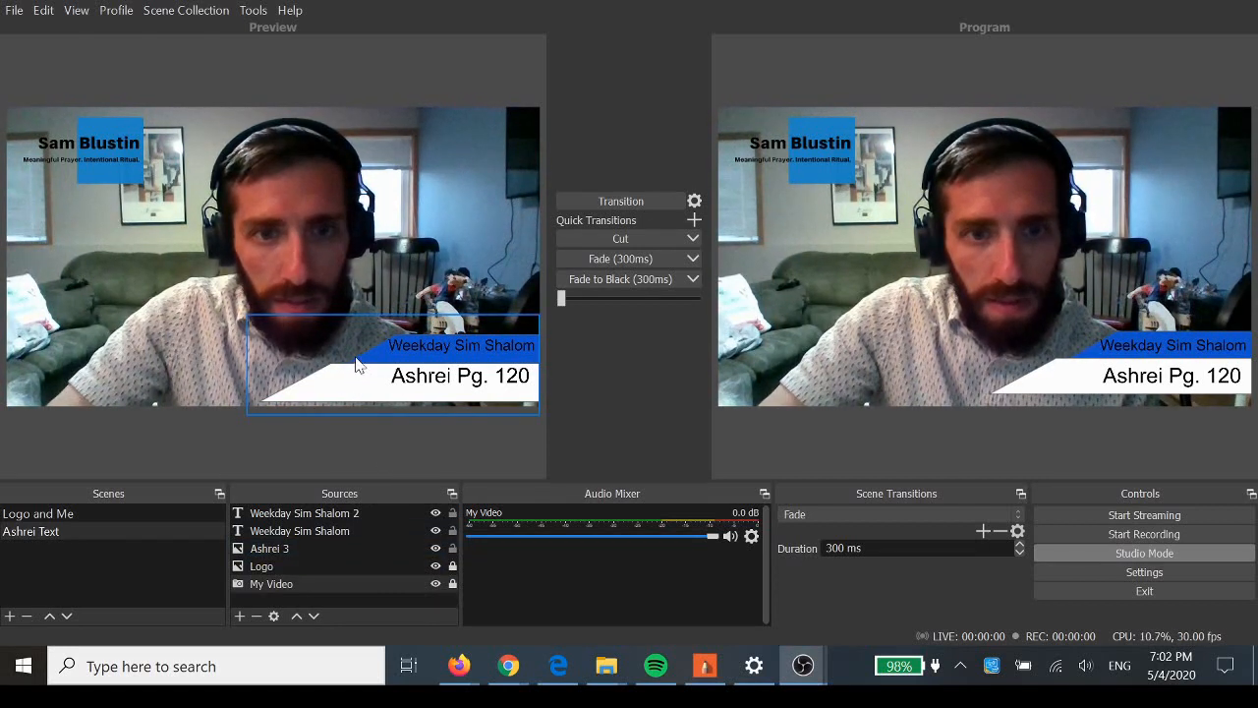
pyautogui.click(261, 392)
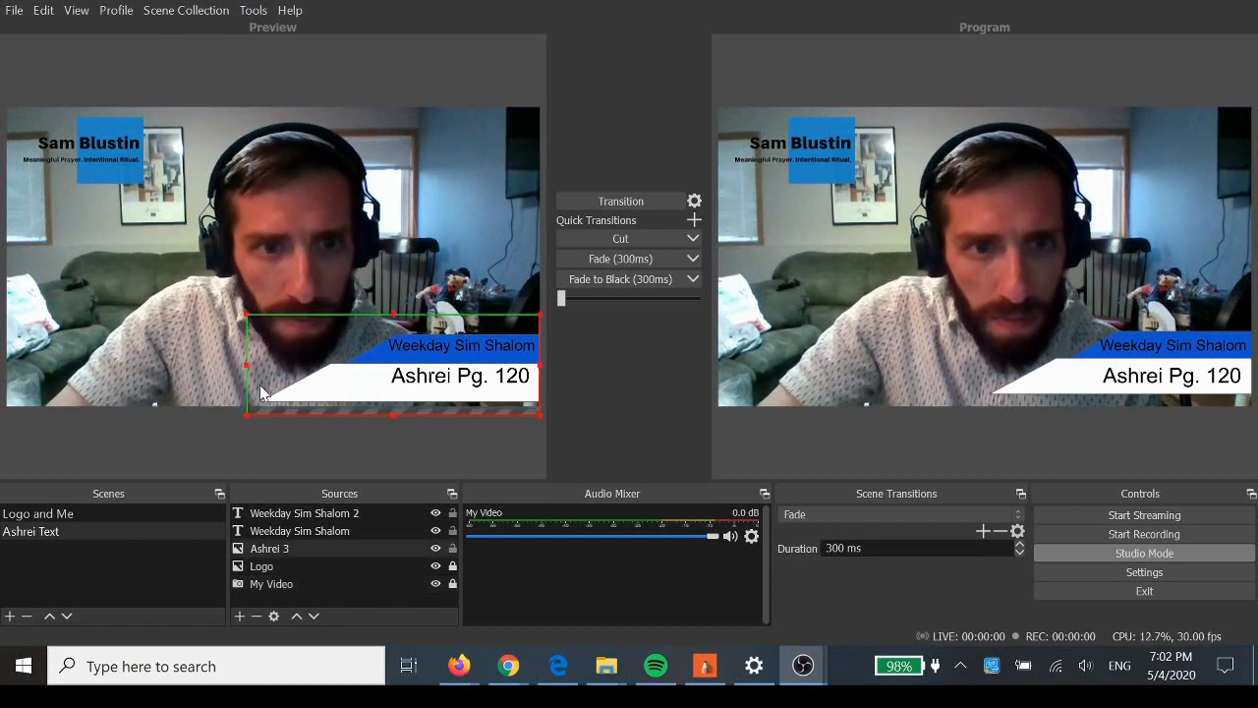
pyautogui.moveTo(351, 394); pyautogui.dragTo(352, 383)
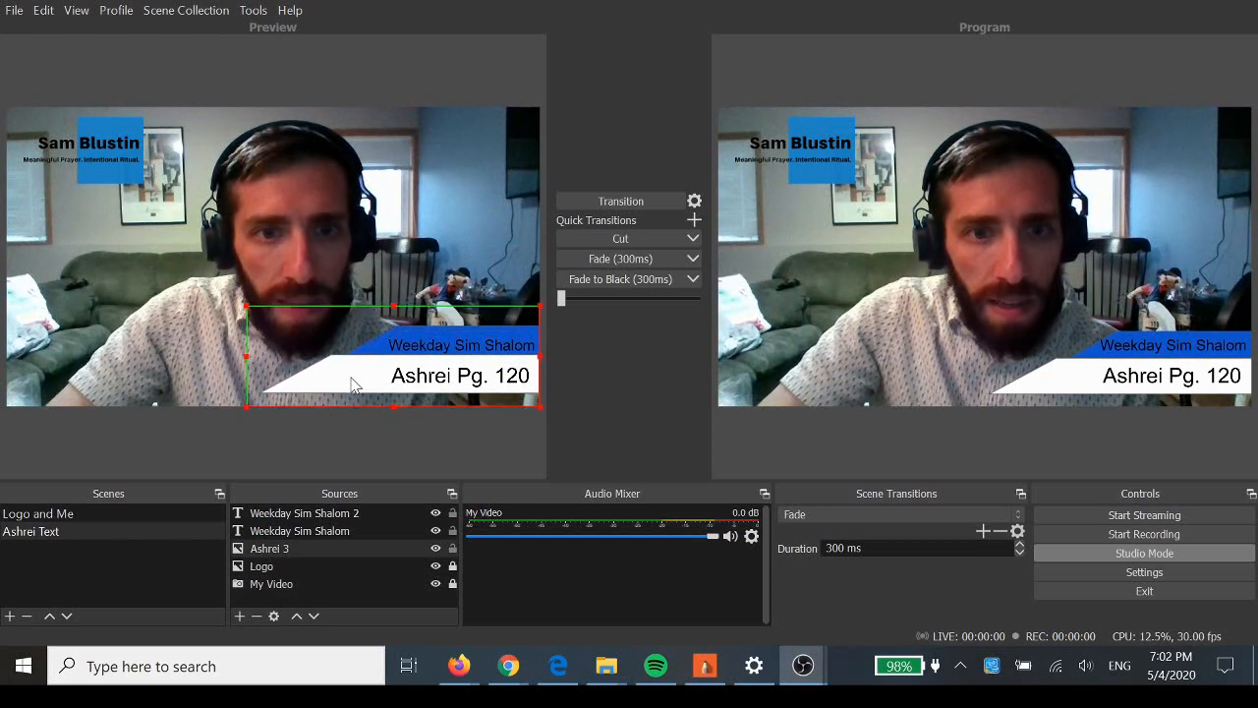
pyautogui.click(452, 548)
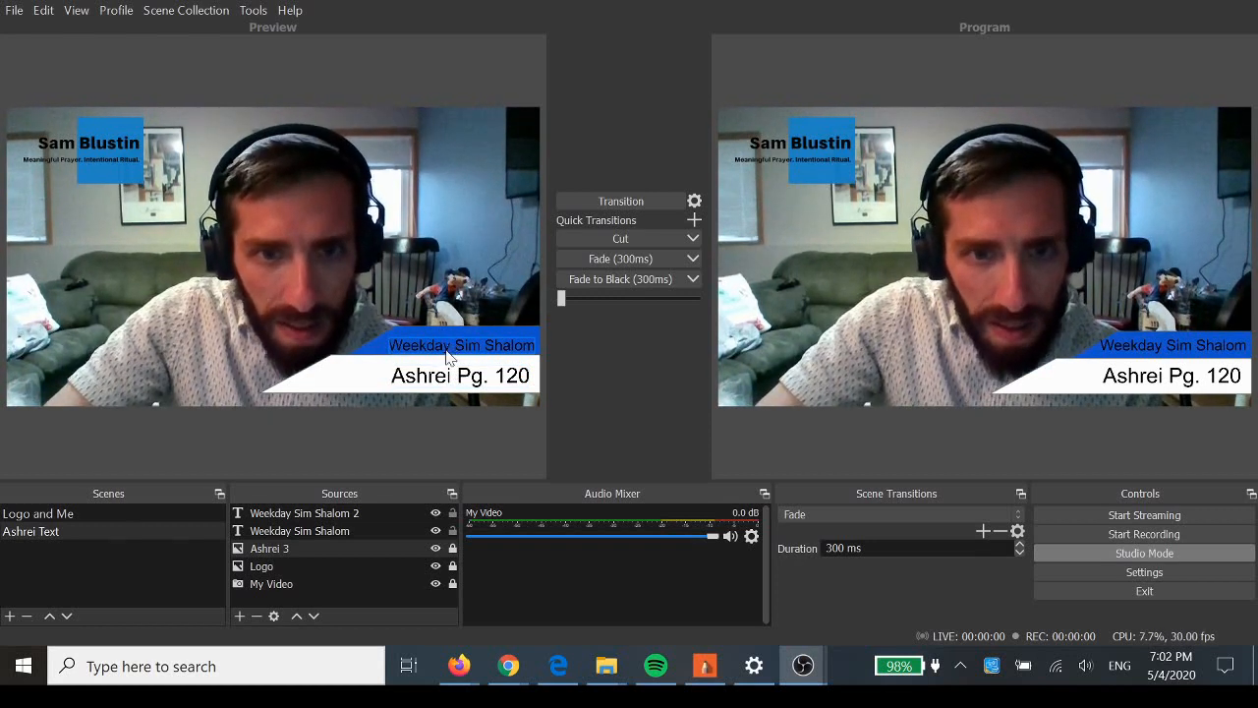
# Step: Move the "Weekday Sim Shalom" text up slightly to center it on the blue stripe, and lock its source
pyautogui.moveTo(446, 352); pyautogui.dragTo(451, 342)
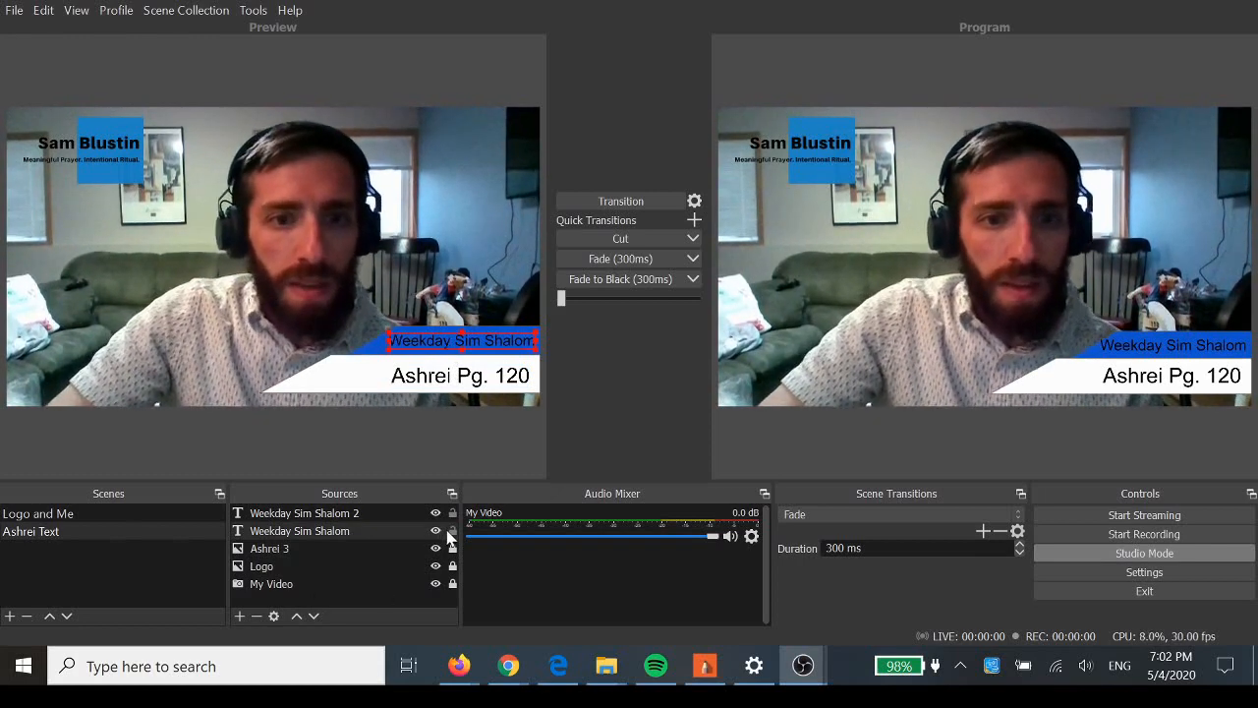
# Step: Rename the "Weekday Sim Shalom 2" text source in the Ashrei Text scene as "Ashrei Page"
pyautogui.click(350, 512)
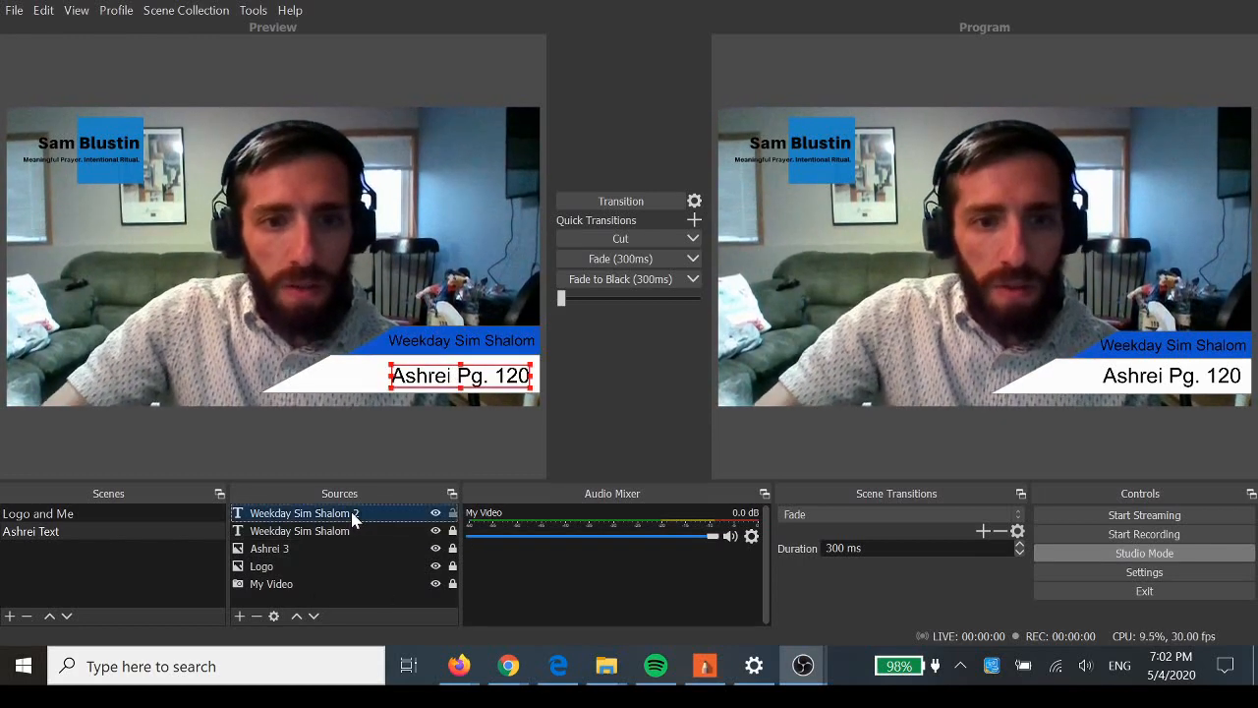
pyautogui.rightClick(352, 513)
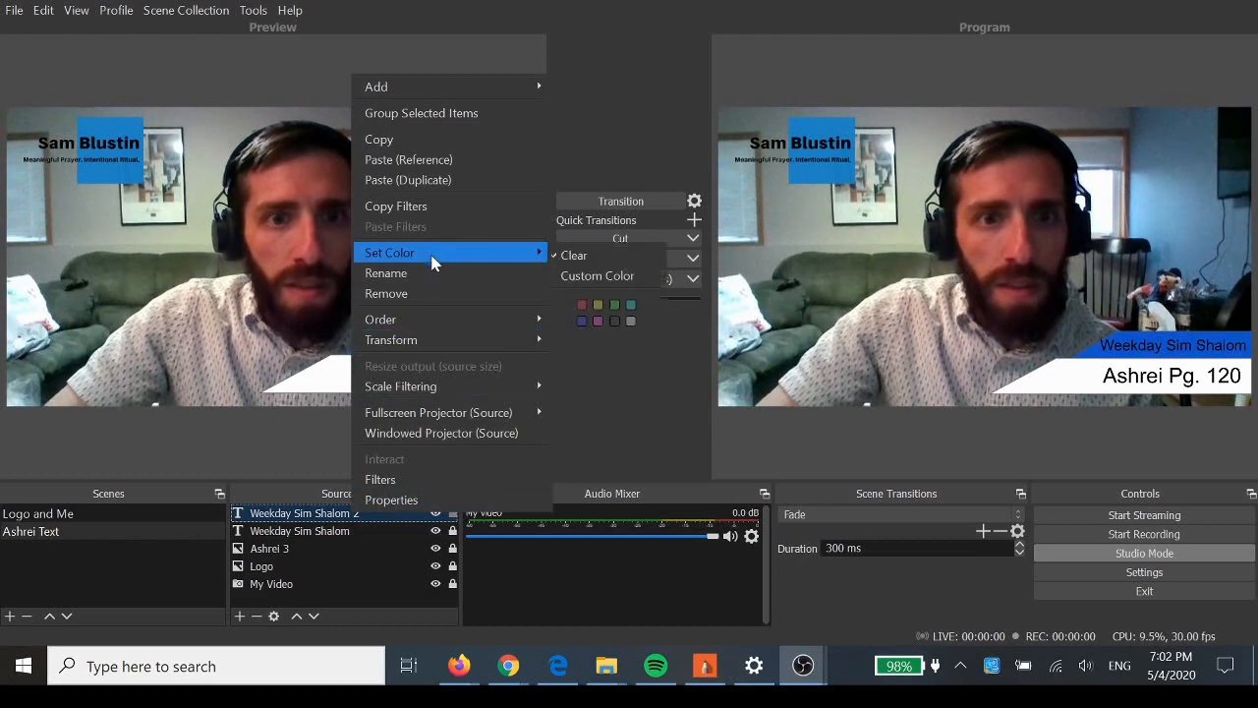
pyautogui.click(412, 283)
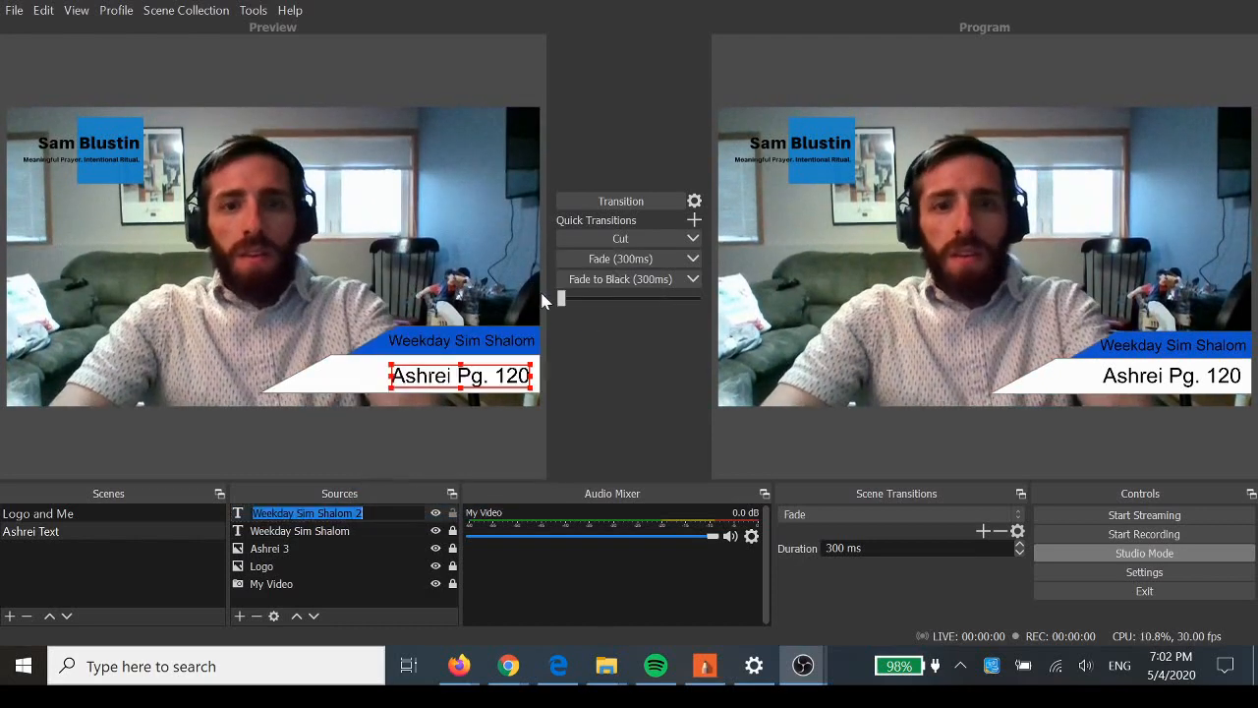
pyautogui.write('A')
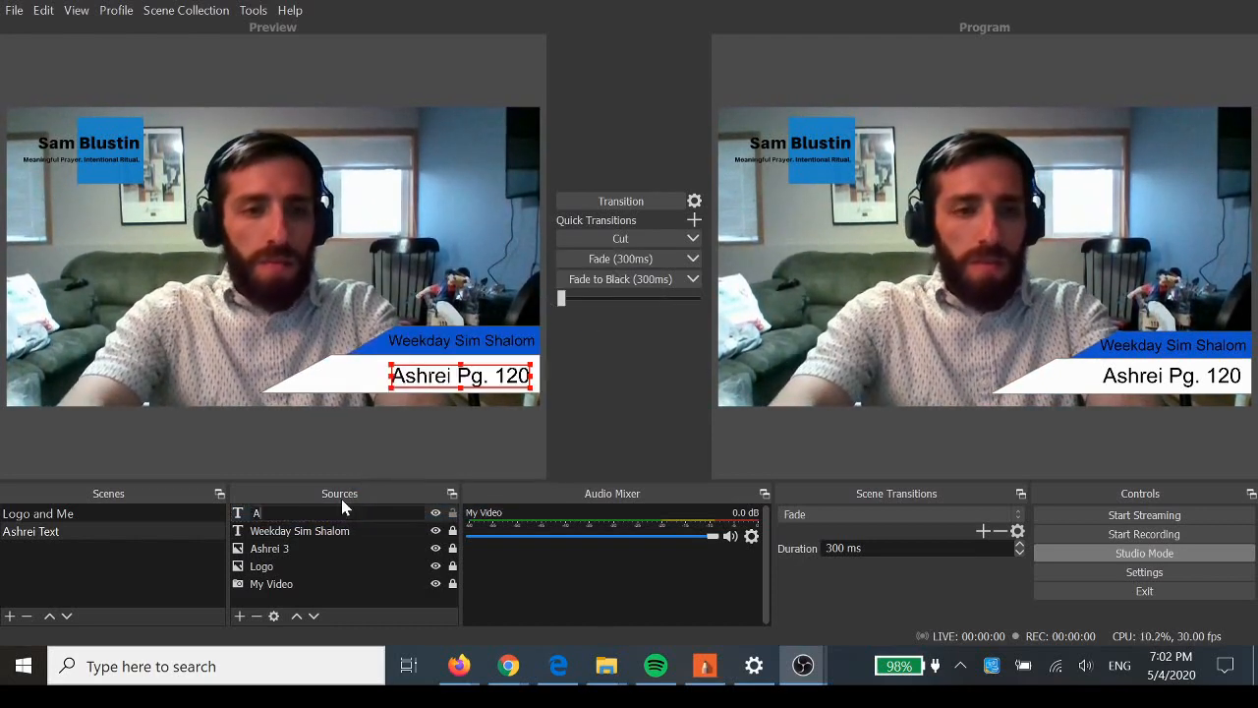
pyautogui.write('shrei Page')
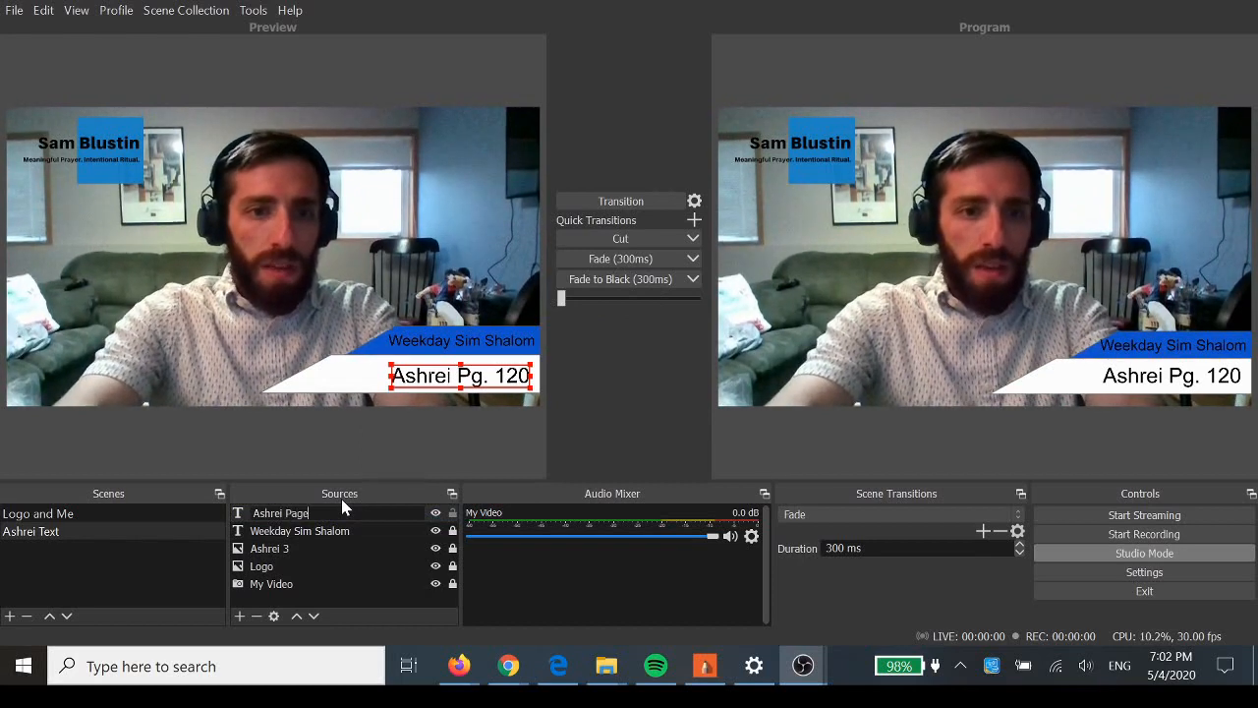
pyautogui.press('Return')
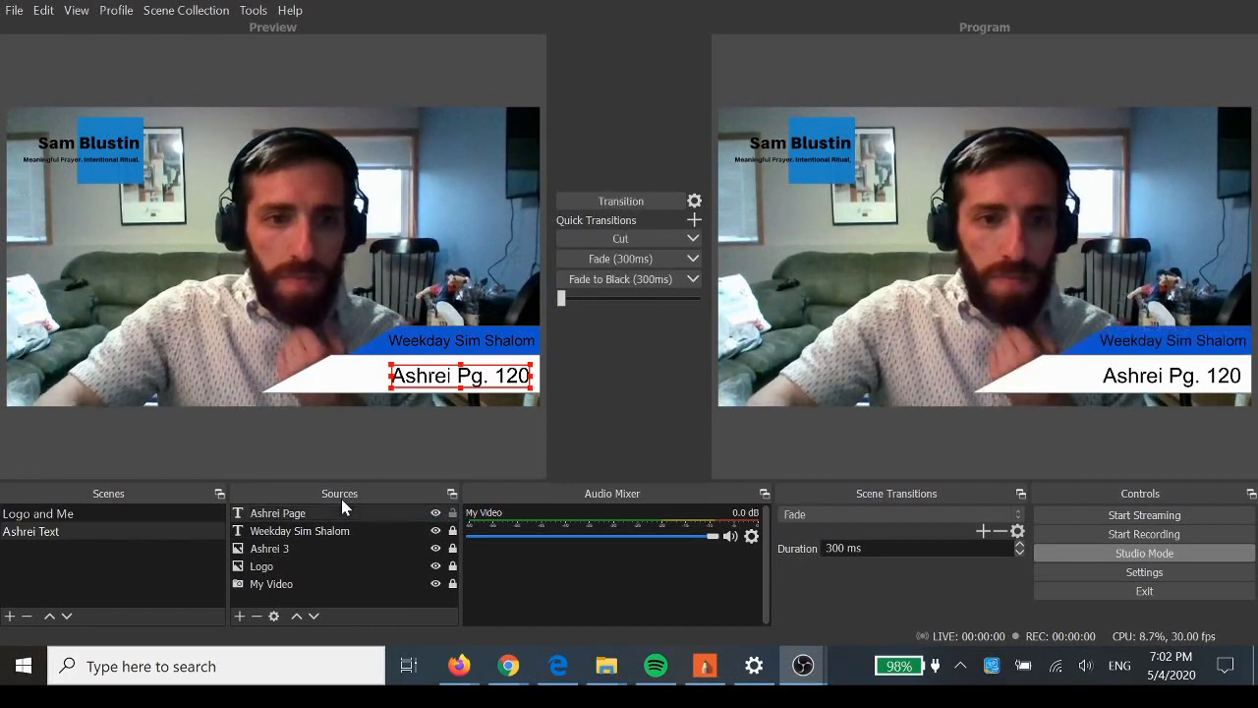
# Step: Rename the "Ashrei 3" banner image source as "Page Image"
pyautogui.rightClick(274, 551)
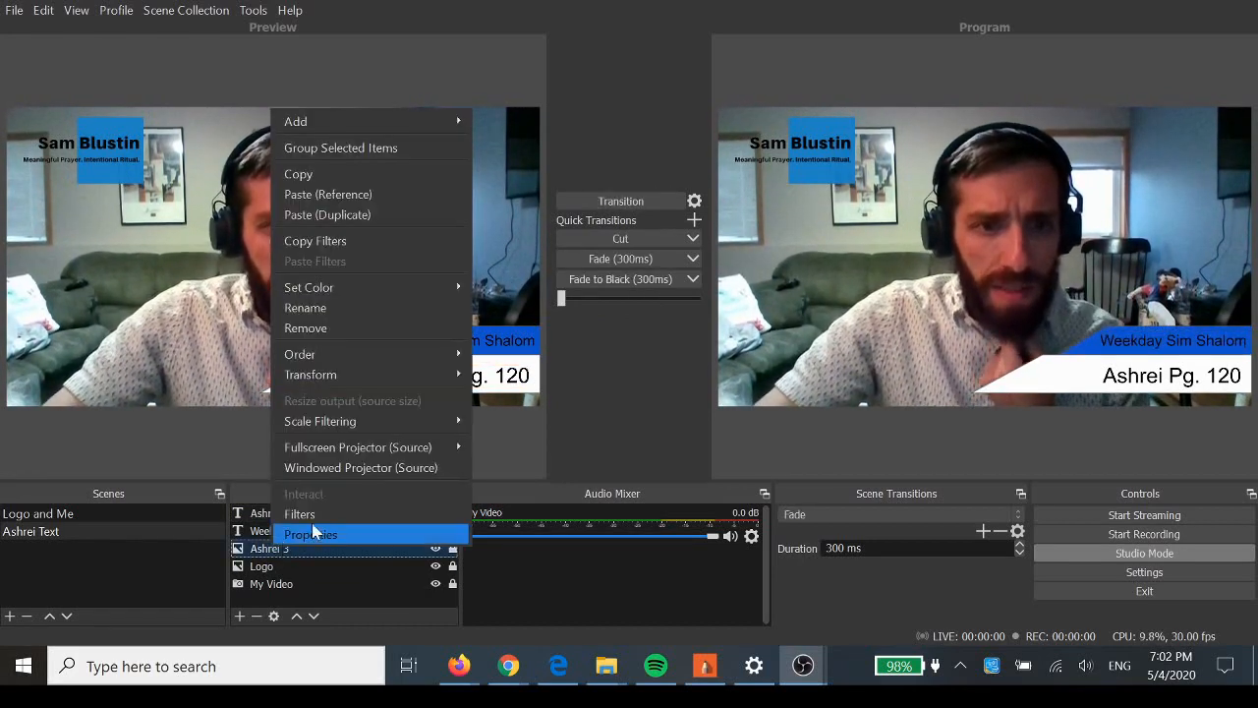
pyautogui.click(324, 308)
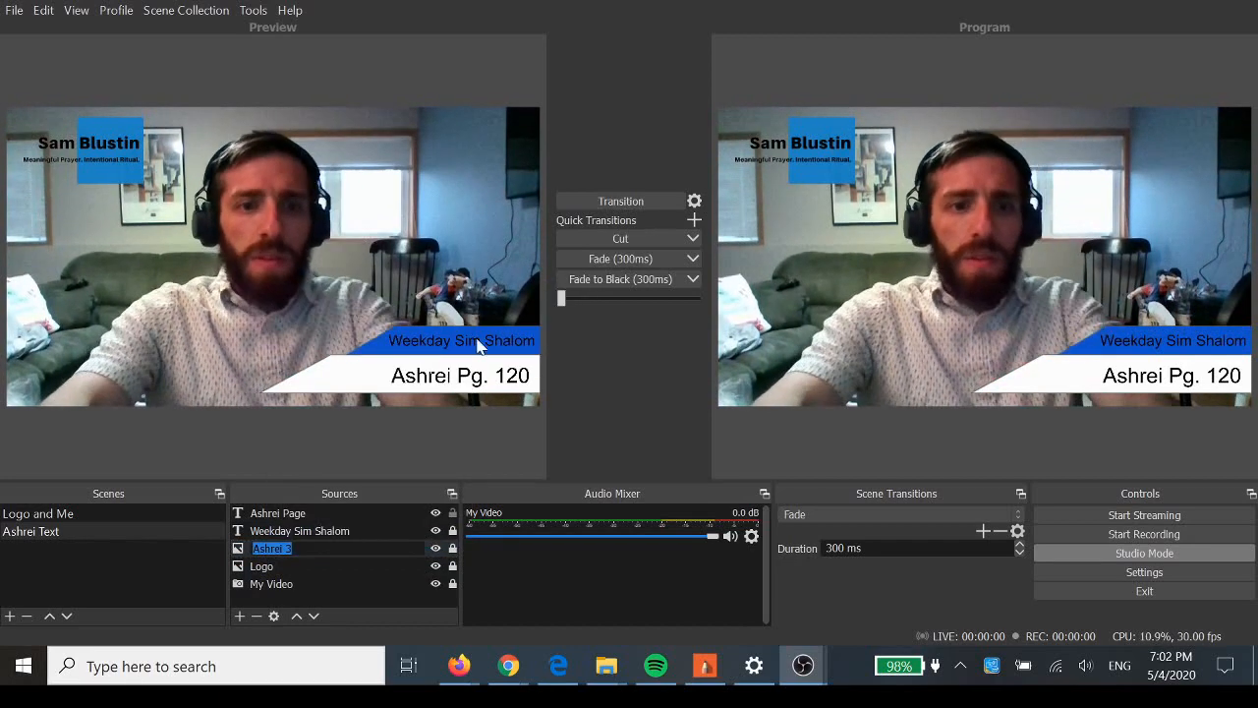
pyautogui.write('Page 1mag')
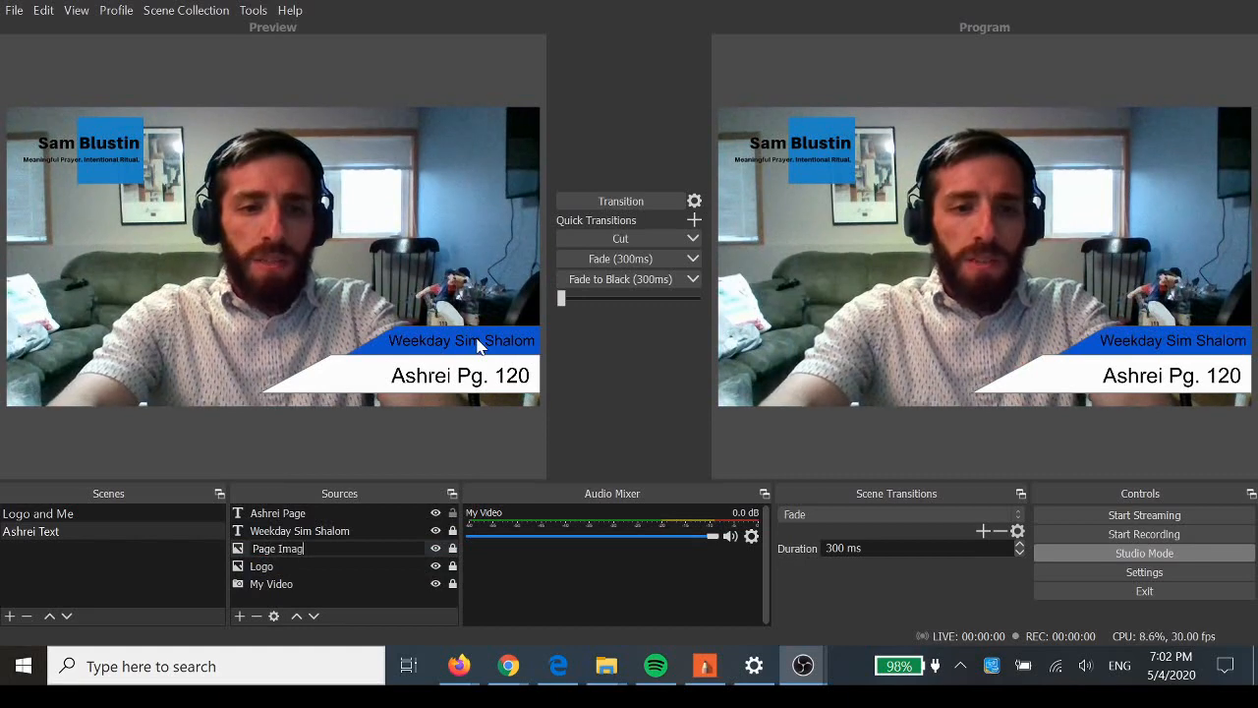
pyautogui.write('e')
pyautogui.press('Return')
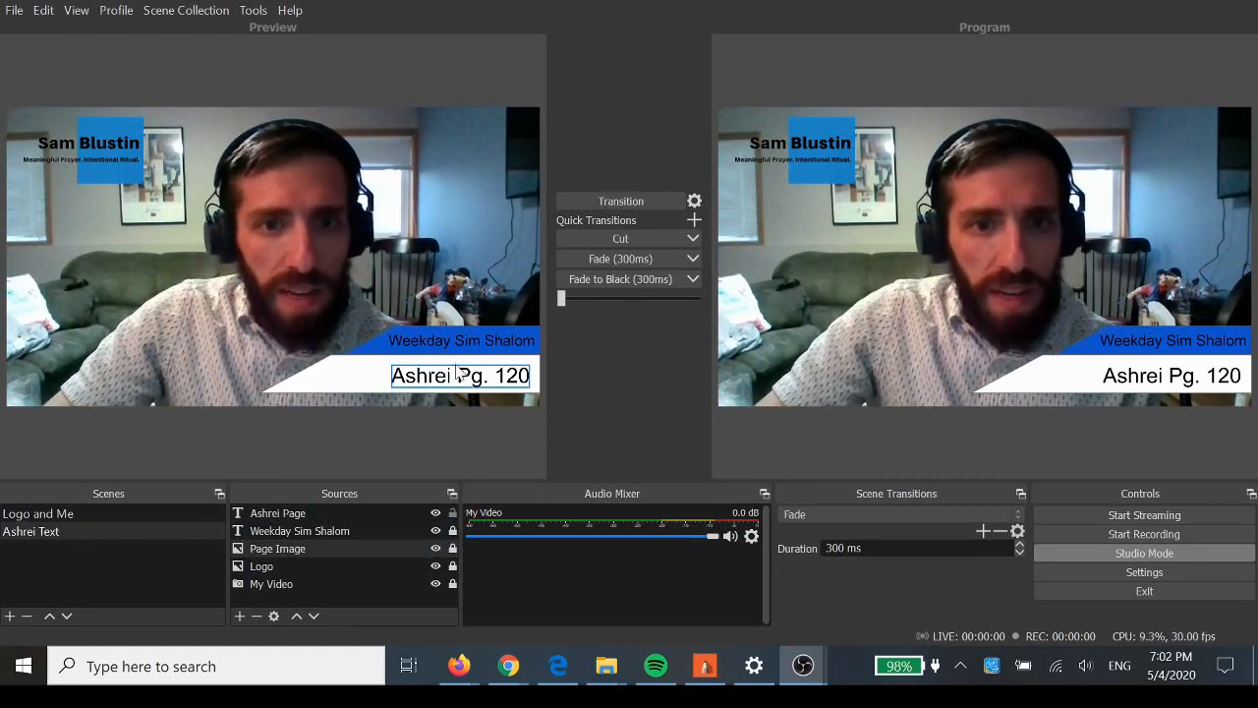
# Step: Duplicate the Ashrei Text scene under the name "Kaddish Yatom"
pyautogui.click(45, 534)
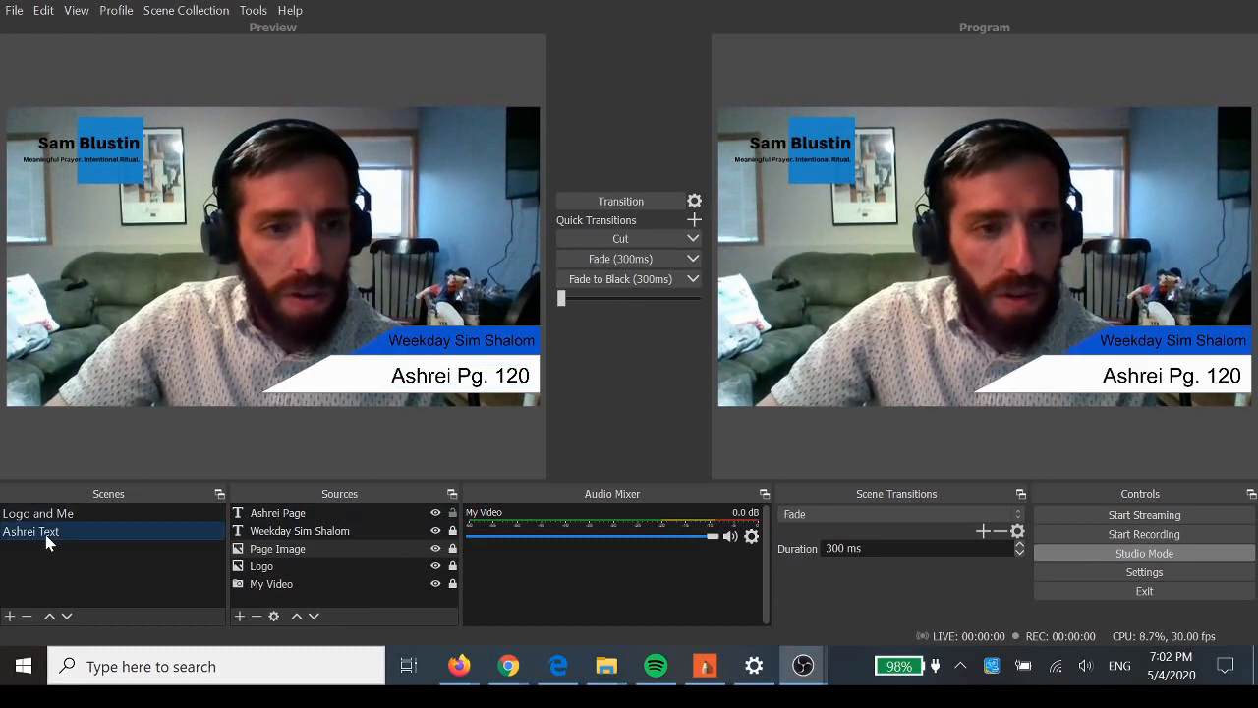
pyautogui.rightClick(37, 532)
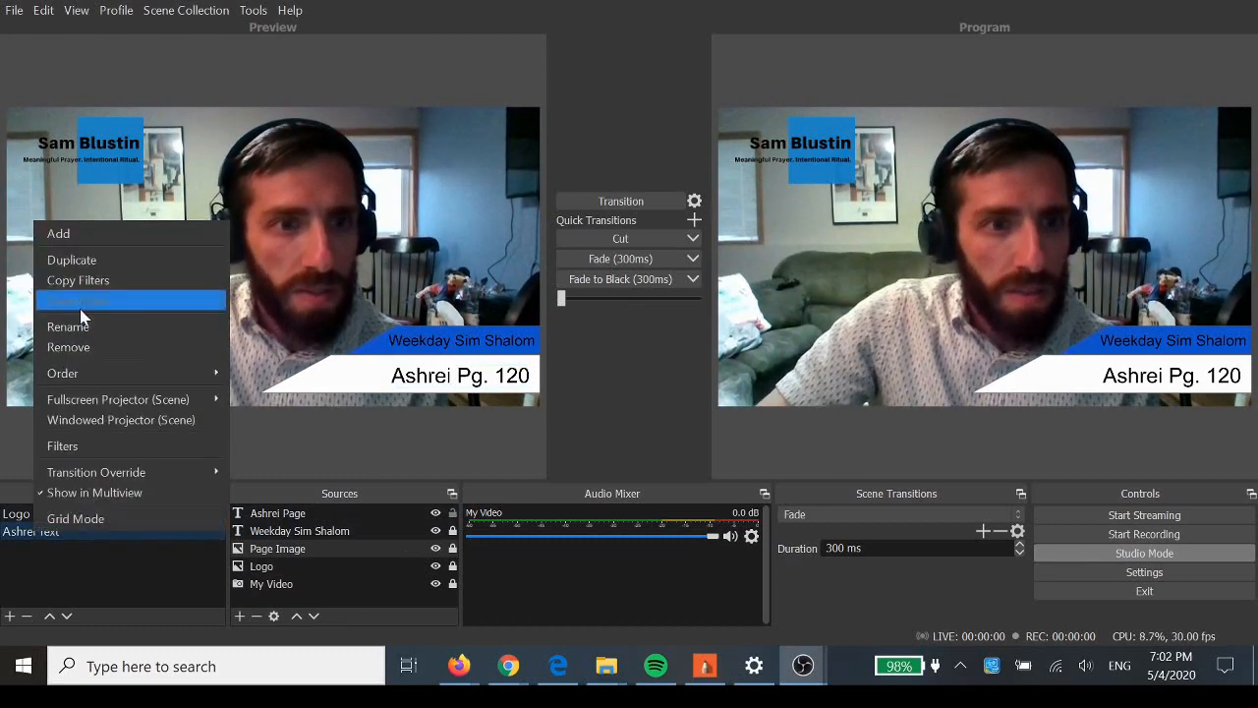
pyautogui.click(75, 261)
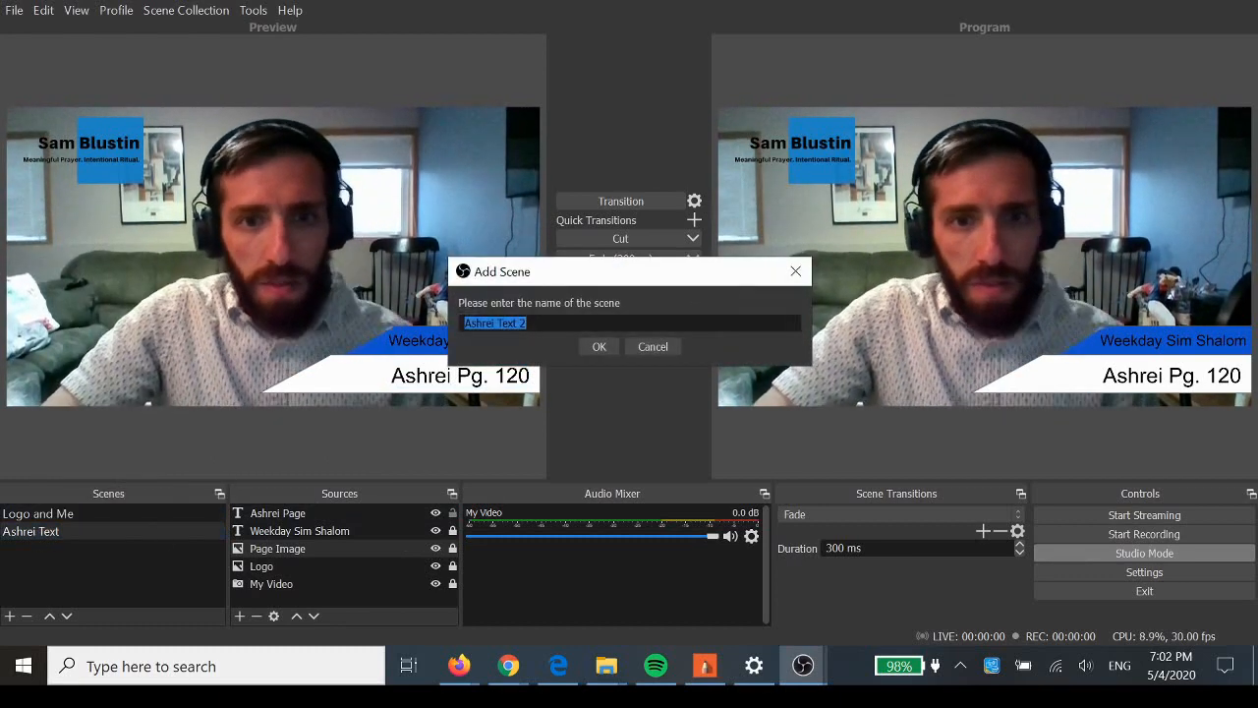
pyautogui.write('Kaddish Yatom')
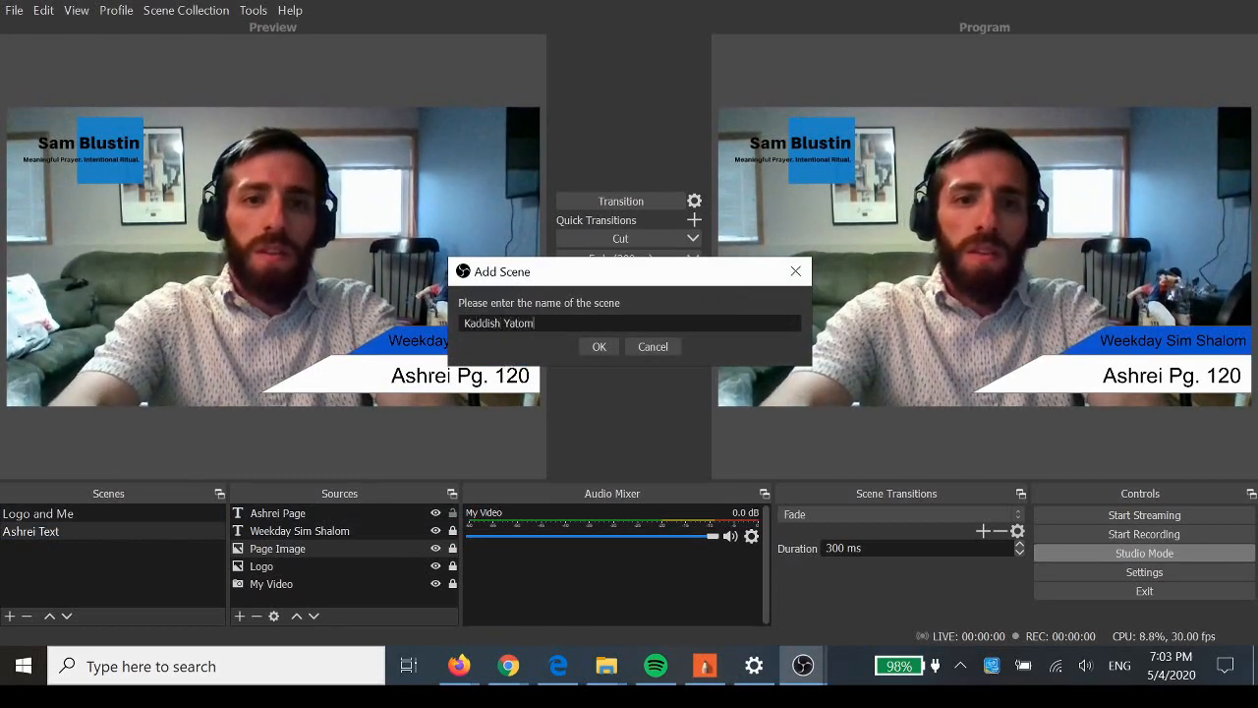
pyautogui.press('Return')
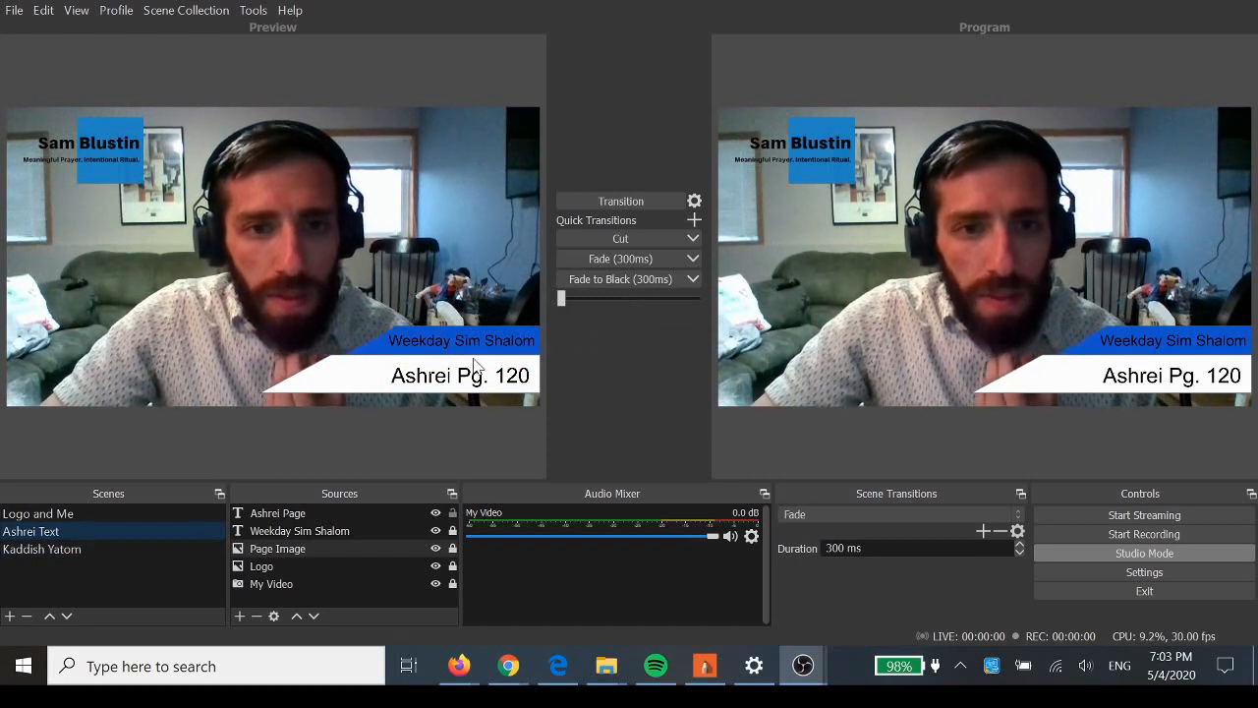
# Step: In the Kaddish Yatom scene, copy the Ashrei Page text source and paste it as an independent duplicate
pyautogui.click(136, 552)
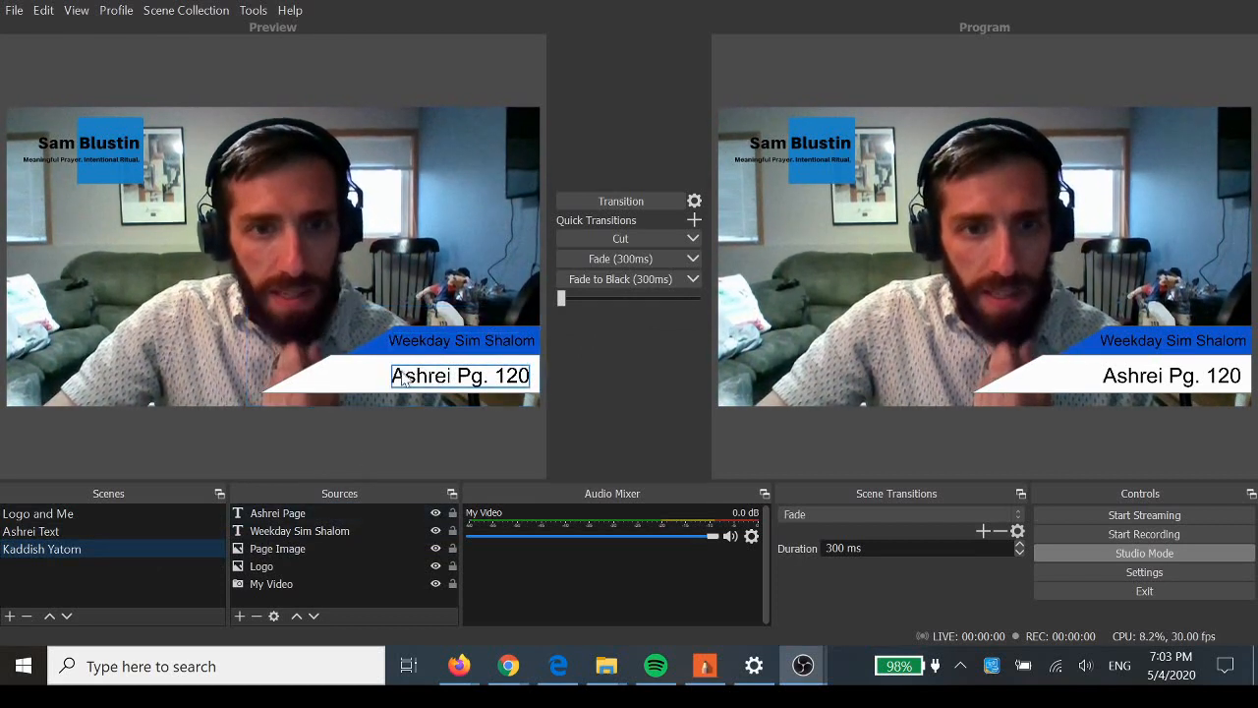
pyautogui.click(315, 519)
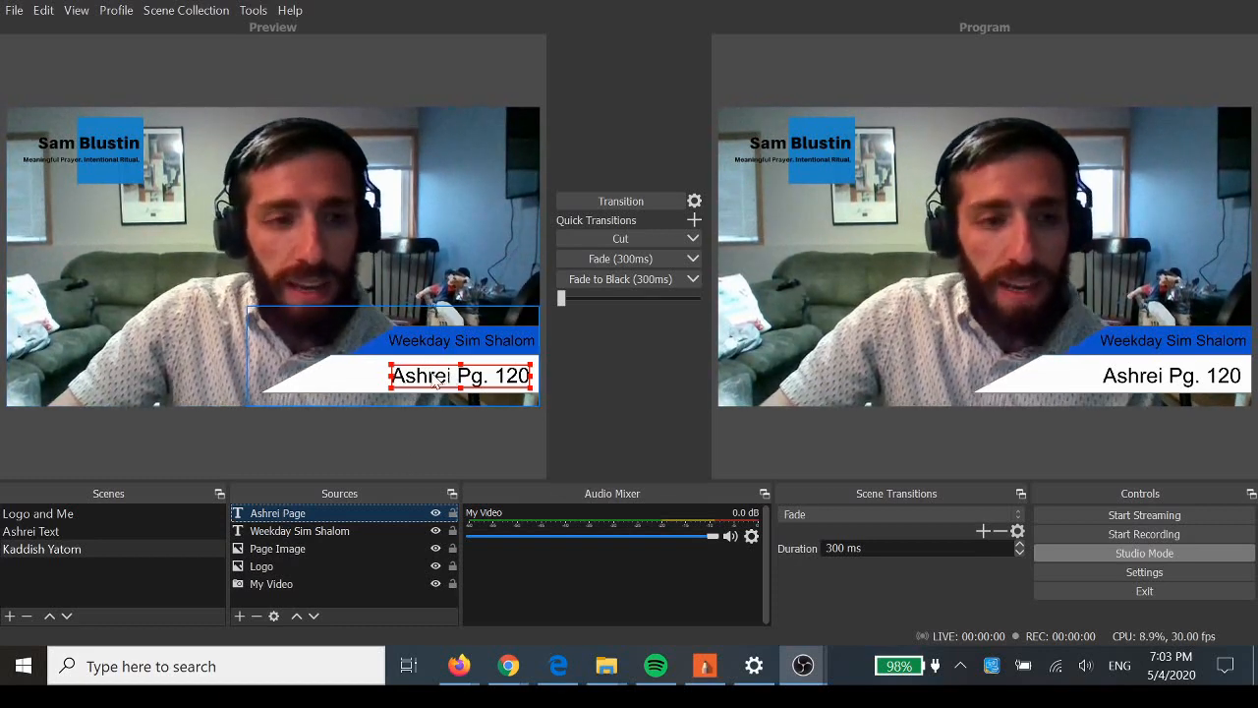
pyautogui.click(61, 548)
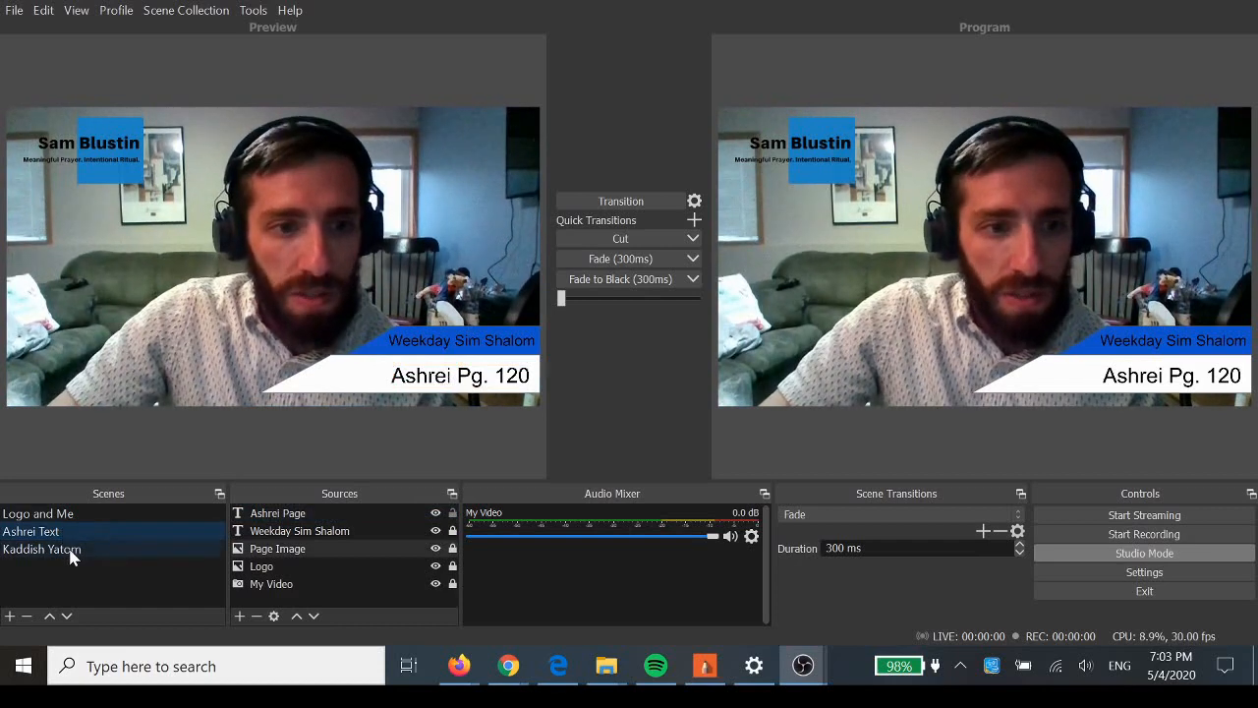
pyautogui.click(268, 515)
pyautogui.rightClick(269, 515)
pyautogui.click(318, 141)
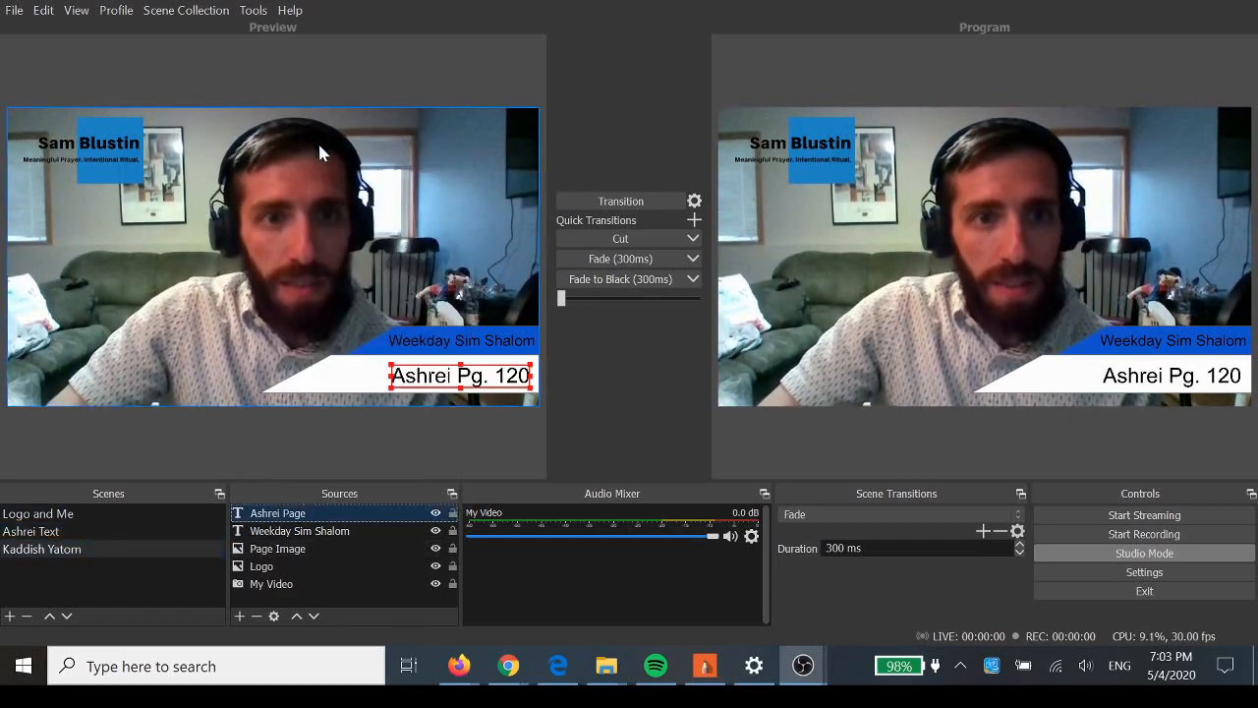
pyautogui.click(319, 586)
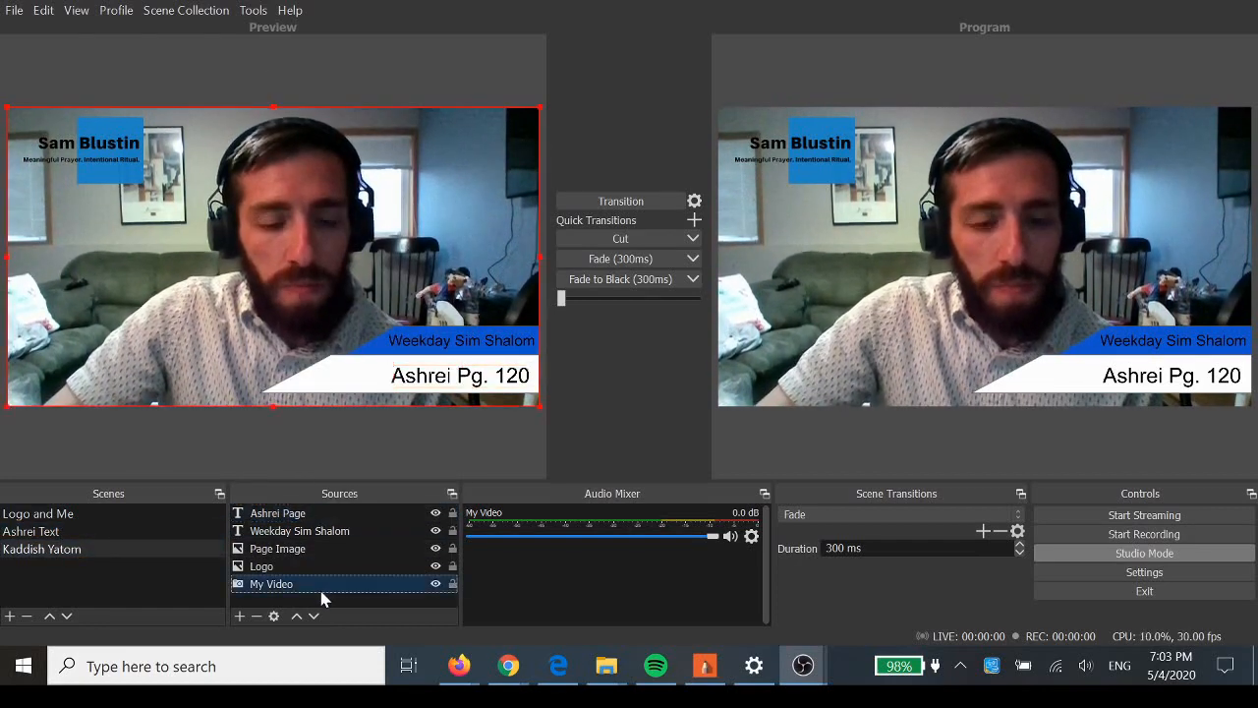
pyautogui.rightClick(318, 585)
pyautogui.click(393, 213)
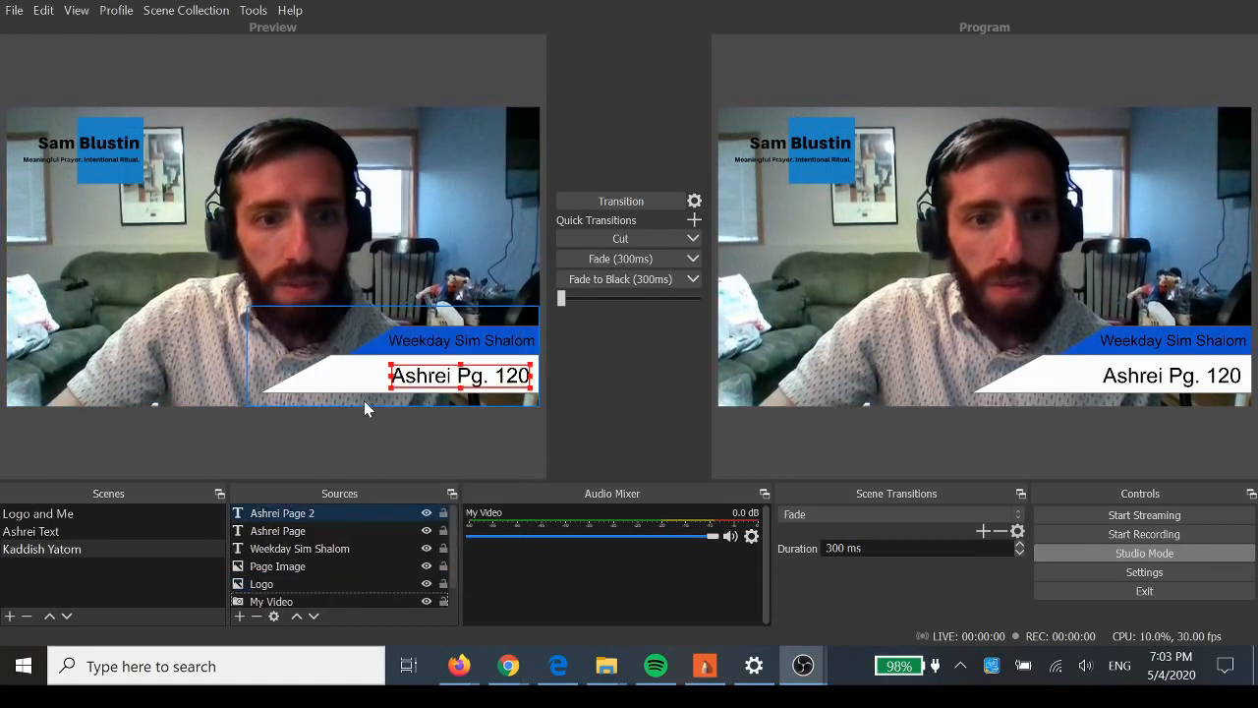
# Step: Remove the original Ashrei Page source from the Kaddish Yatom scene, and check the Ashrei Text scene's sources
pyautogui.click(289, 531)
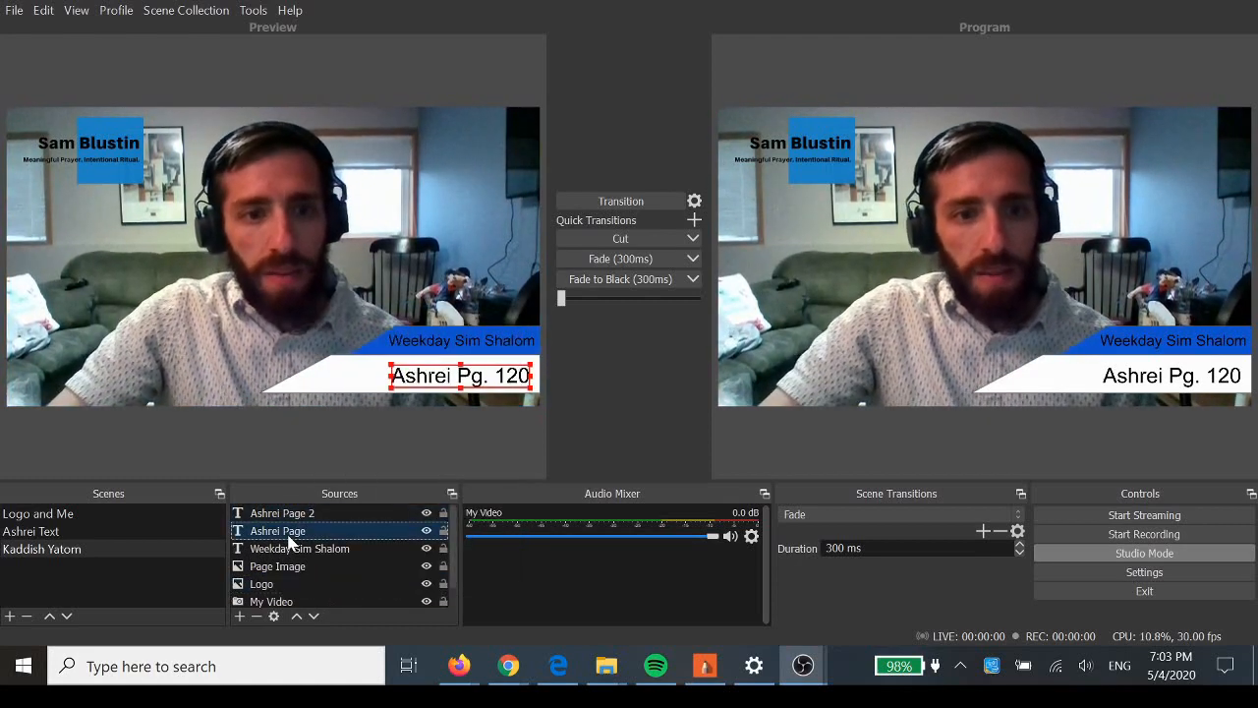
pyautogui.click(255, 616)
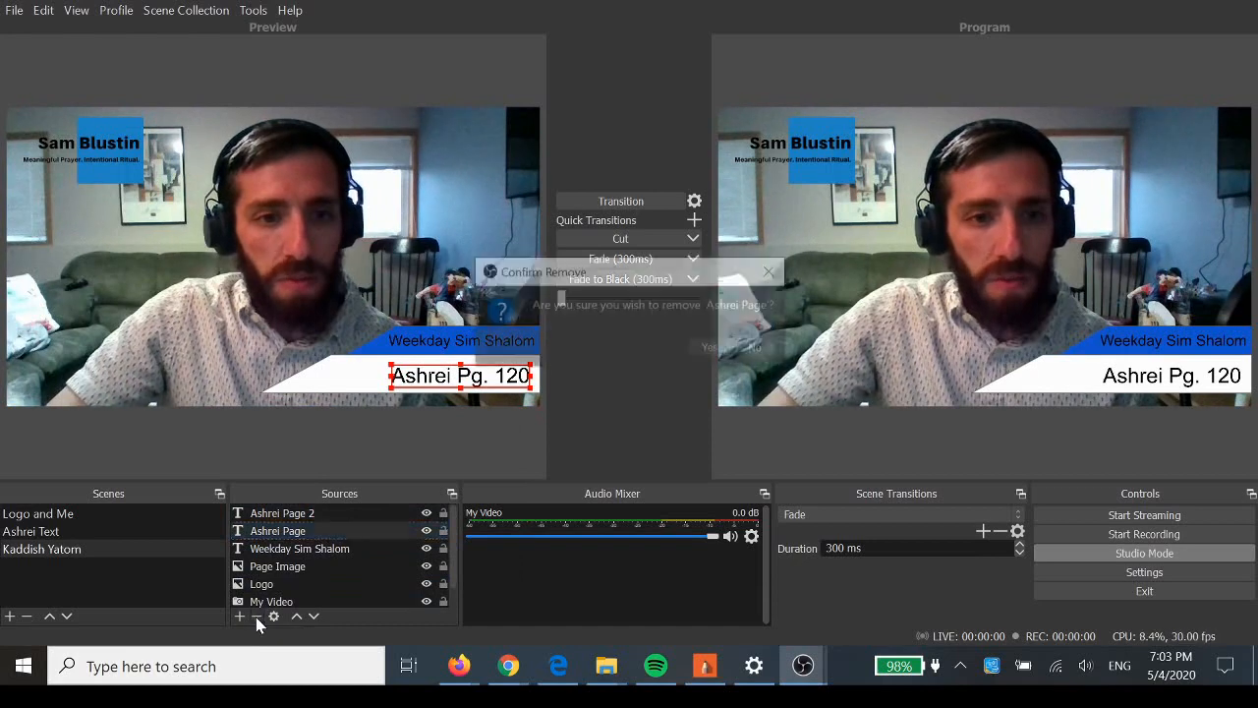
pyautogui.click(710, 346)
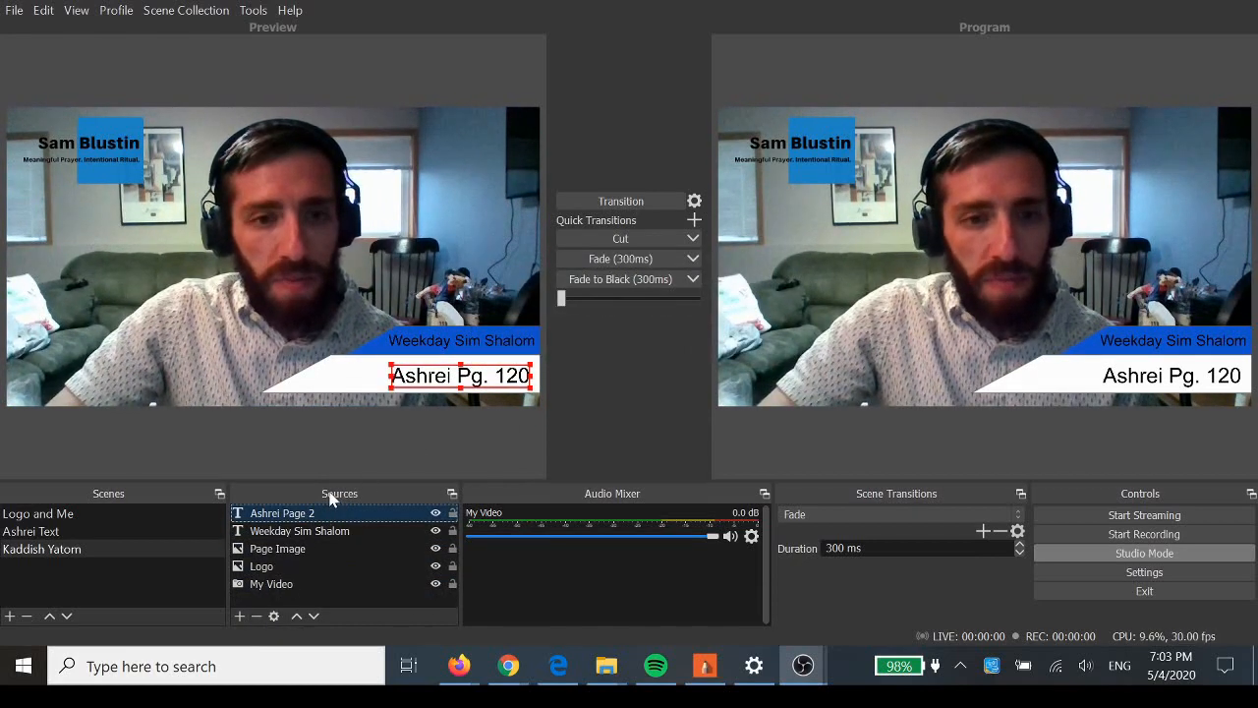
pyautogui.click(71, 537)
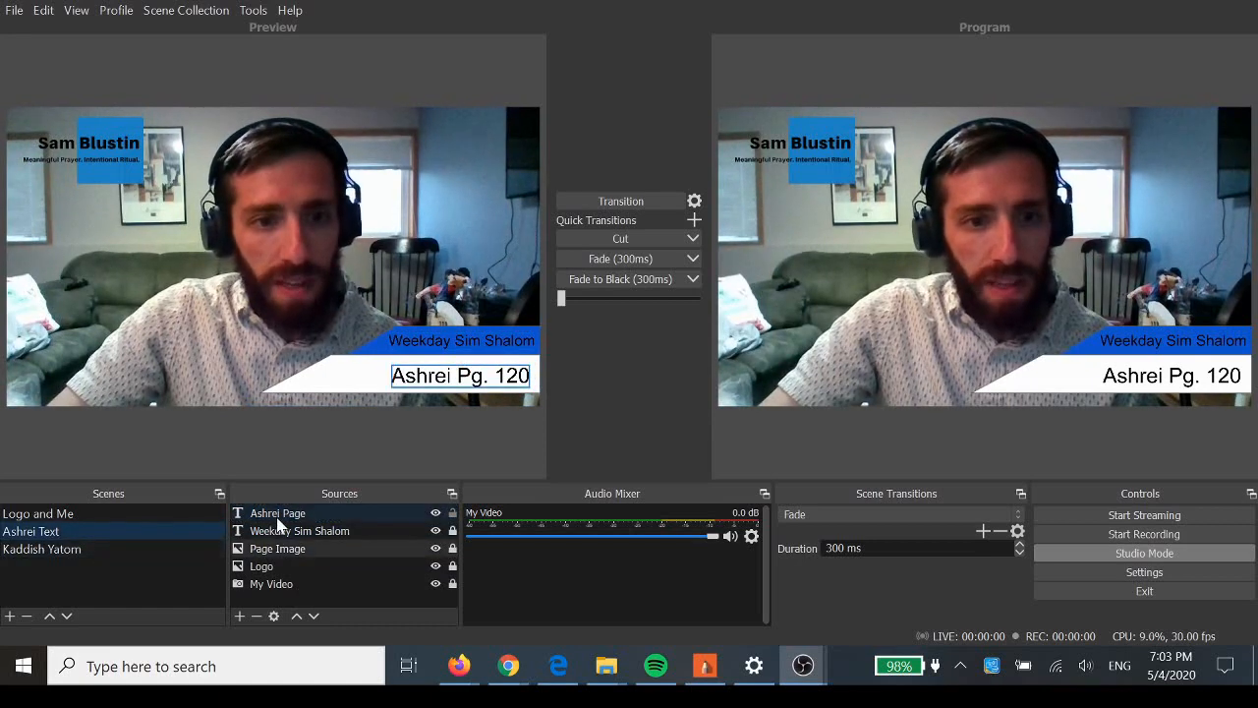
pyautogui.click(135, 548)
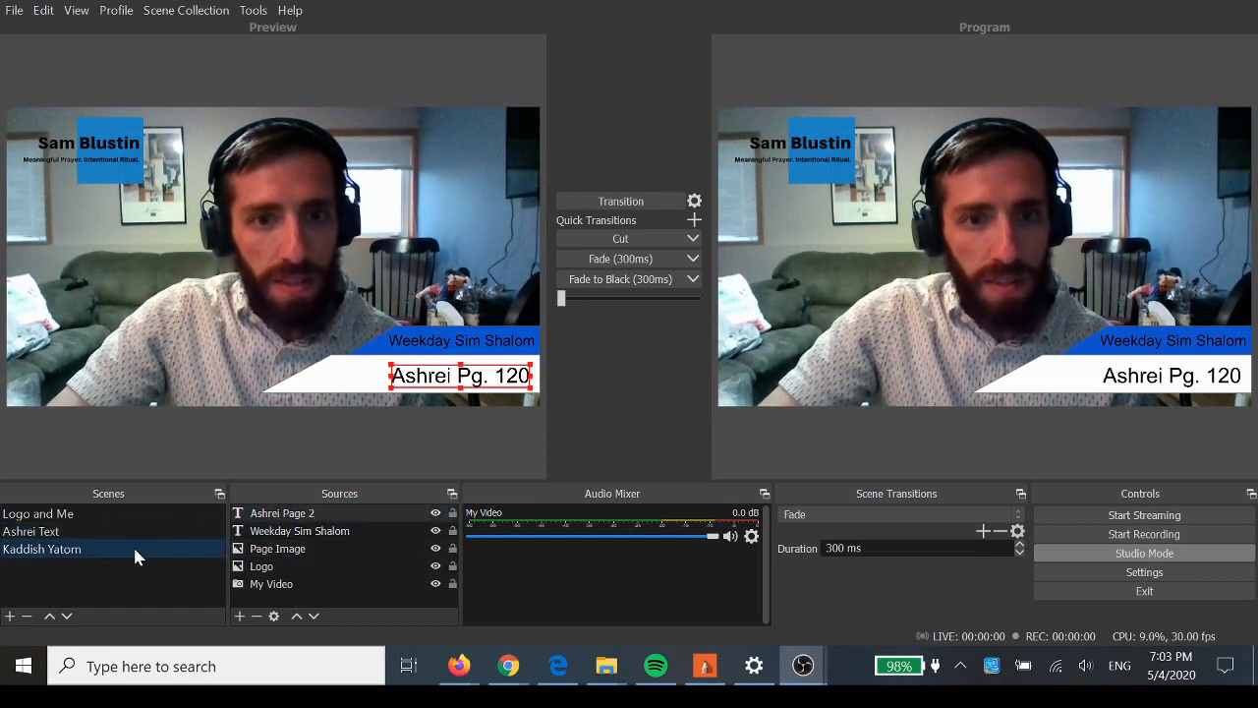
# Step: Change the text of the duplicated Ashrei Page 2 source to "Kaddish Yatom", without a page number
pyautogui.doubleClick(298, 518)
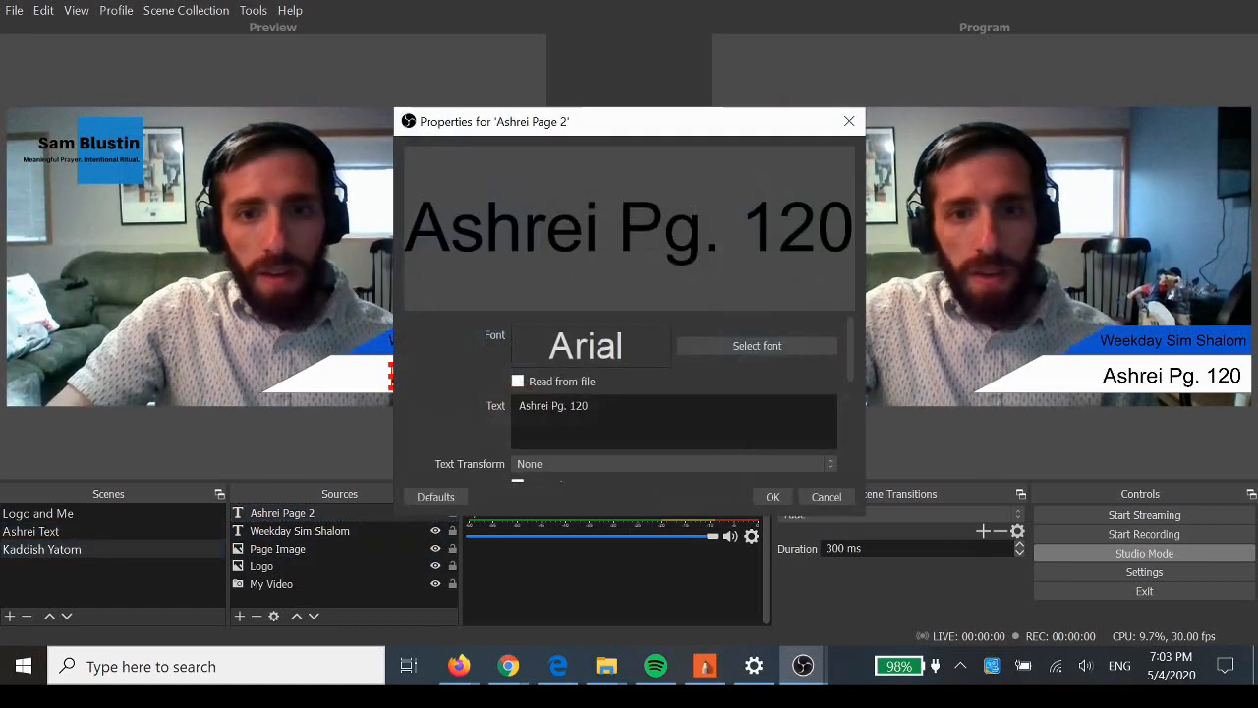
pyautogui.doubleClick(535, 404)
pyautogui.write('Kaddi')
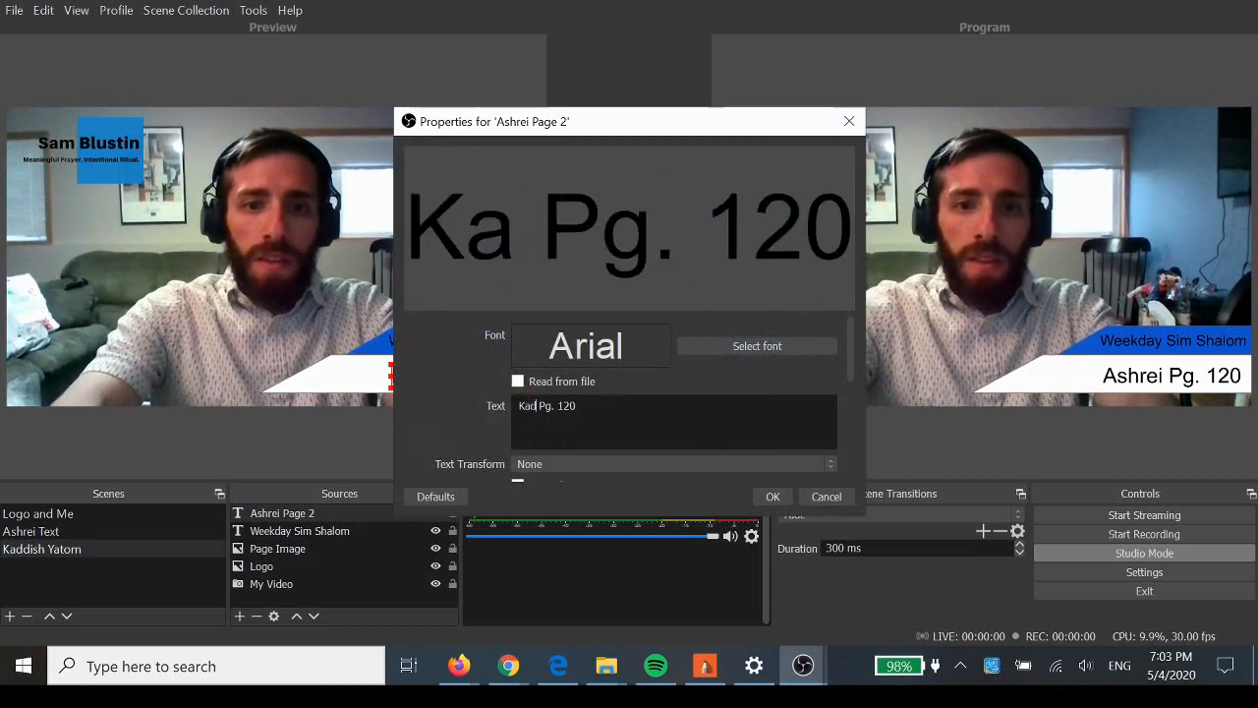
pyautogui.press('BackSpace')
pyautogui.write('ish Yatom')
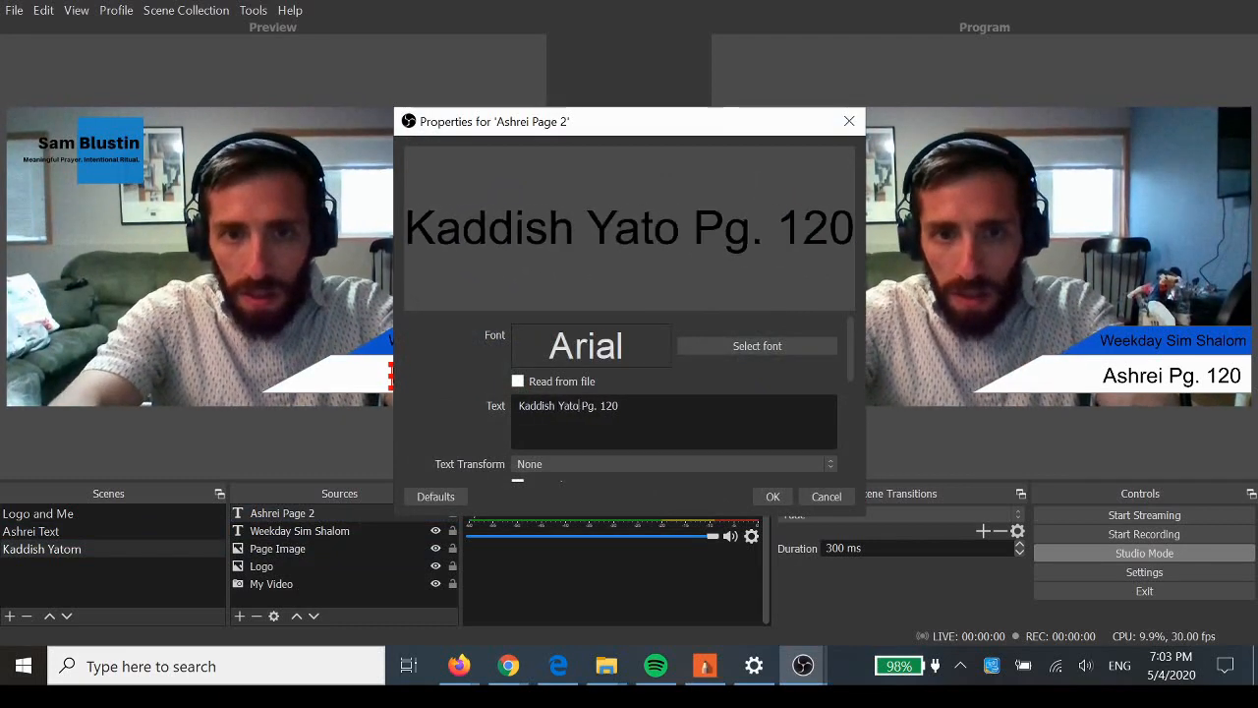
pyautogui.hotkey('shift', 'Right')
pyautogui.hotkey('shift', 'Right')
pyautogui.hotkey('shift', 'Right')
pyautogui.hotkey('shift', 'Right')
pyautogui.hotkey('shift', 'Right')
pyautogui.hotkey('shift', 'Right')
pyautogui.hotkey('shift', 'Right')
pyautogui.hotkey('shift', 'Right')
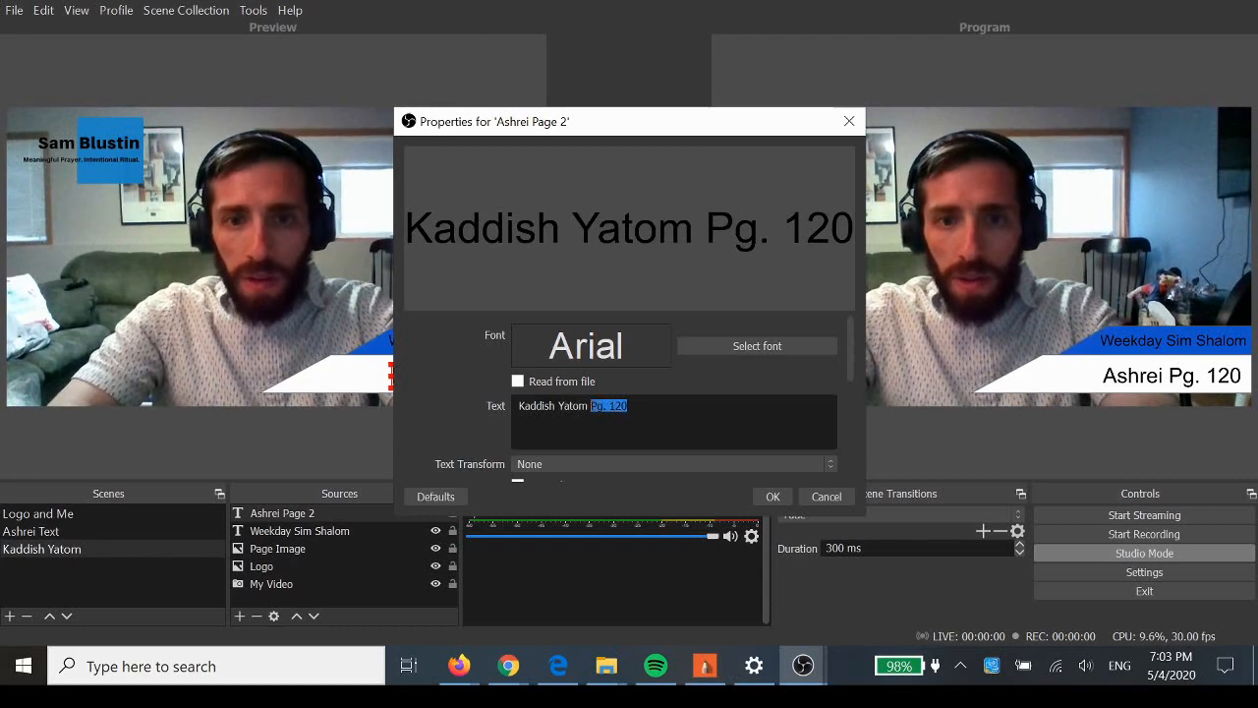
pyautogui.press('Delete')
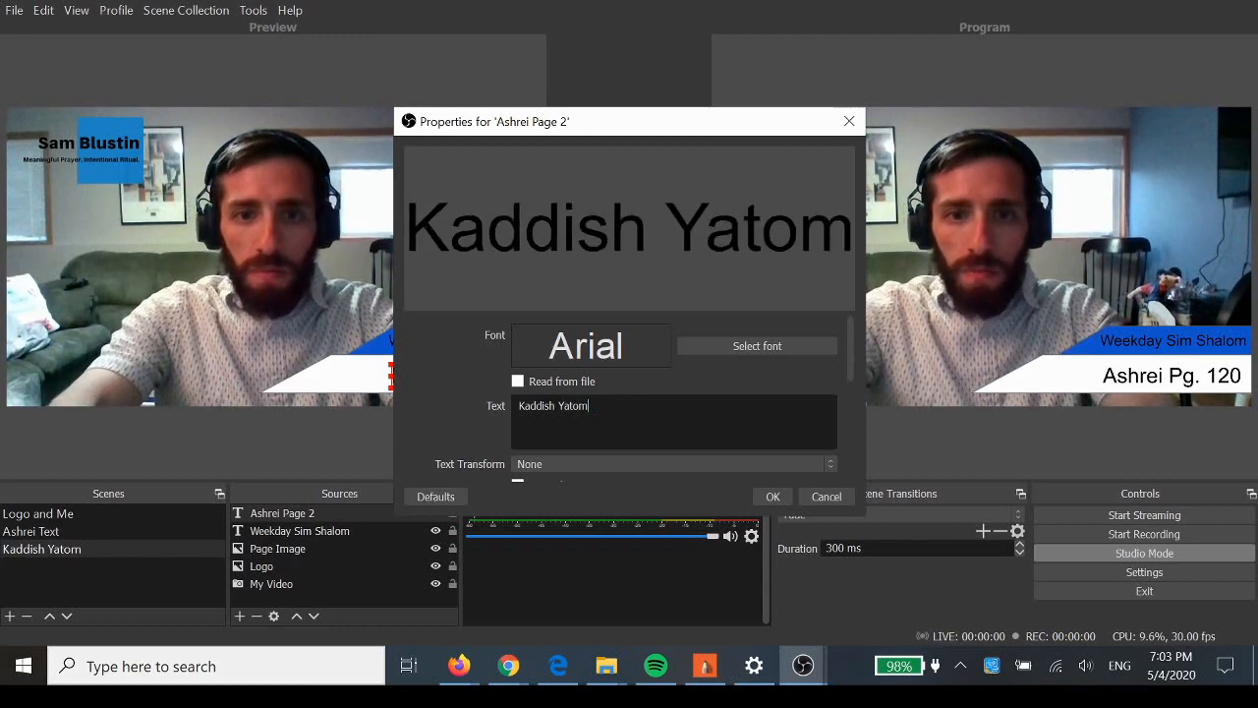
pyautogui.click(772, 495)
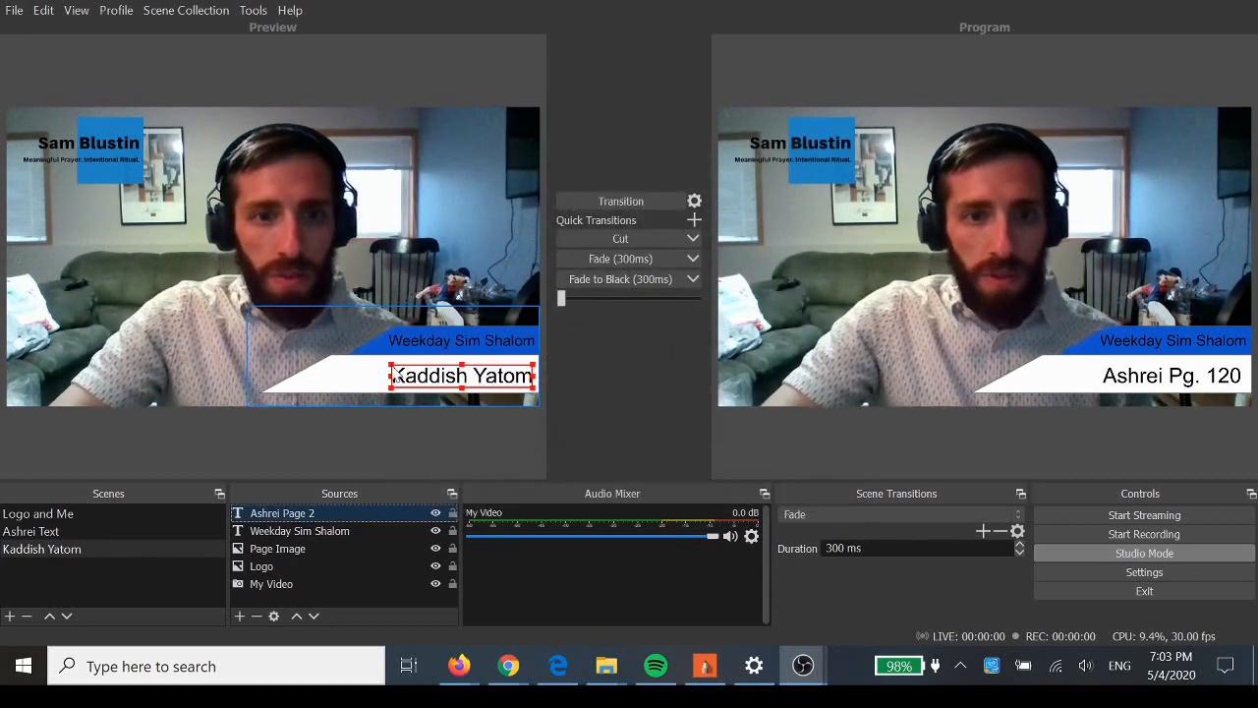
# Step: Try to rename the Ashrei Page 2 source in the Kaddish Yatom scene to "Kaddish Yatom"
pyautogui.click(316, 315)
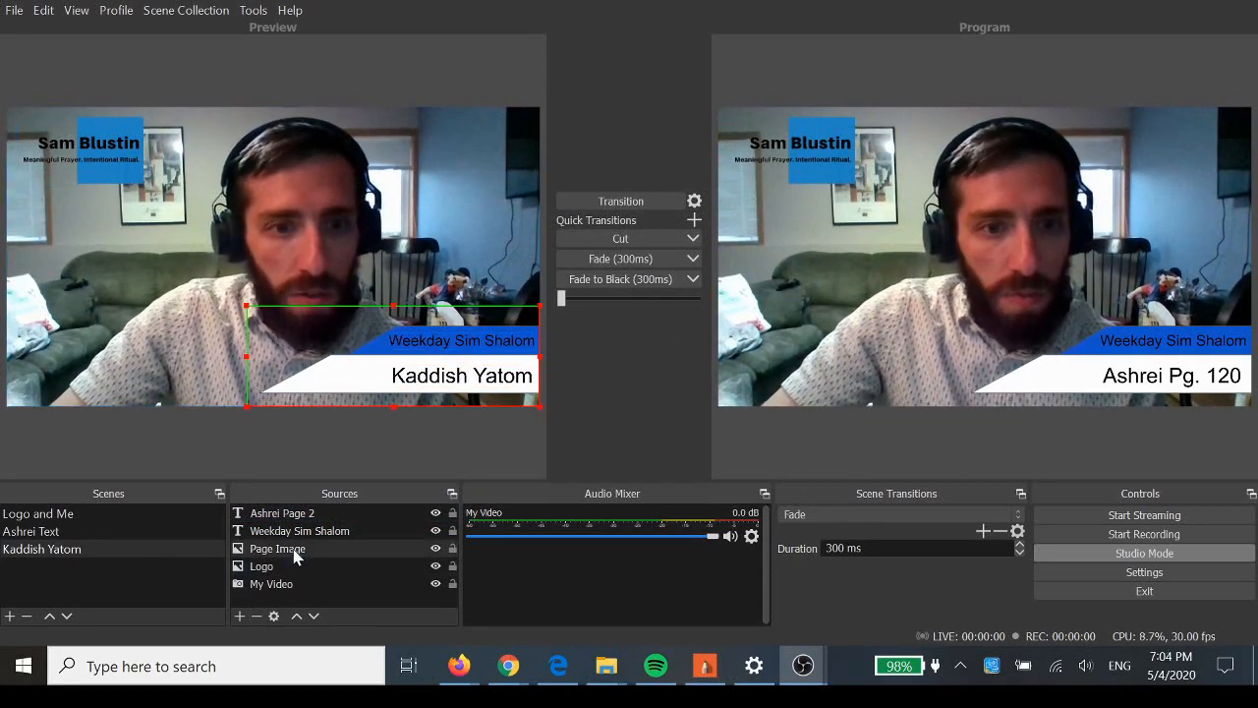
pyautogui.click(291, 515)
pyautogui.rightClick(291, 519)
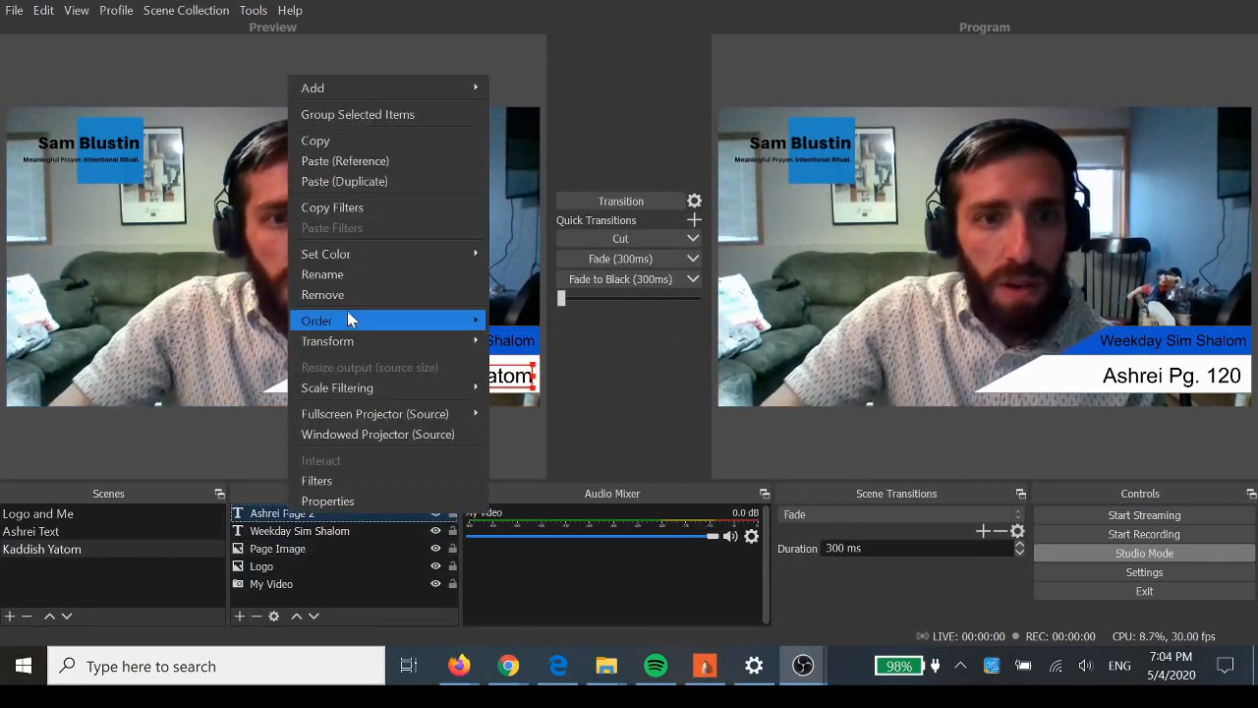
pyautogui.click(339, 277)
pyautogui.write('Kaddi')
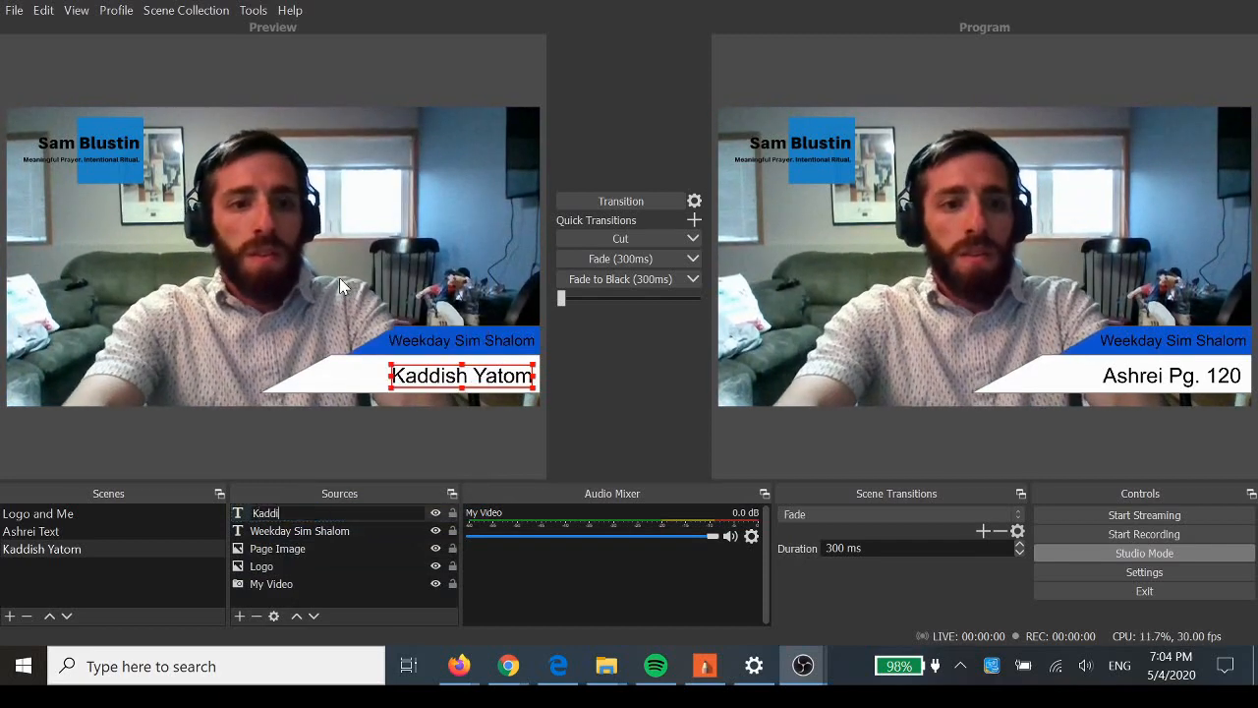
pyautogui.write('sh Yatom')
pyautogui.press('Return')
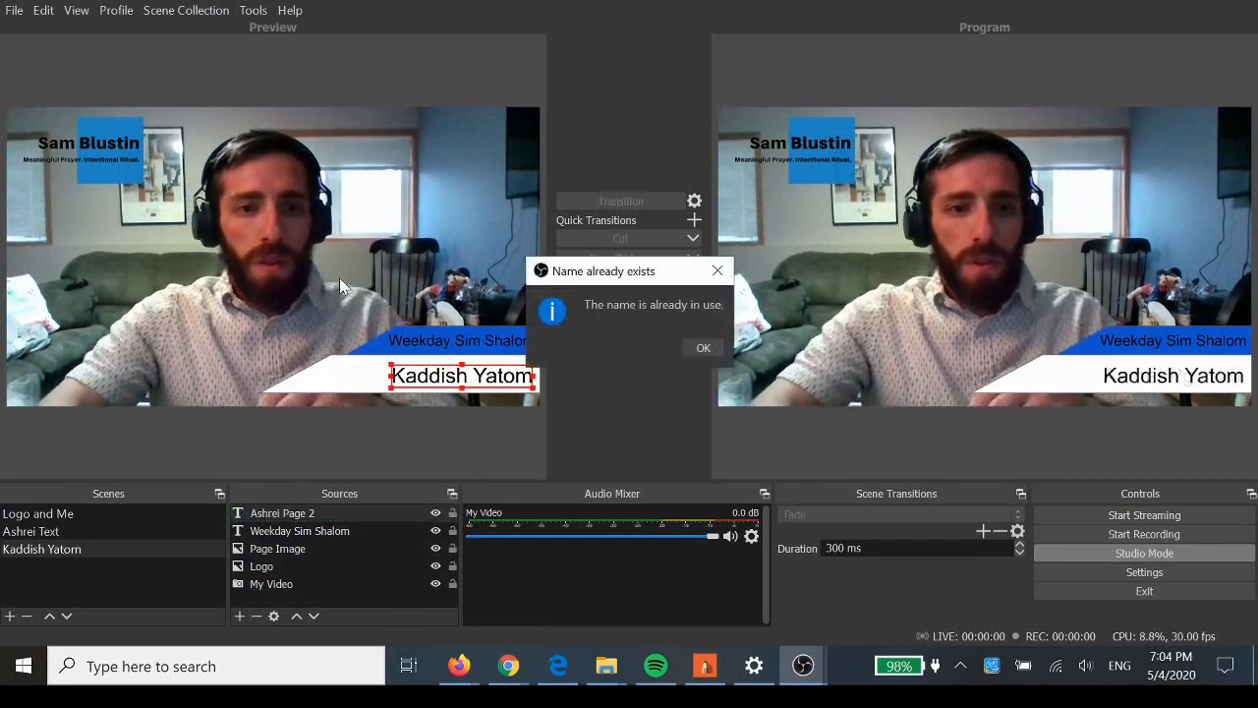
pyautogui.click(701, 350)
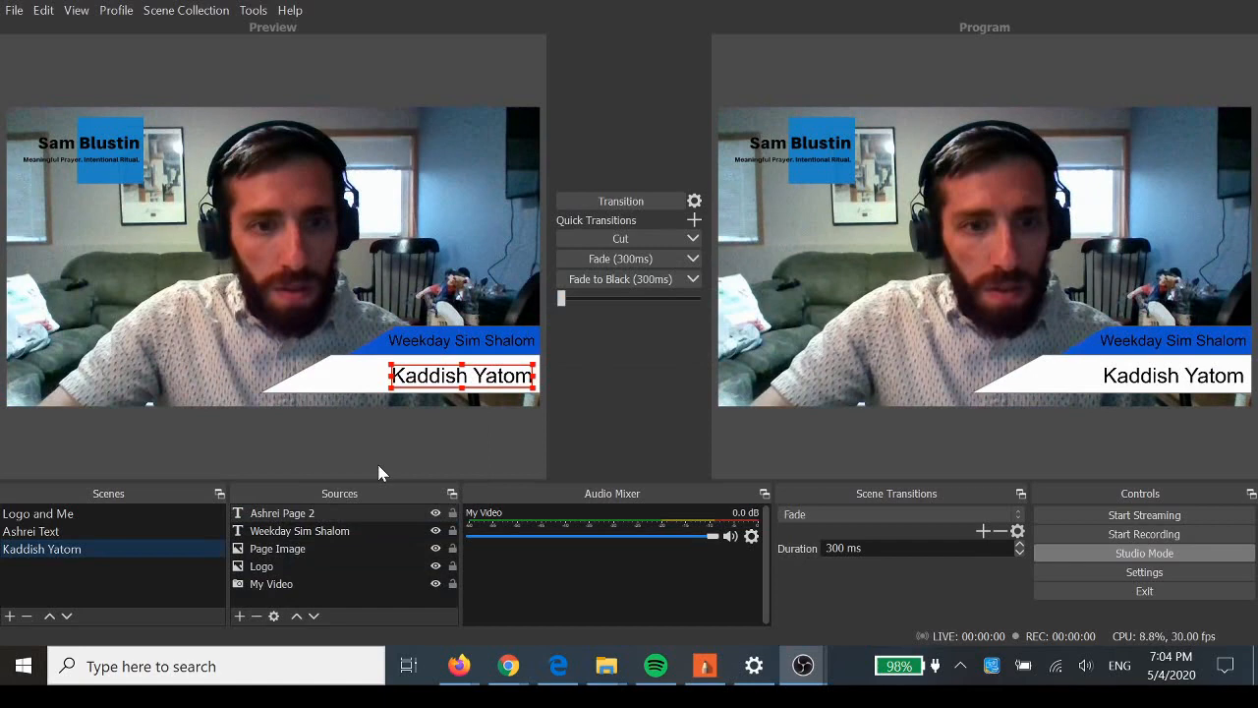
# Step: Rename the Ashrei Page 2 source to "Kaddish Yatom Page"
pyautogui.click(333, 536)
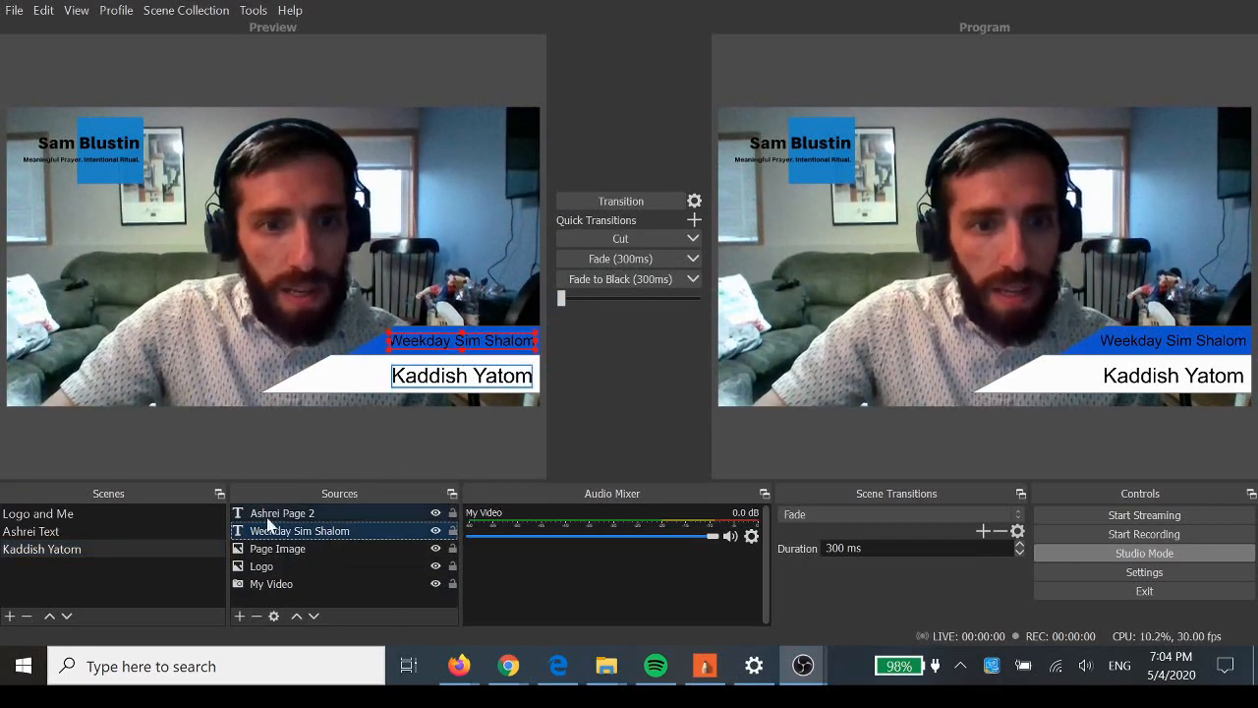
pyautogui.click(295, 513)
pyautogui.rightClick(303, 513)
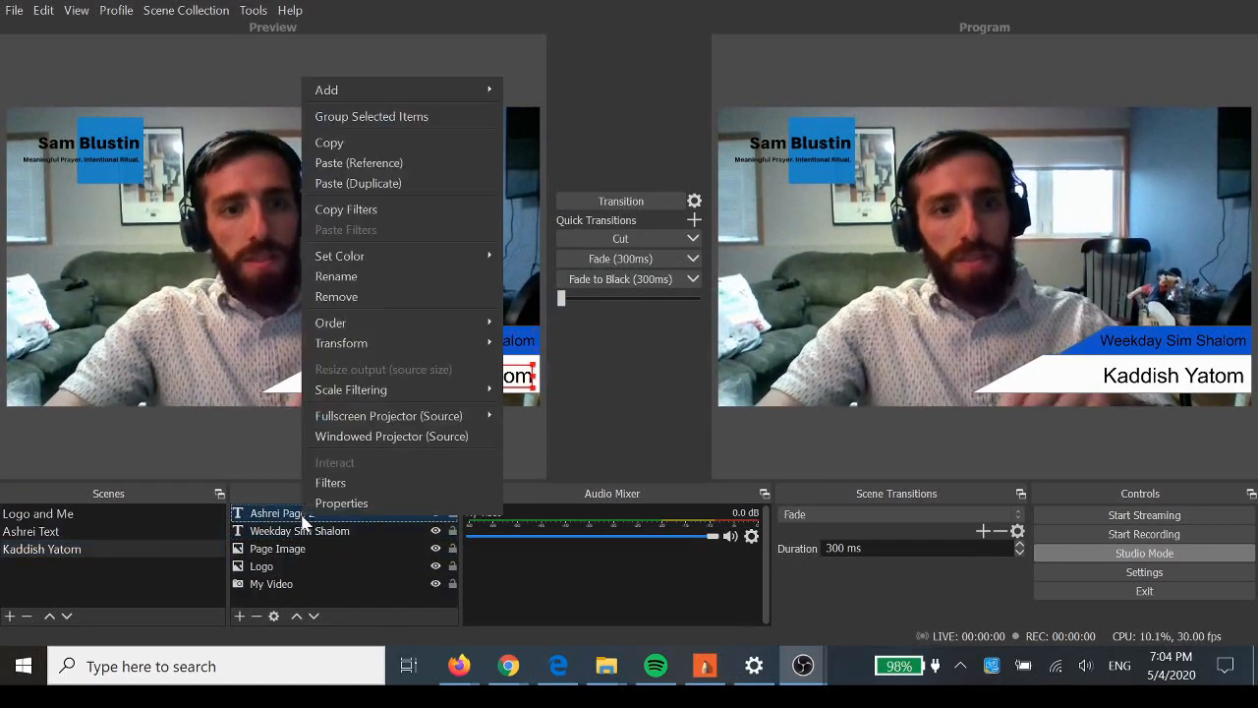
pyautogui.click(376, 276)
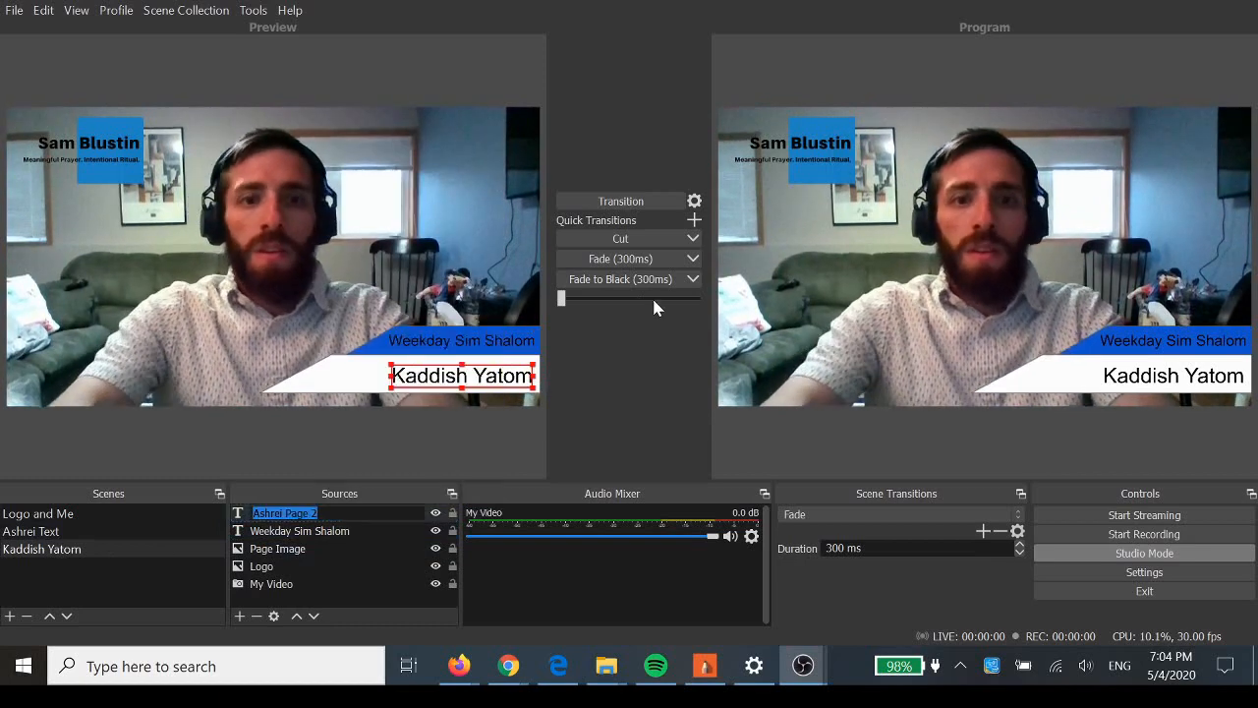
pyautogui.write('Kaddish Yatom')
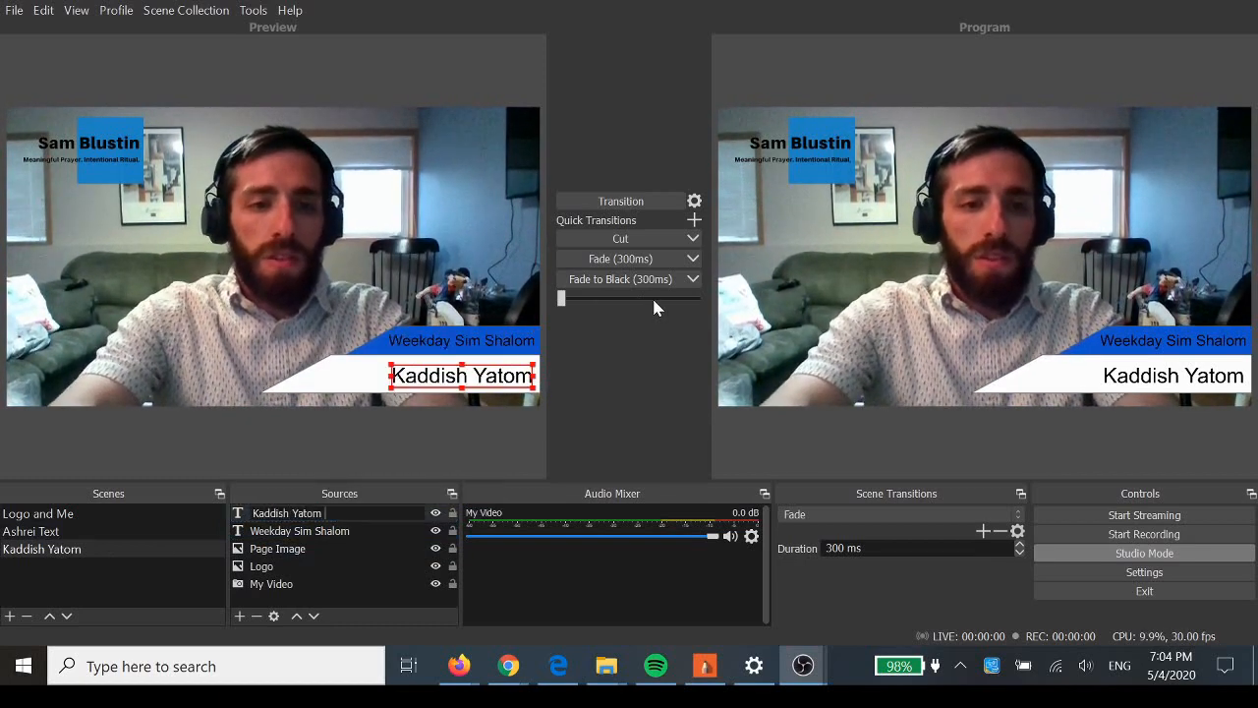
pyautogui.press('Return')
pyautogui.write('Page')
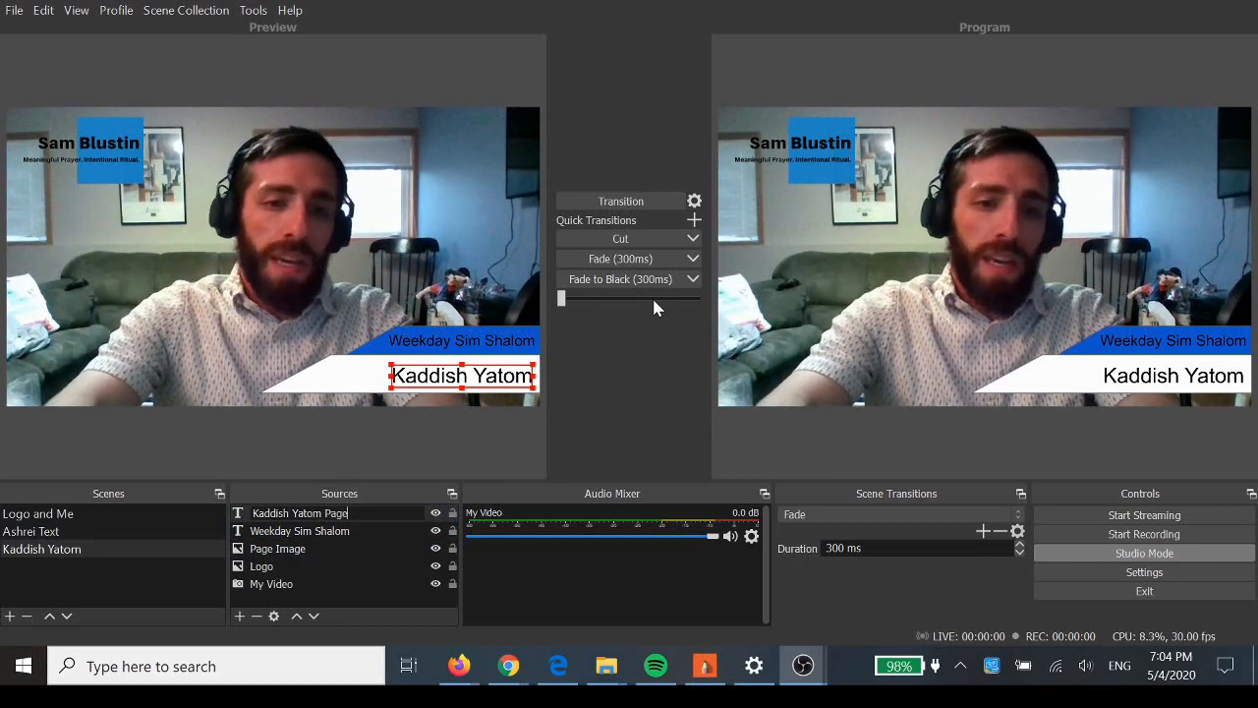
pyautogui.press('Return')
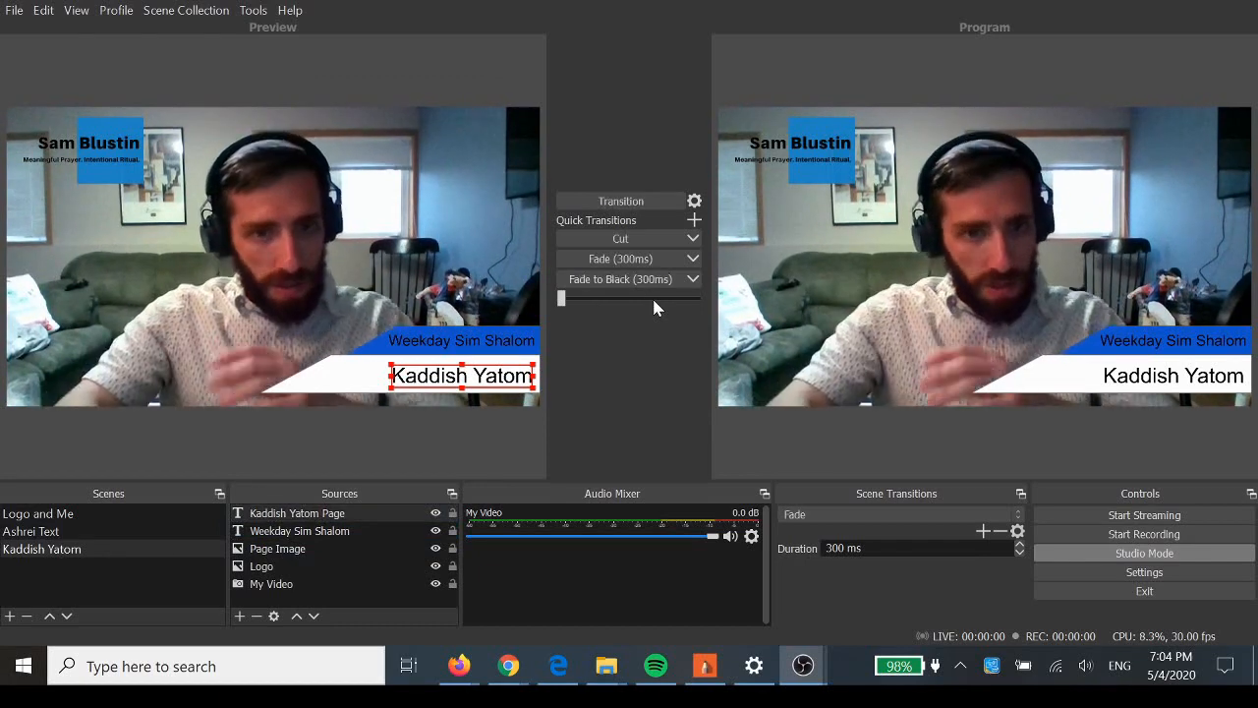
# Step: Shift the My Video source toward the right of the Kaddish Yatom preview and return it to fill the frame
pyautogui.click(349, 334)
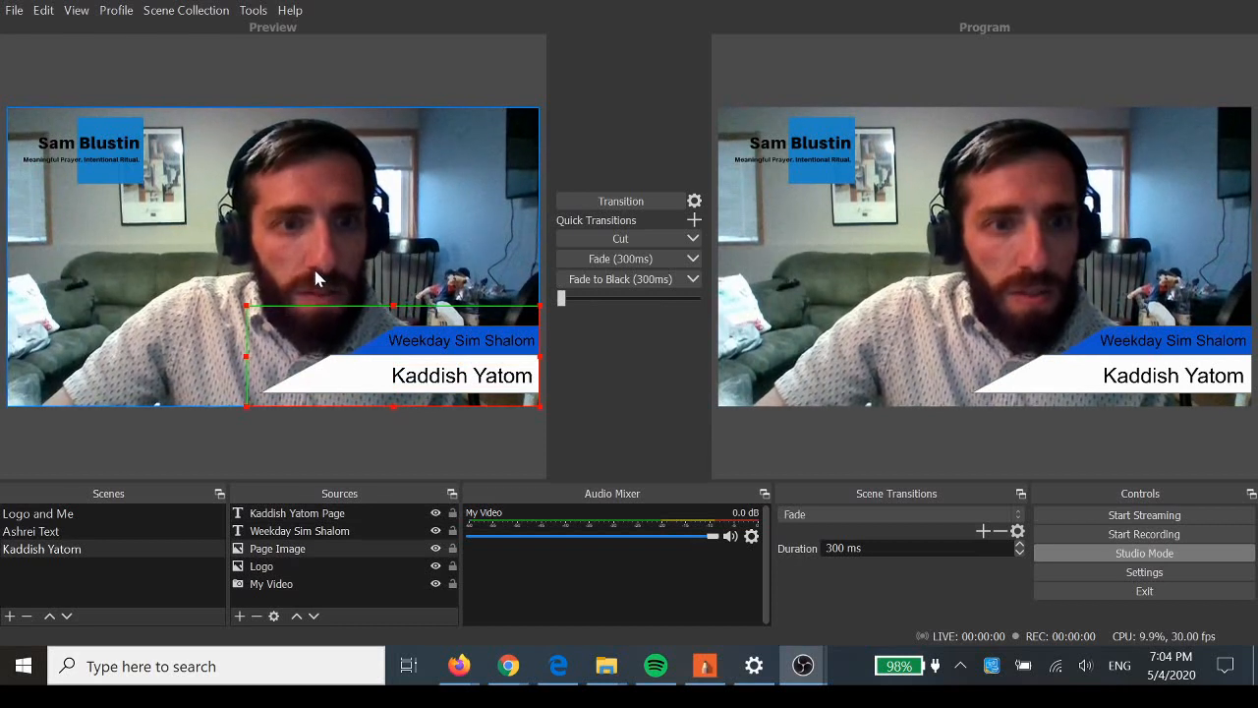
pyautogui.click(290, 263)
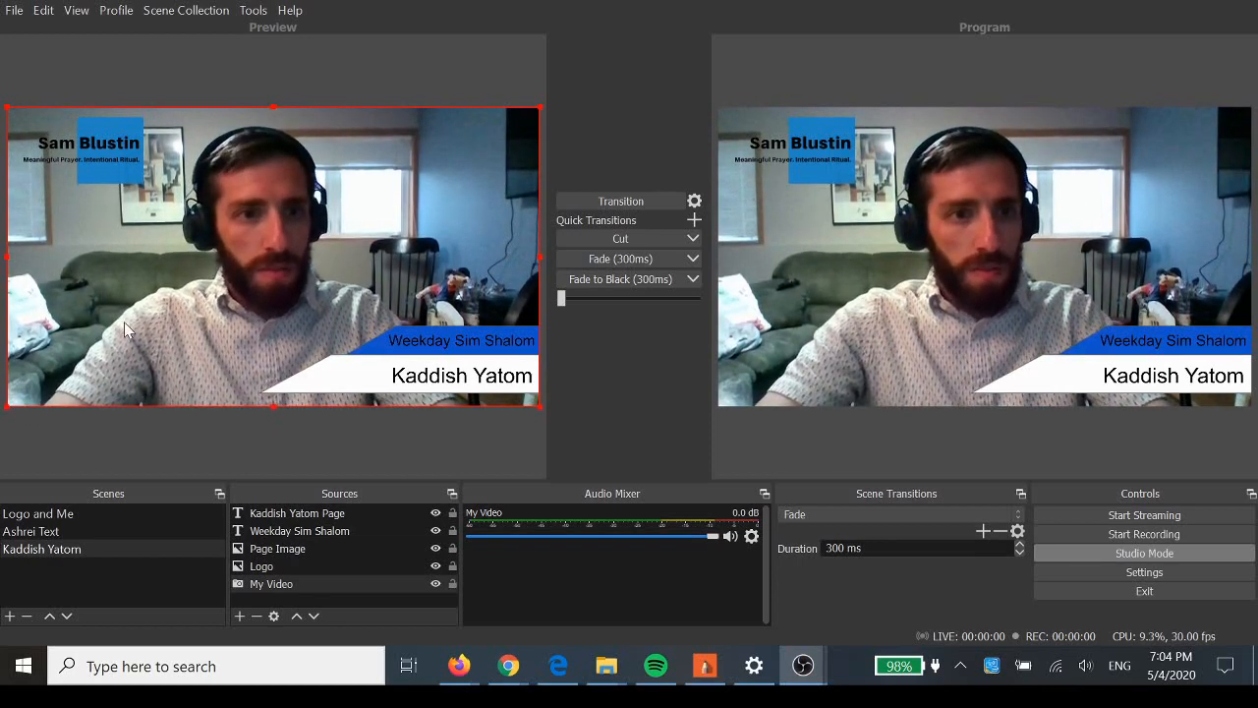
pyautogui.moveTo(123, 322); pyautogui.dragTo(244, 320)
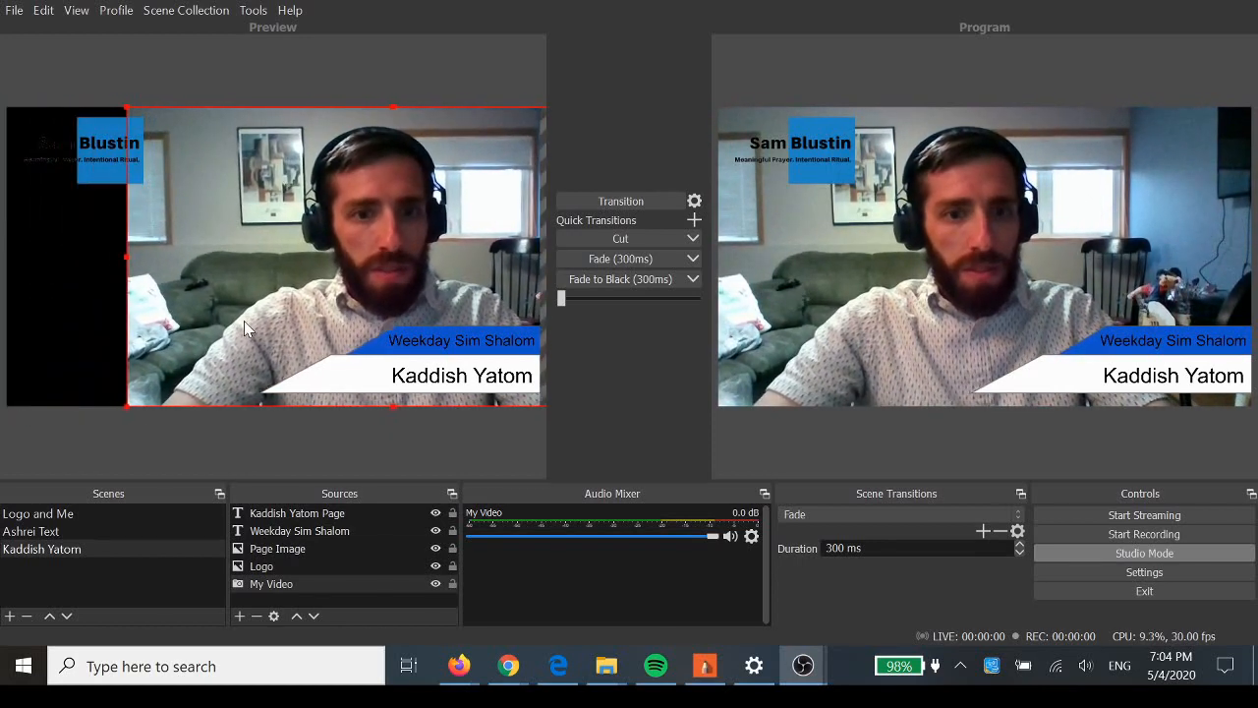
pyautogui.click(55, 548)
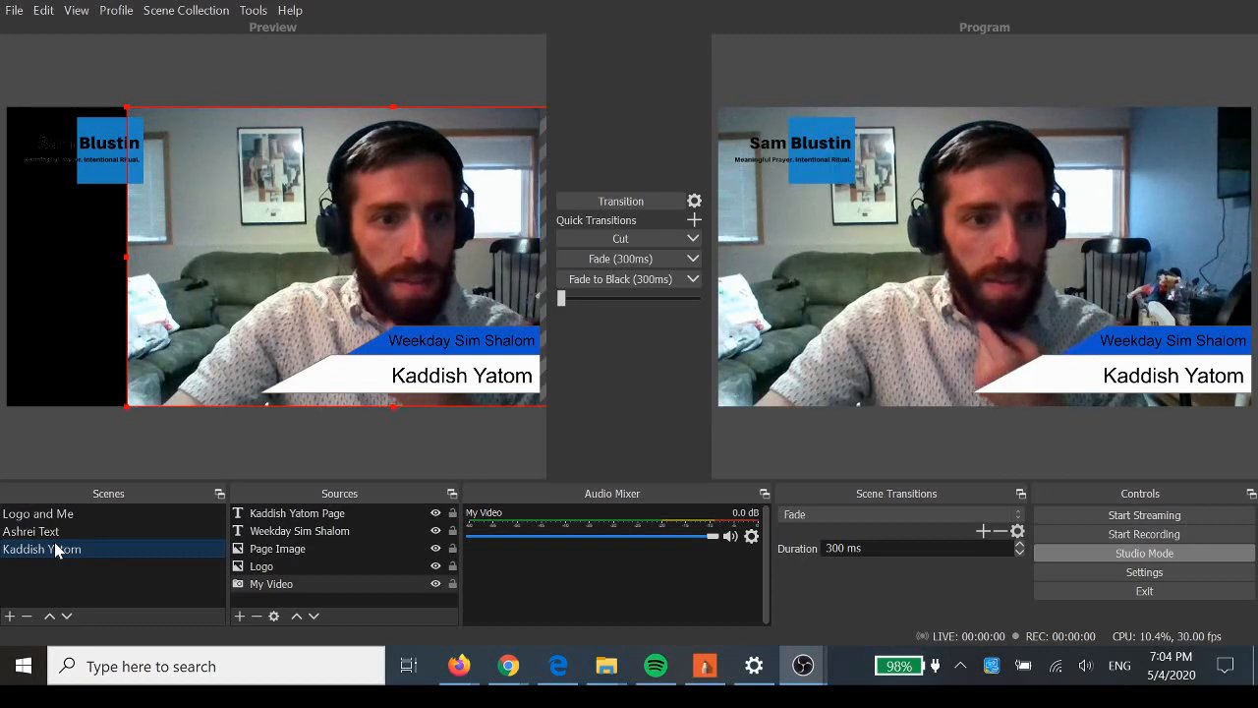
pyautogui.click(47, 531)
pyautogui.click(46, 548)
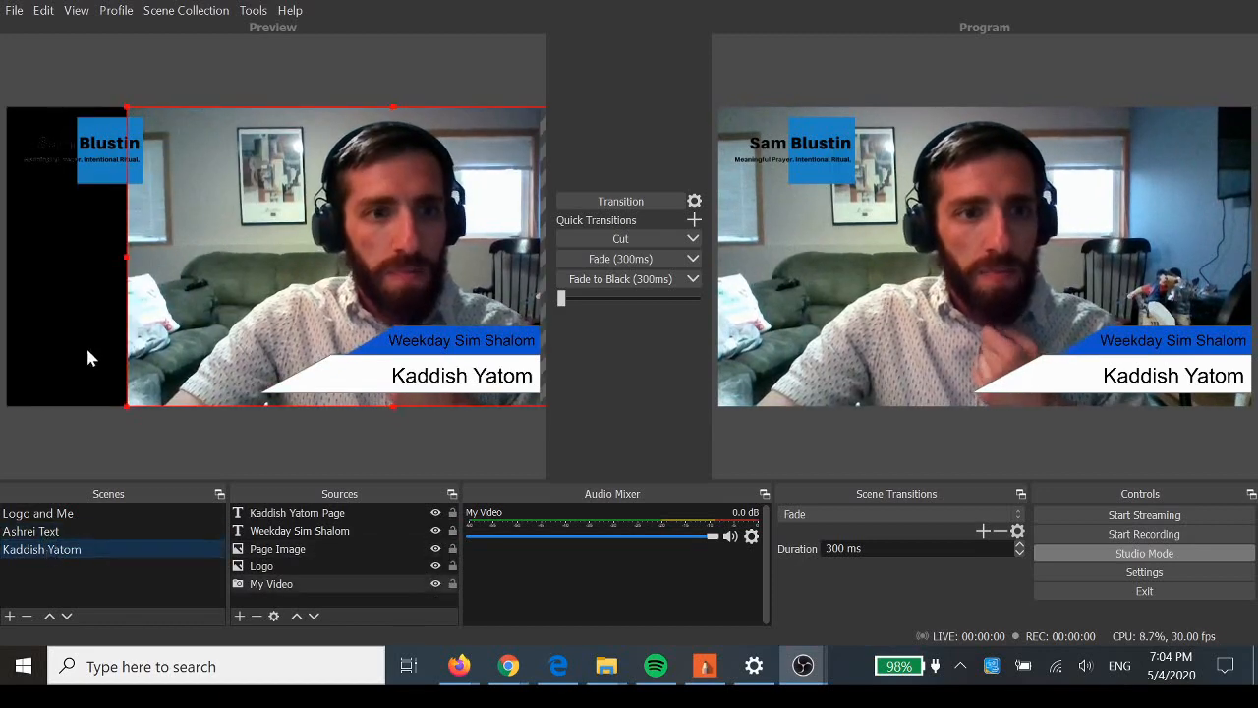
pyautogui.moveTo(154, 315); pyautogui.dragTo(99, 319)
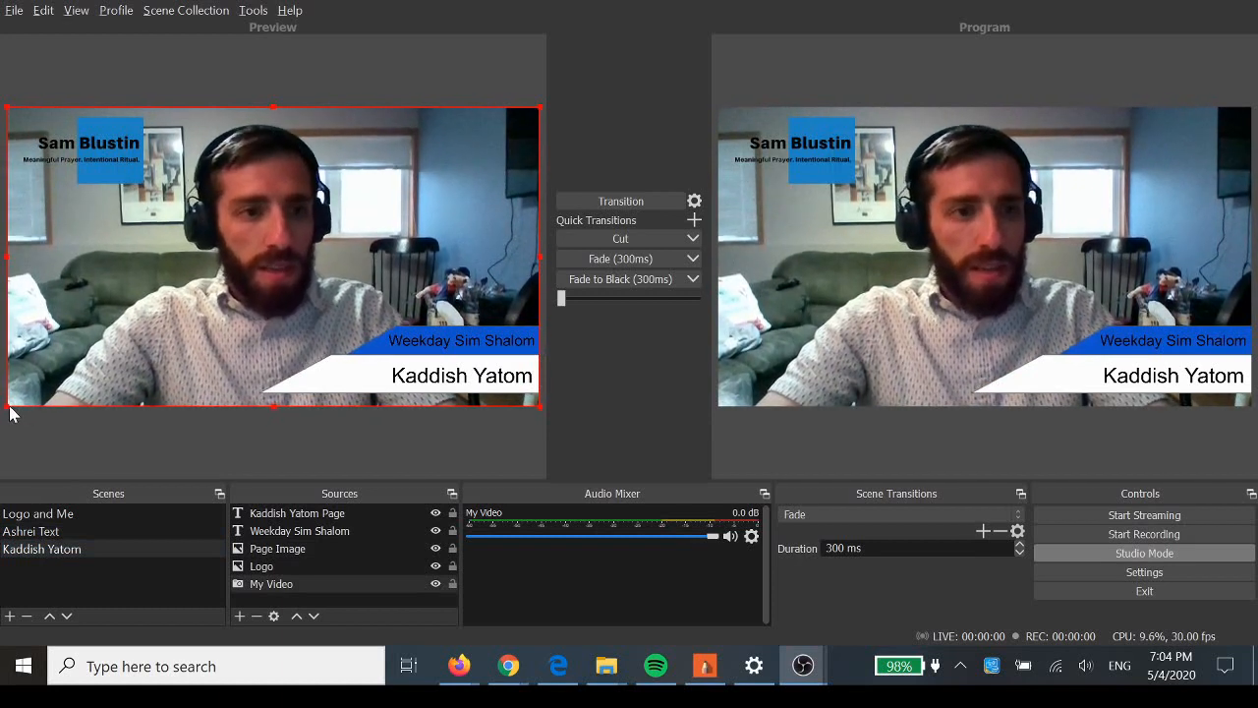
# Step: Crop both sides of the My Video source to about half the canvas width and place it against the canvas's right edge
pyautogui.moveTo(7, 412); pyautogui.dragTo(162, 413)
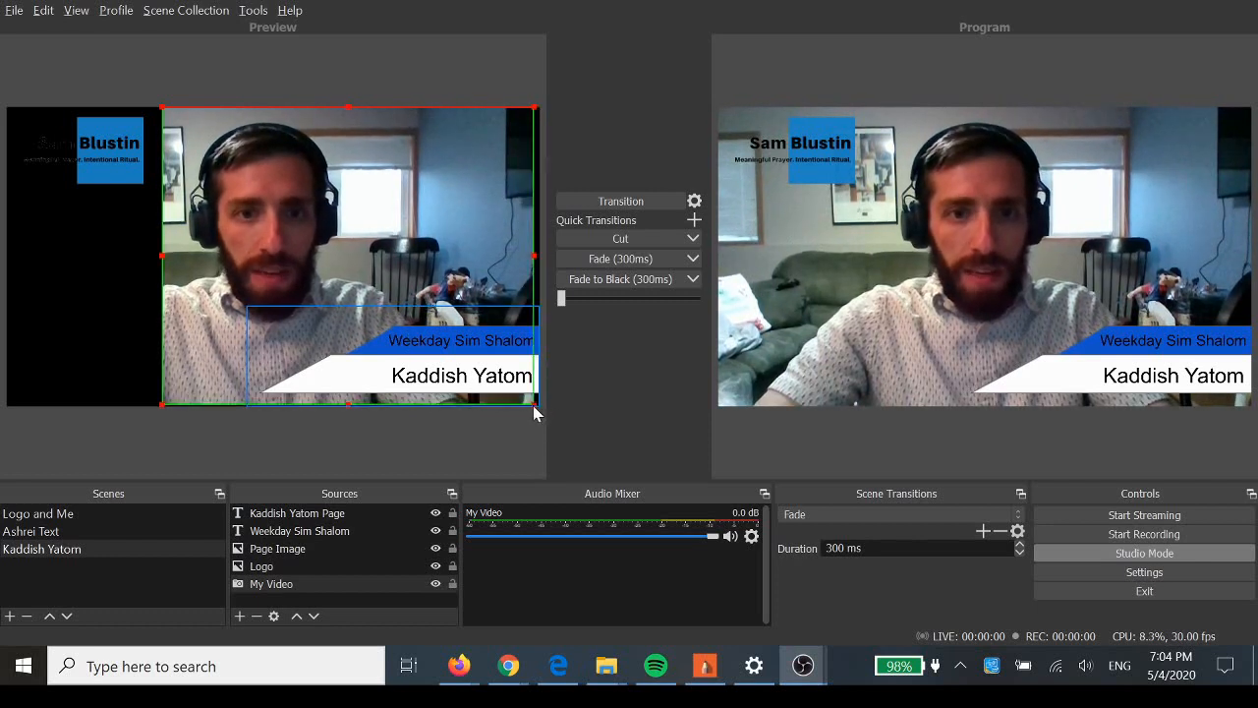
pyautogui.moveTo(485, 410); pyautogui.dragTo(419, 413)
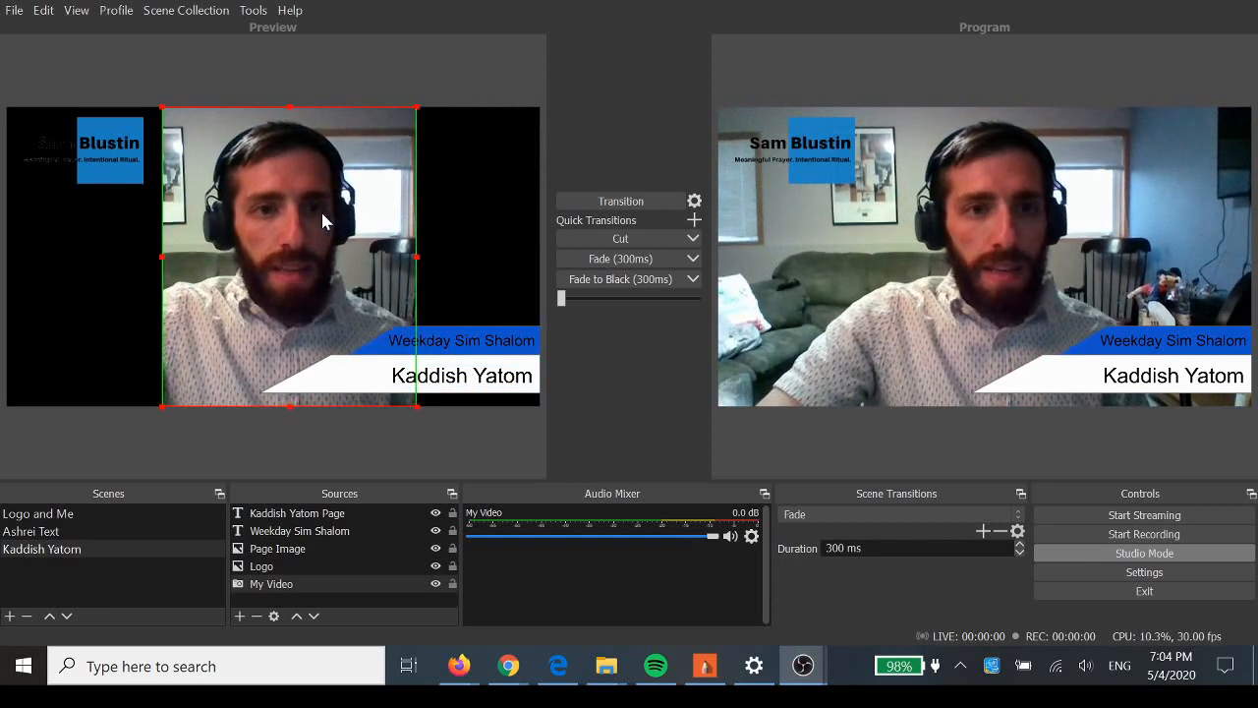
pyautogui.moveTo(322, 220); pyautogui.dragTo(444, 220)
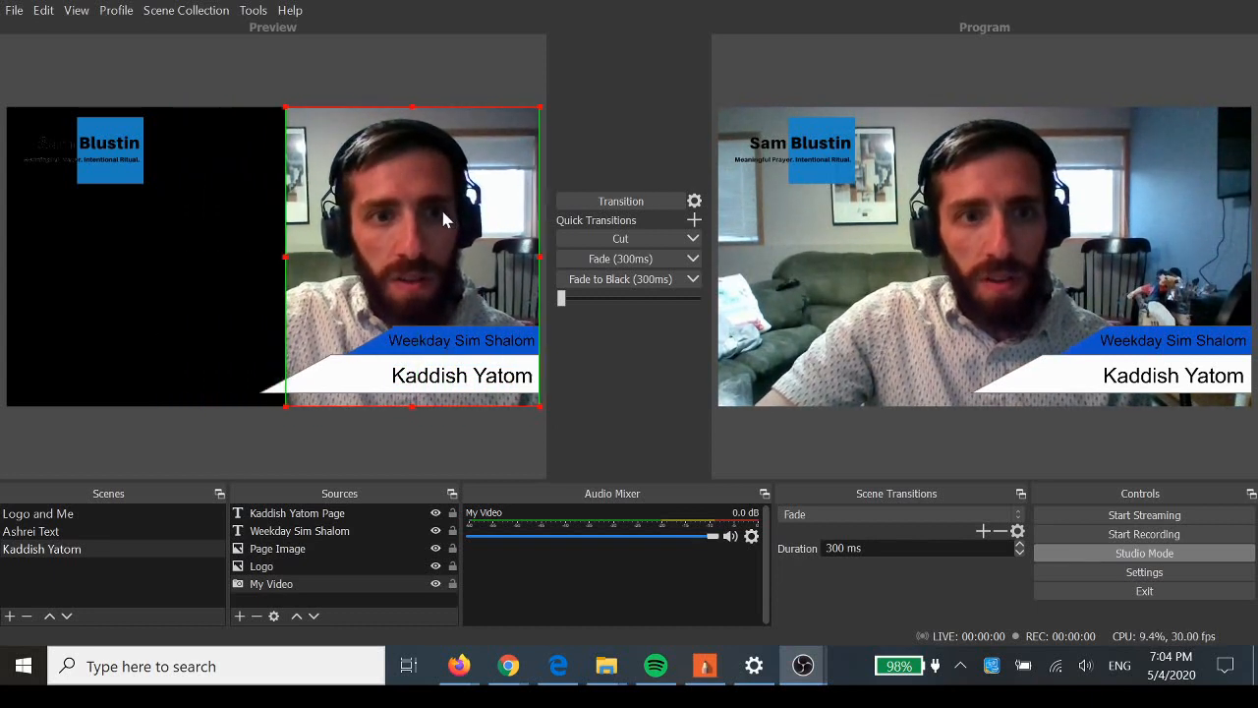
pyautogui.click(220, 264)
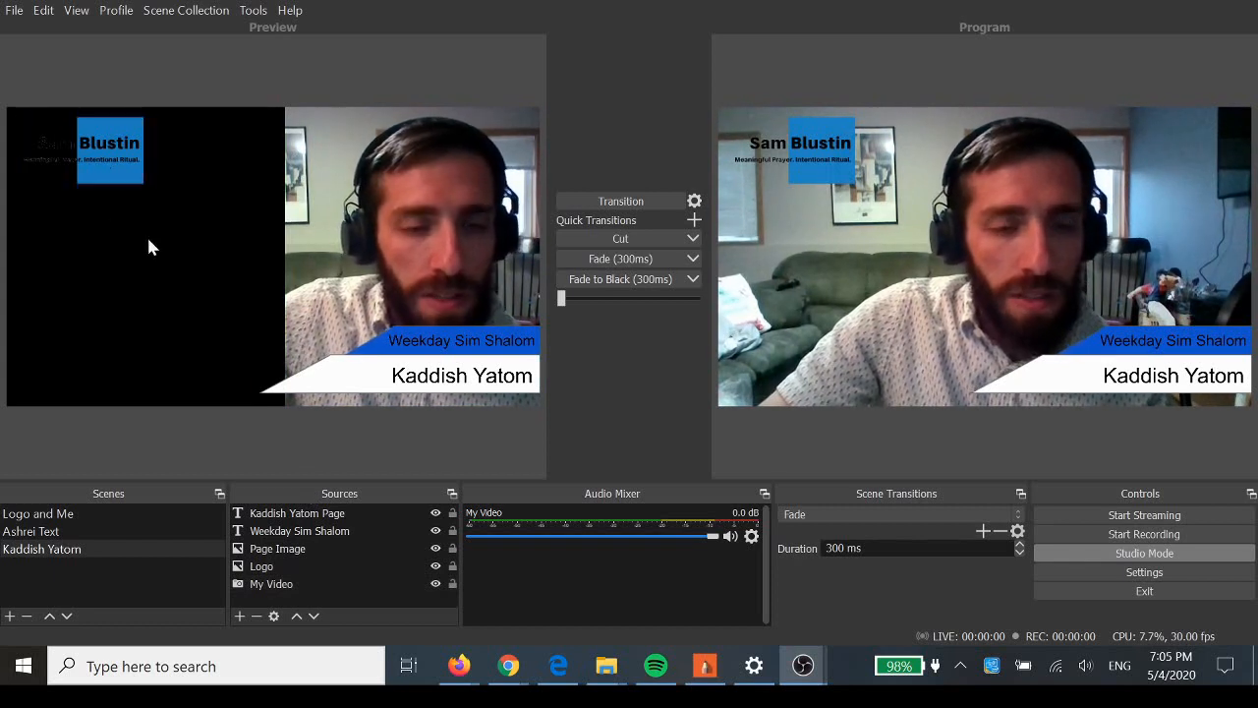
# Step: Move the Logo source so its blue square sits in the upper-left corner of the cropped video, and deselect it
pyautogui.moveTo(97, 136); pyautogui.dragTo(306, 140)
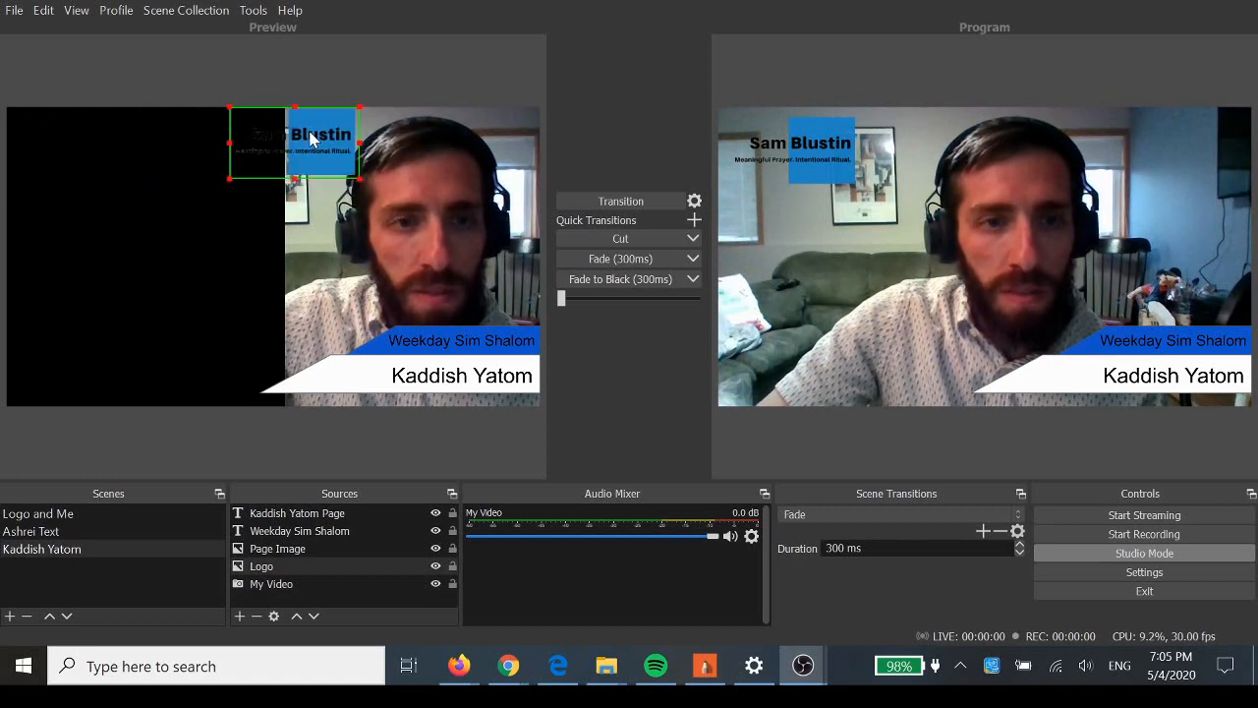
pyautogui.click(311, 235)
pyautogui.click(180, 275)
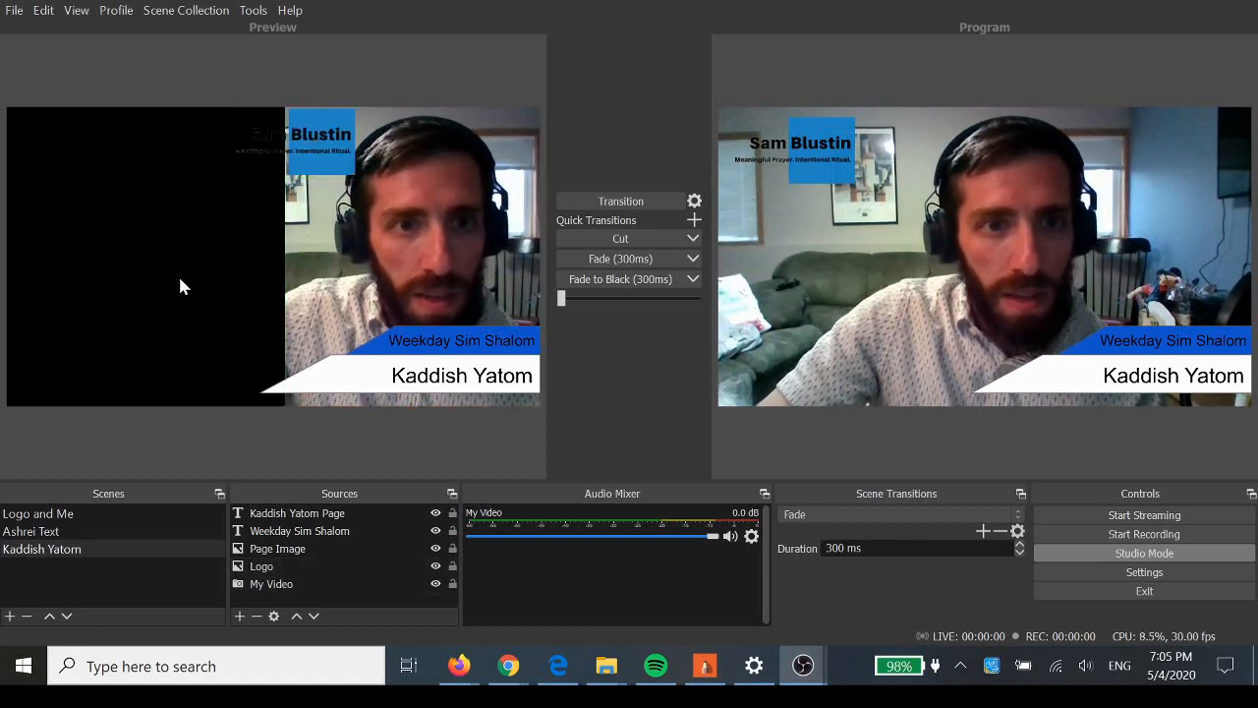
pyautogui.click(406, 599)
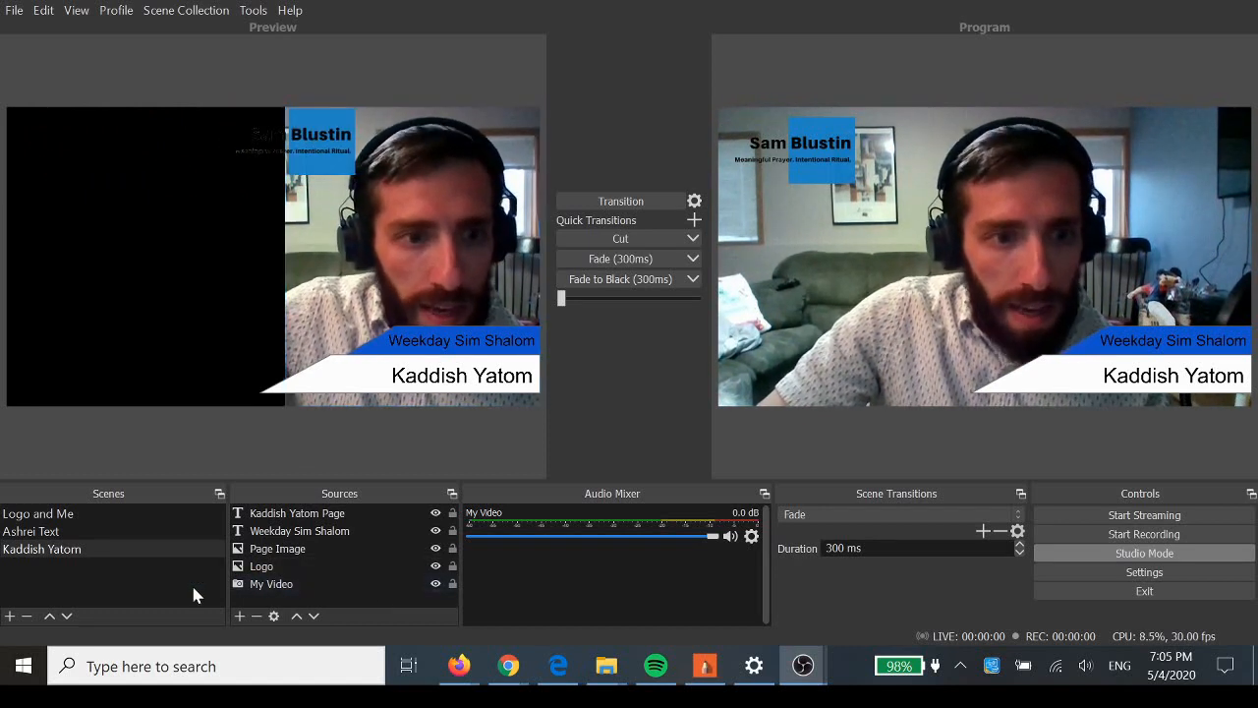
# Step: Add a new image source named "Kaddish Yatom Screenshot" using the prayer-text image from the OBS Demo folder
pyautogui.click(240, 616)
pyautogui.click(296, 435)
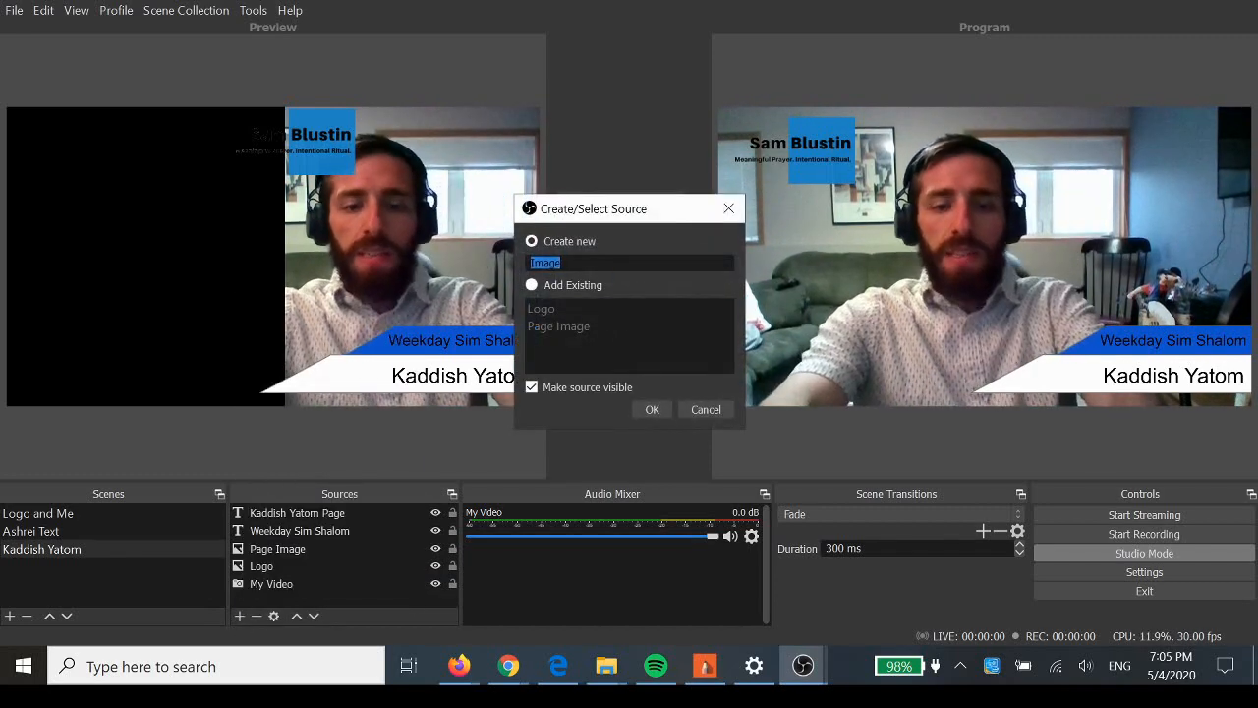
pyautogui.write('Kaddish Yatom Screenshot')
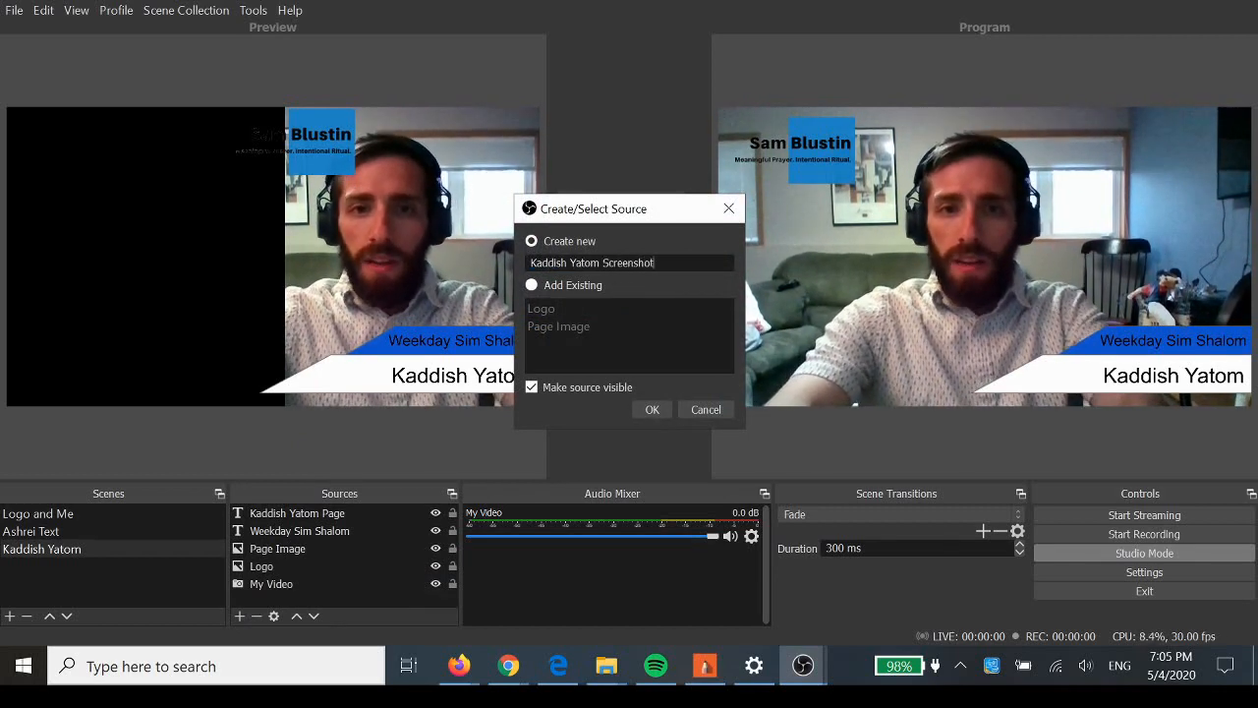
pyautogui.press('Return')
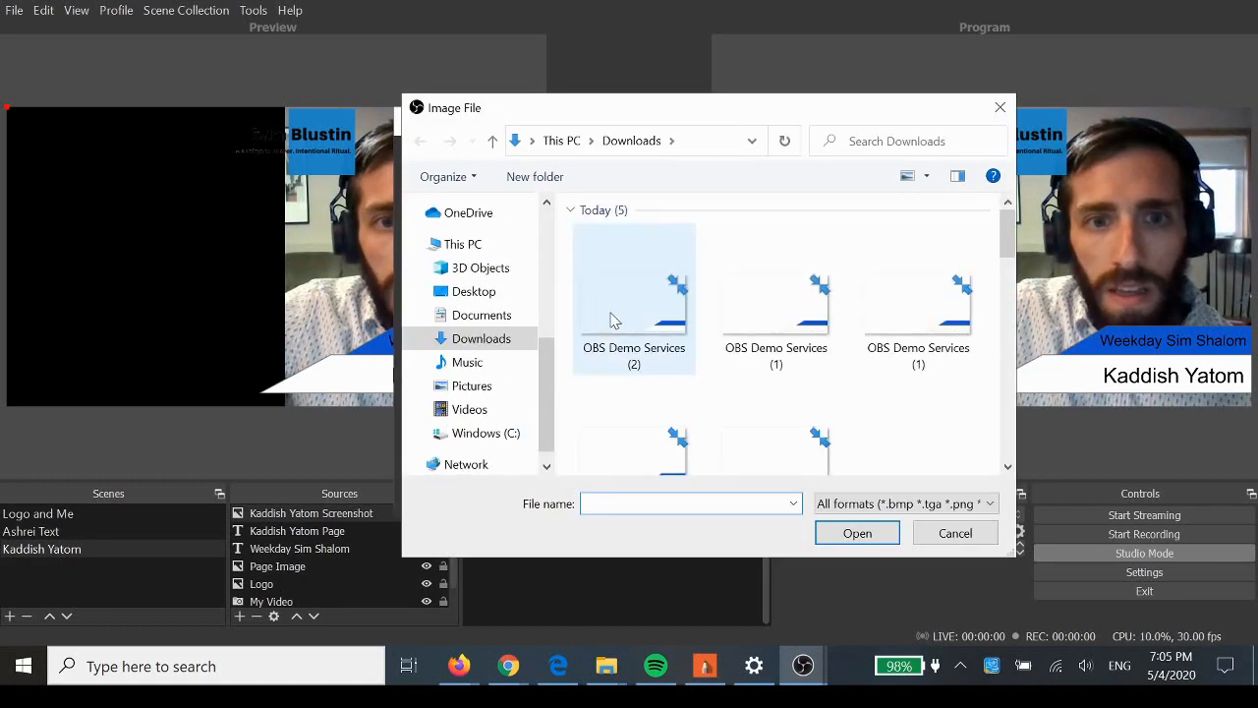
pyautogui.scroll(5, 488, 292)
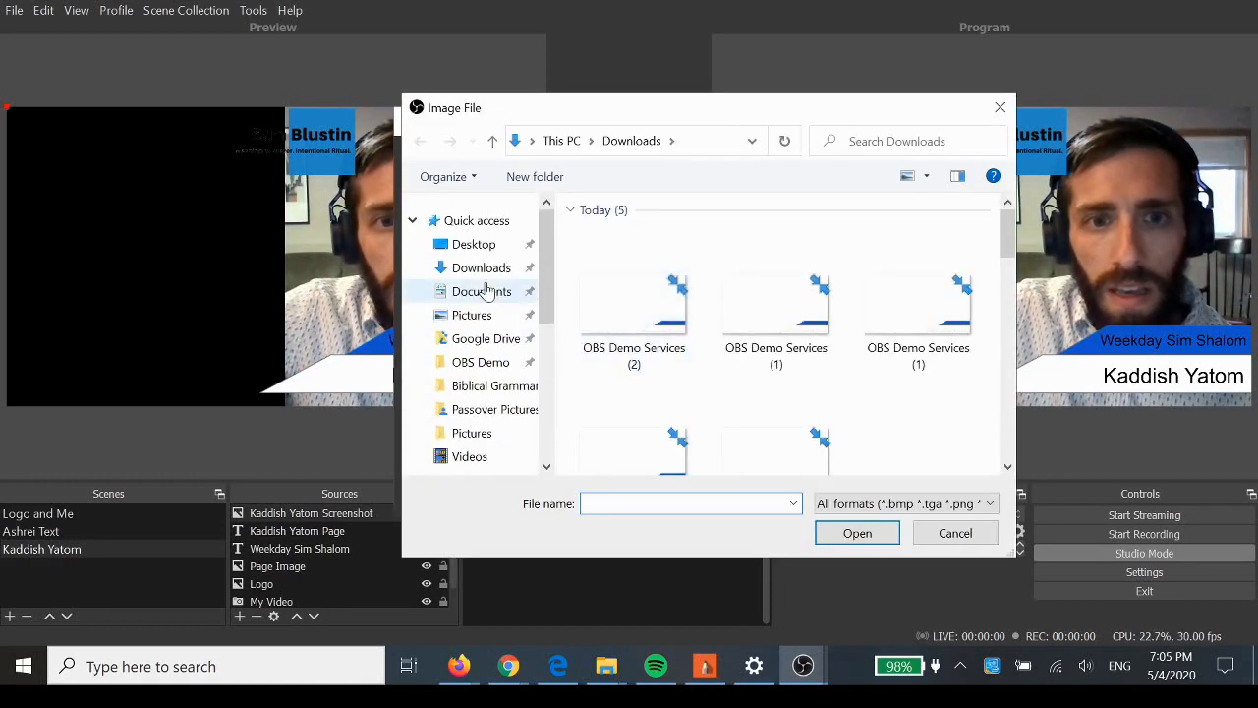
pyautogui.click(472, 363)
pyautogui.doubleClick(618, 269)
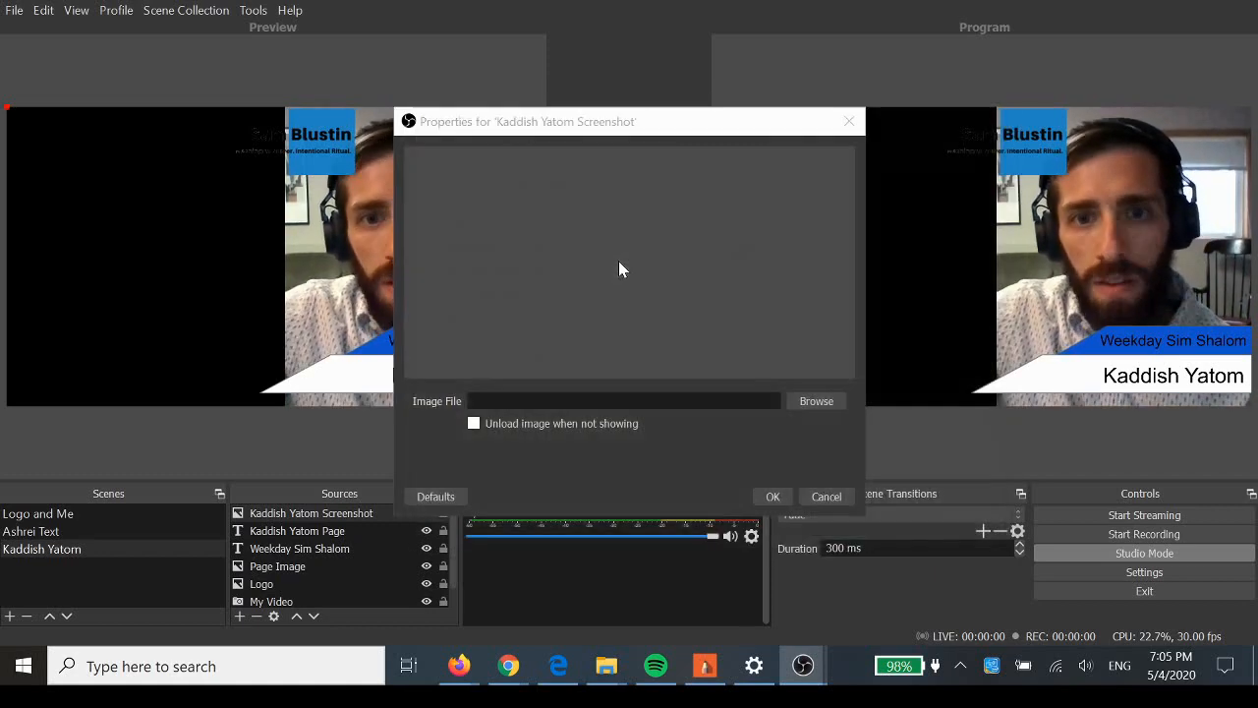
pyautogui.click(771, 497)
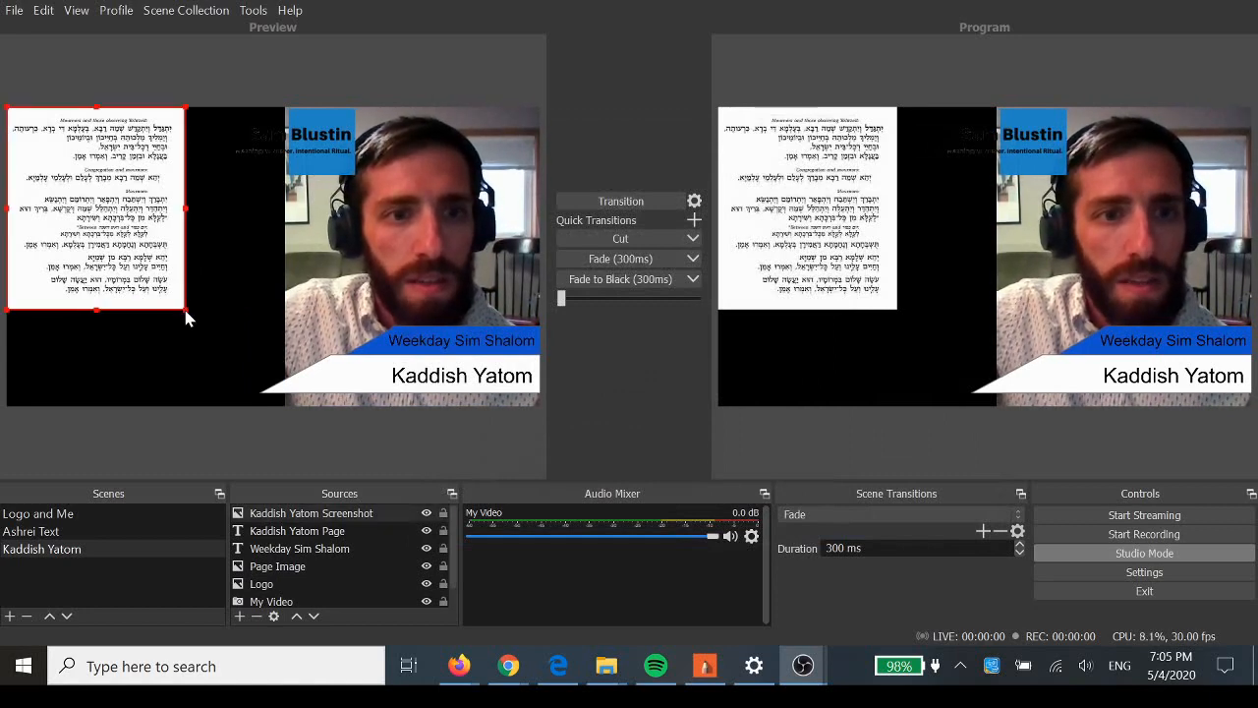
# Step: Enlarge and position the Kaddish Yatom Screenshot image so it fills the left part of the canvas beside the webcam video
pyautogui.moveTo(185, 311); pyautogui.dragTo(279, 375)
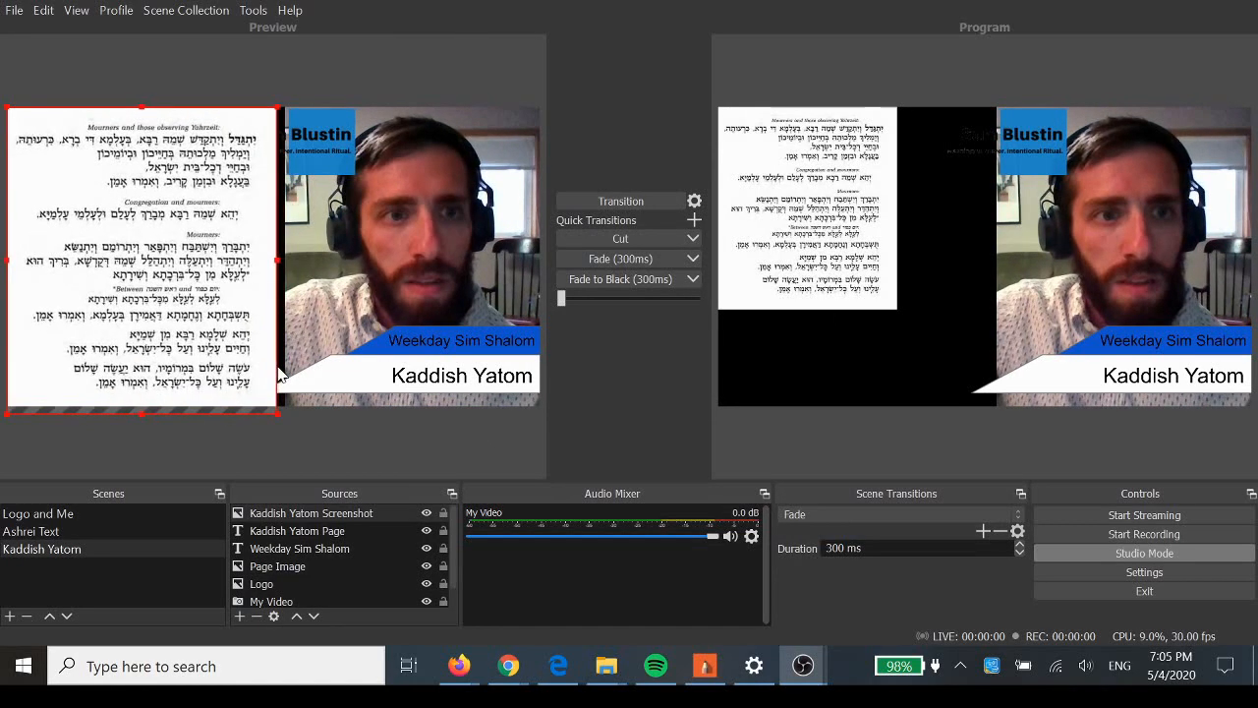
pyautogui.moveTo(185, 275); pyautogui.dragTo(193, 274)
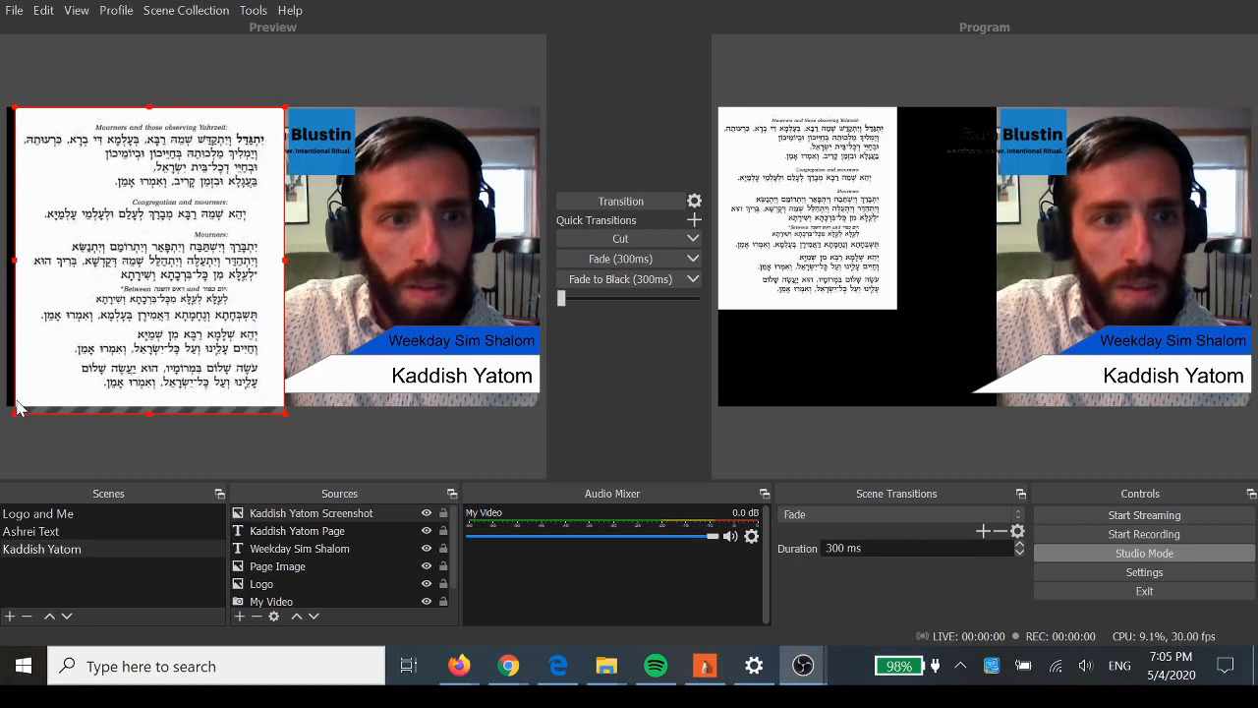
pyautogui.moveTo(12, 423); pyautogui.dragTo(9, 421)
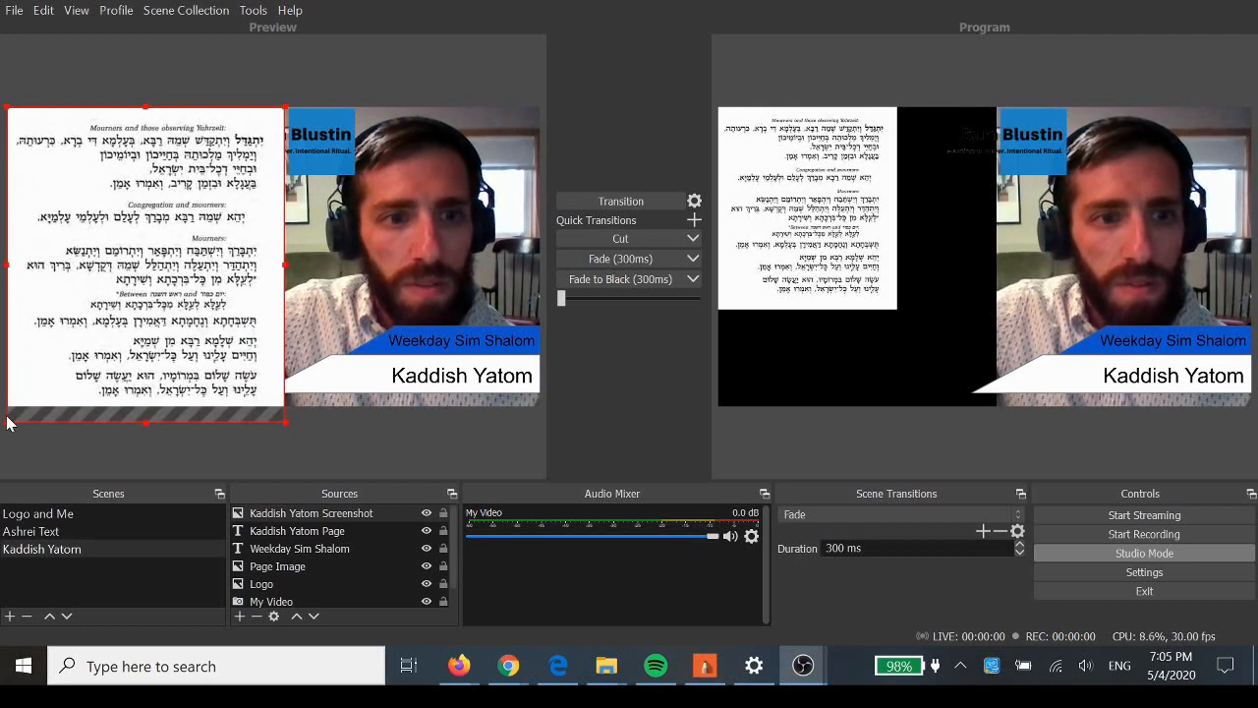
pyautogui.click(385, 461)
pyautogui.click(334, 381)
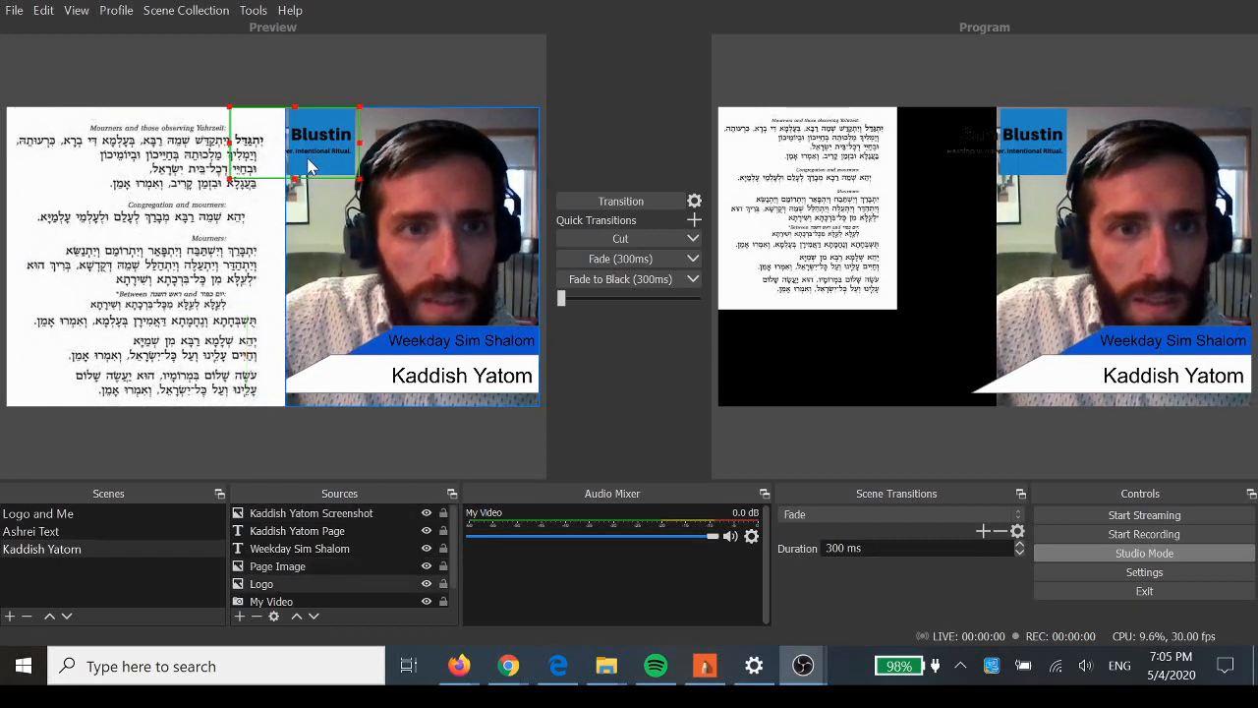
pyautogui.click(236, 278)
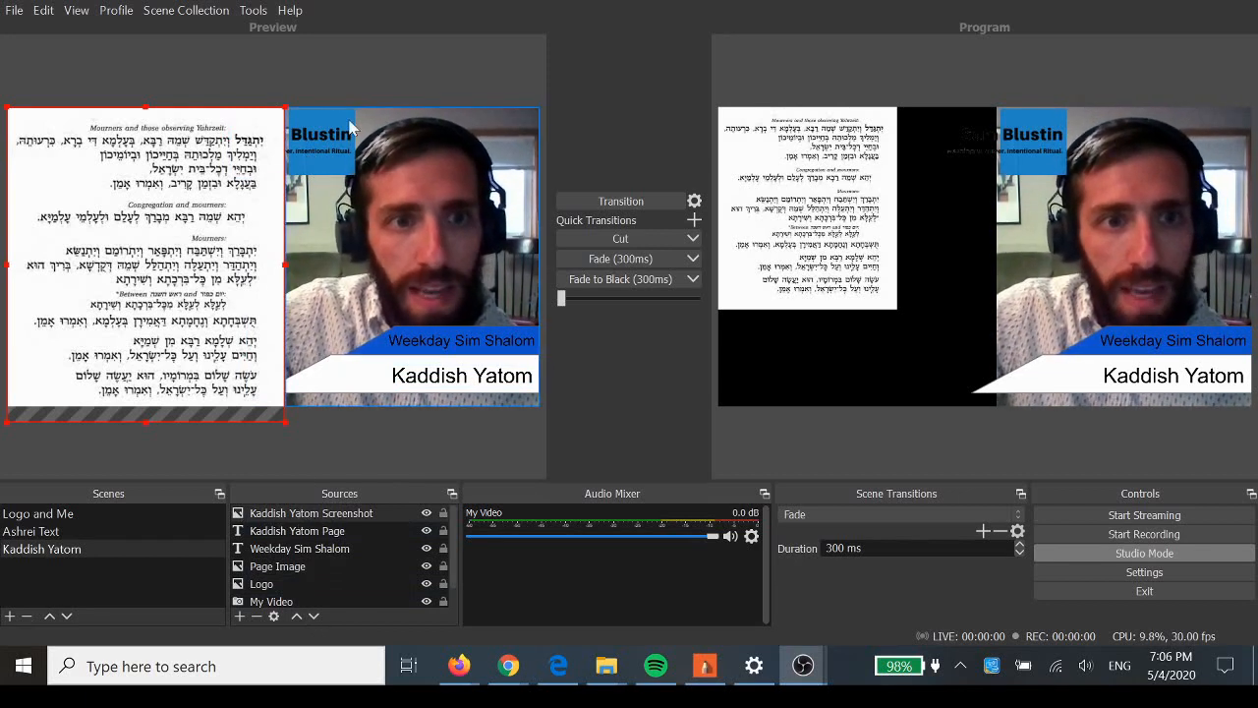
# Step: Move the Kaddish Yatom Screenshot source down the stacking order to sit beneath the Logo and directly above My Video
pyautogui.click(315, 618)
pyautogui.click(314, 617)
pyautogui.click(315, 617)
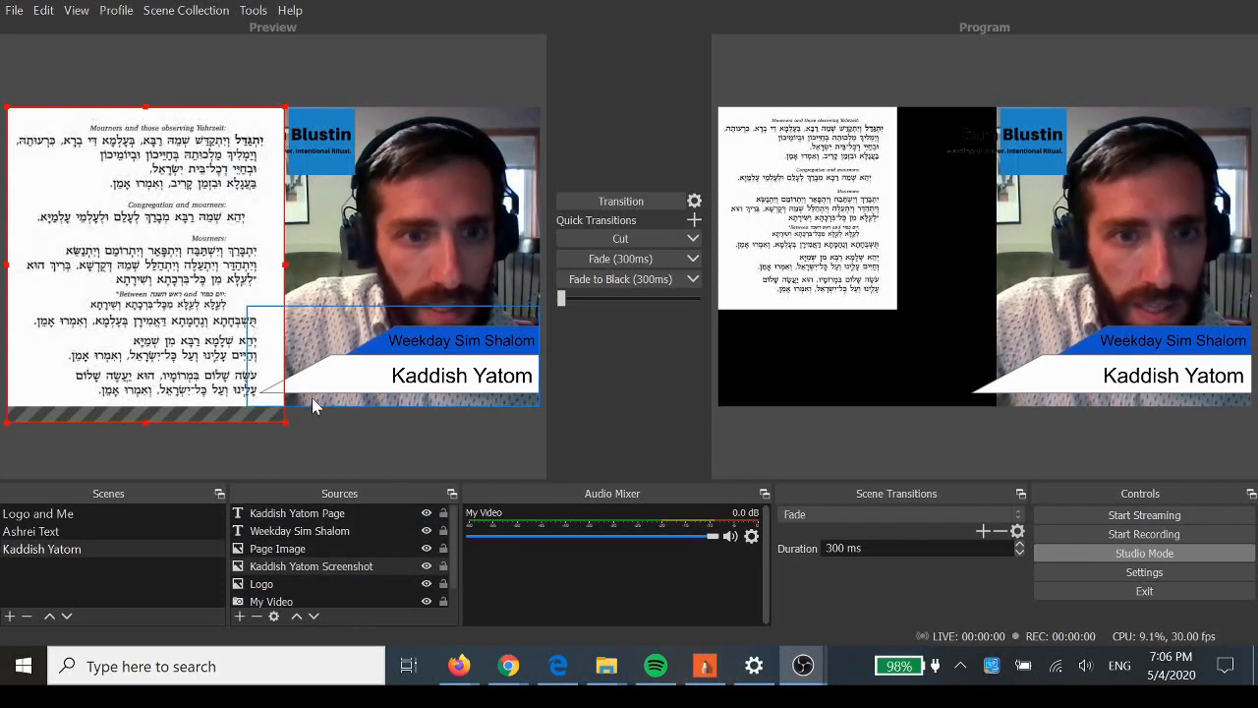
pyautogui.click(315, 617)
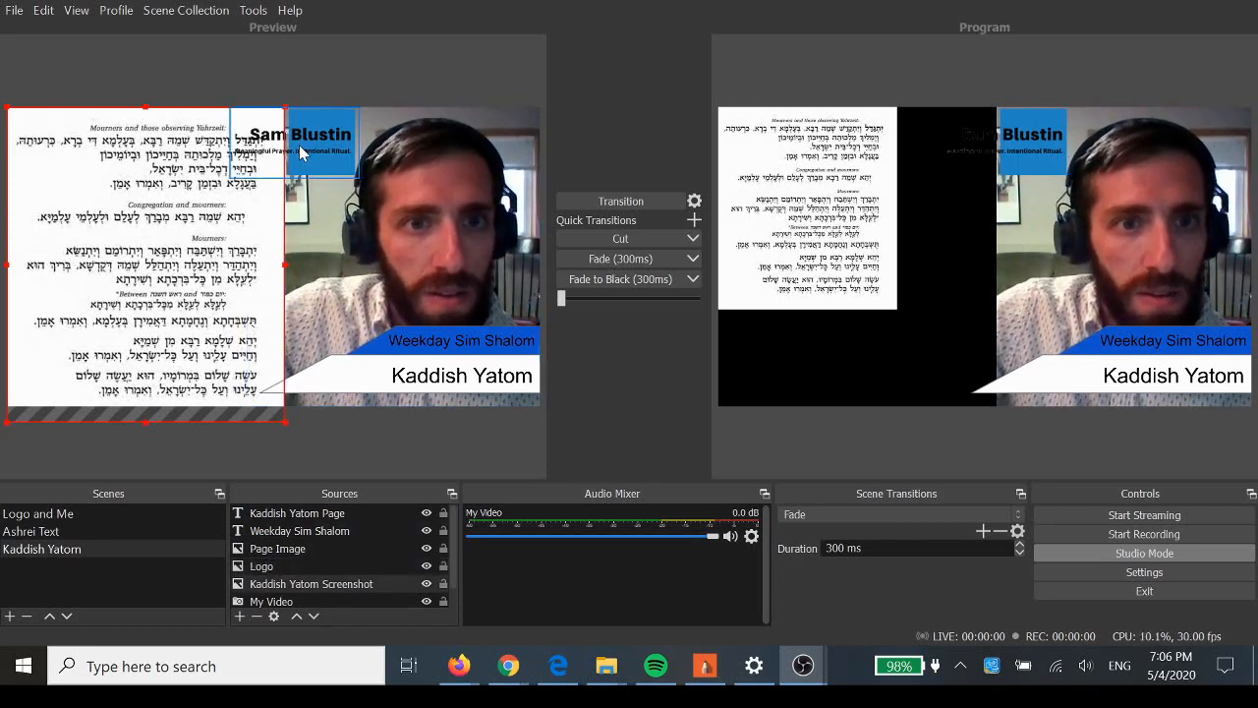
# Step: Move the Logo source into the upper-right corner of the webcam video in the Kaddish Yatom scene
pyautogui.moveTo(300, 150); pyautogui.dragTo(480, 155)
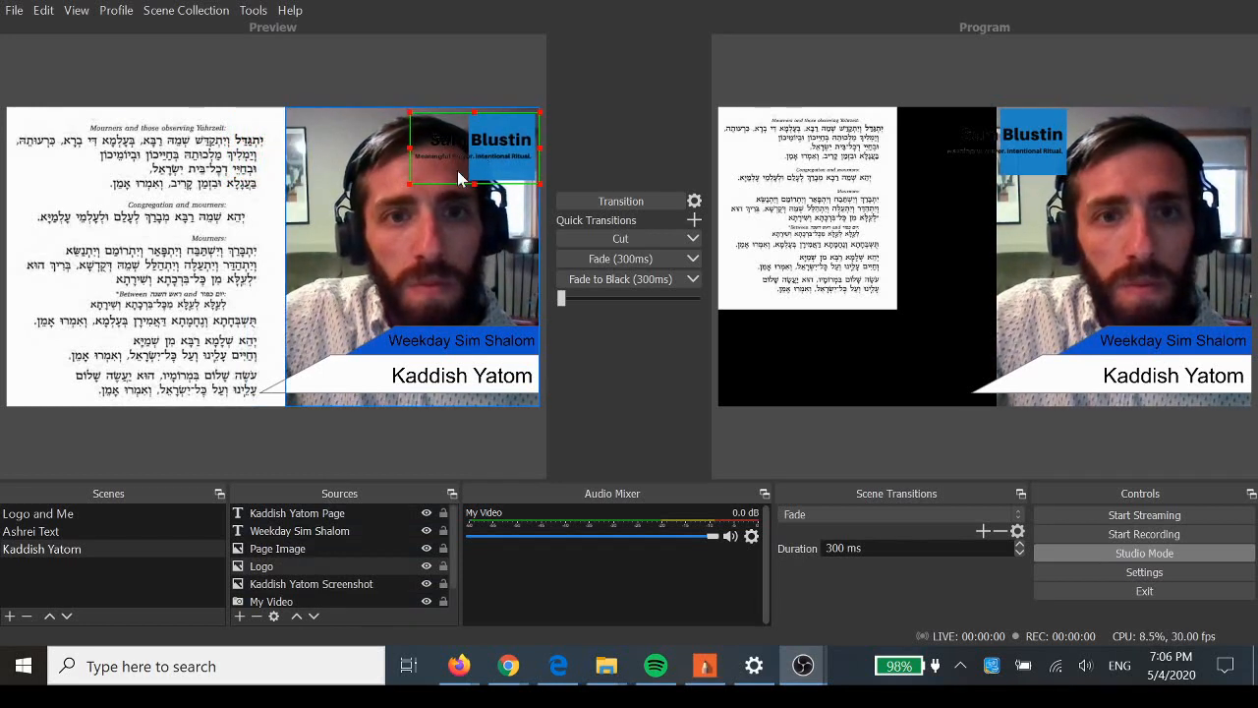
pyautogui.click(507, 149)
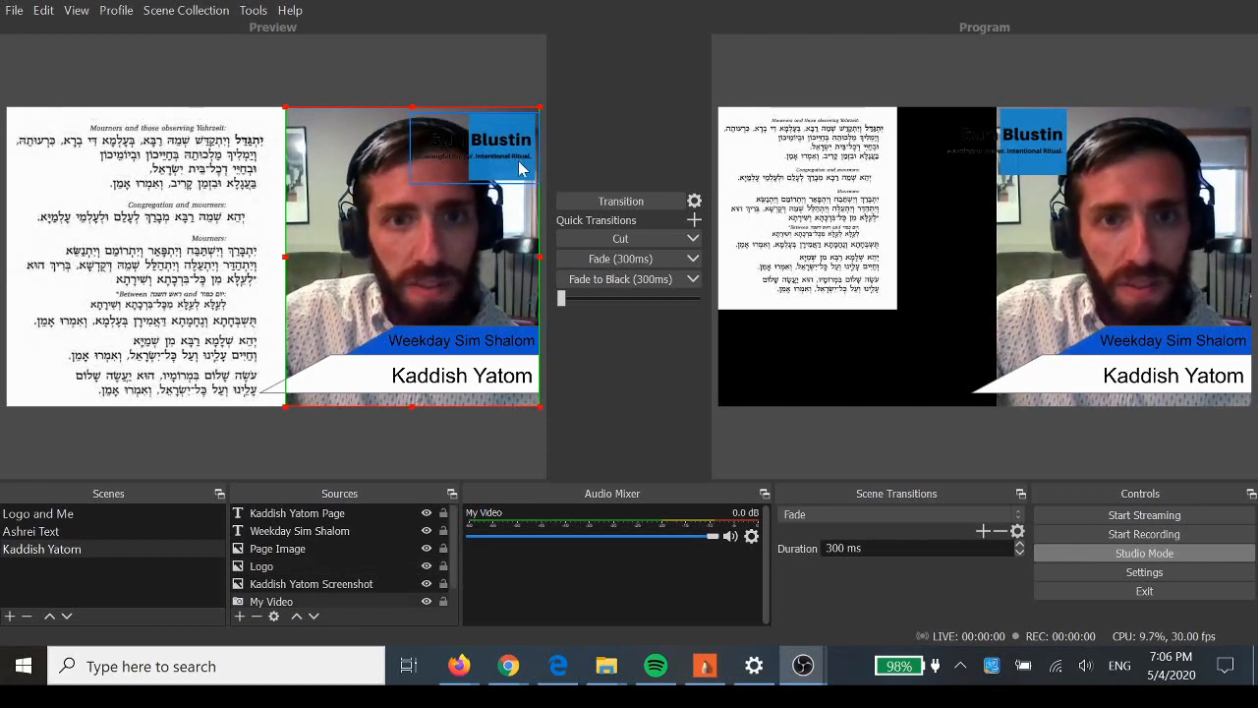
pyautogui.scroll(-1, 342, 570)
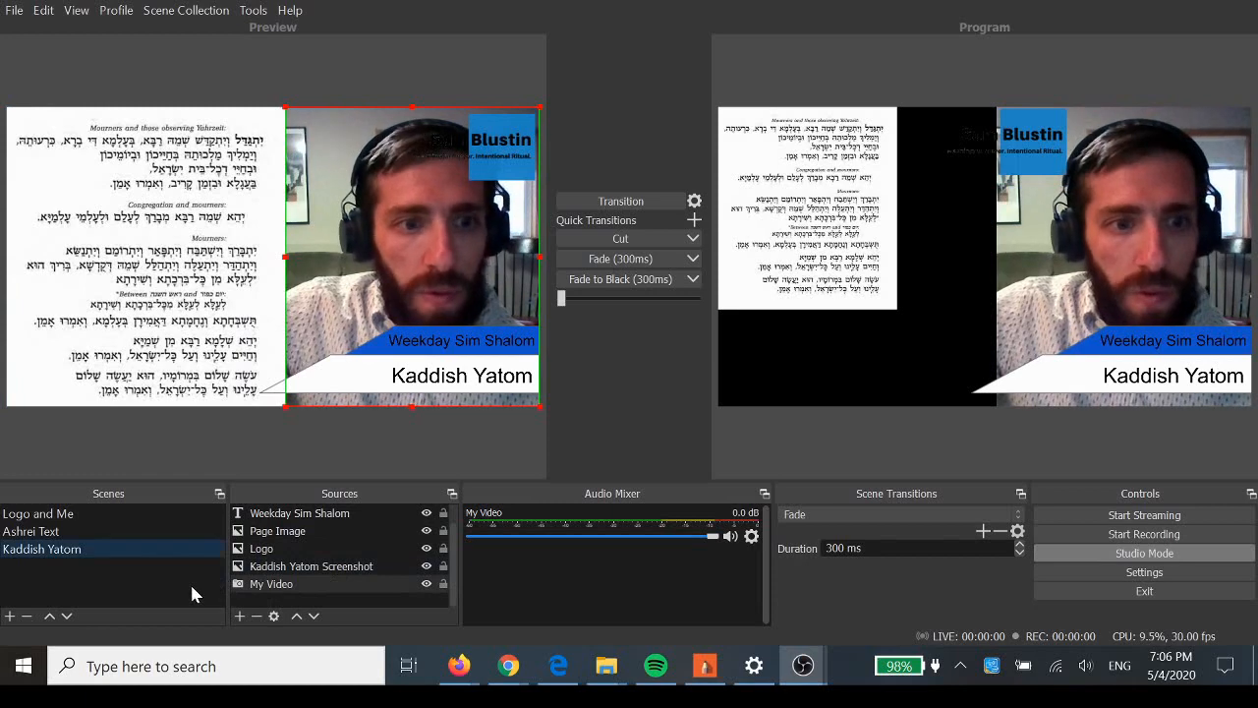
# Step: Send the Logo and Me, Ashrei Text and Kaddish Yatom scenes to the program output one after another
pyautogui.click(46, 532)
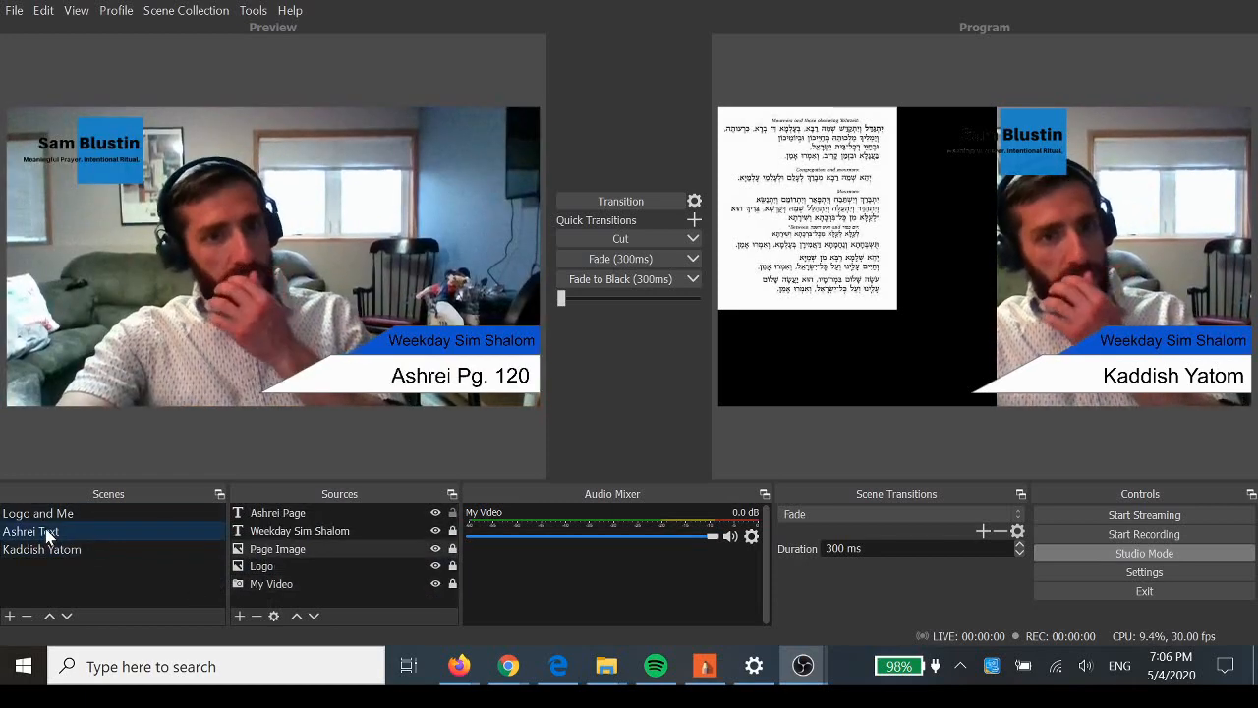
pyautogui.click(46, 514)
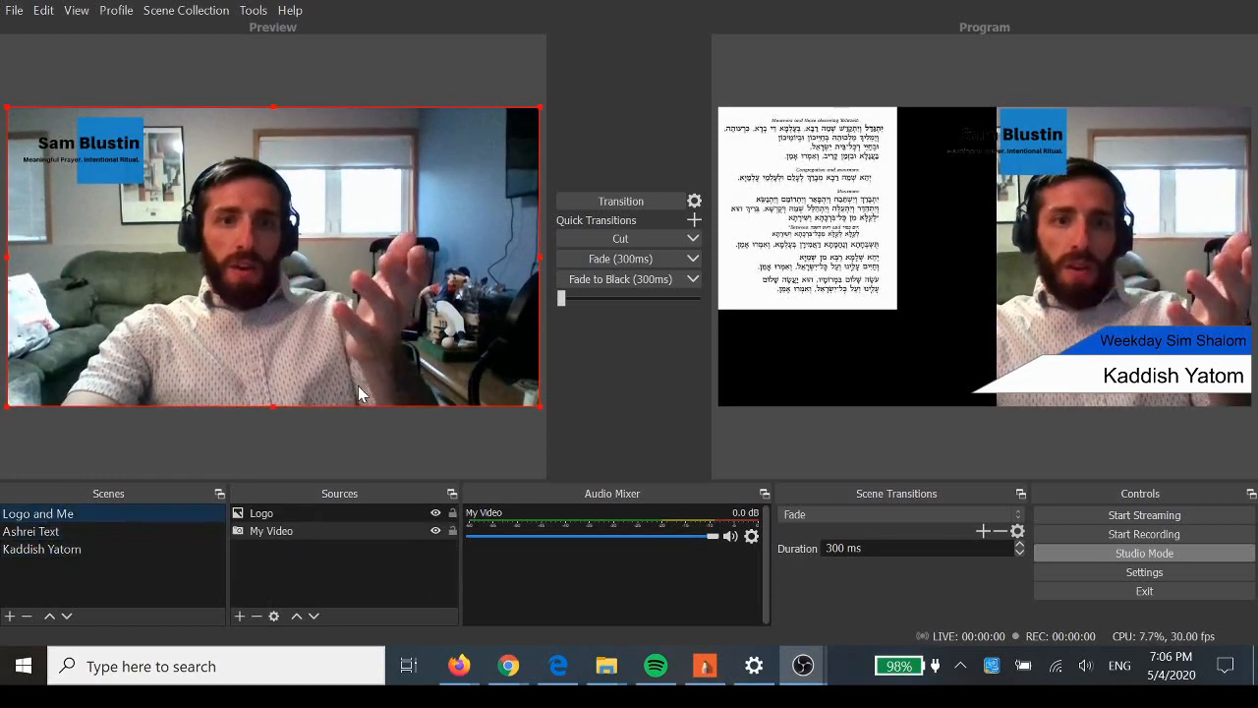
pyautogui.doubleClick(107, 511)
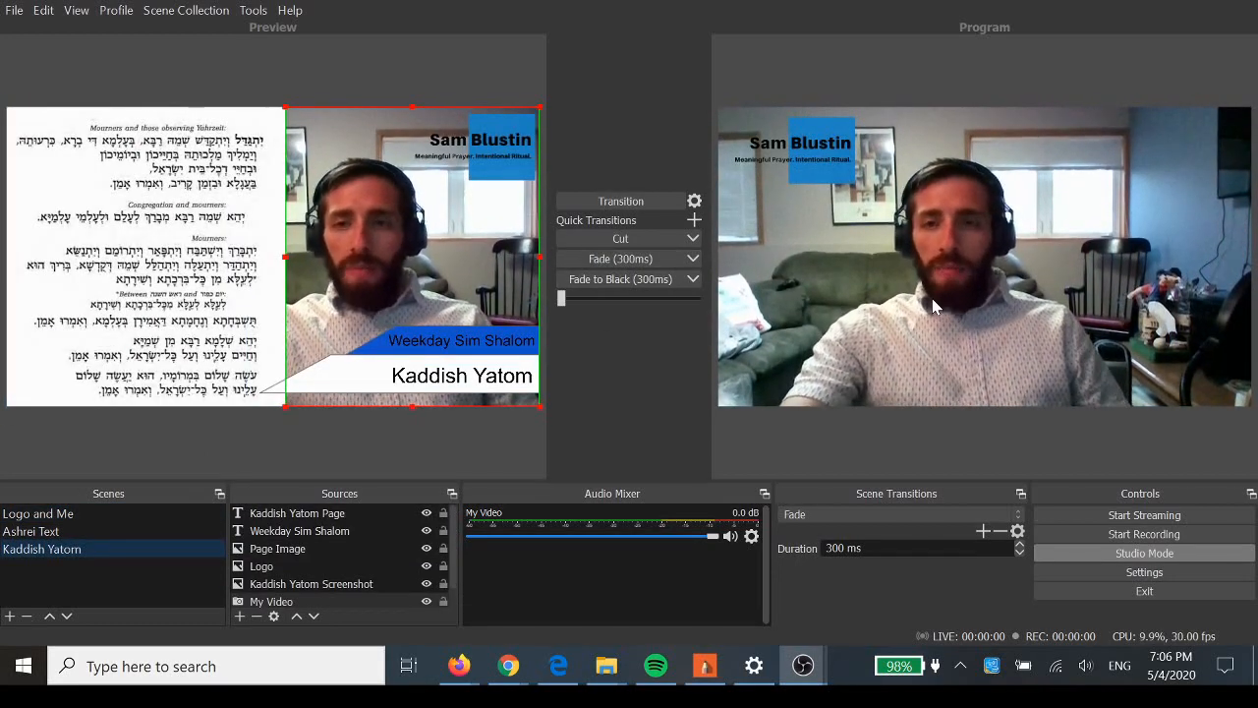
pyautogui.doubleClick(34, 532)
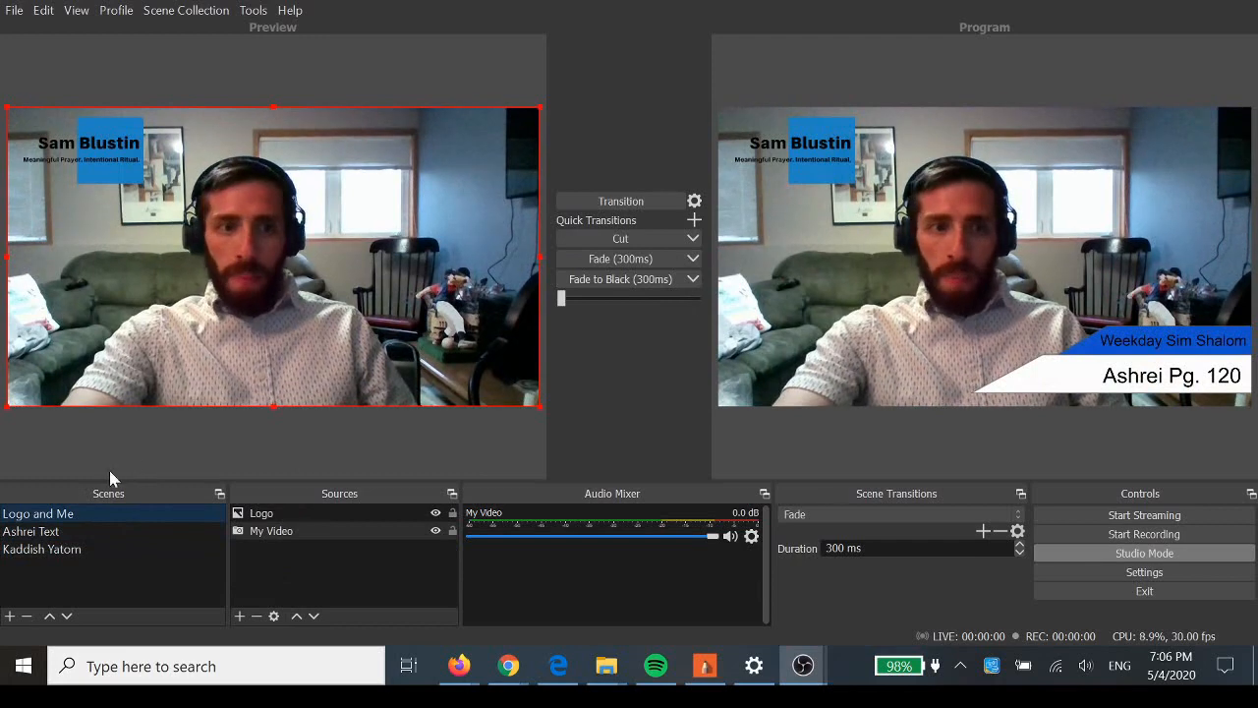
pyautogui.click(50, 548)
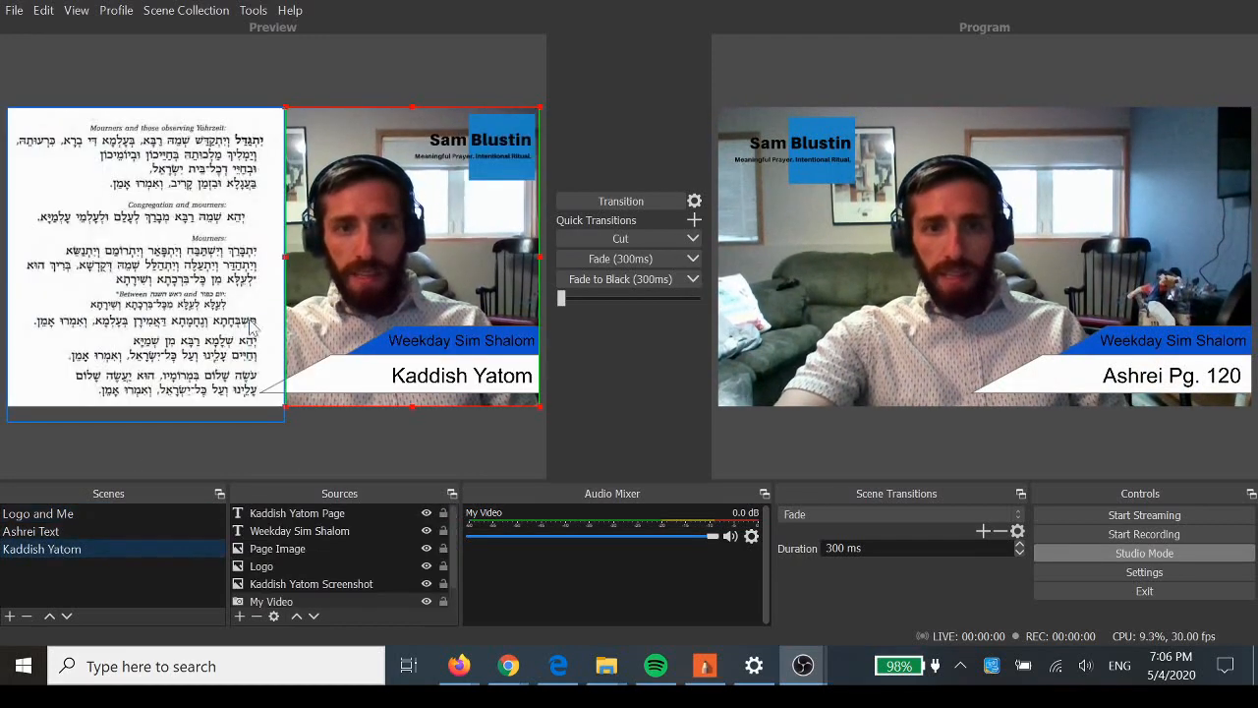
pyautogui.doubleClick(61, 553)
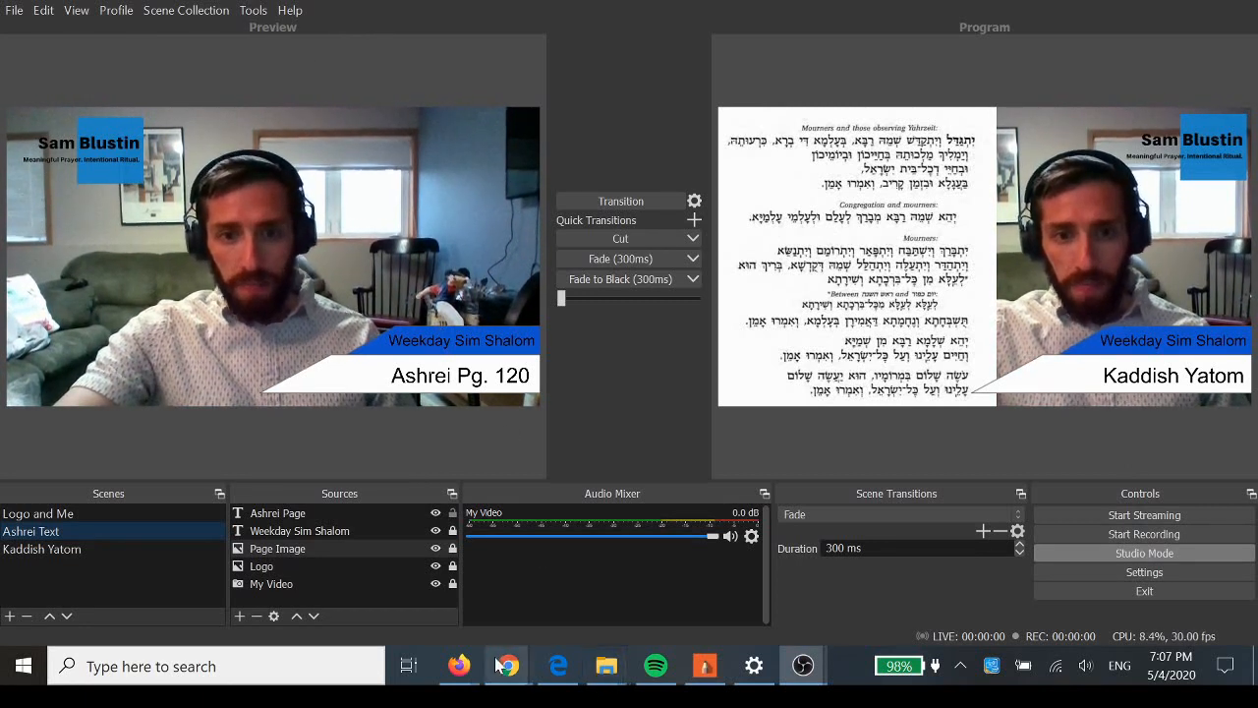
# Step: Switch to Chrome and examine the OBS-VirtualCam plugin page on the OBS forum, including its usage instructions
pyautogui.moveTo(509, 667)
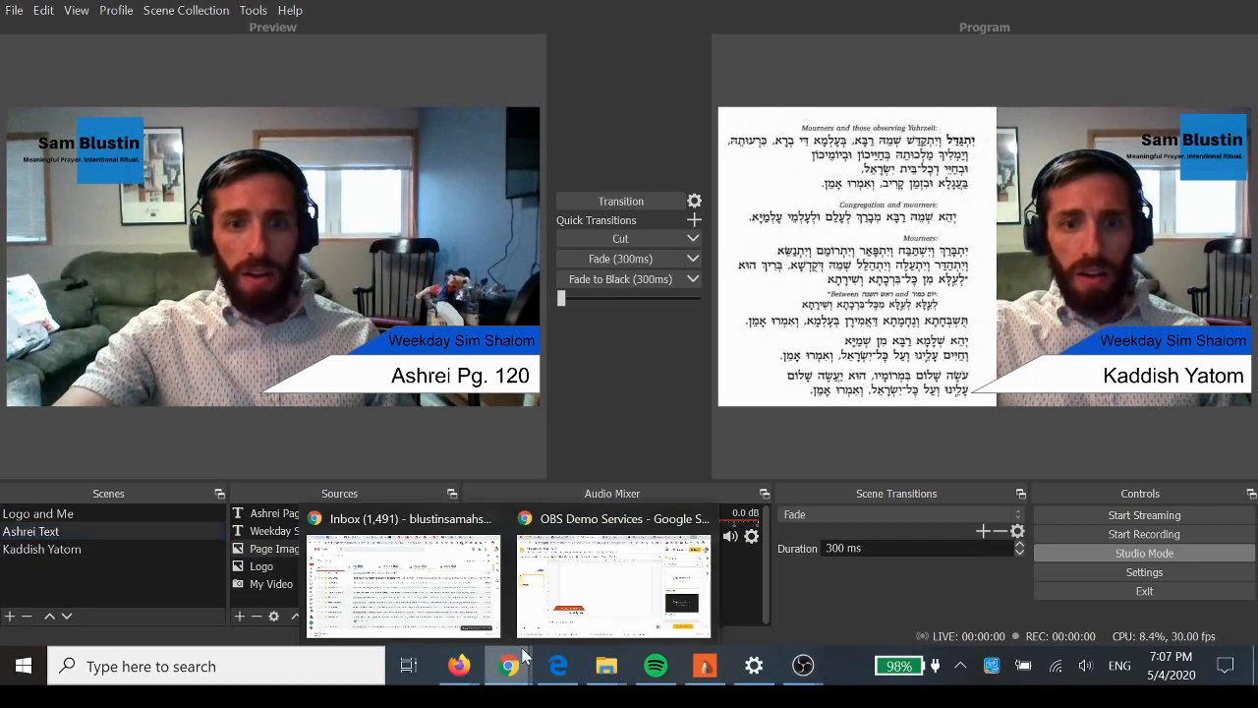
pyautogui.click(578, 598)
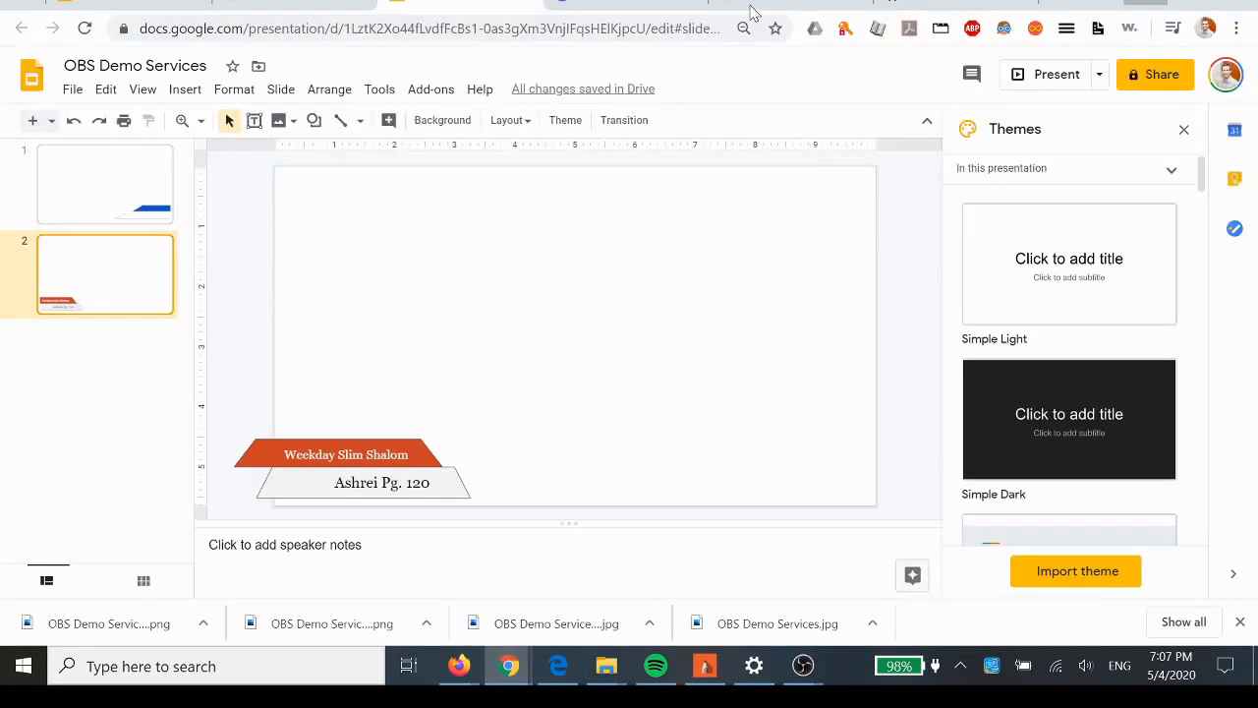
pyautogui.click(772, 3)
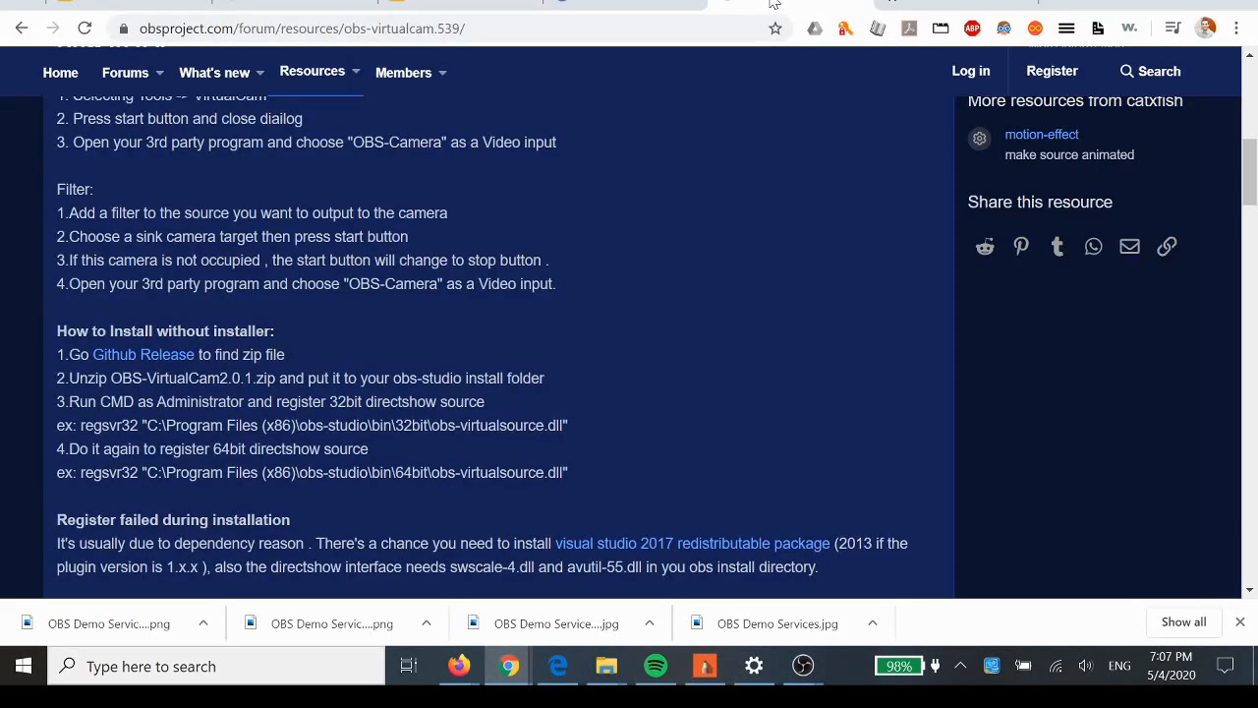
pyautogui.scroll(5, 588, 62)
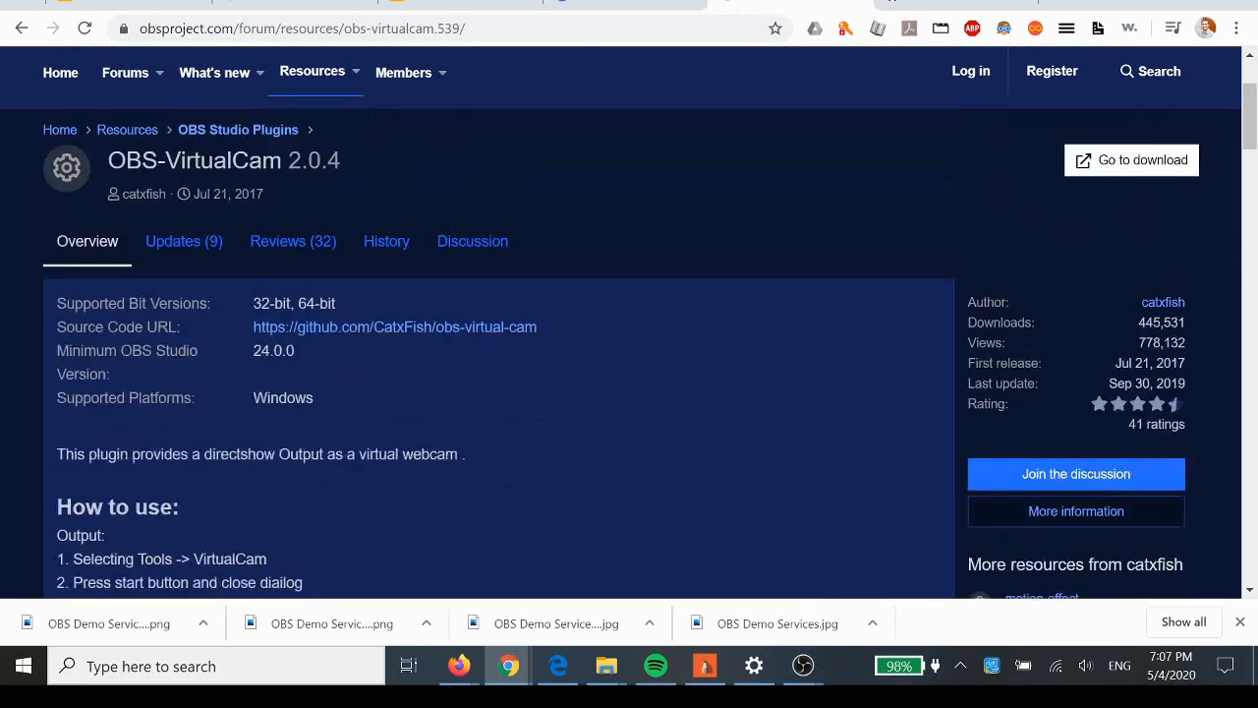
pyautogui.scroll(-2, 434, 234)
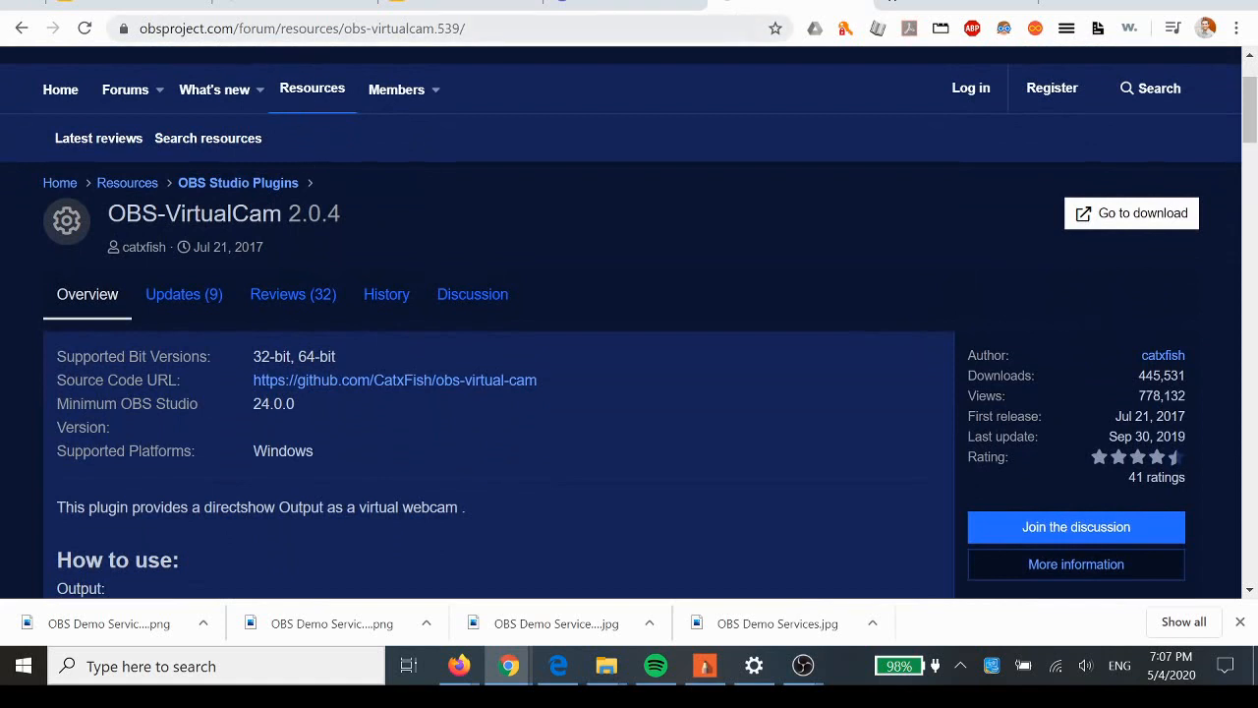
pyautogui.click(313, 36)
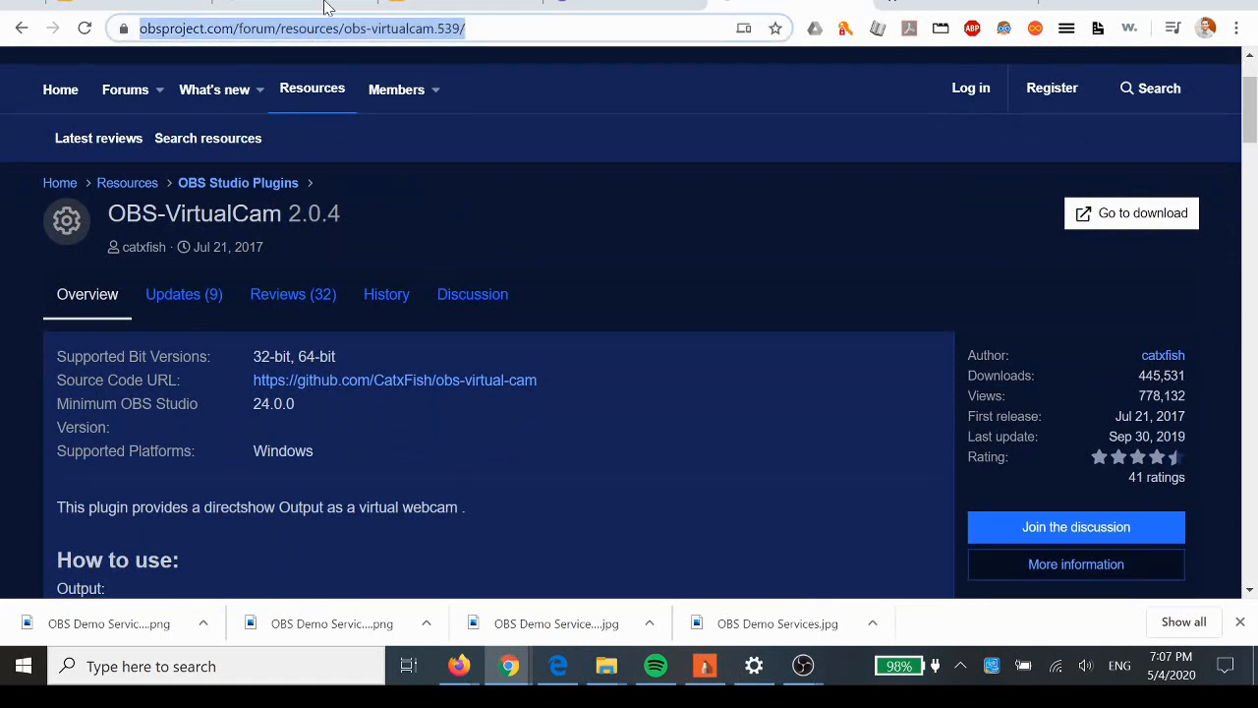
pyautogui.click(466, 203)
pyautogui.scroll(-3, 465, 203)
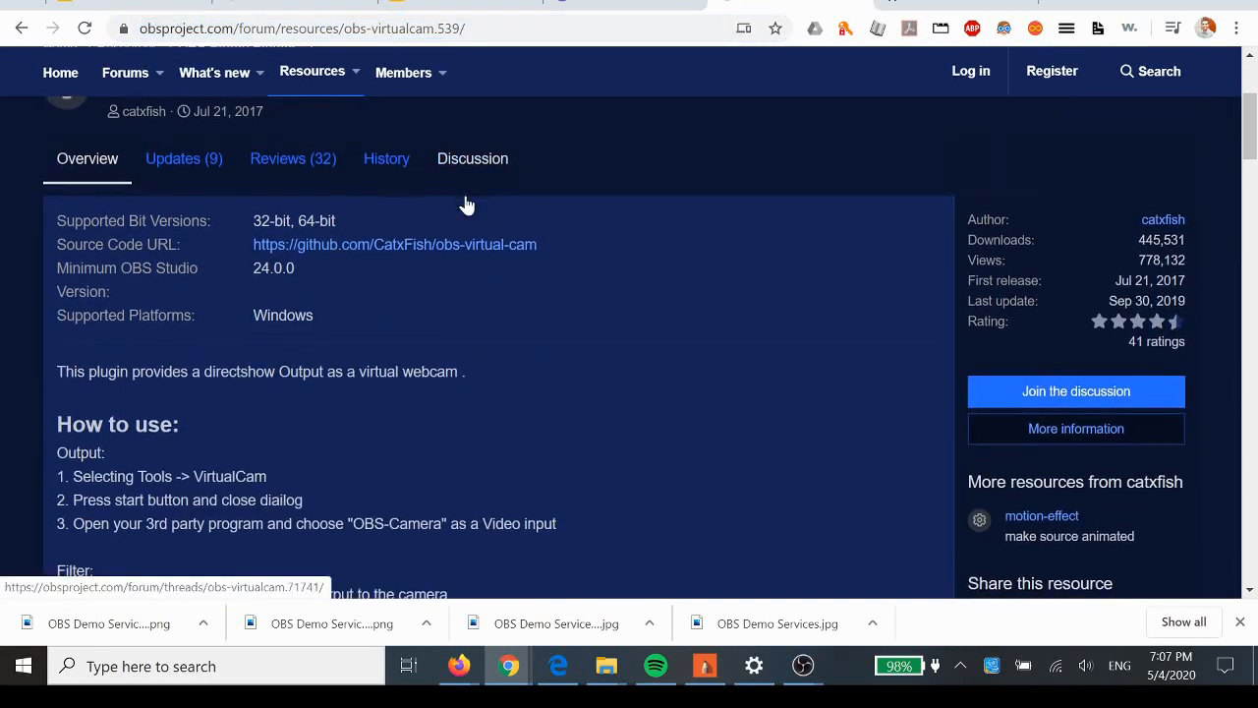
pyautogui.scroll(-1, 466, 203)
pyautogui.scroll(-1, 466, 203)
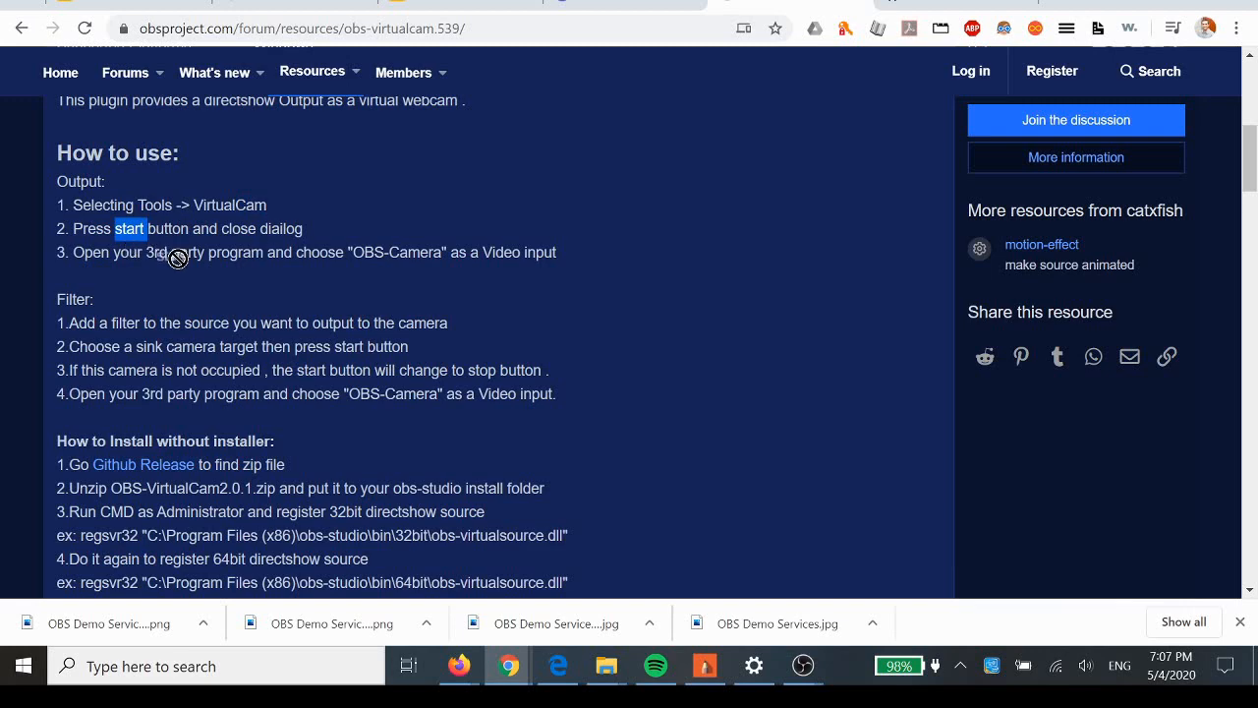
# Step: View the plugin's GitHub releases page and examine the downloadable assets of OBS-VirtualCam 2.0.4
pyautogui.scroll(-1, 491, 344)
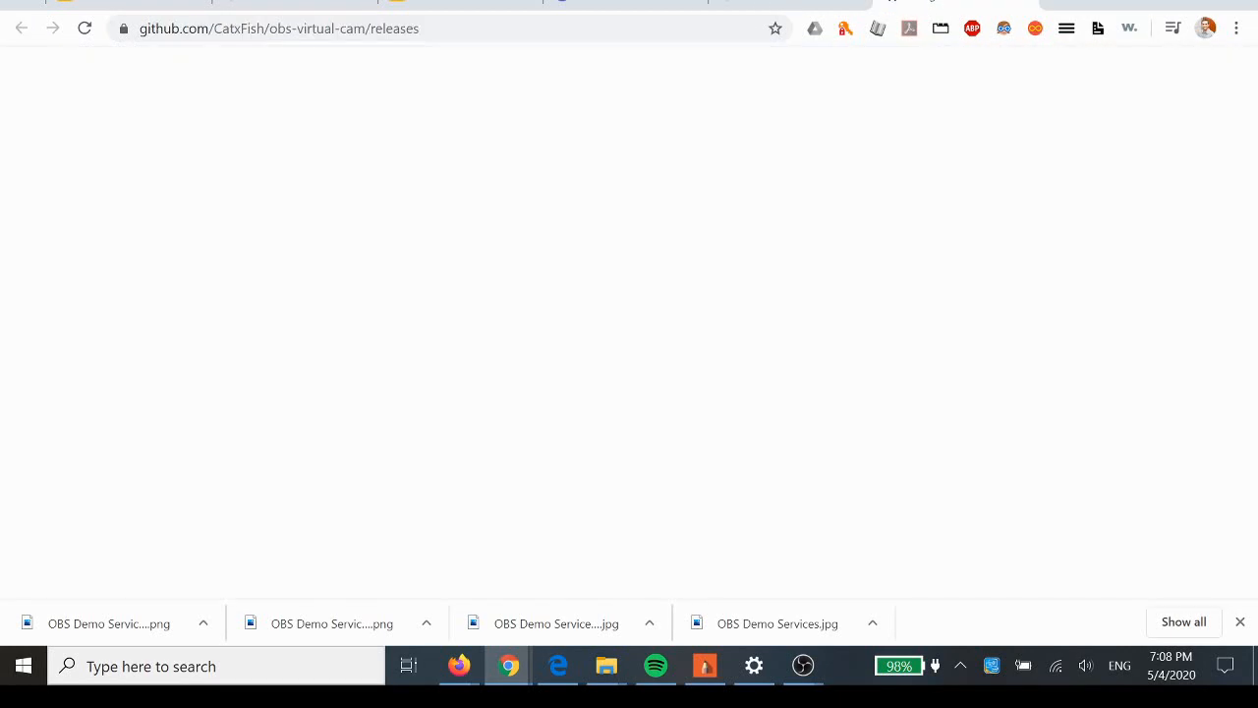
pyautogui.scroll(-3, 580, 364)
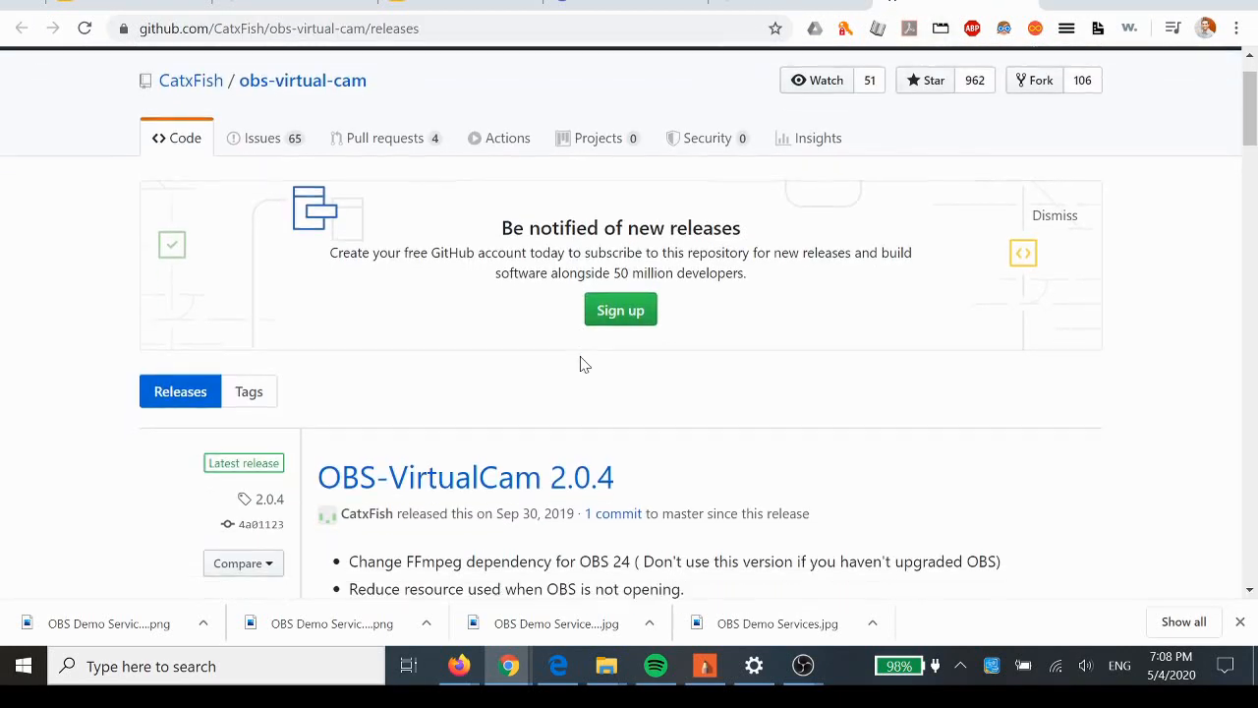
pyautogui.scroll(-1, 579, 363)
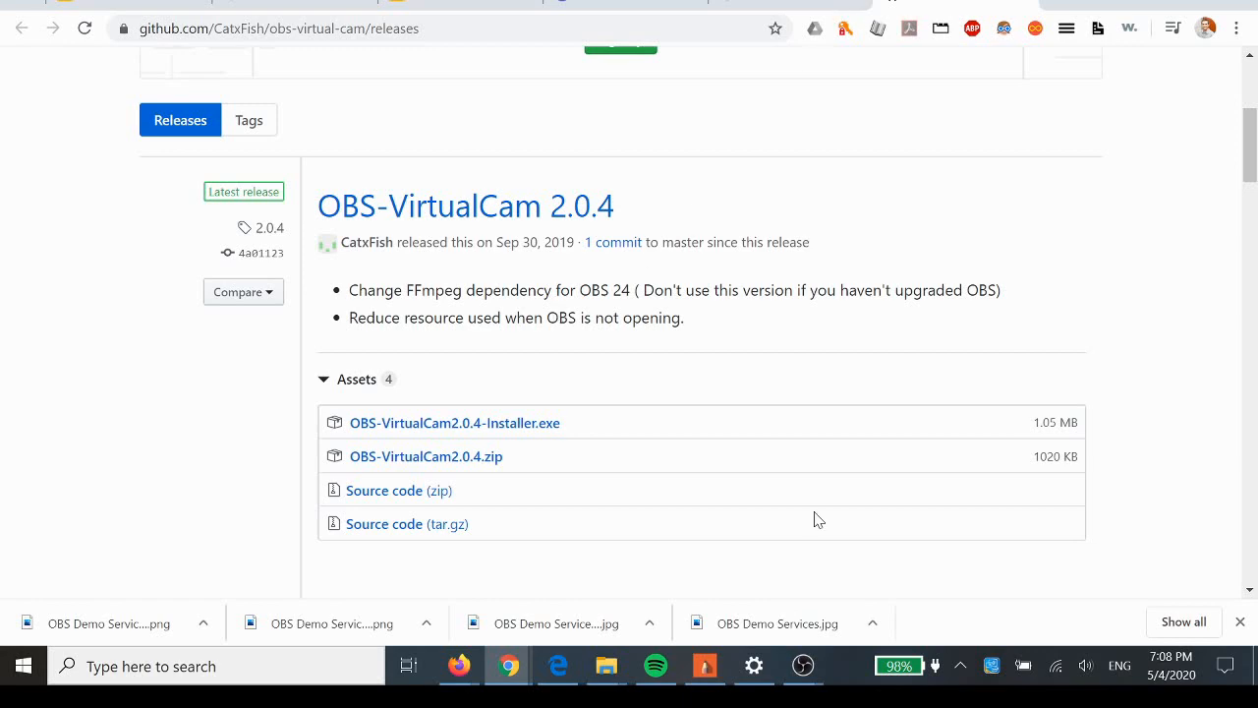
# Step: Switch back to OBS Studio and restart the VirtualCam output with OBS-Camera as its target camera
pyautogui.moveTo(803, 666)
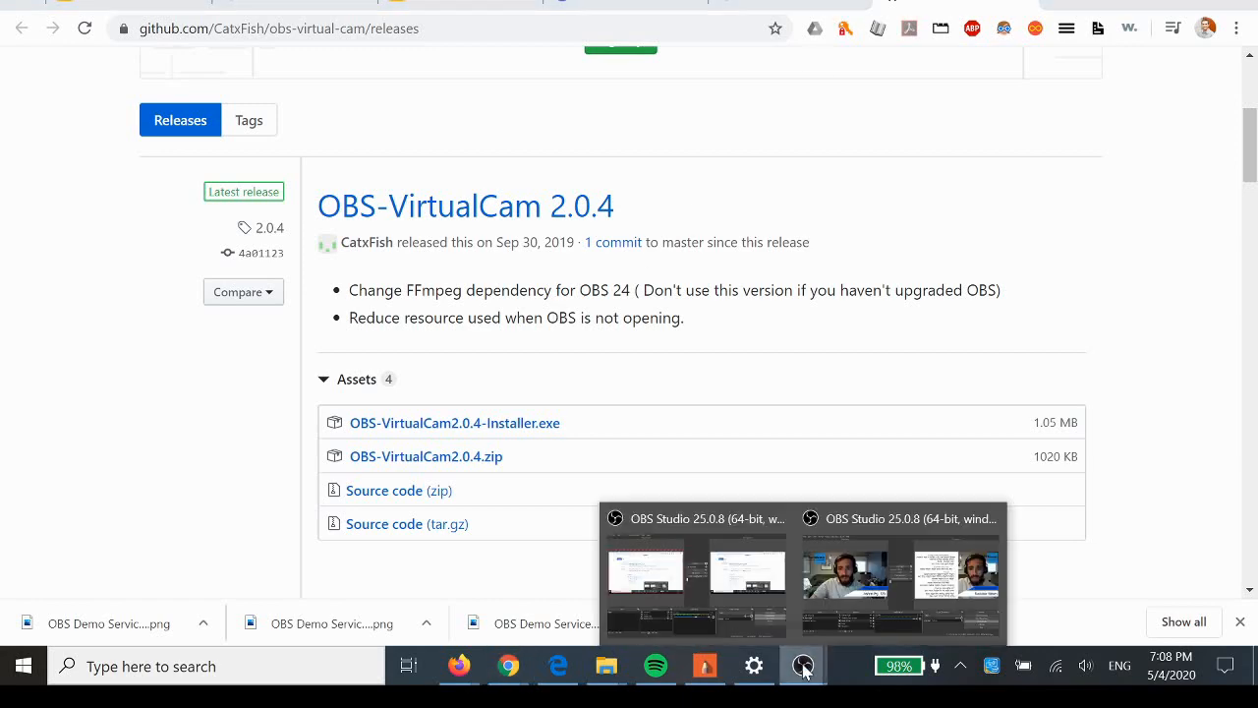
pyautogui.click(839, 583)
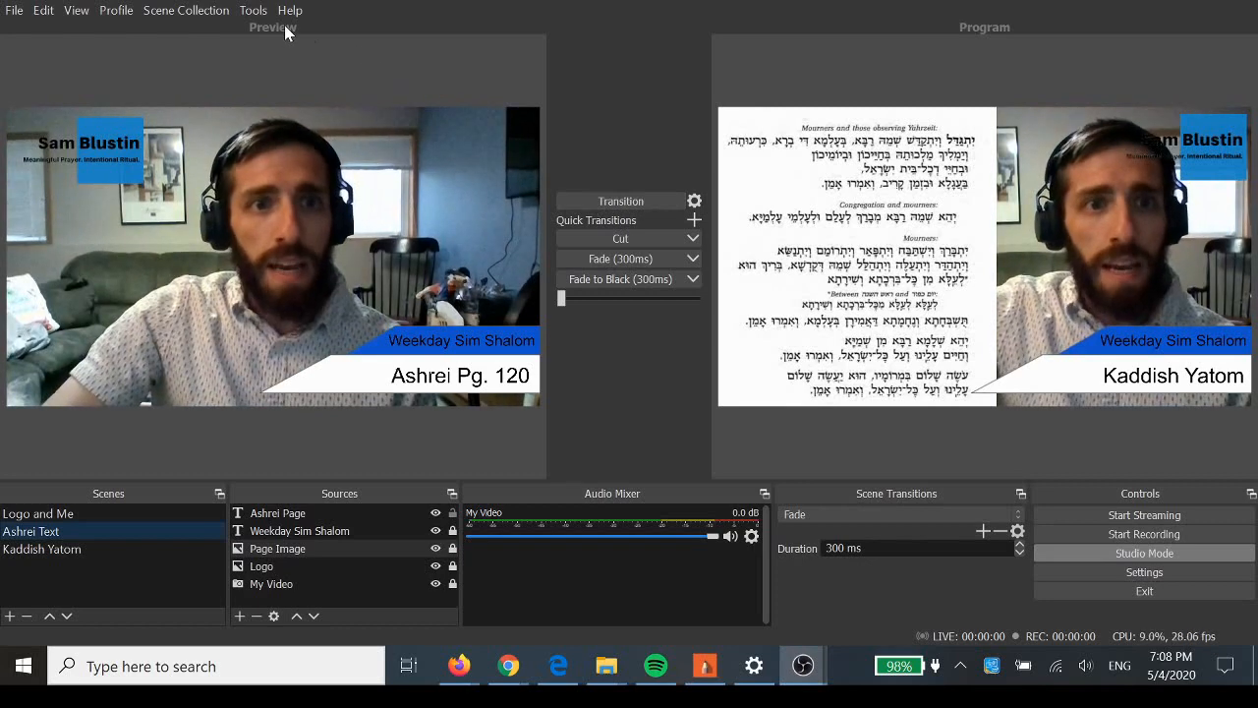
pyautogui.click(253, 12)
pyautogui.click(275, 161)
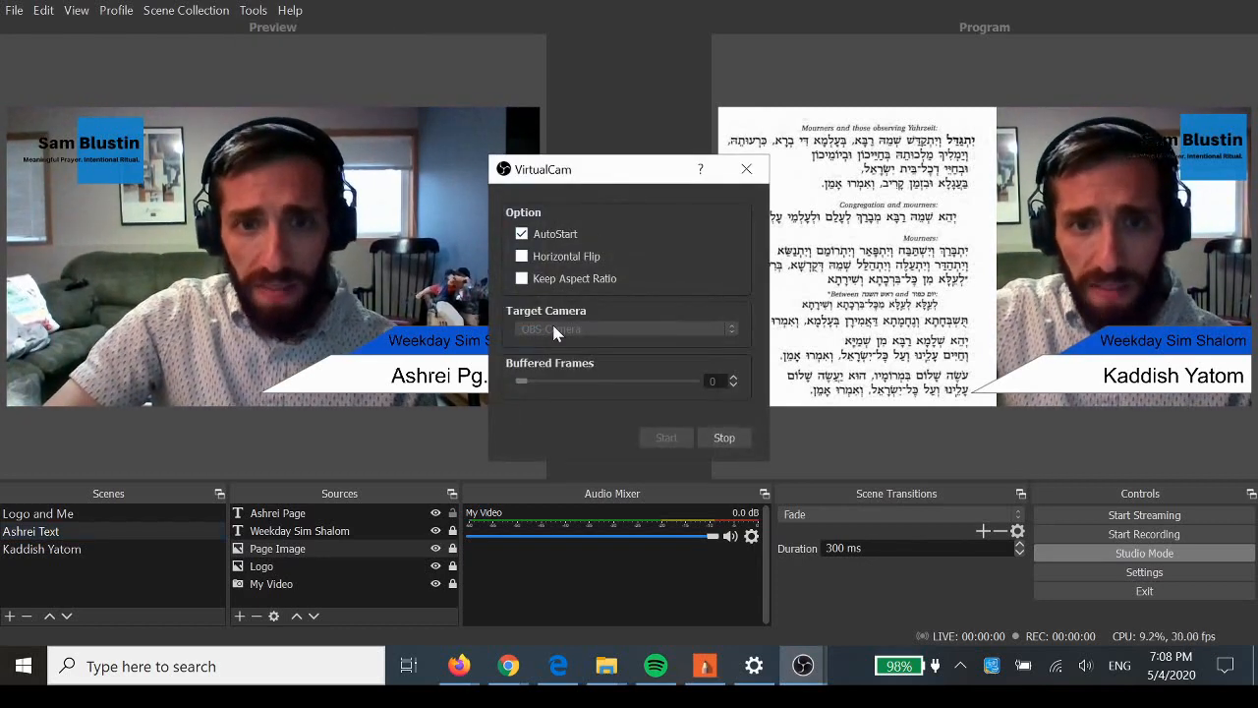
pyautogui.click(717, 437)
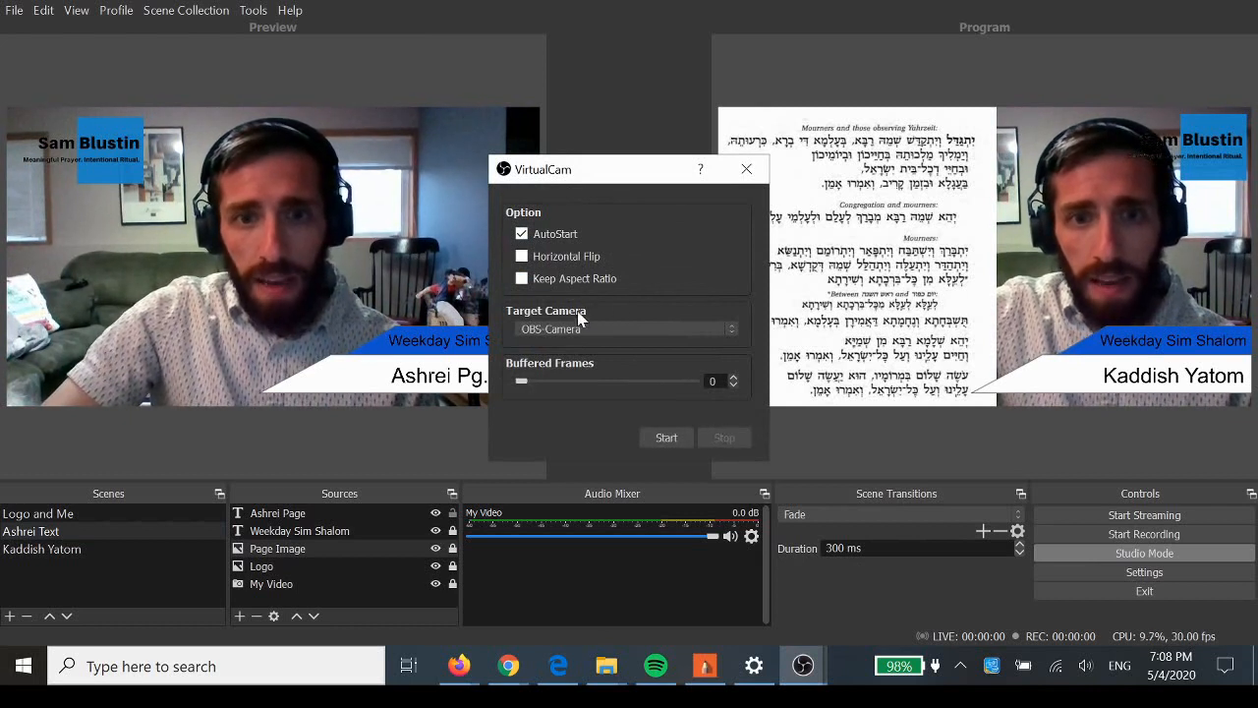
pyautogui.click(637, 329)
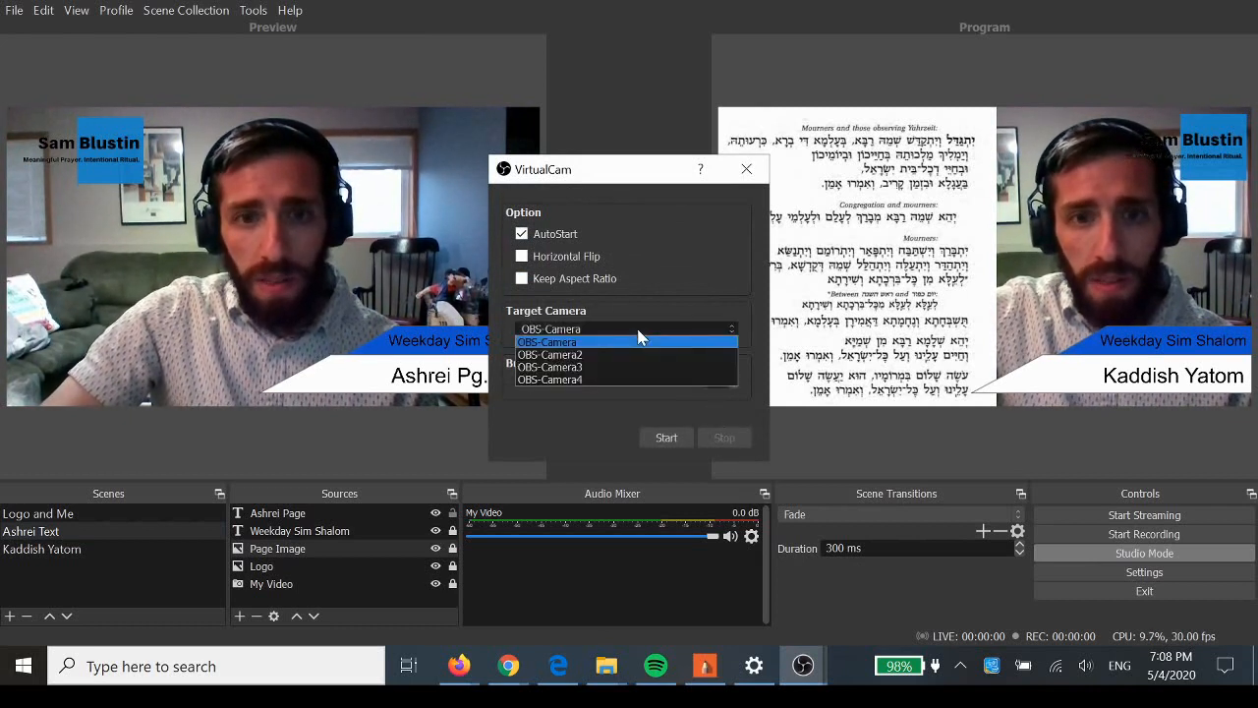
pyautogui.click(574, 342)
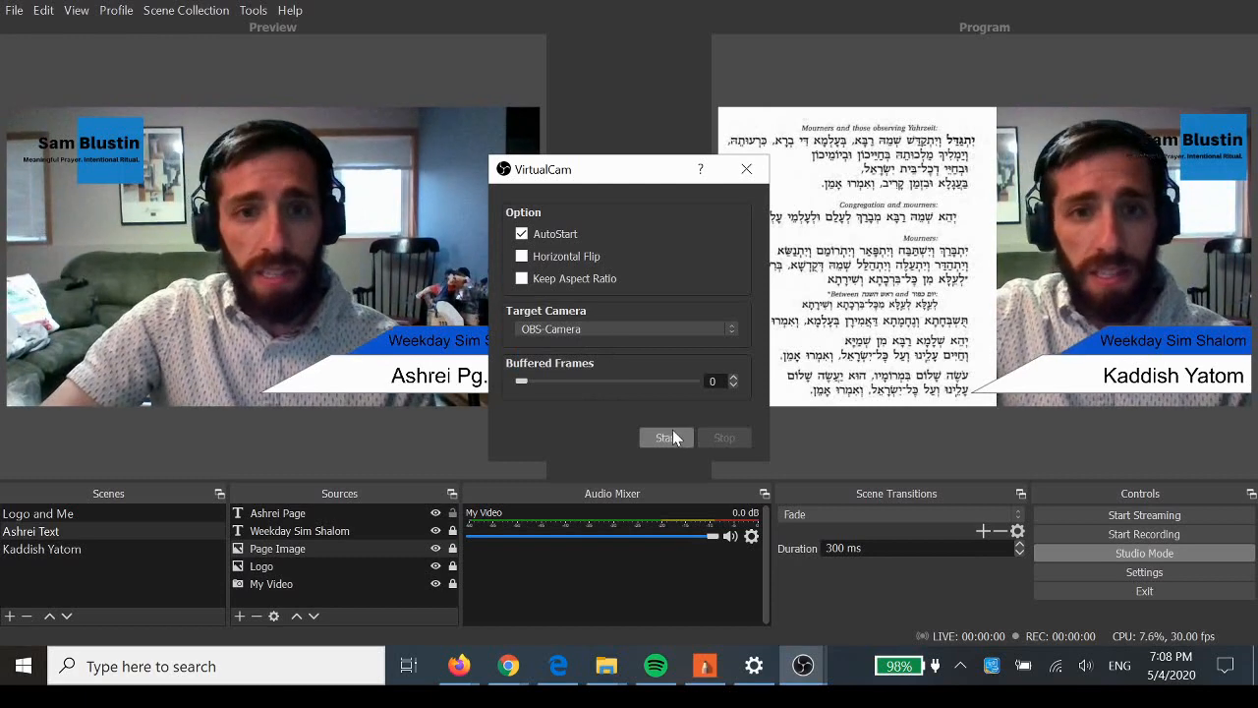
pyautogui.click(671, 433)
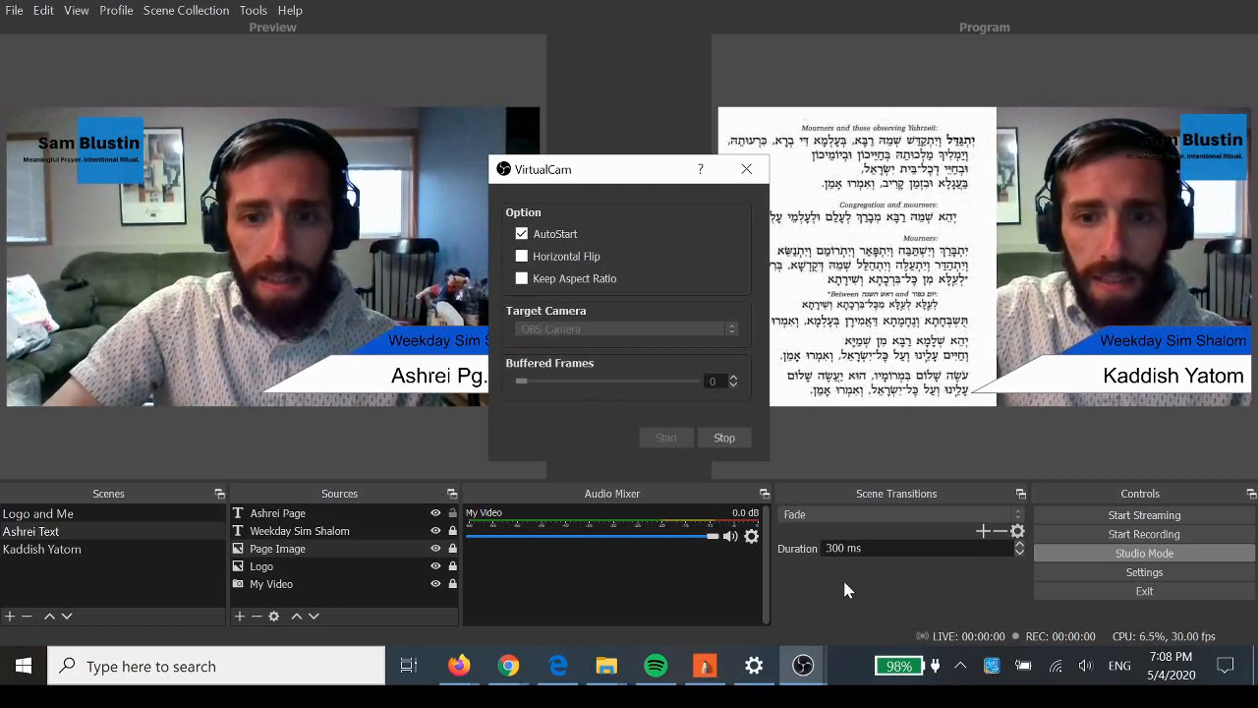
# Step: Launch Zoom, start a new meeting with computer audio, and enlarge and reposition its window to show the meeting controls
pyautogui.click(24, 666)
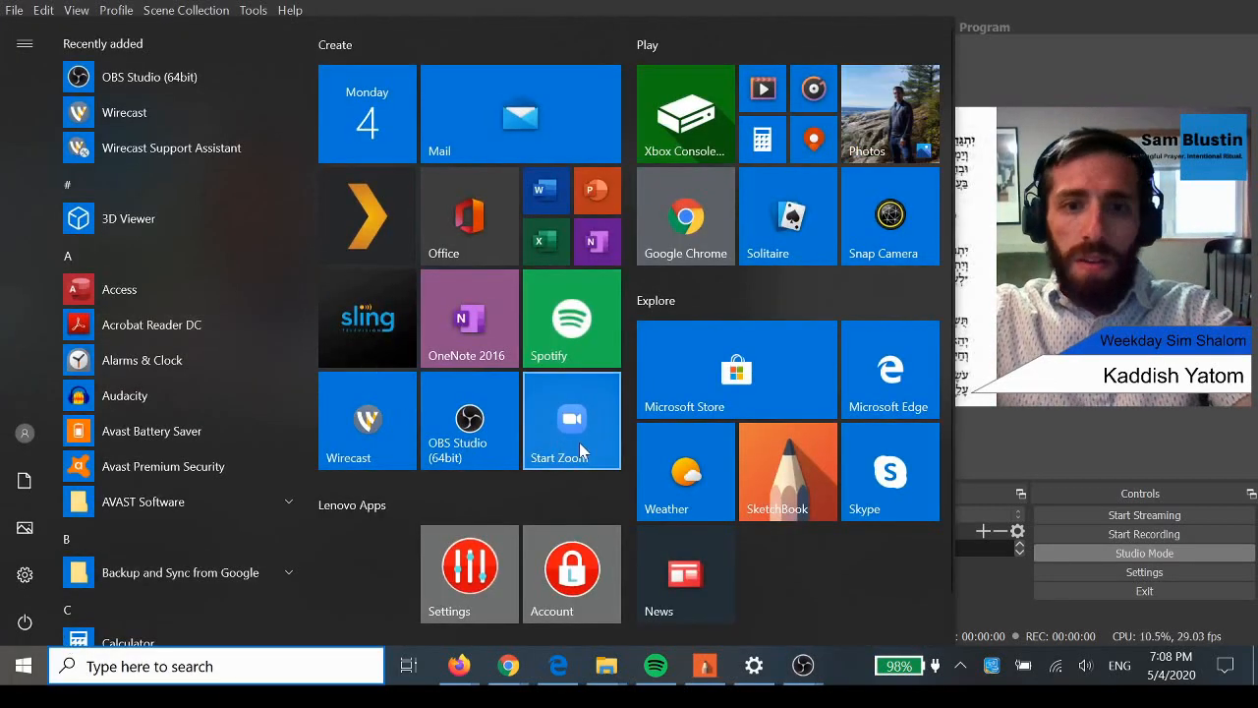
pyautogui.click(580, 450)
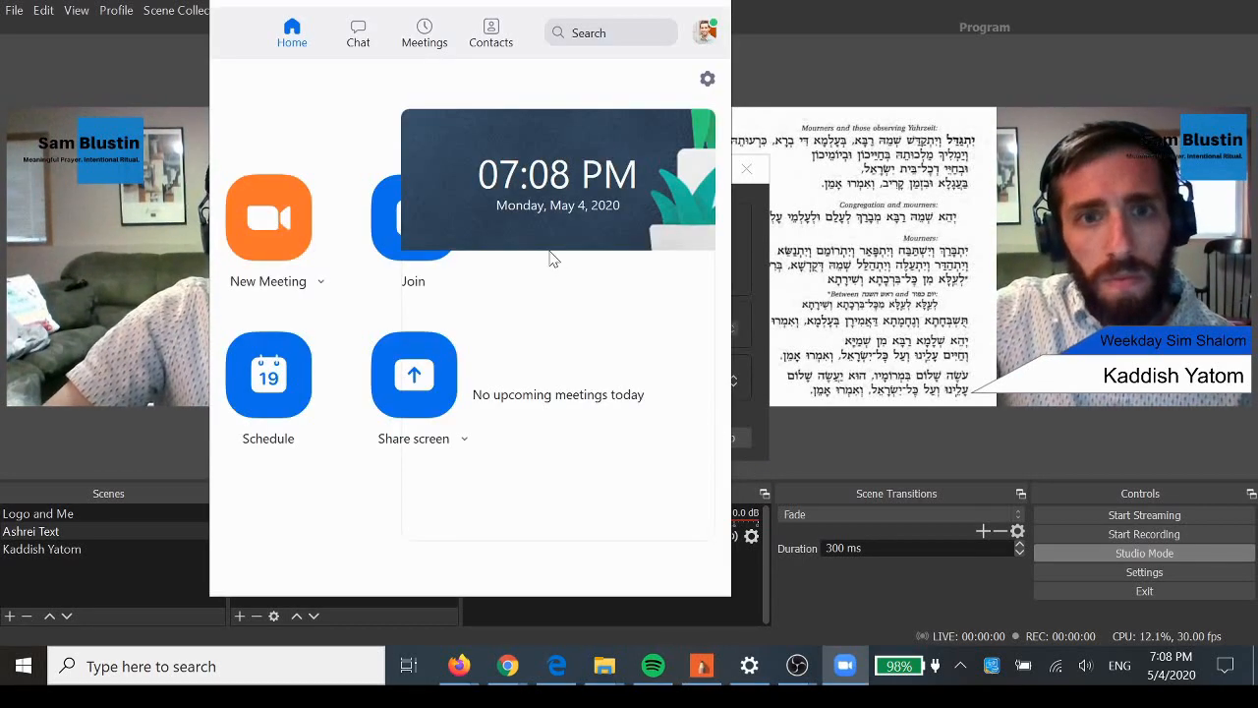
pyautogui.click(280, 244)
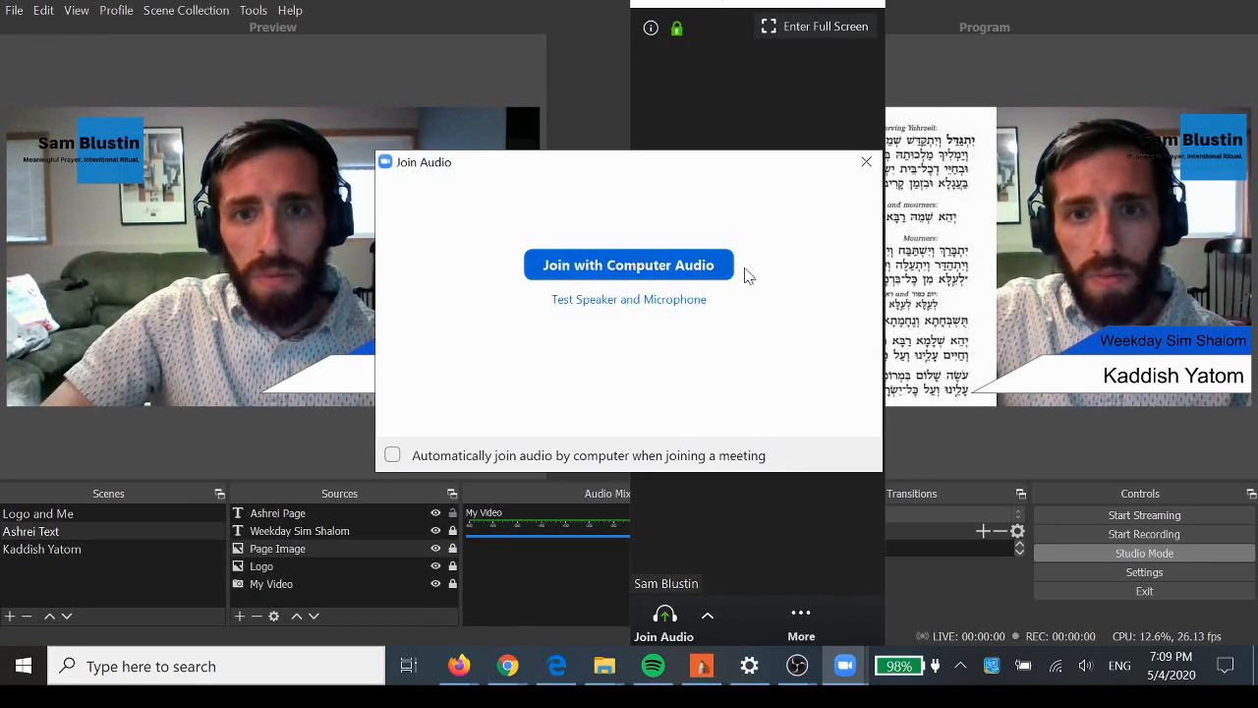
pyautogui.click(708, 266)
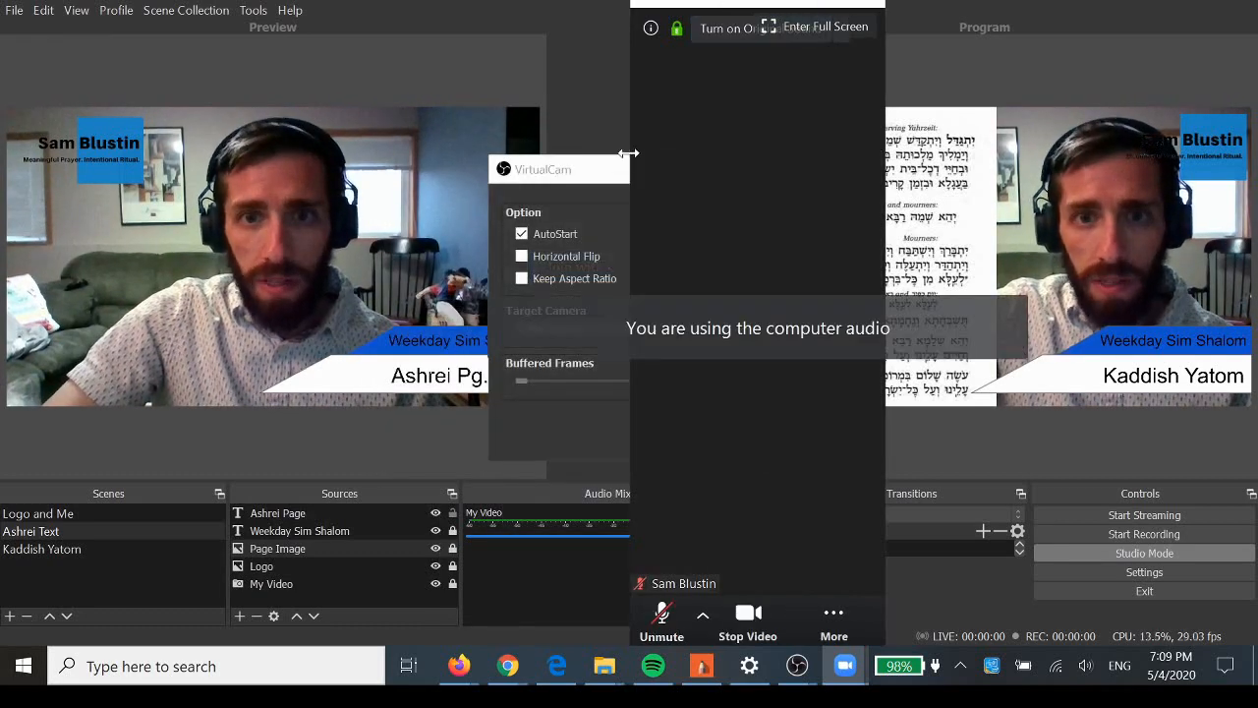
pyautogui.moveTo(540, 157); pyautogui.dragTo(338, 168)
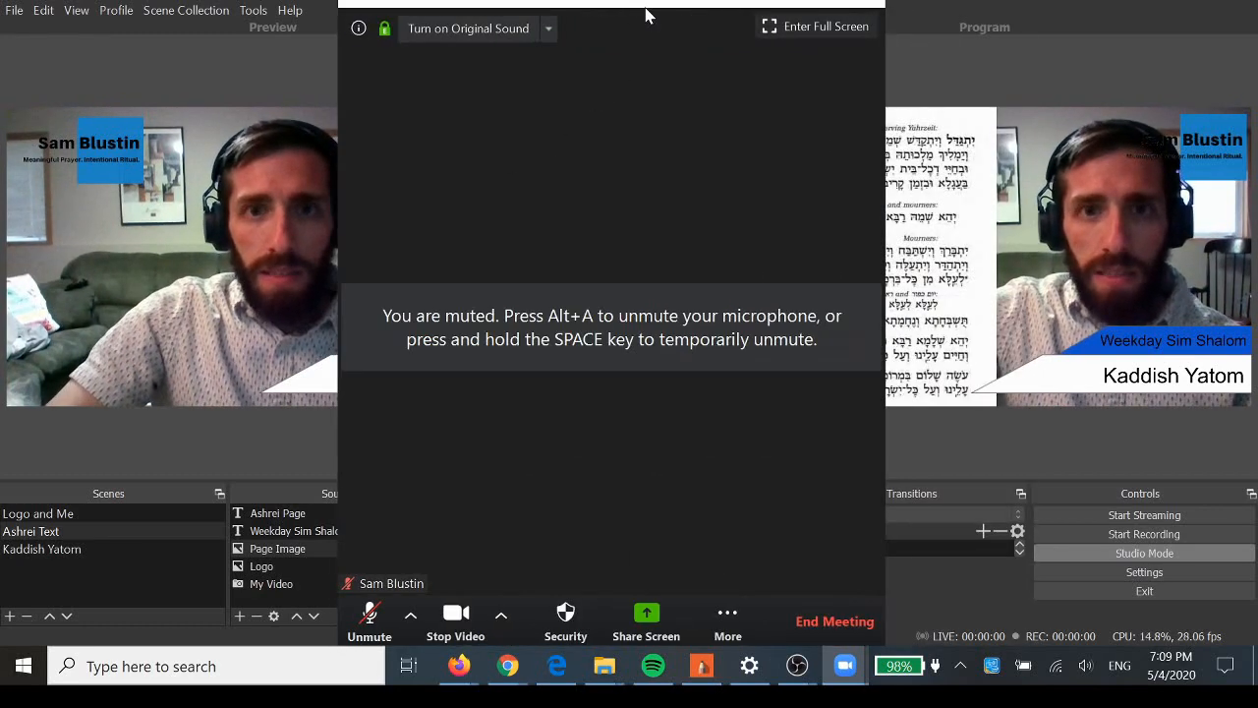
pyautogui.moveTo(646, 3); pyautogui.dragTo(752, 4)
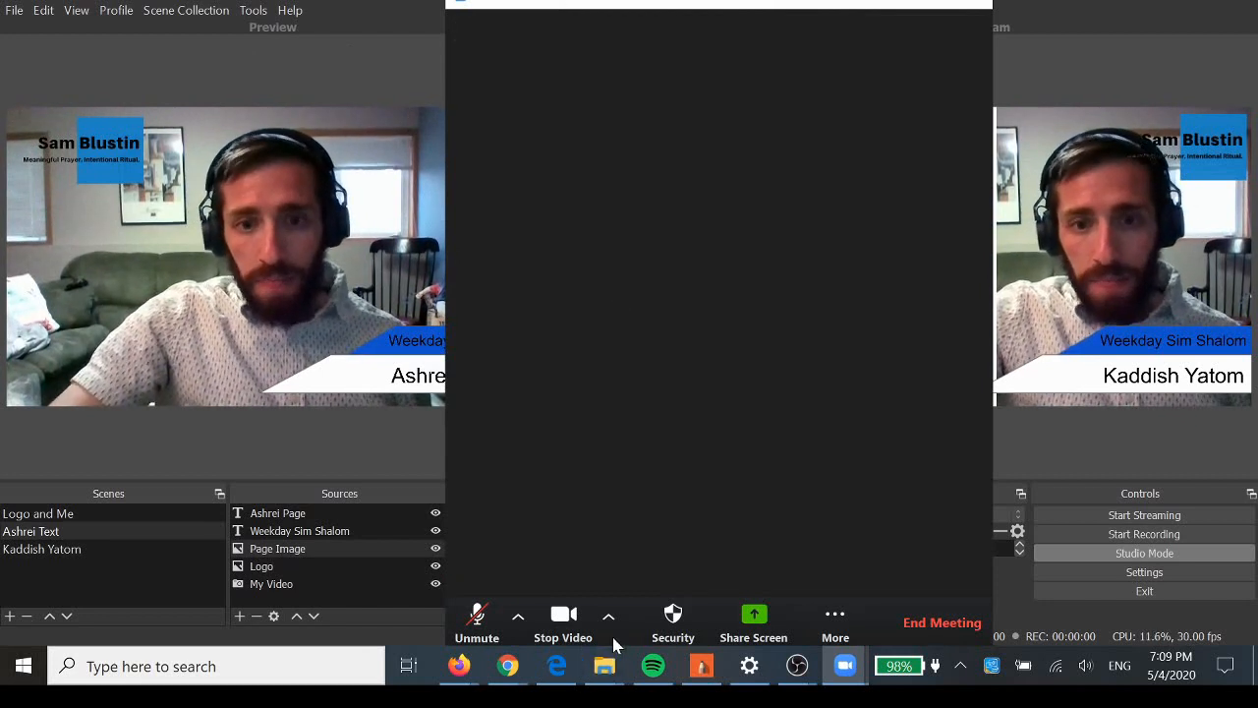
# Step: Set the Zoom meeting's camera to OBS-Camera, view the feed in the maximized window, and restore the window to its smaller size
pyautogui.click(608, 616)
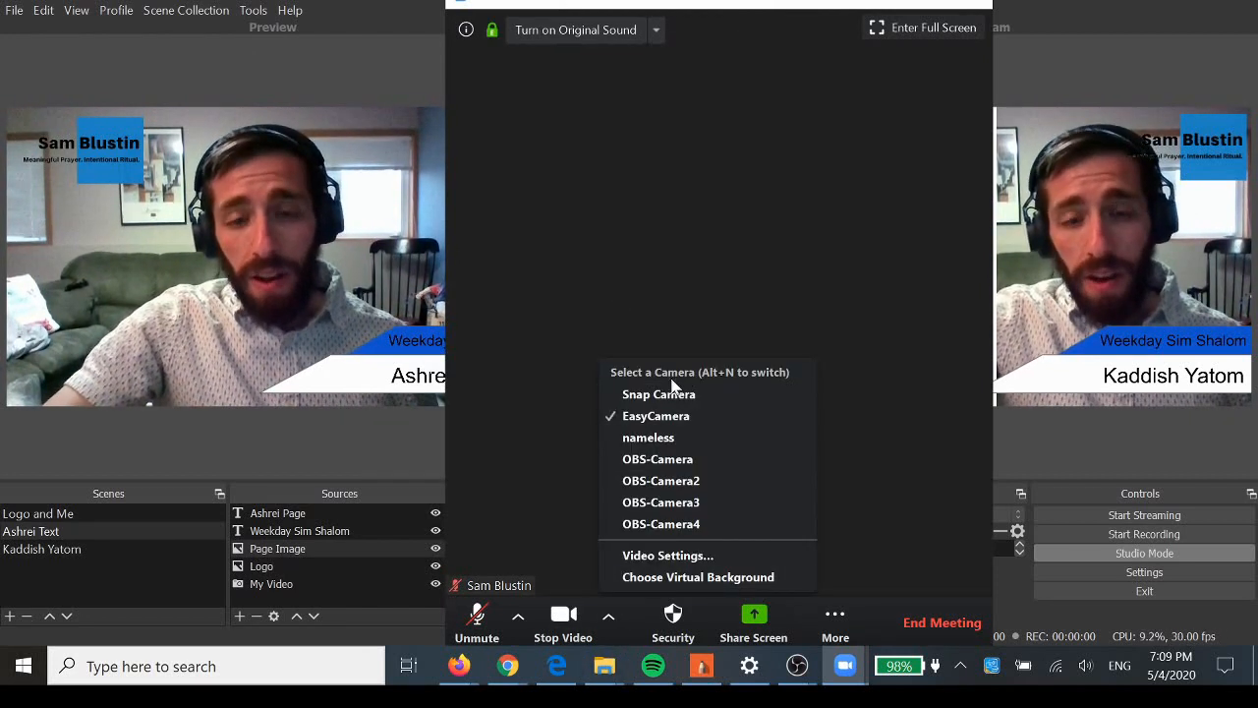
pyautogui.click(664, 460)
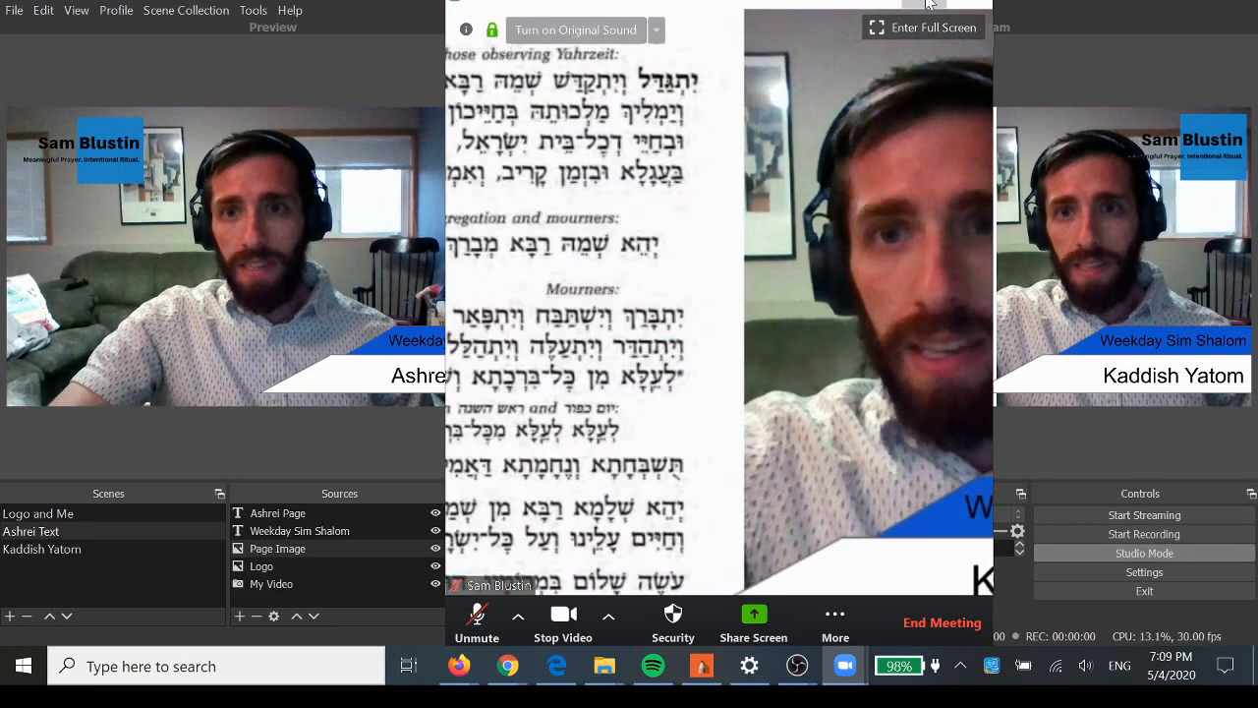
pyautogui.doubleClick(820, 99)
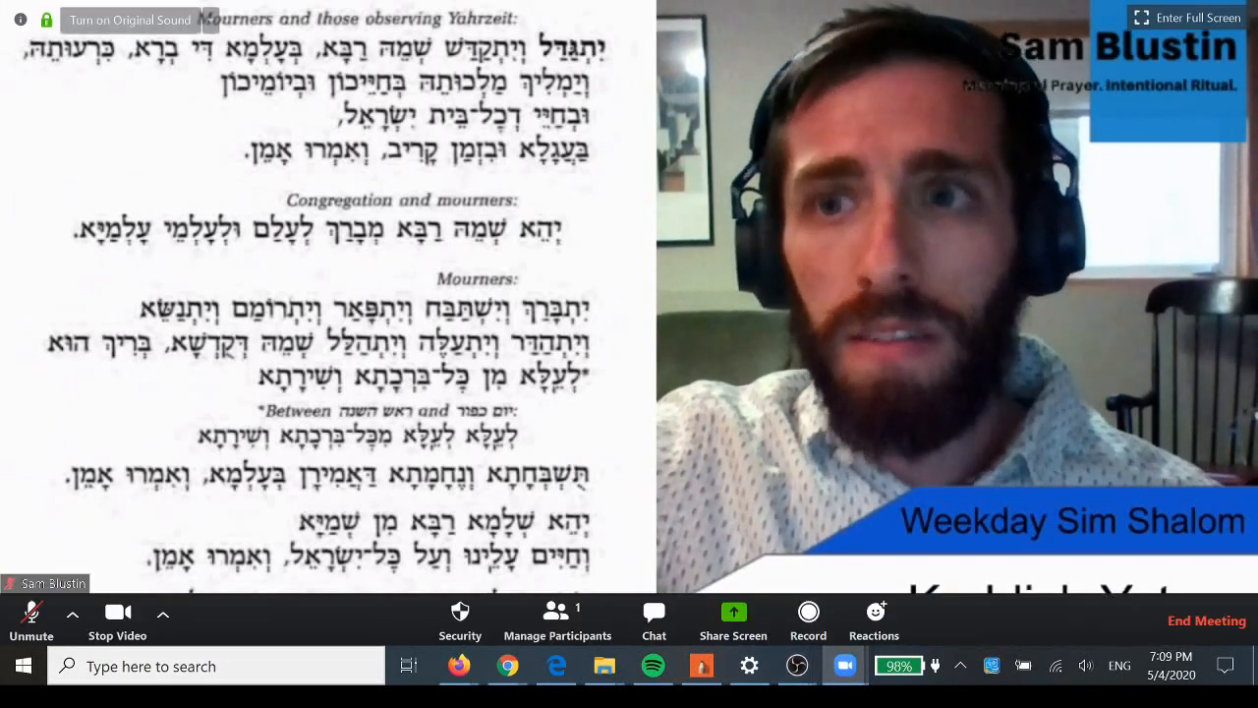
pyautogui.moveTo(794, 1); pyautogui.dragTo(977, 0)
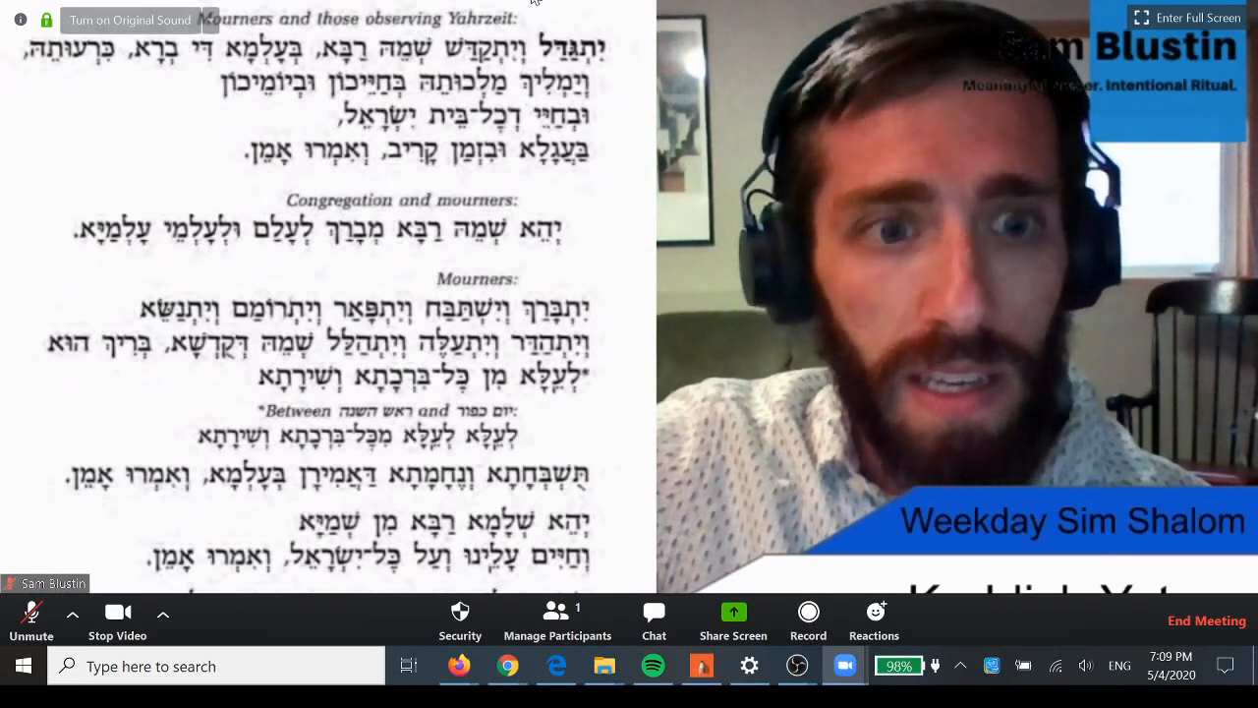
pyautogui.moveTo(527, 1); pyautogui.dragTo(524, 15)
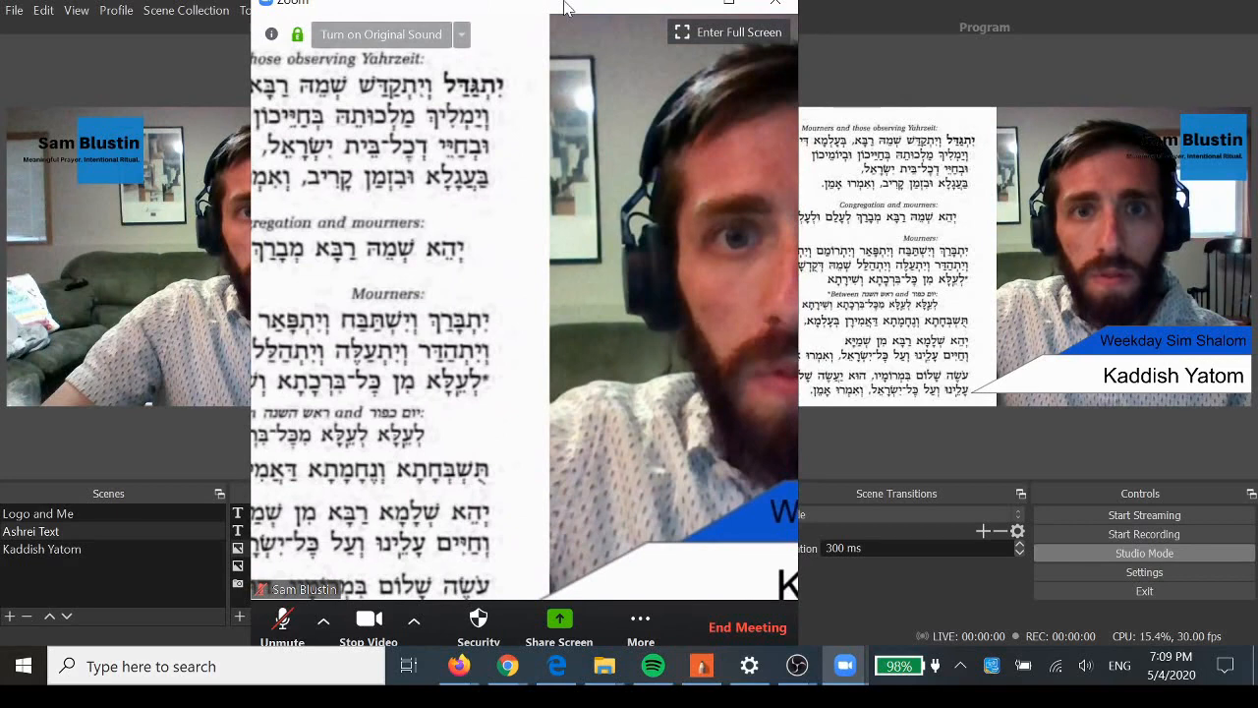
pyautogui.moveTo(565, 8); pyautogui.dragTo(811, 4)
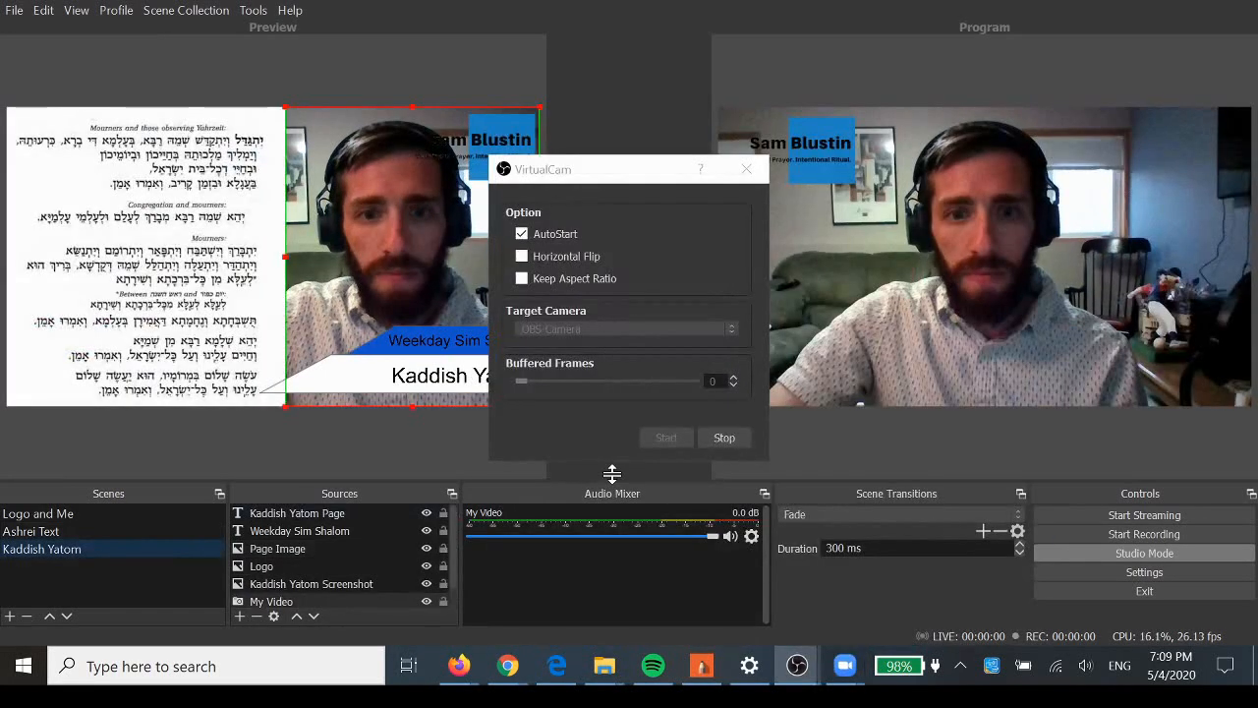
# Step: Shrink the OBS Studio window to about half the desktop's width on its left side and close the VirtualCam dialog
pyautogui.moveTo(775, 1); pyautogui.dragTo(772, 9)
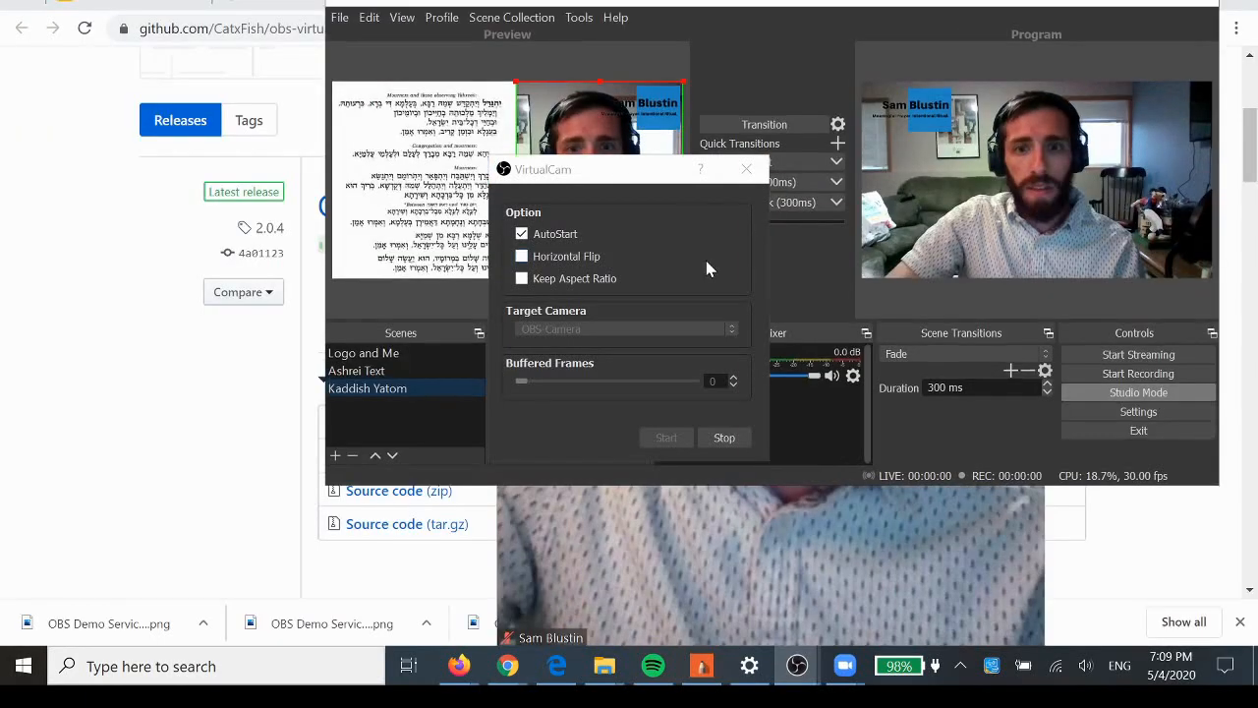
pyautogui.click(746, 169)
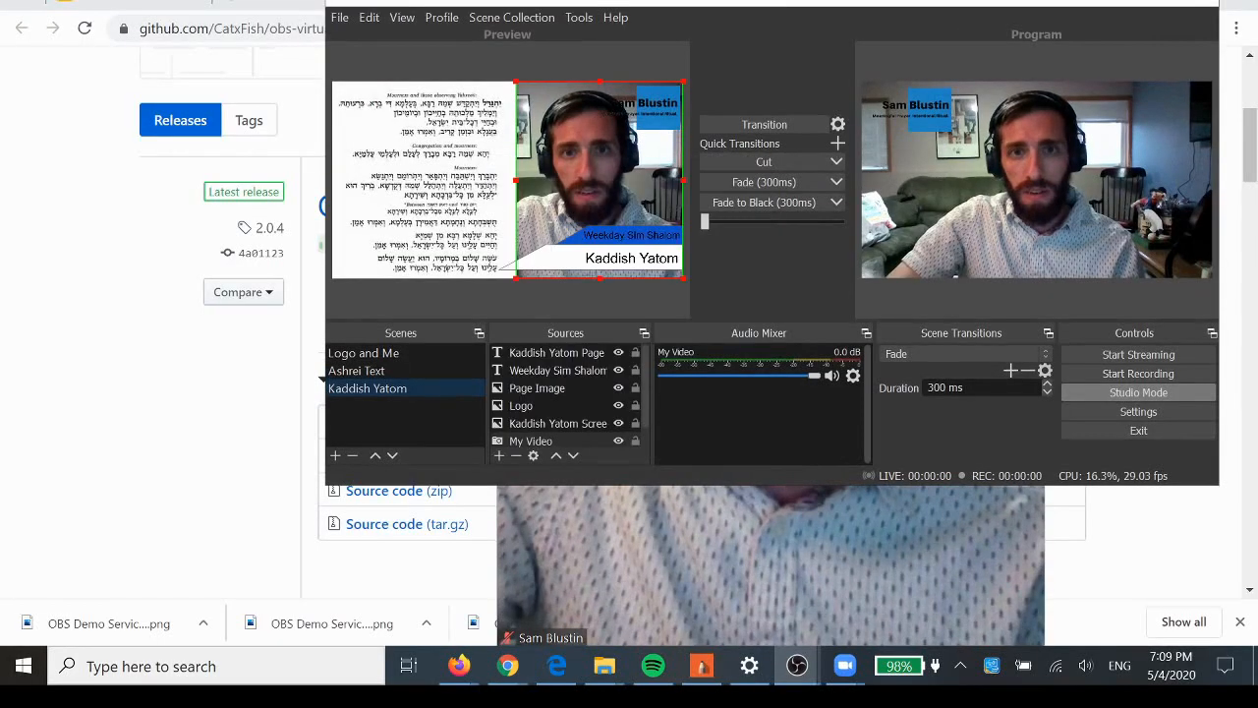
pyautogui.moveTo(896, 2); pyautogui.dragTo(171, 6)
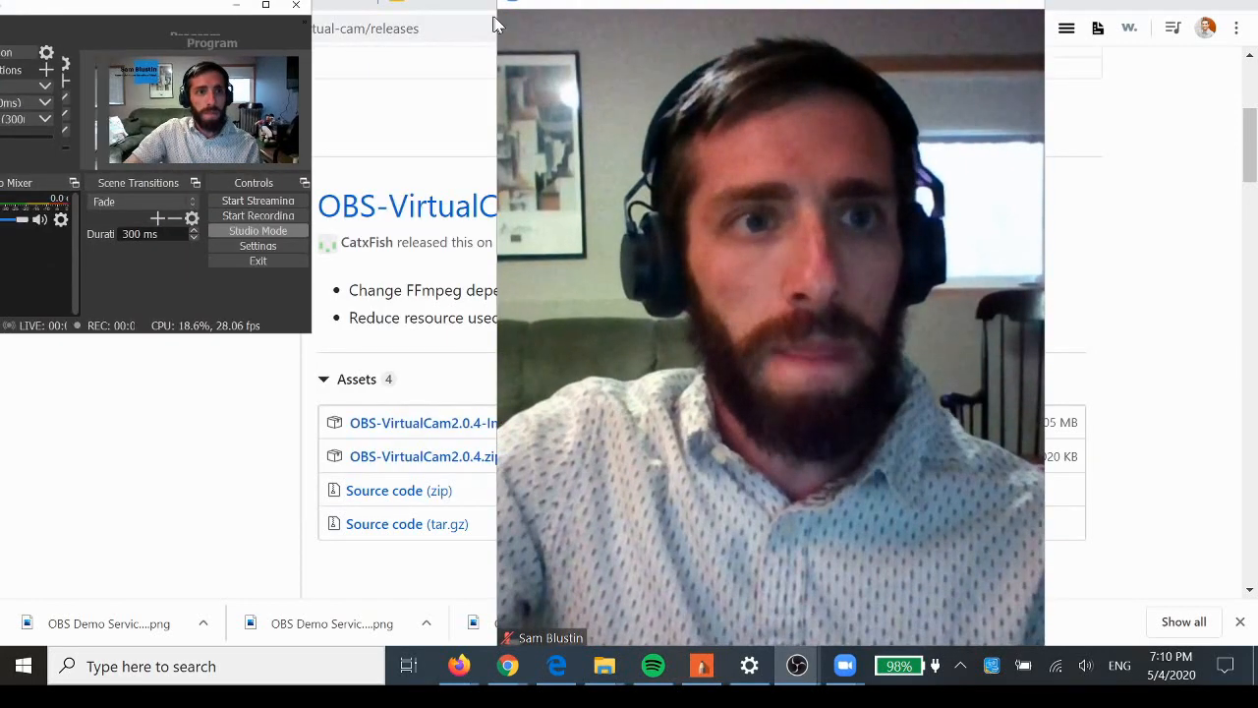
pyautogui.moveTo(497, 25); pyautogui.dragTo(492, 4)
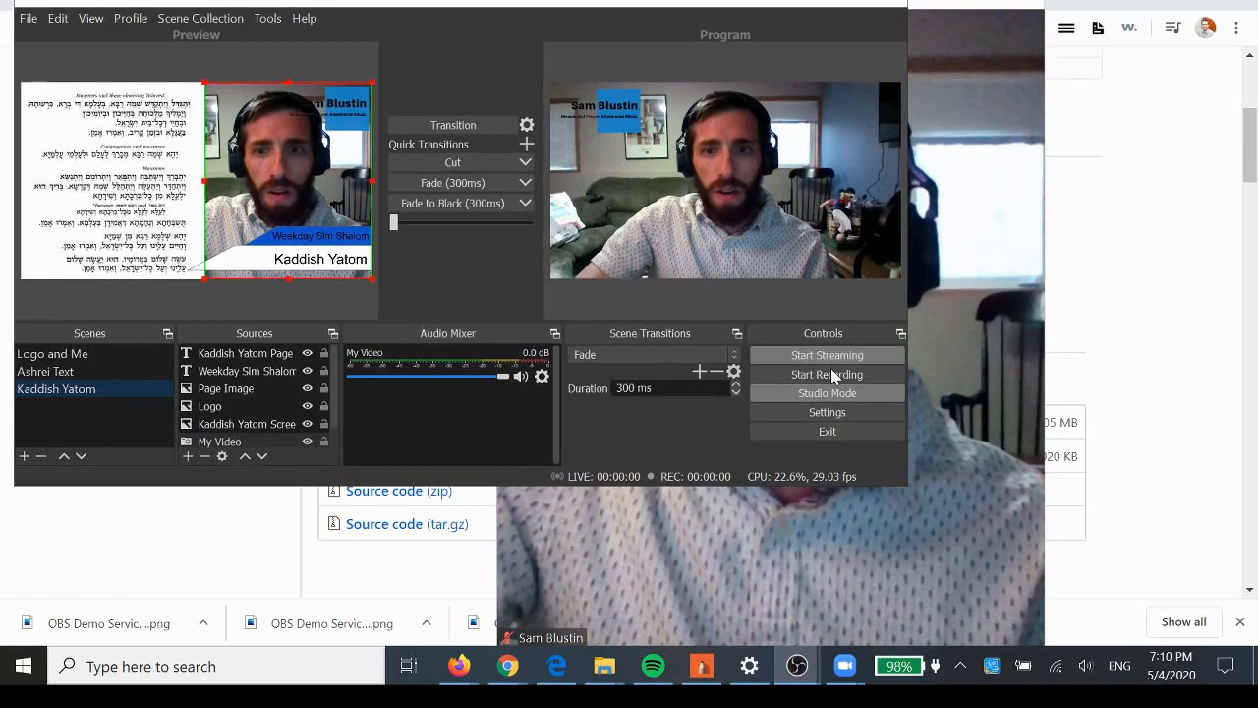
pyautogui.moveTo(906, 374); pyautogui.dragTo(589, 374)
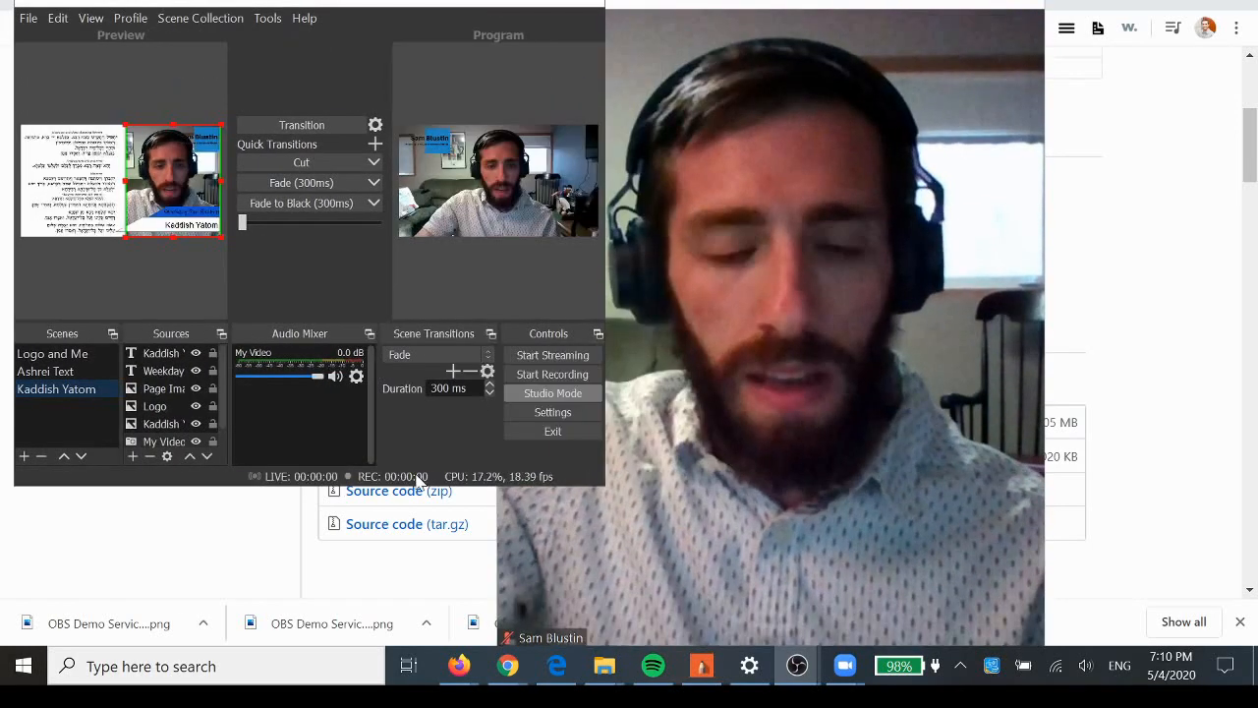
# Step: Move the Zoom window to the desktop's right side and widen it to show more of the camera feed
pyautogui.moveTo(820, 5); pyautogui.dragTo(934, 2)
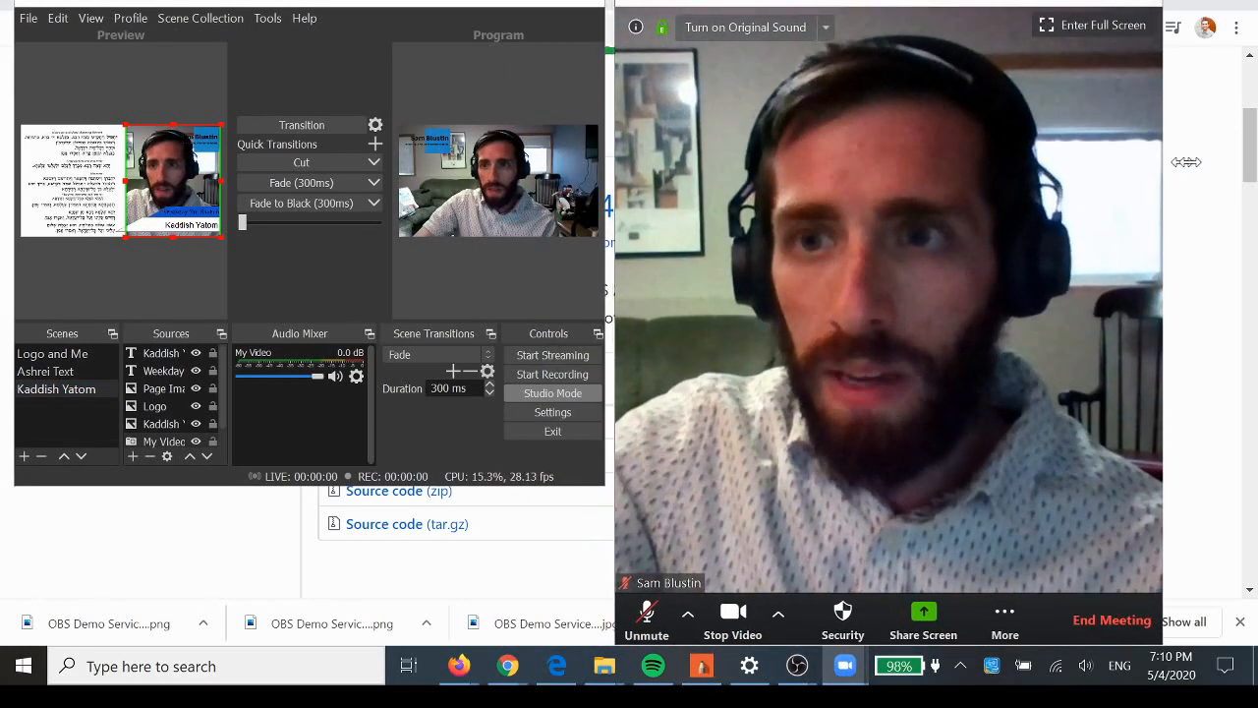
pyautogui.moveTo(1160, 159); pyautogui.dragTo(1257, 159)
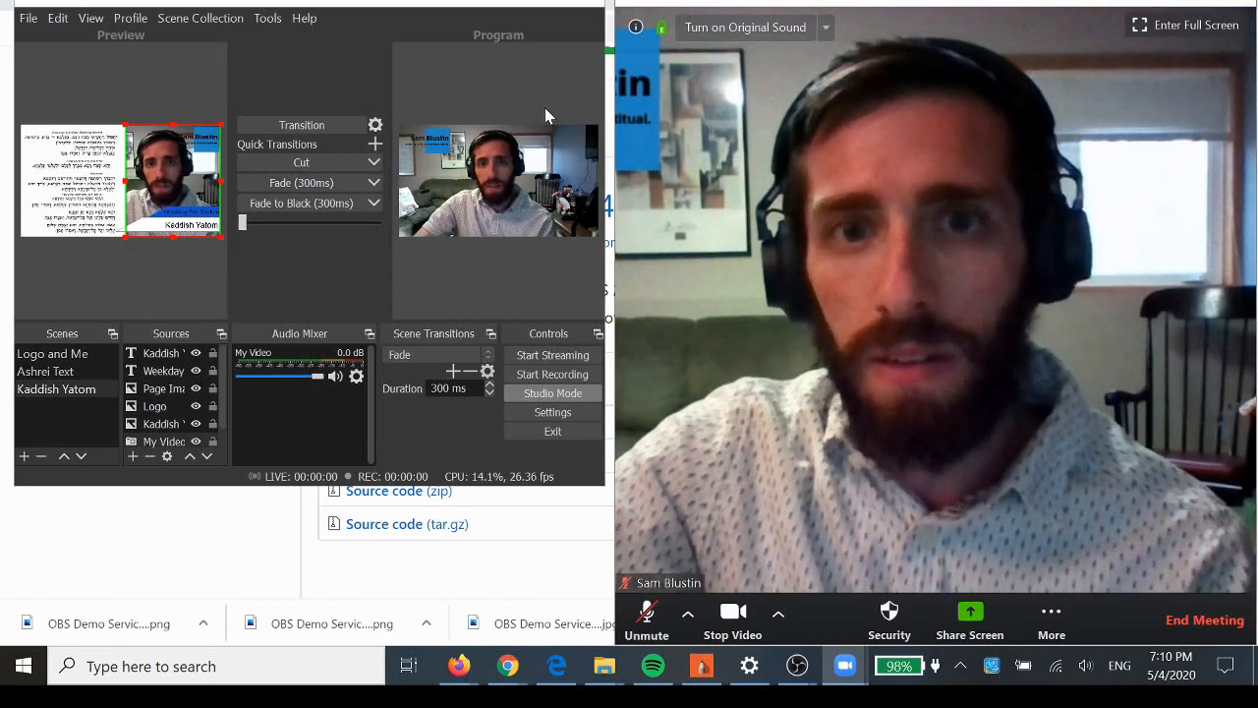
pyautogui.moveTo(619, 173); pyautogui.dragTo(547, 174)
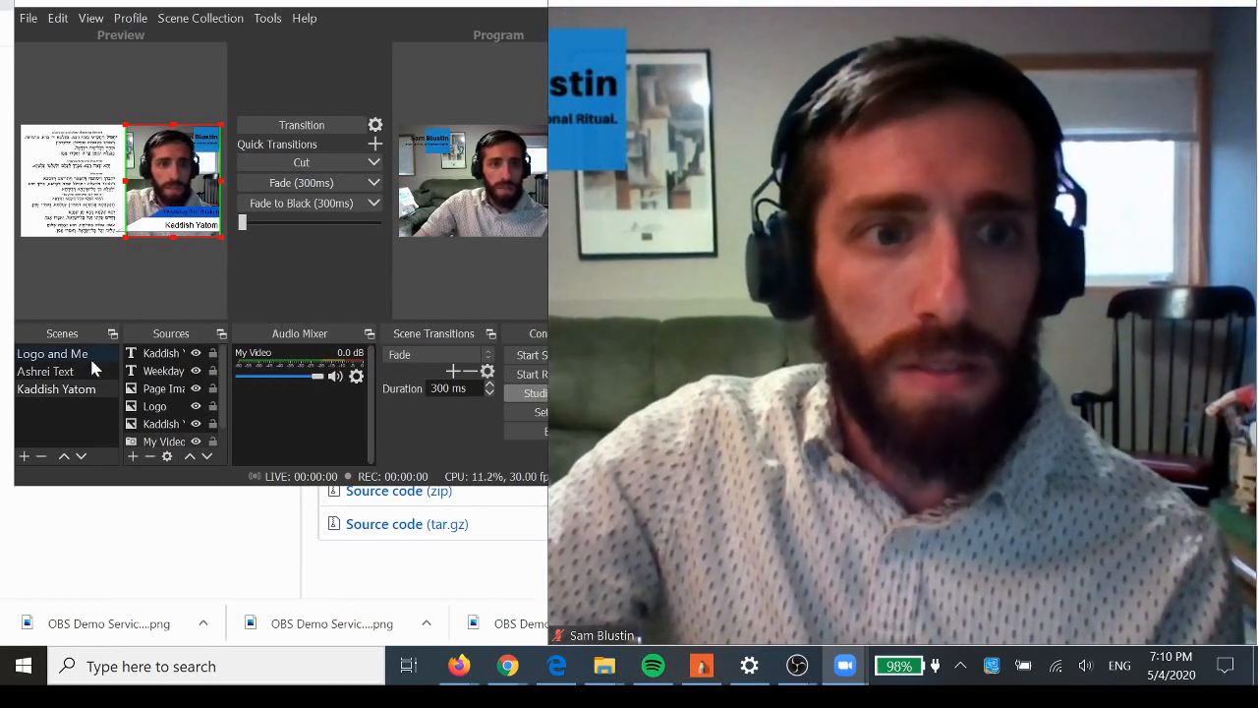
# Step: Load the Logo and Me scene in the preview and send the Ashrei Text and Kaddish Yatom scenes live in turn
pyautogui.click(87, 356)
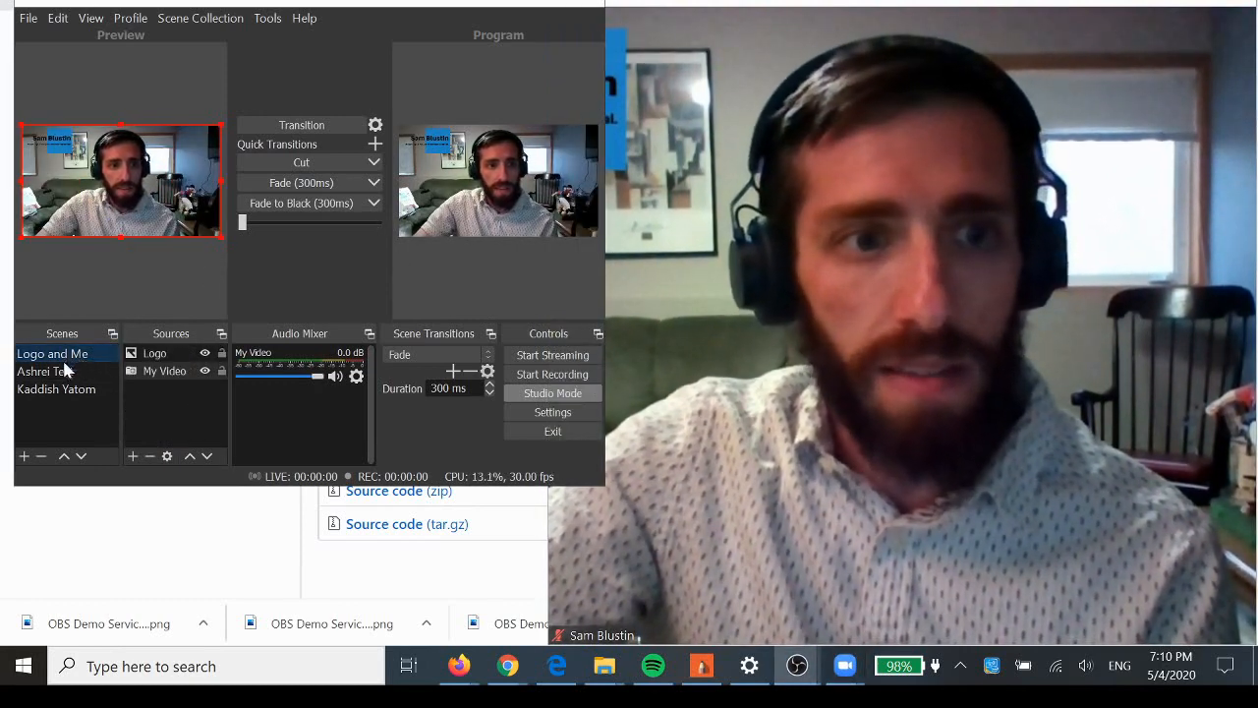
pyautogui.click(61, 373)
pyautogui.doubleClick(61, 376)
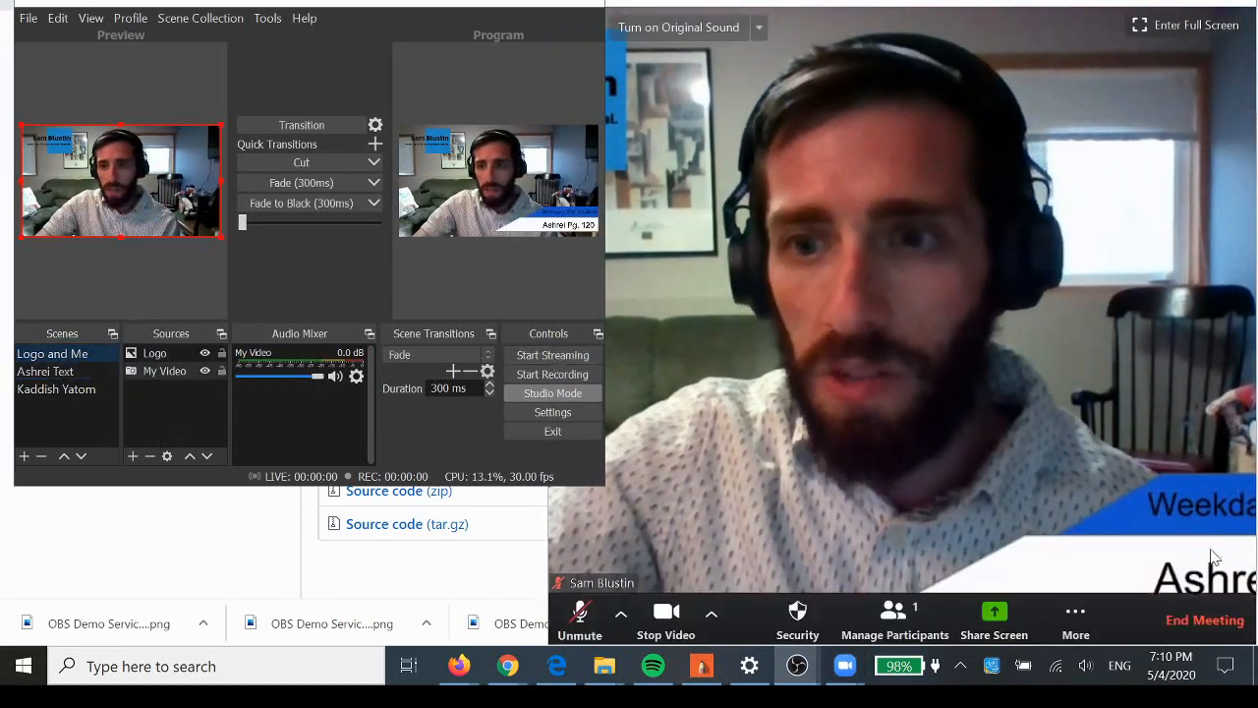
pyautogui.doubleClick(56, 389)
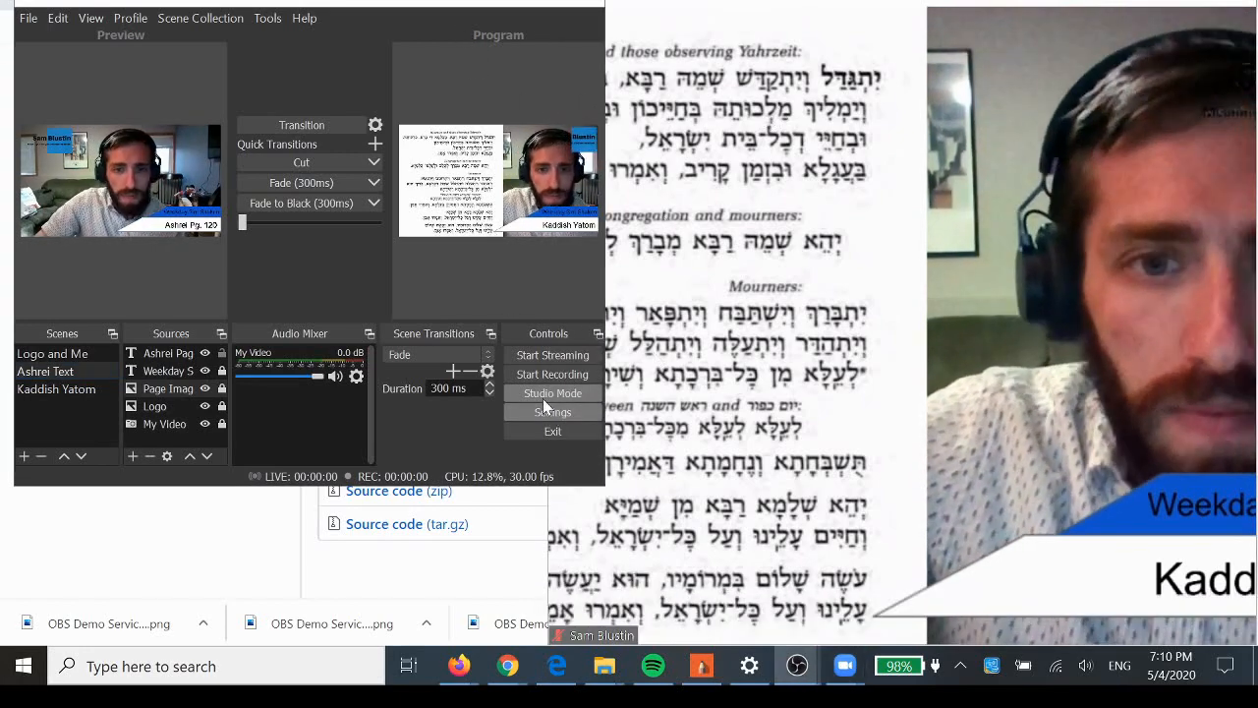
# Step: Review the OBS hotkey settings and assign 1 as the Switch to scene hotkey for Logo and Me
pyautogui.click(545, 411)
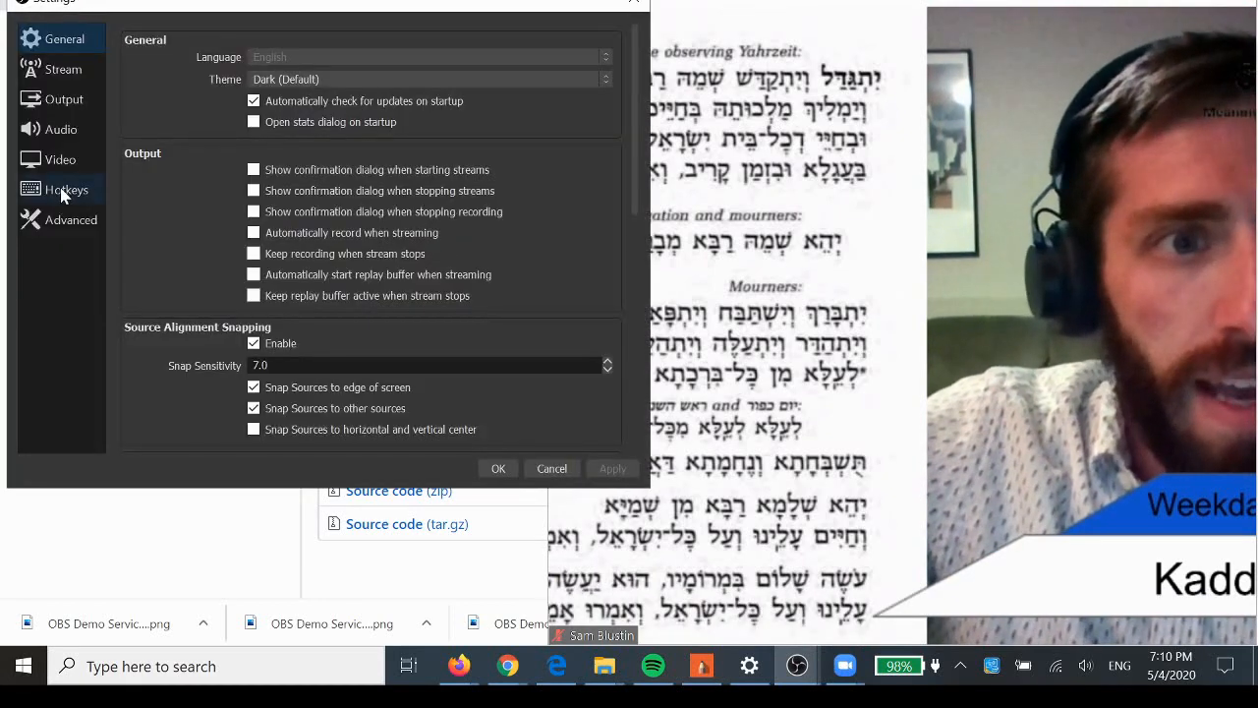
pyautogui.click(65, 193)
pyautogui.scroll(-4, 157, 203)
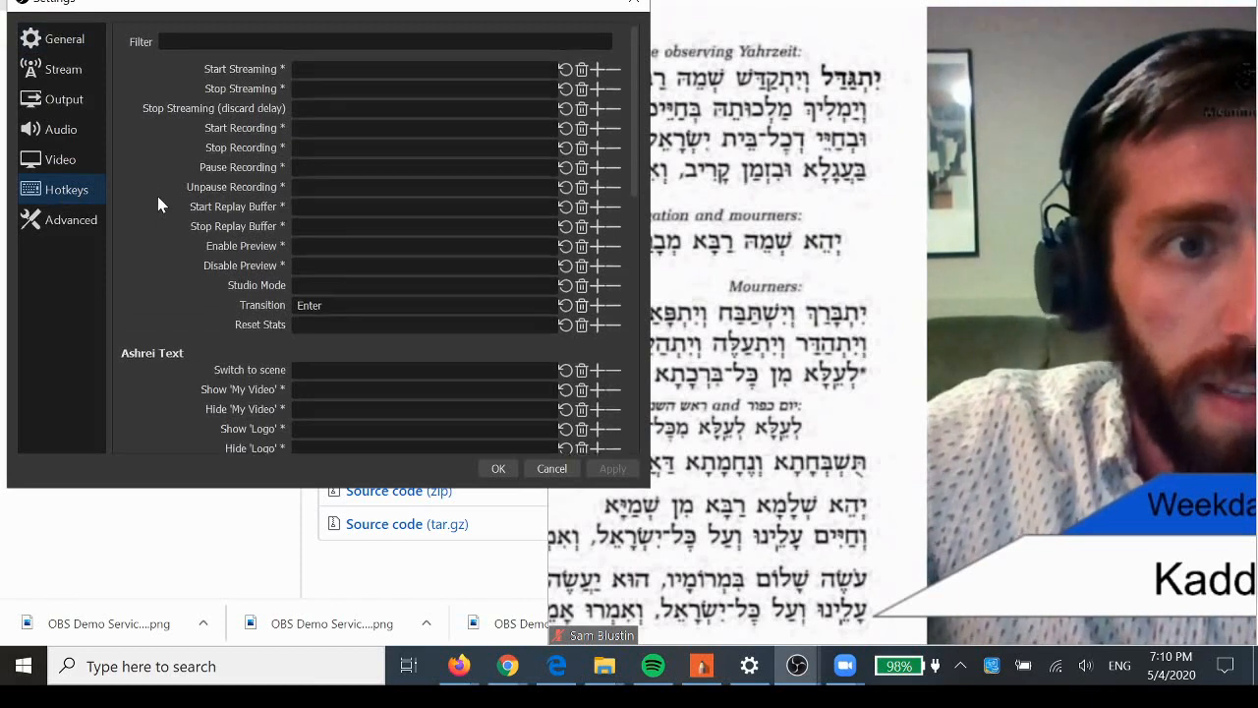
pyautogui.scroll(-6, 157, 203)
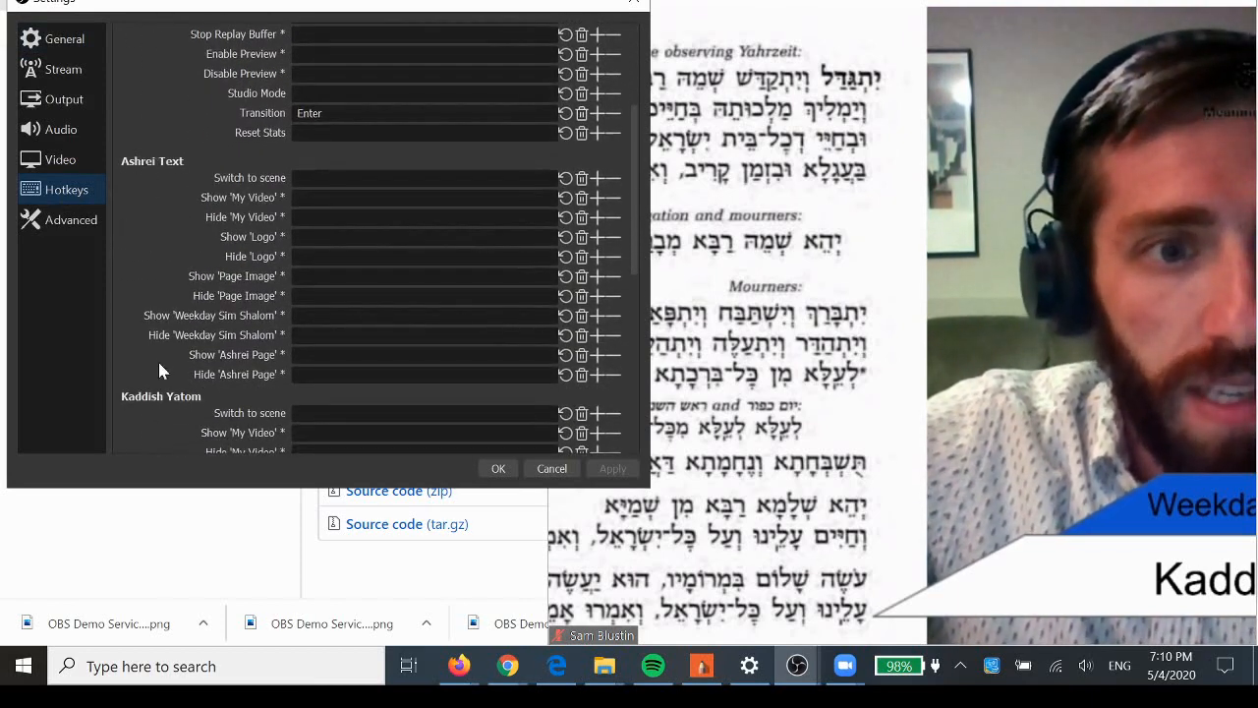
pyautogui.scroll(-15, 152, 405)
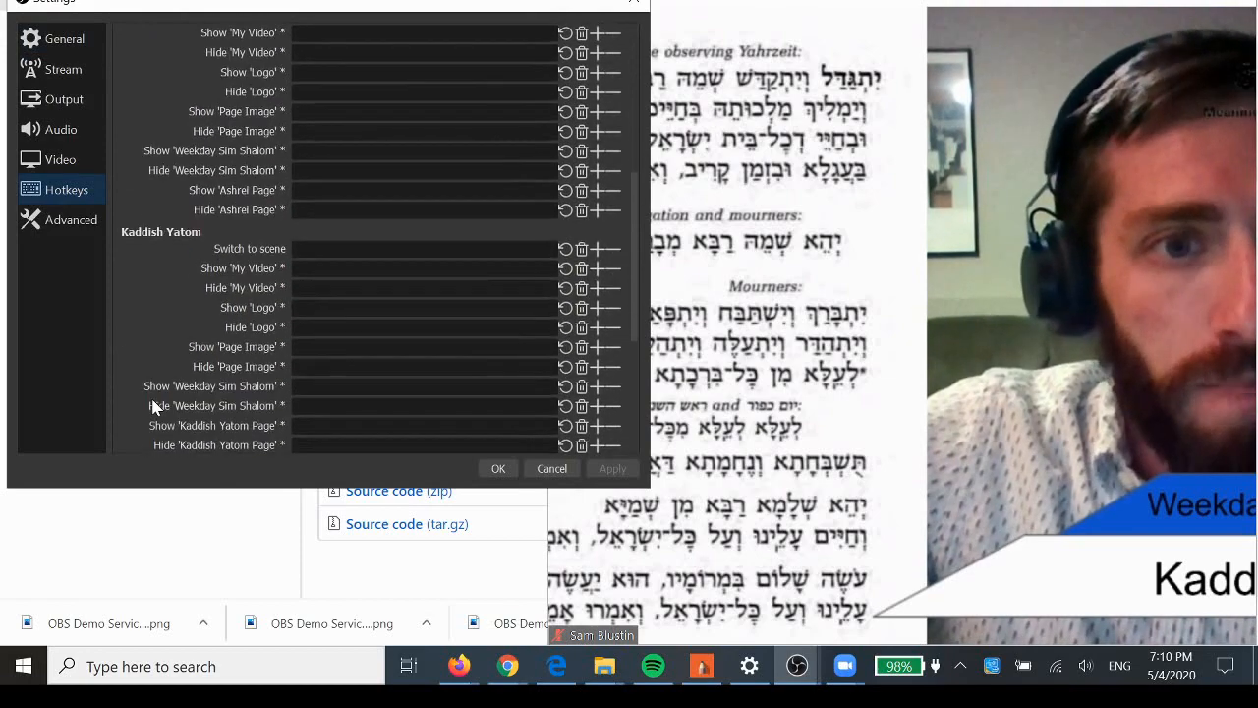
pyautogui.scroll(-11, 152, 405)
pyautogui.scroll(20, 153, 406)
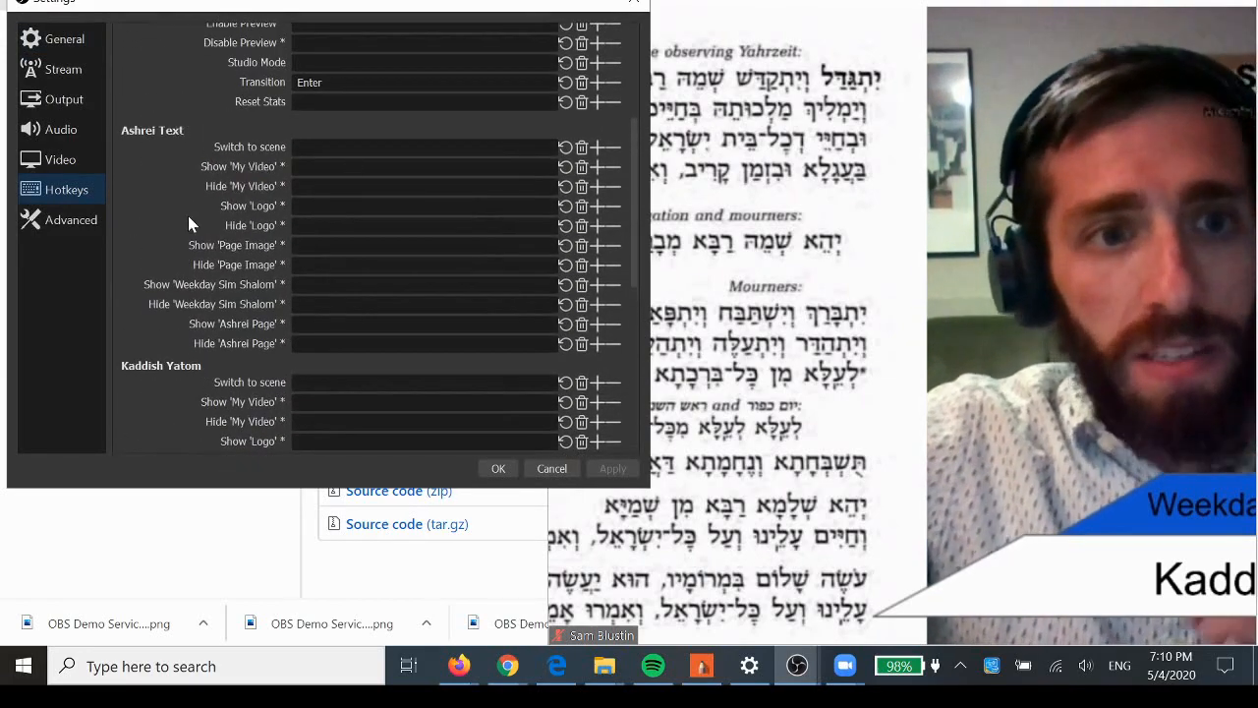
pyautogui.scroll(-3, 152, 406)
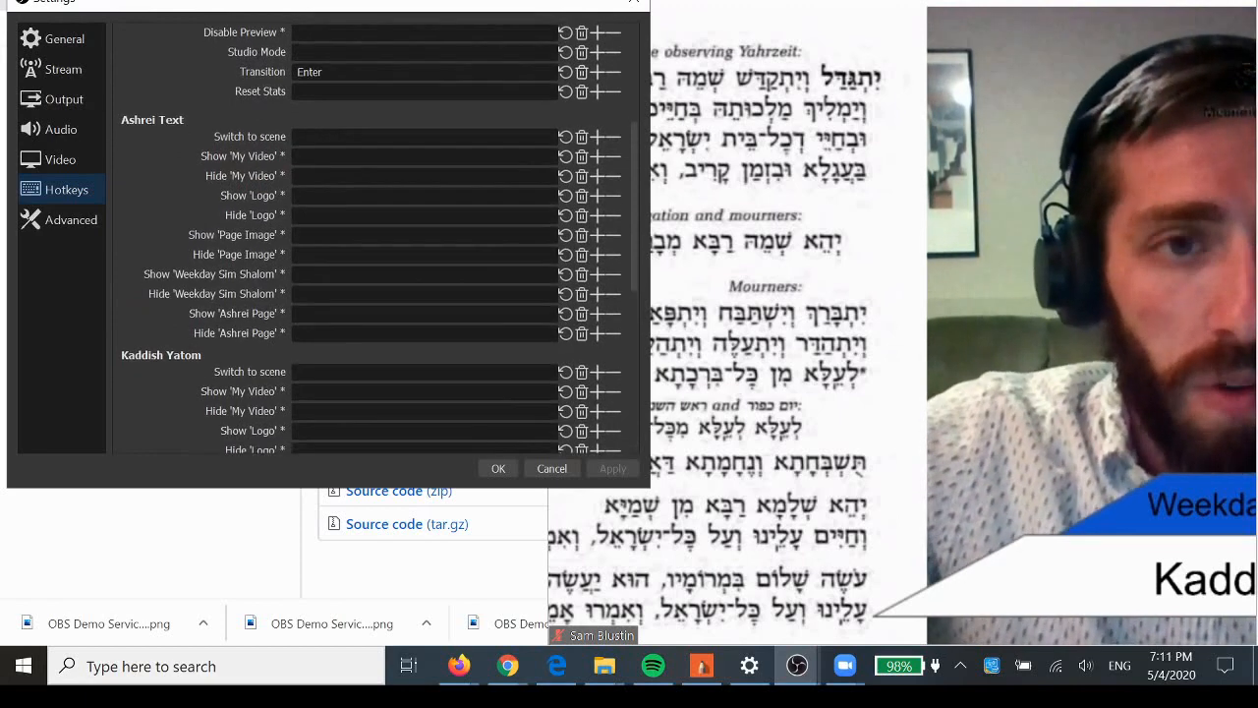
pyautogui.scroll(-15, 152, 406)
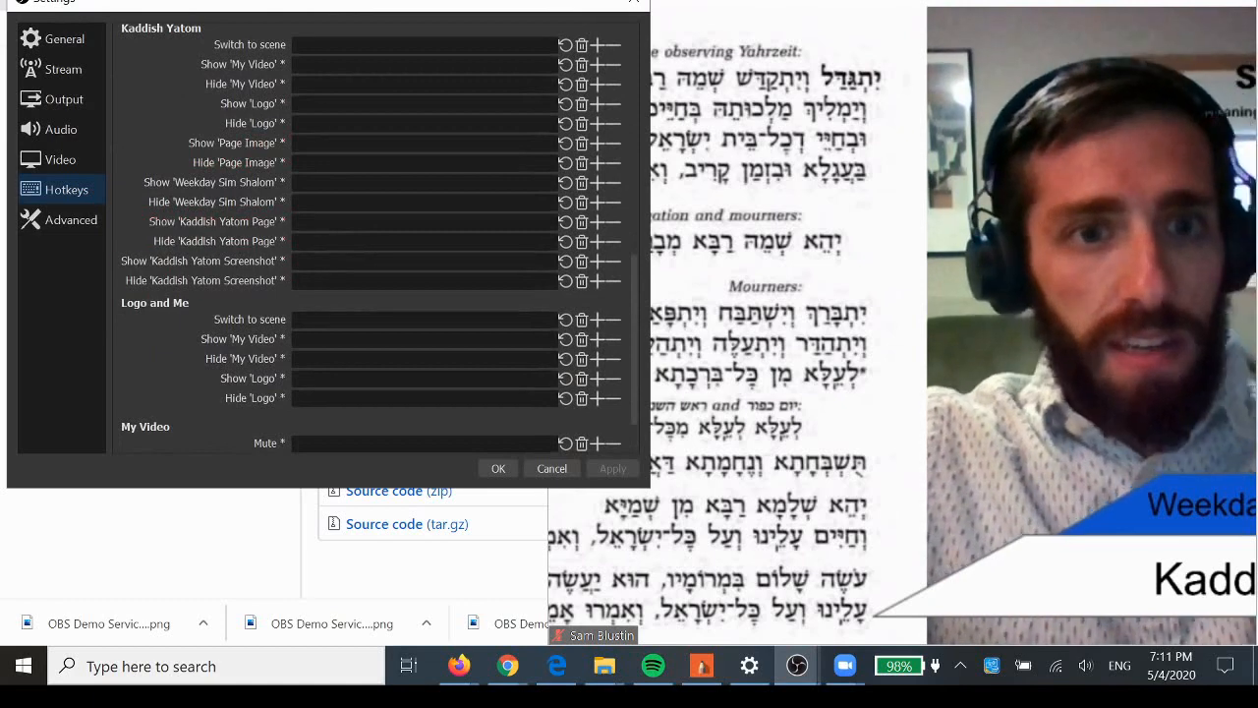
pyautogui.click(315, 319)
pyautogui.press('1')
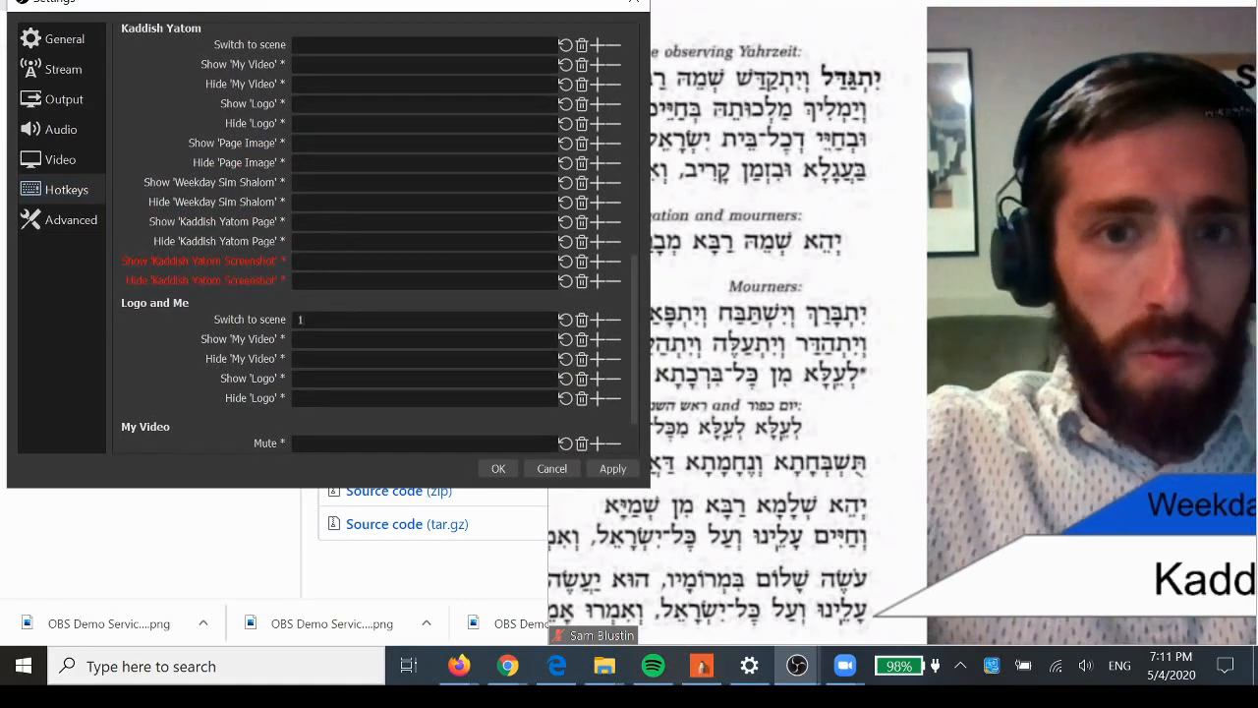
# Step: Assign Switch to scene hotkeys 2 for Ashrei Text and 3 for Kaddish Yatom, and save the settings
pyautogui.scroll(3, 373, 236)
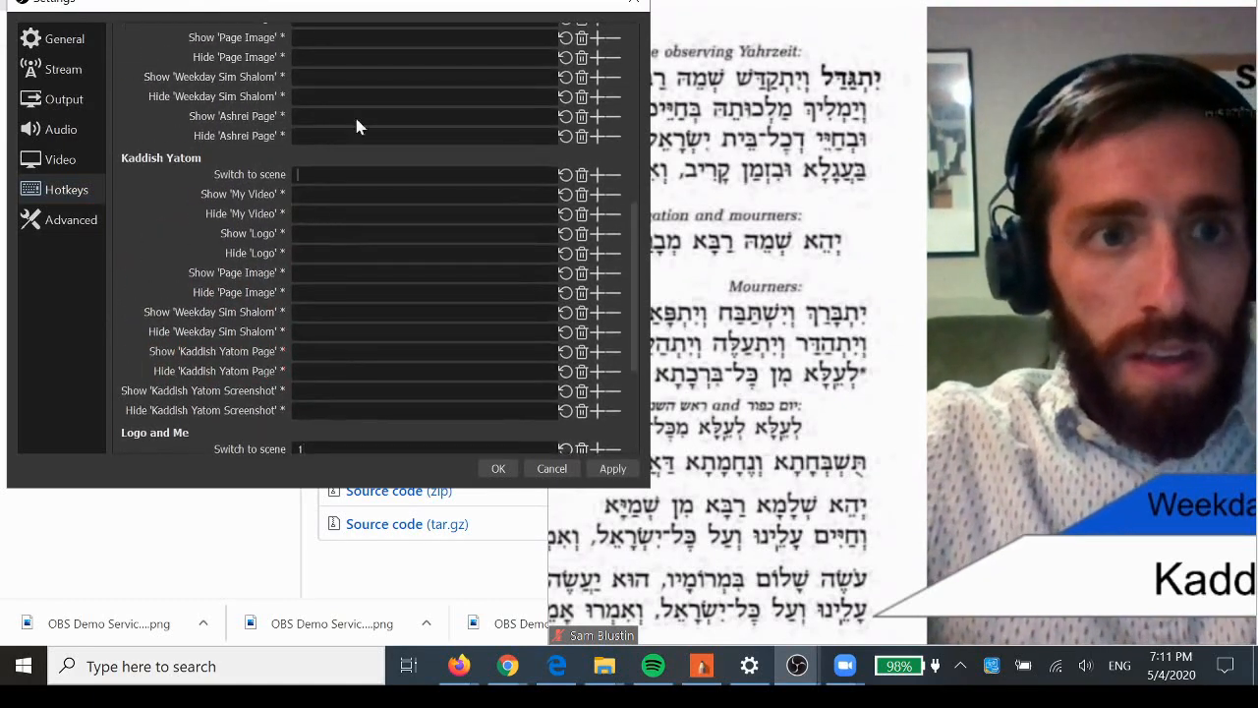
pyautogui.scroll(5, 351, 103)
pyautogui.press('2')
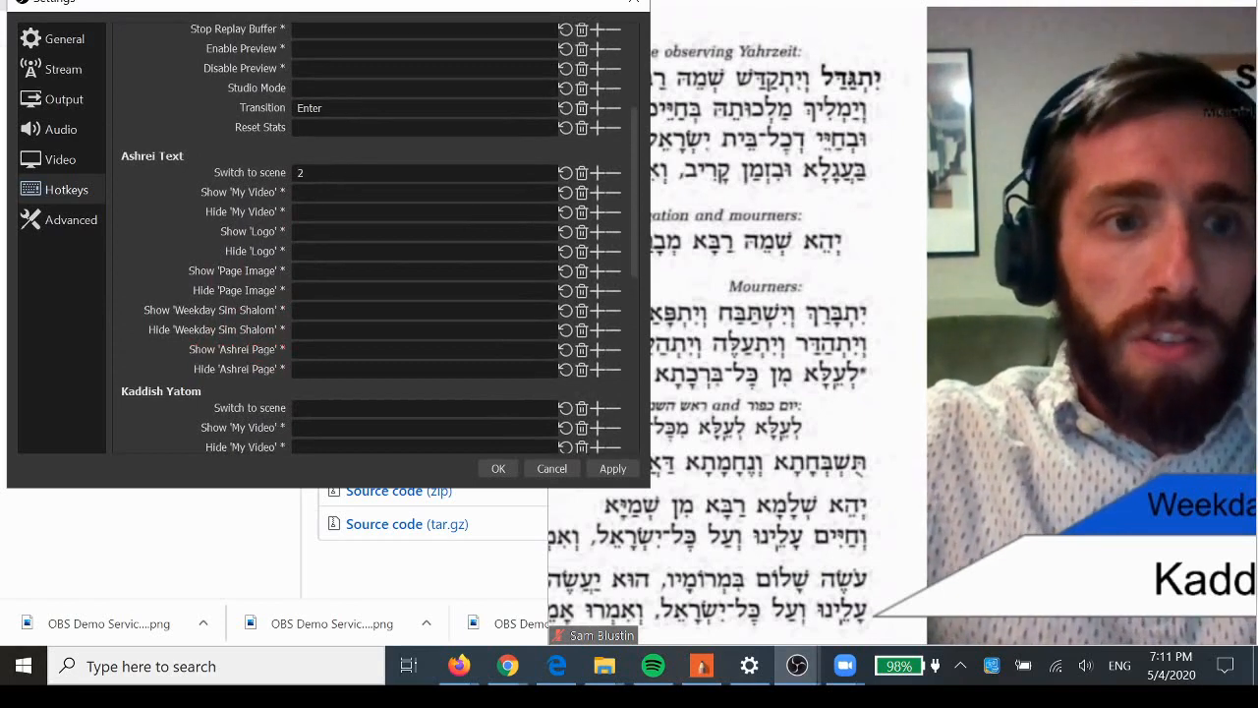
pyautogui.click(325, 406)
pyautogui.press('3')
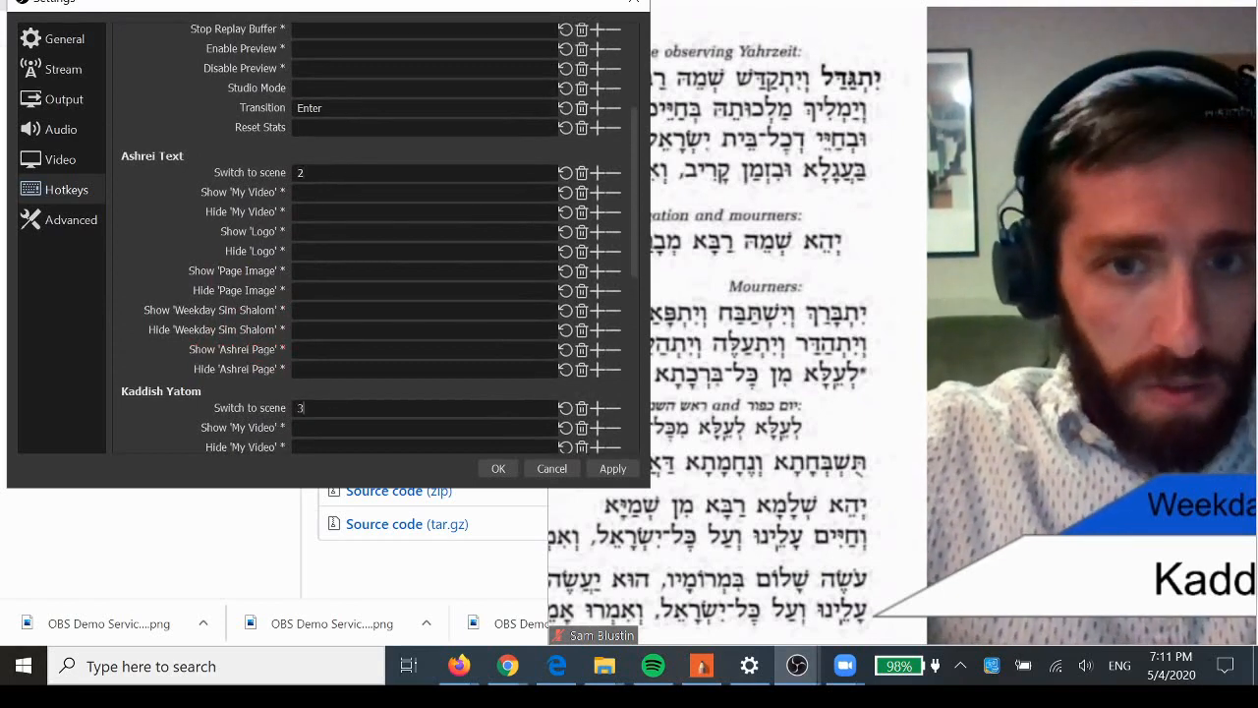
pyautogui.click(607, 470)
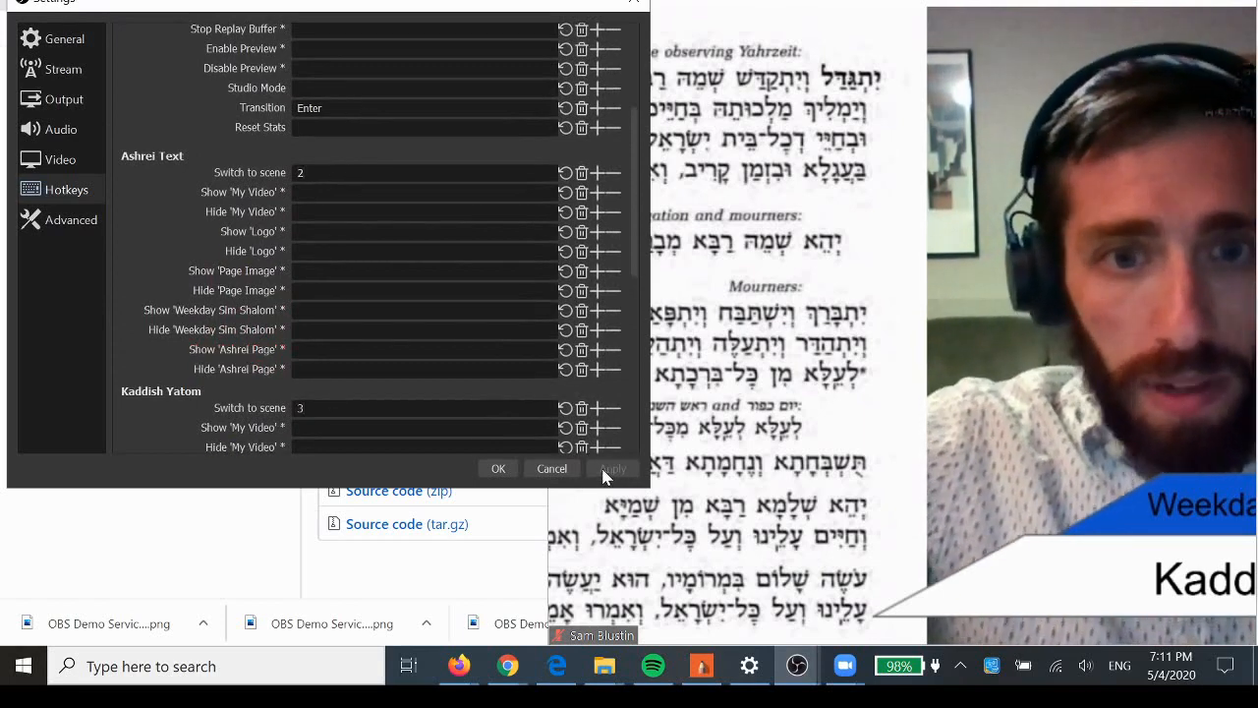
pyautogui.click(498, 468)
# Step: With the Zoom window active, test scene hotkeys 1, 2 and 3, ending with Logo and Me in the OBS preview
pyautogui.click(713, 229)
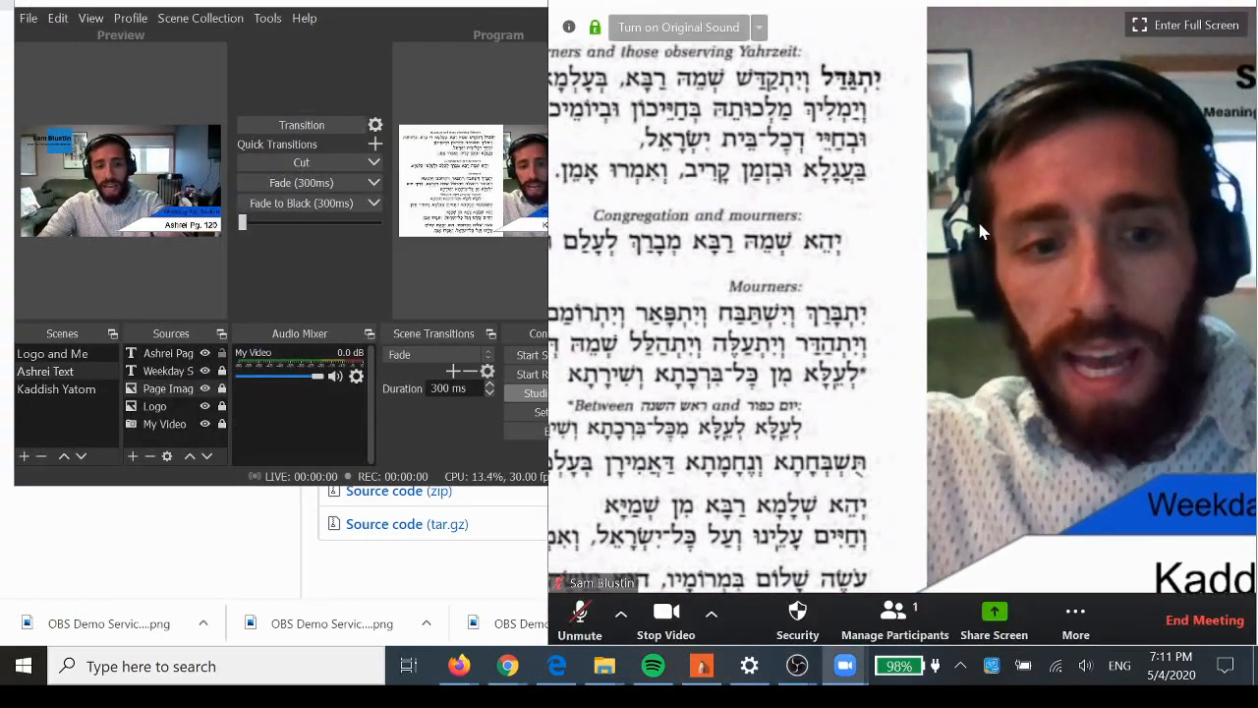
pyautogui.press('1')
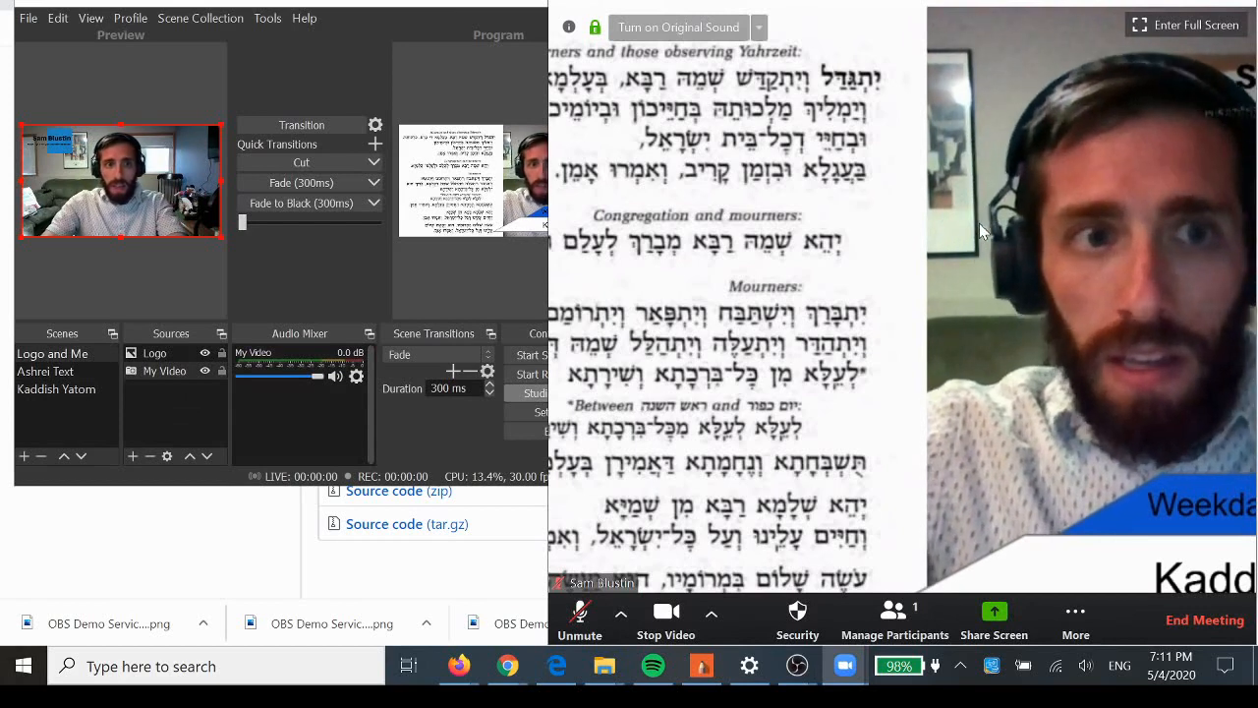
pyautogui.press('2')
pyautogui.press('3')
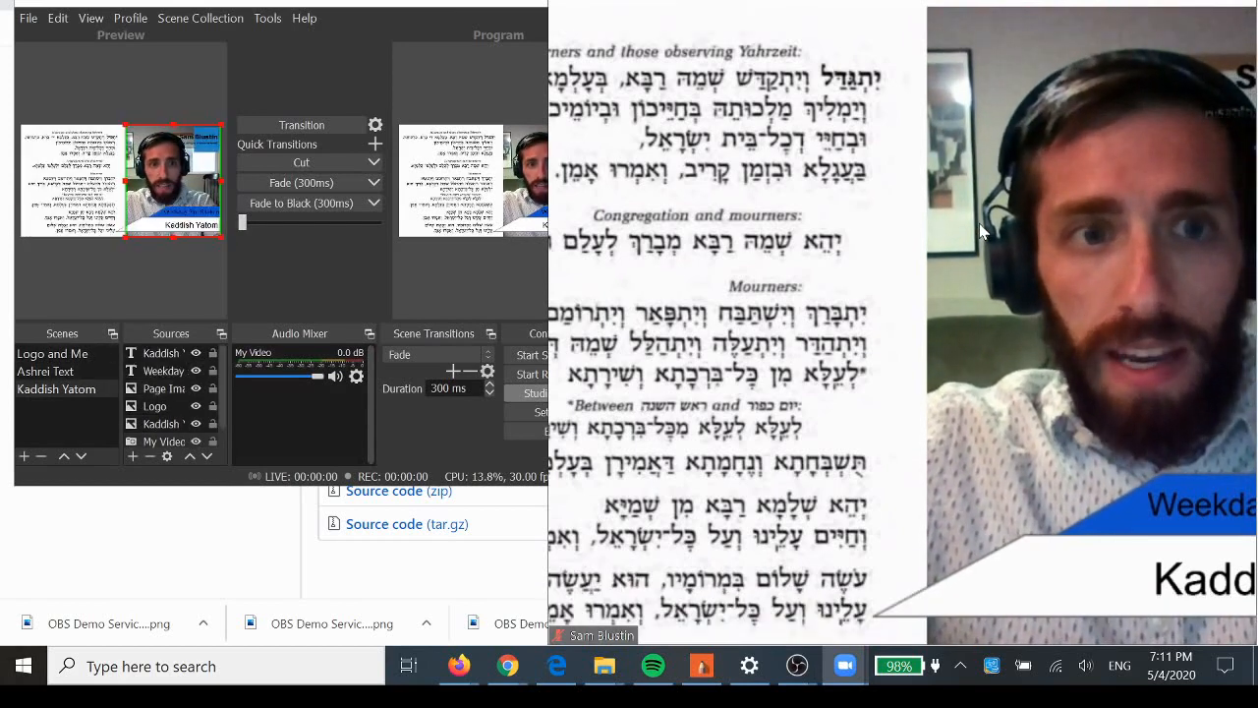
pyautogui.press('1')
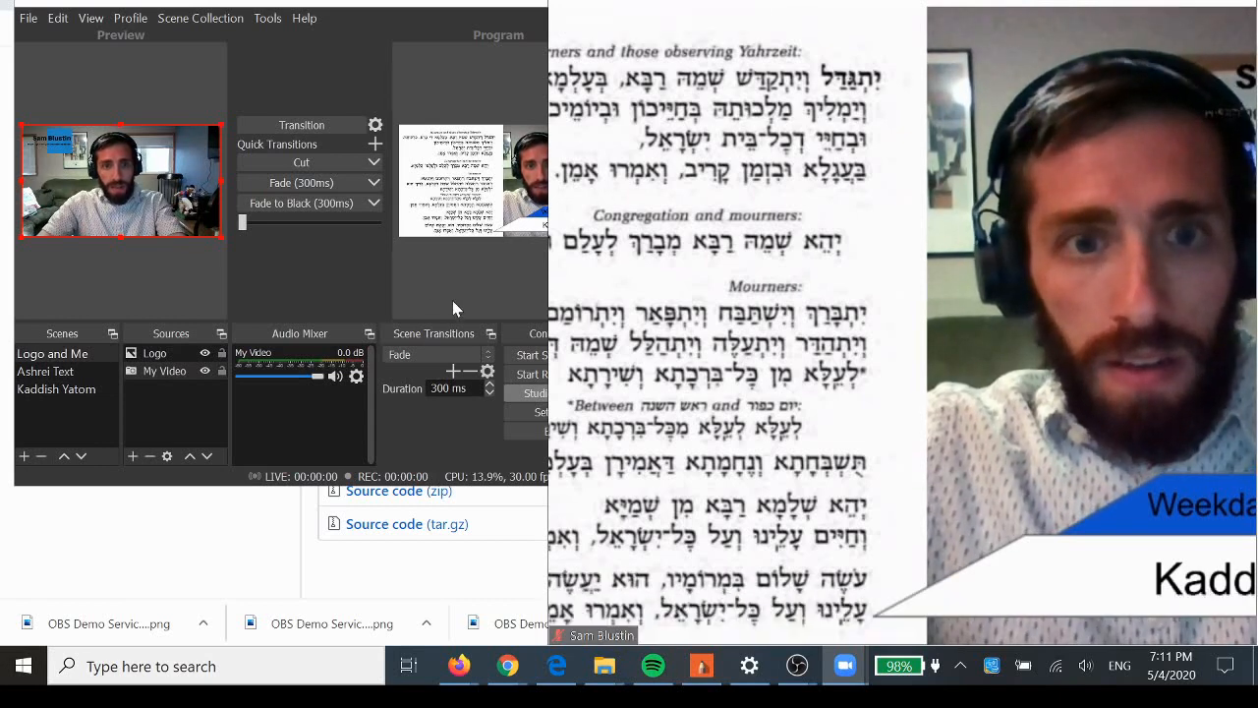
# Step: Open the OBS settings and look through the General options, including the Studio Mode section
pyautogui.click(359, 287)
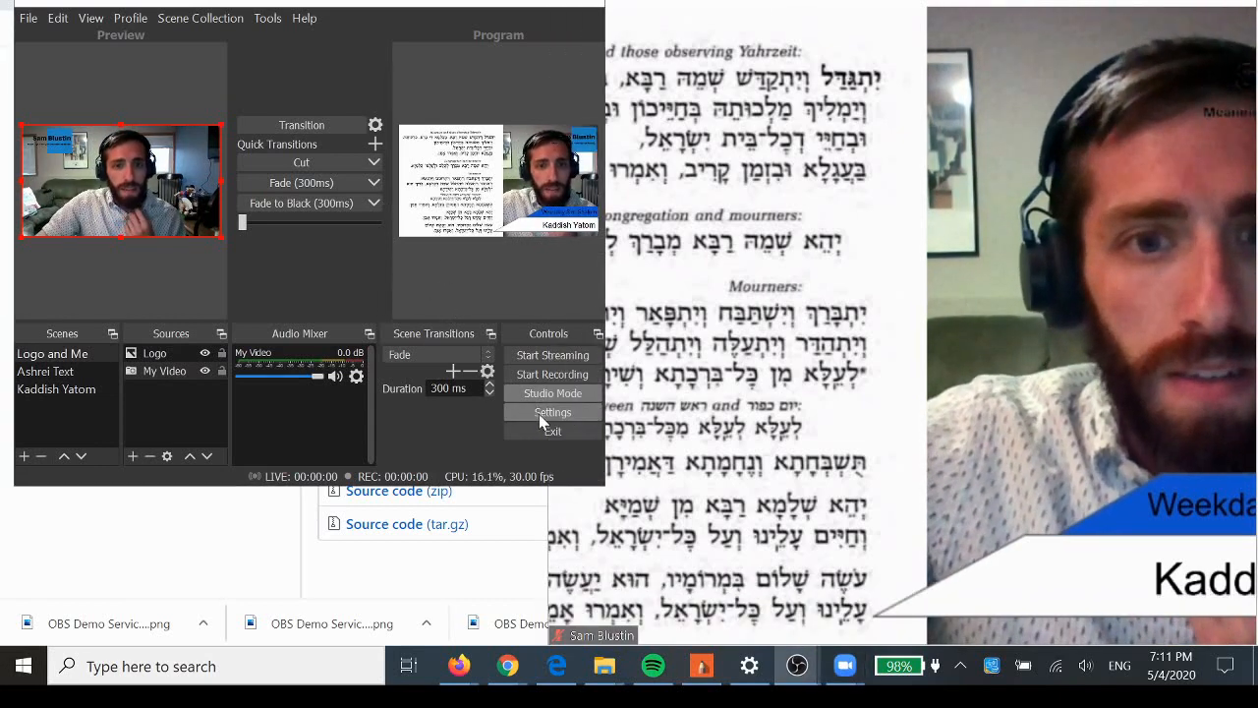
pyautogui.click(564, 414)
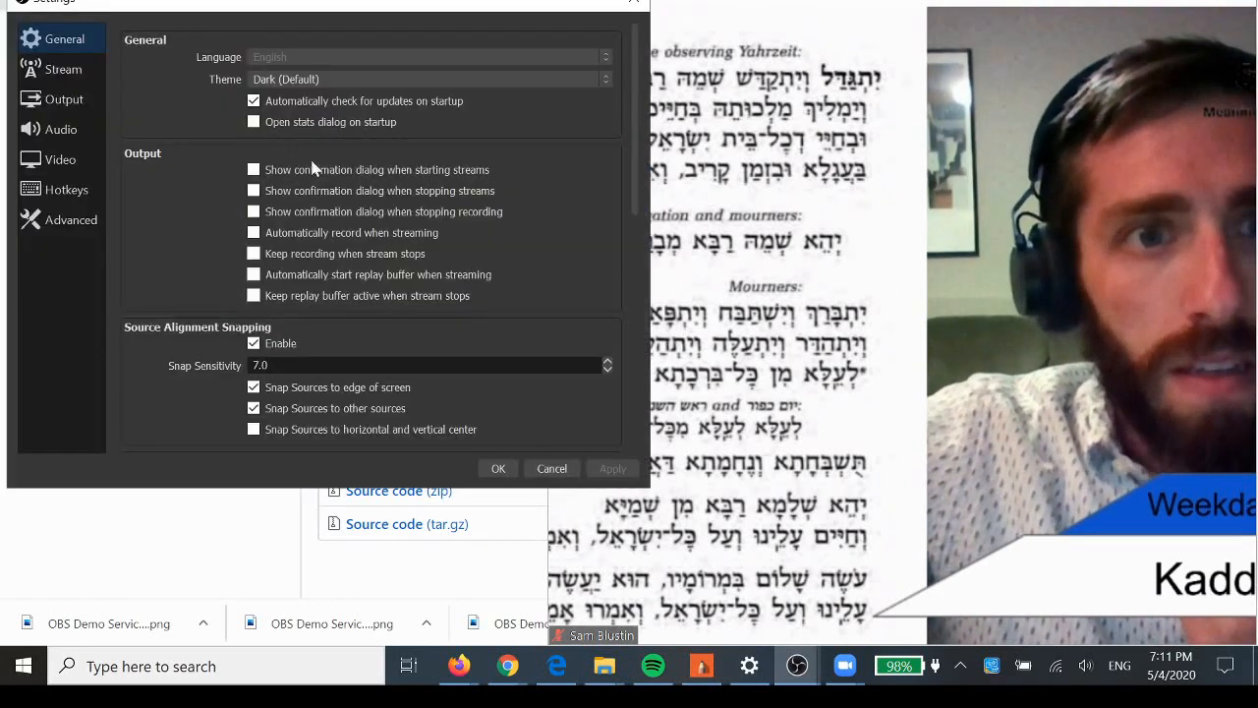
pyautogui.scroll(-4, 409, 341)
pyautogui.scroll(-10, 519, 387)
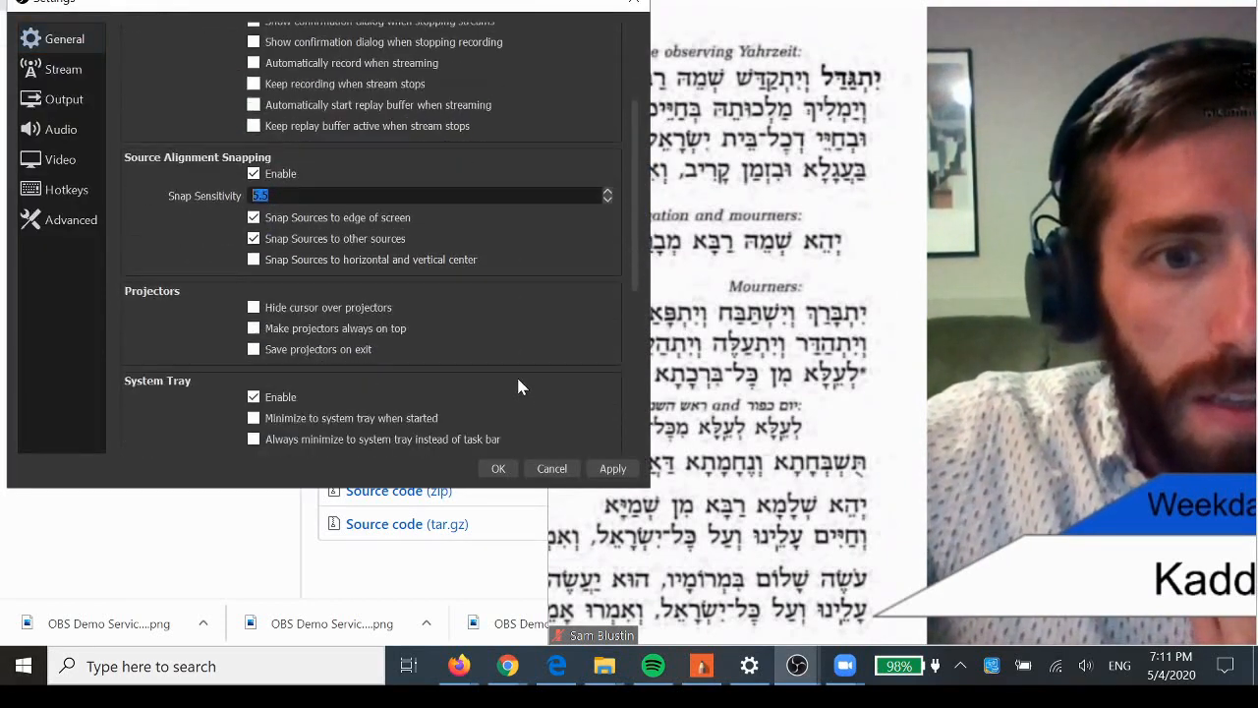
pyautogui.scroll(-3, 518, 386)
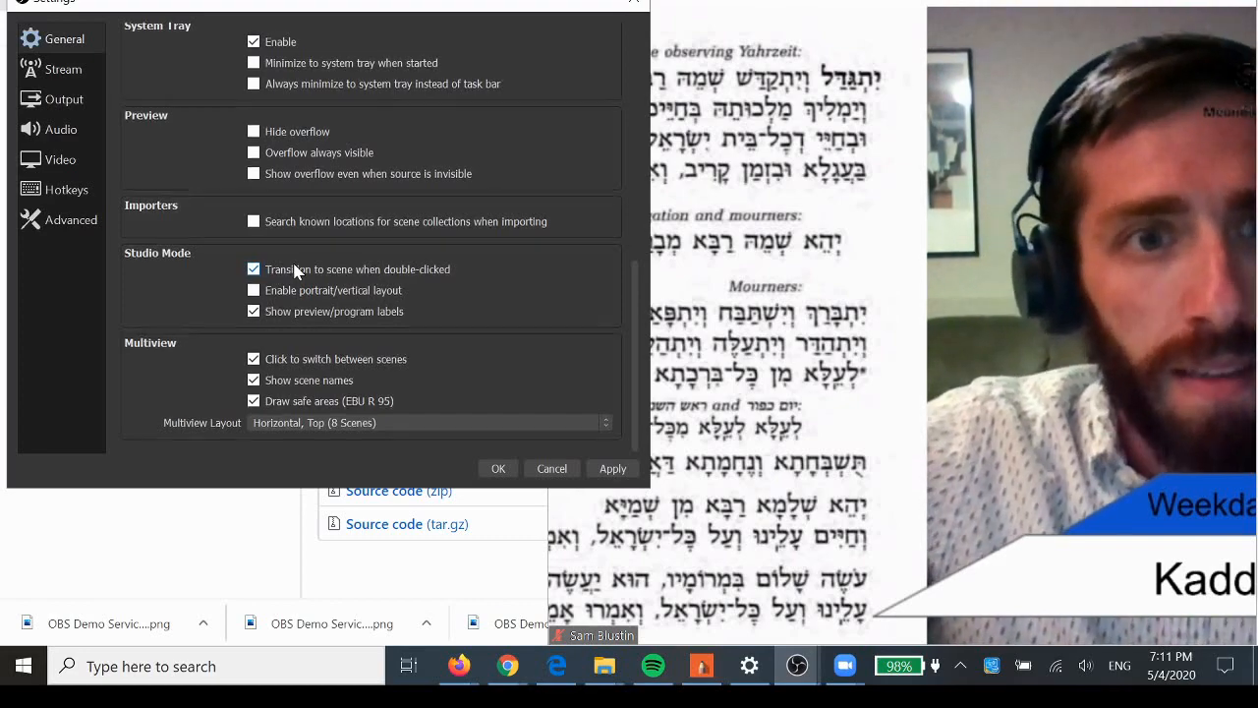
pyautogui.scroll(5, 293, 271)
pyautogui.scroll(7, 292, 265)
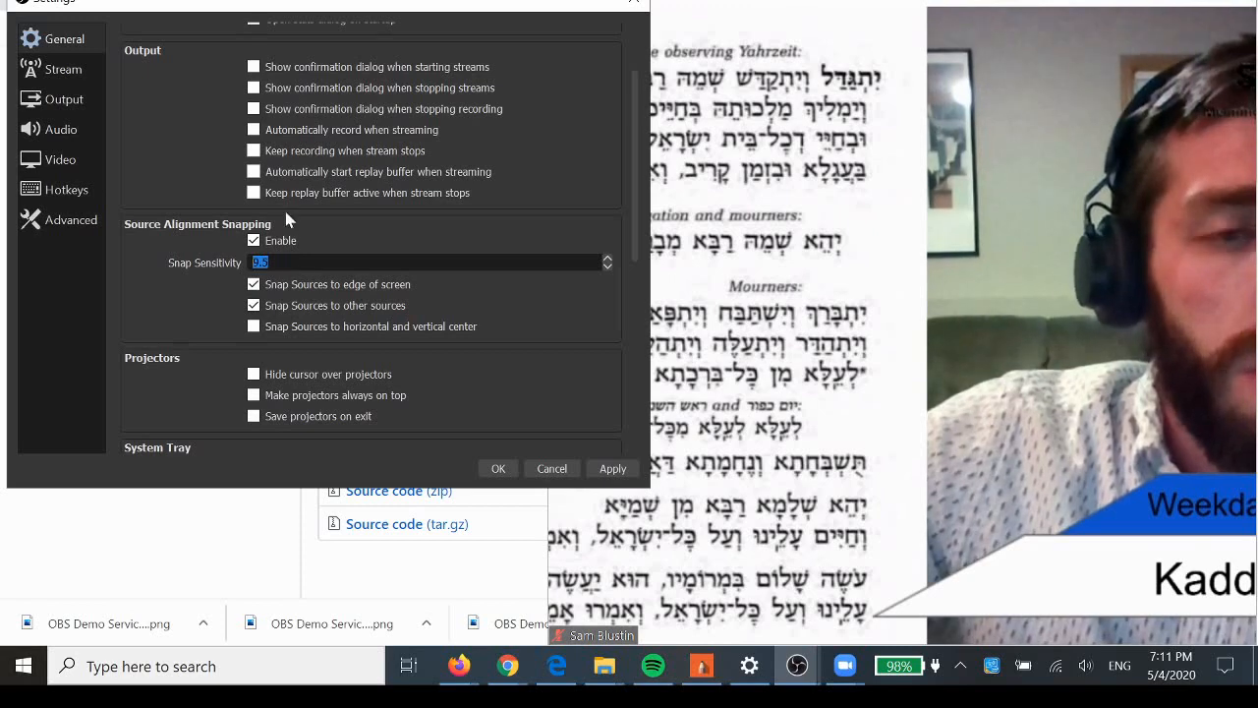
pyautogui.scroll(3, 170, 128)
# Step: Assign Enter as the Transition hotkey and save the OBS settings
pyautogui.click(71, 191)
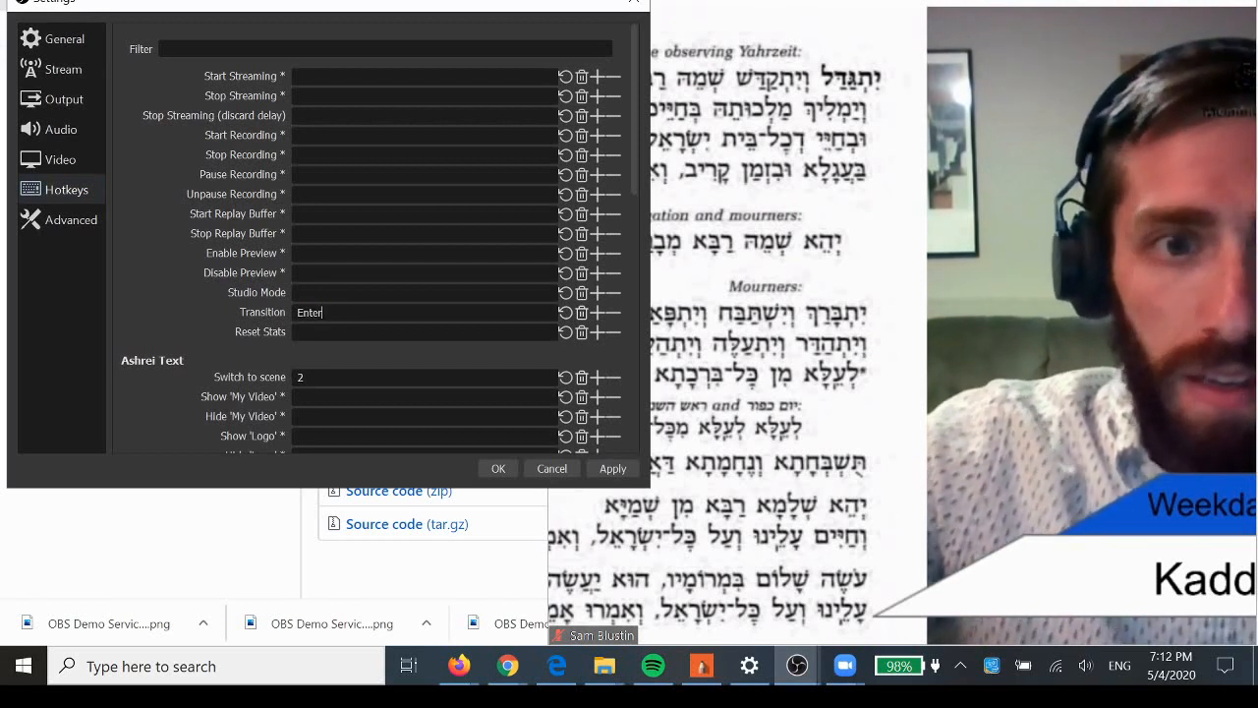
pyautogui.click(606, 468)
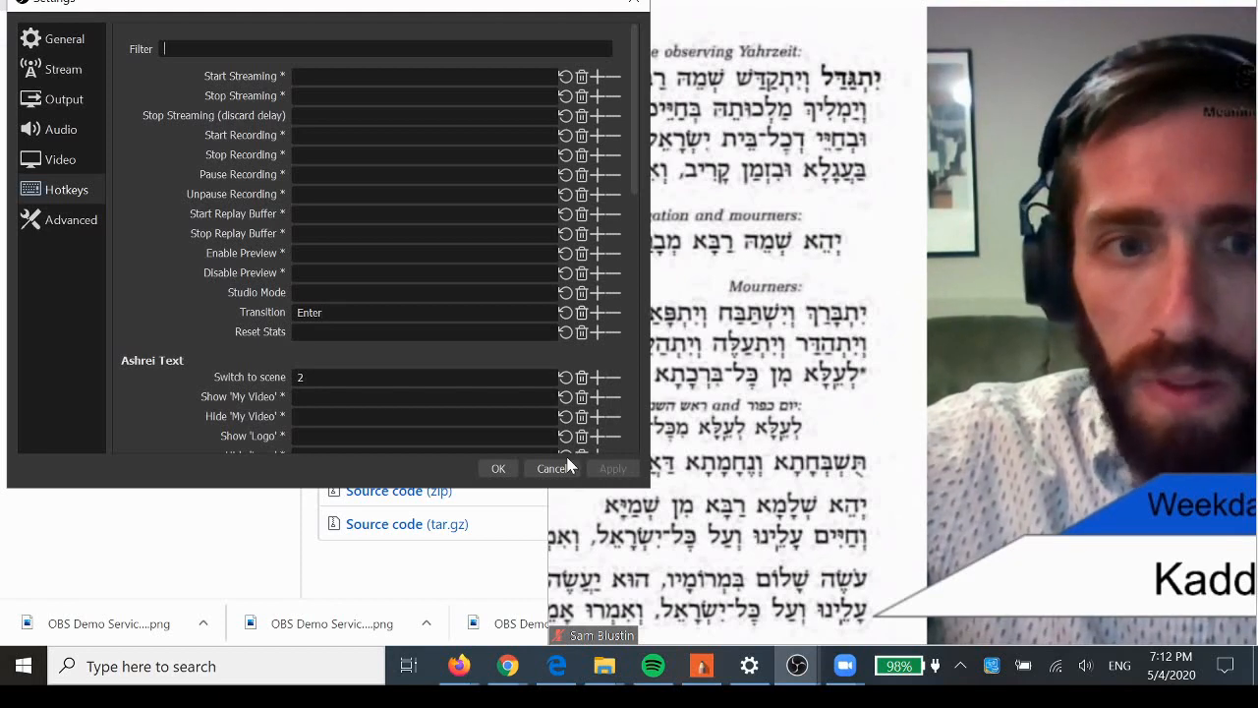
pyautogui.click(496, 469)
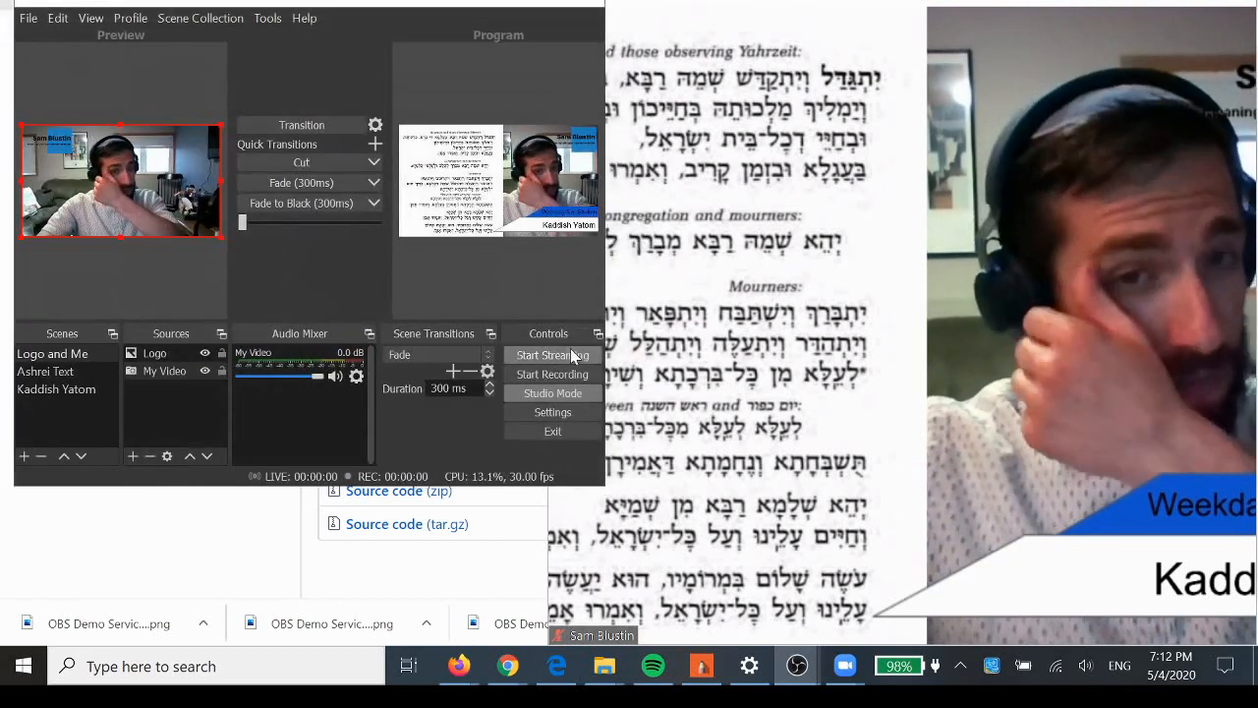
# Step: With the Zoom window active, use the scene and Transition hotkeys to send Logo and Me, Ashrei Text and Kaddish Yatom live in turn
pyautogui.click(686, 321)
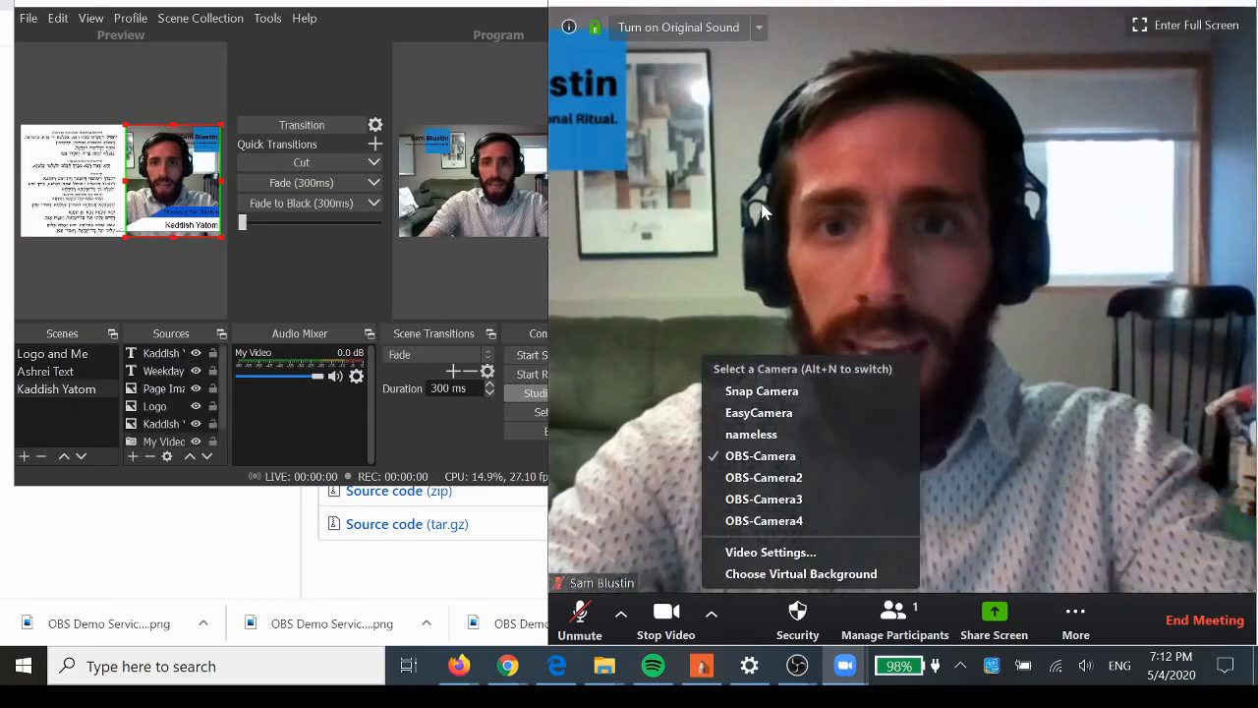
pyautogui.click(786, 272)
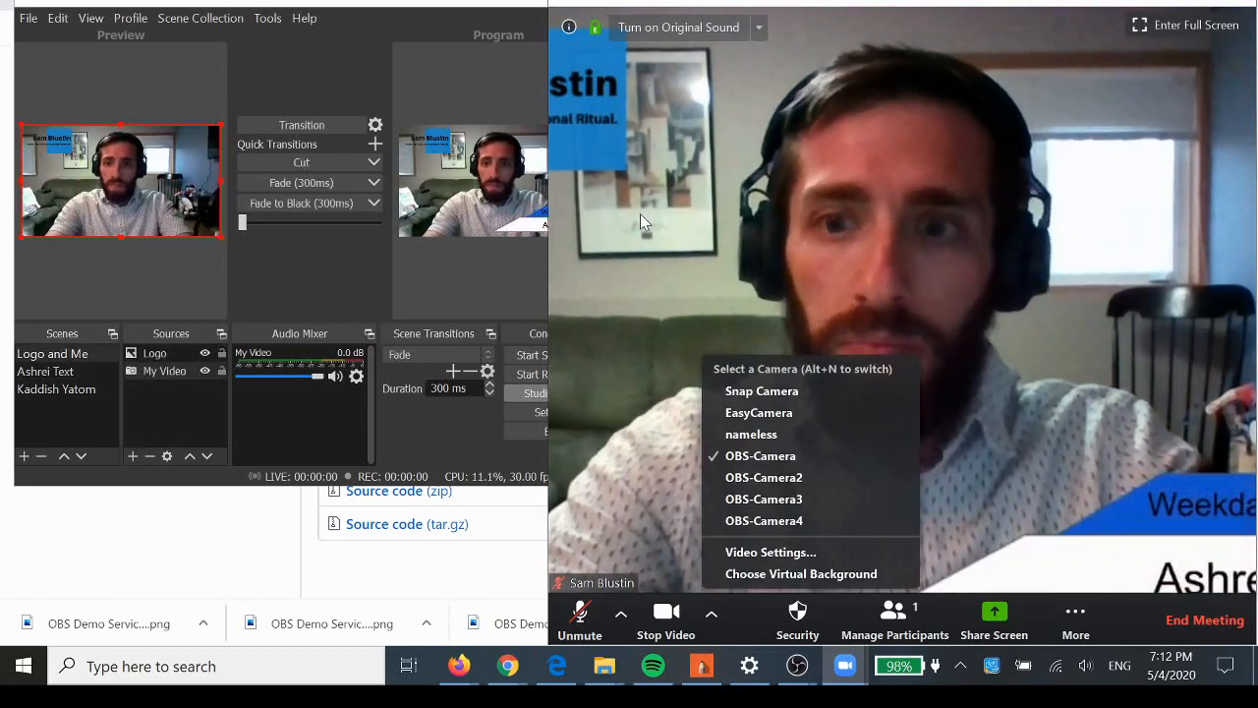
pyautogui.click(694, 280)
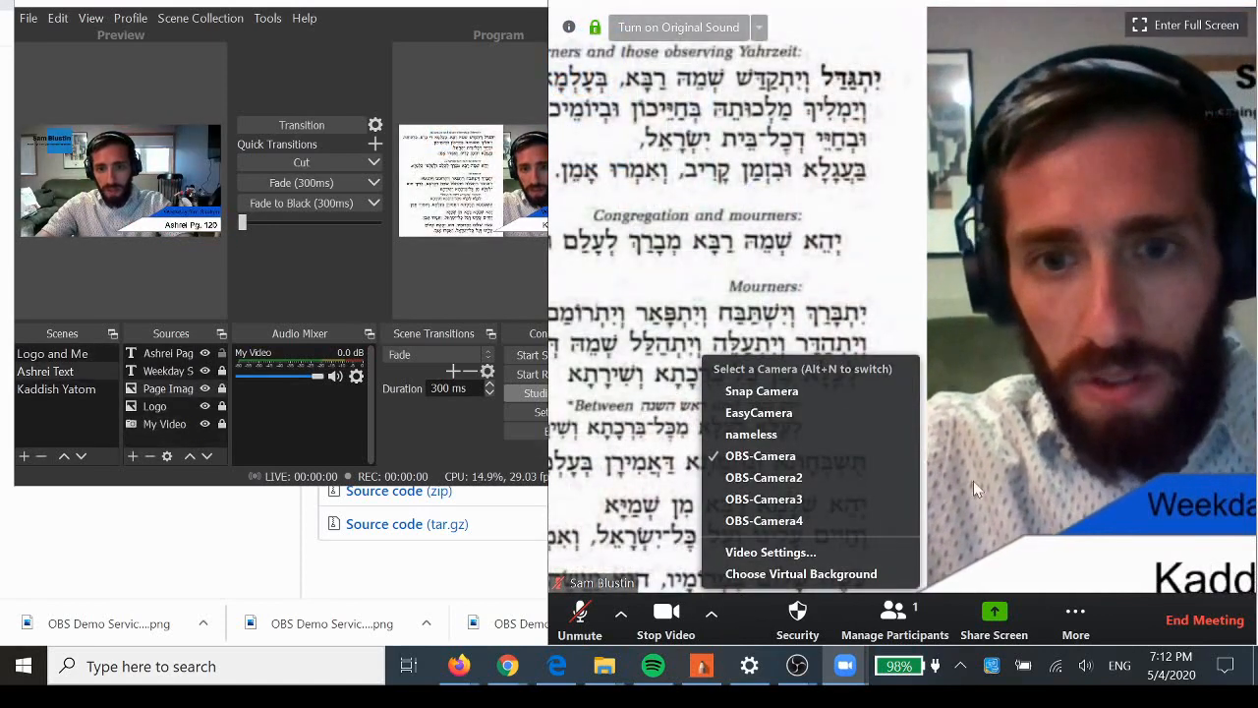
pyautogui.click(992, 479)
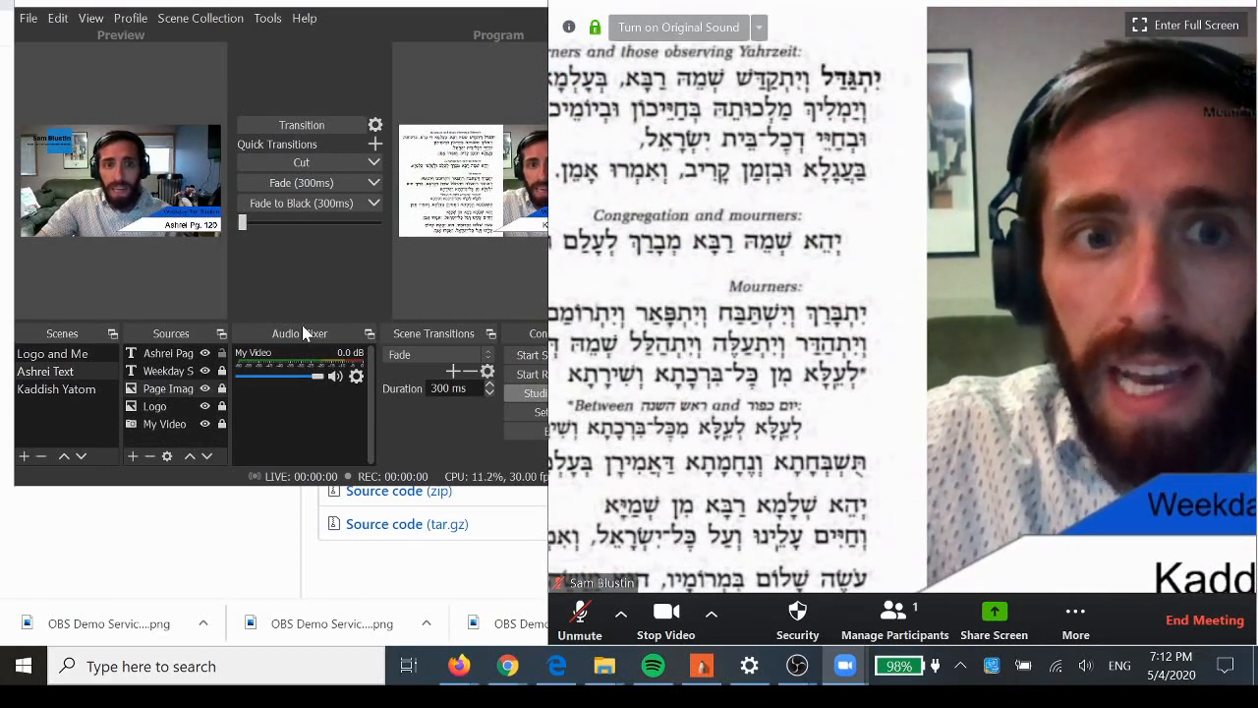
# Step: Load Logo and Me and Ashrei Text in turn in the OBS preview, returning focus to the Zoom window after each
pyautogui.click(78, 356)
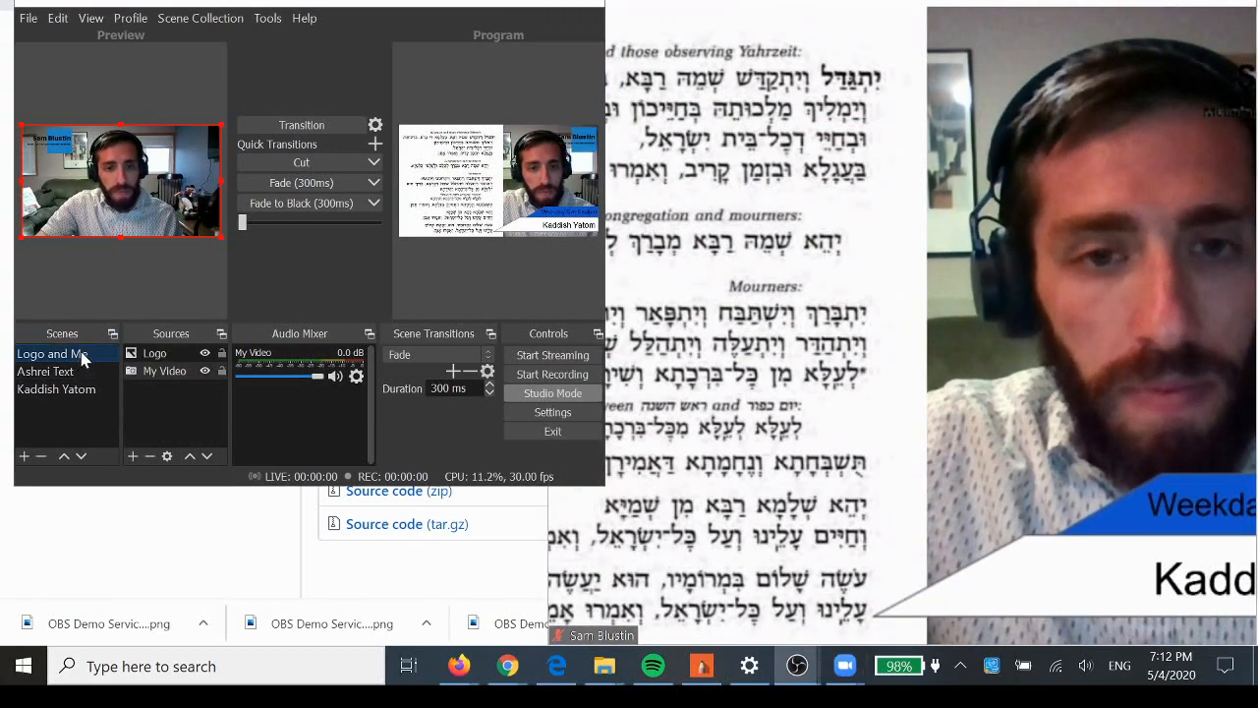
pyautogui.click(912, 237)
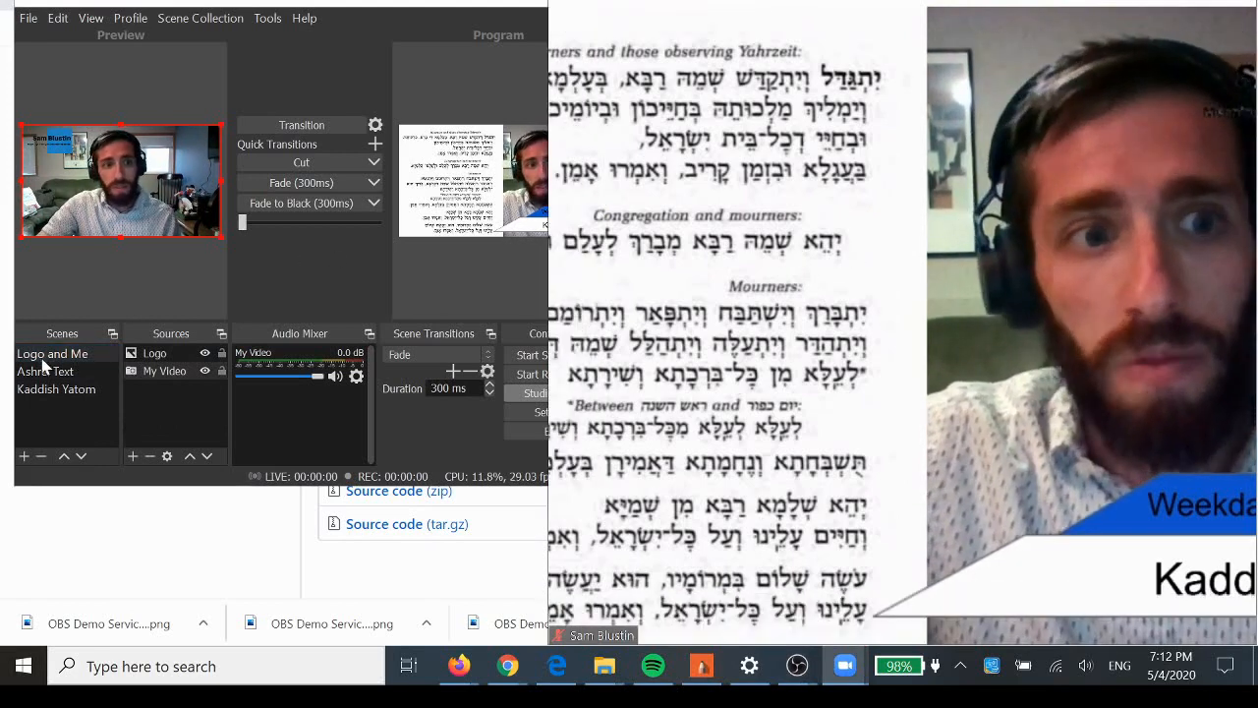
pyautogui.click(47, 372)
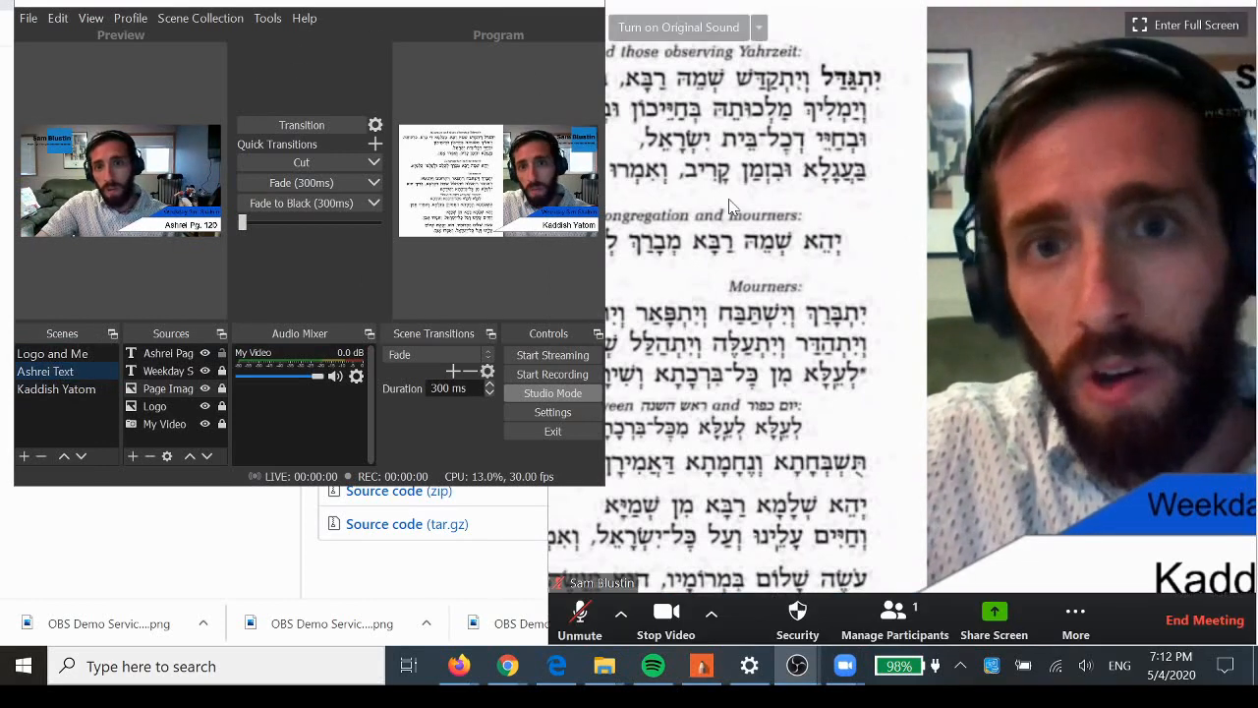
pyautogui.click(857, 172)
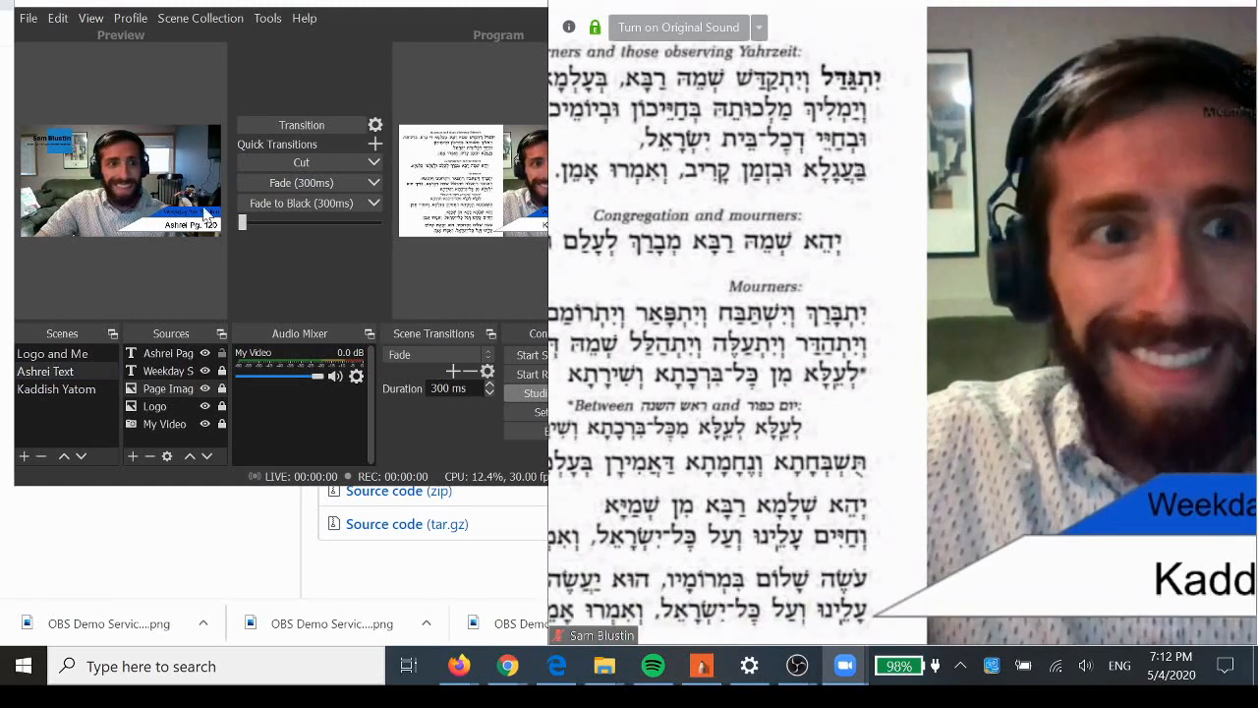